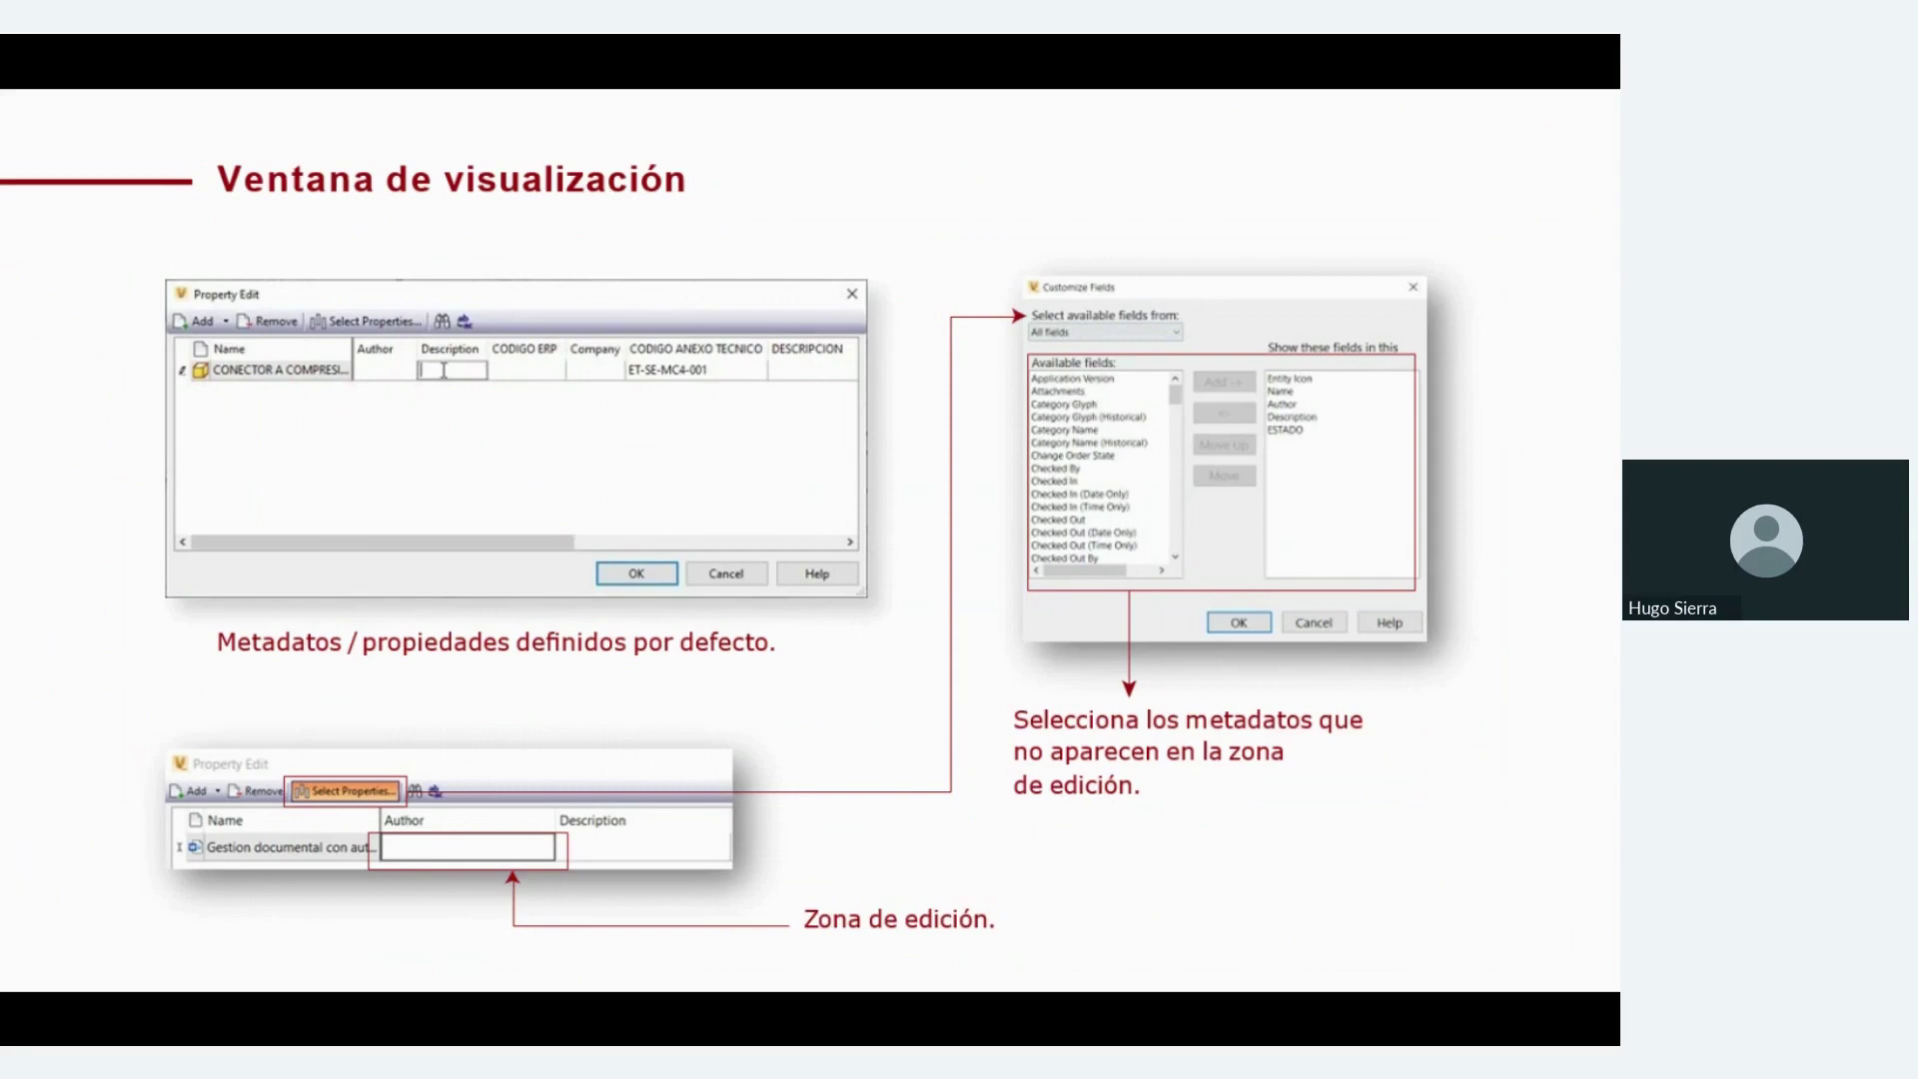
# Advance two slides to the 'Descarga de información' slide on getting files and working folders
pyautogui.press('Right')
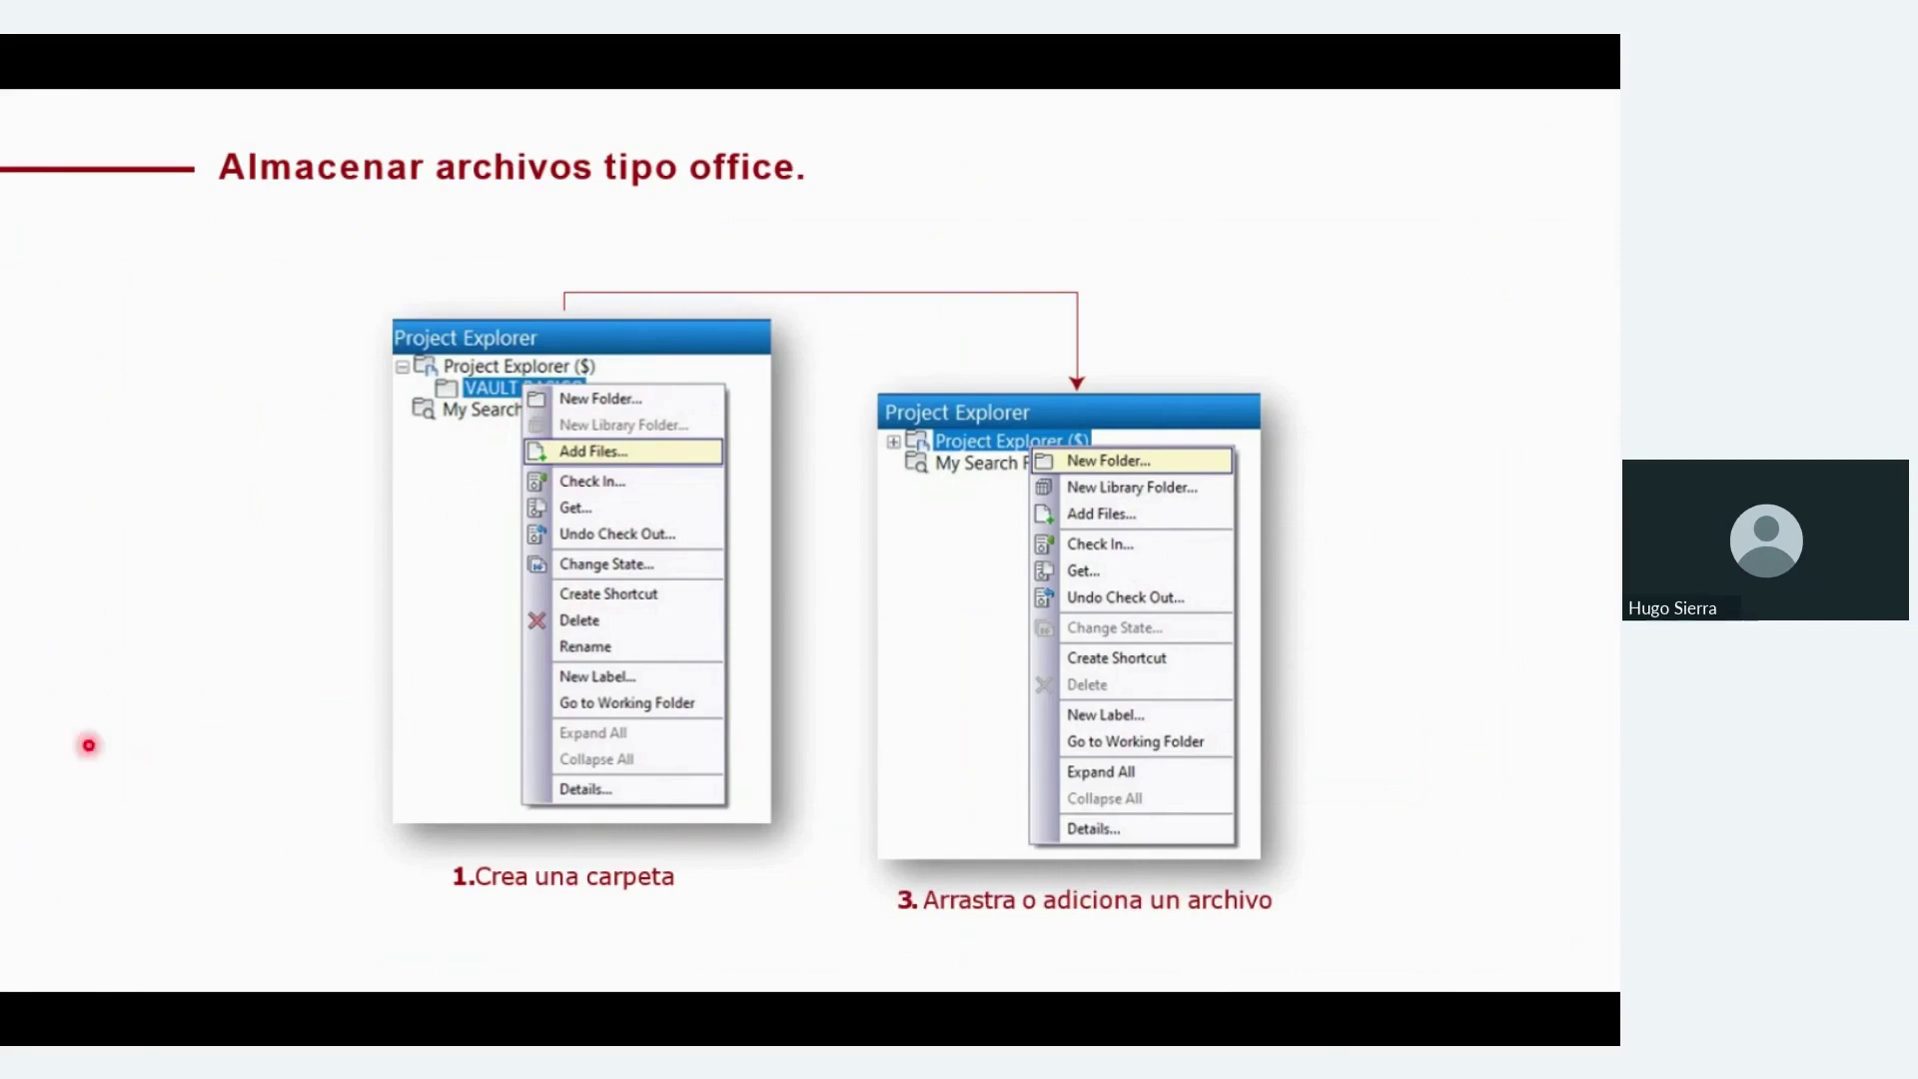
pyautogui.press('Right')
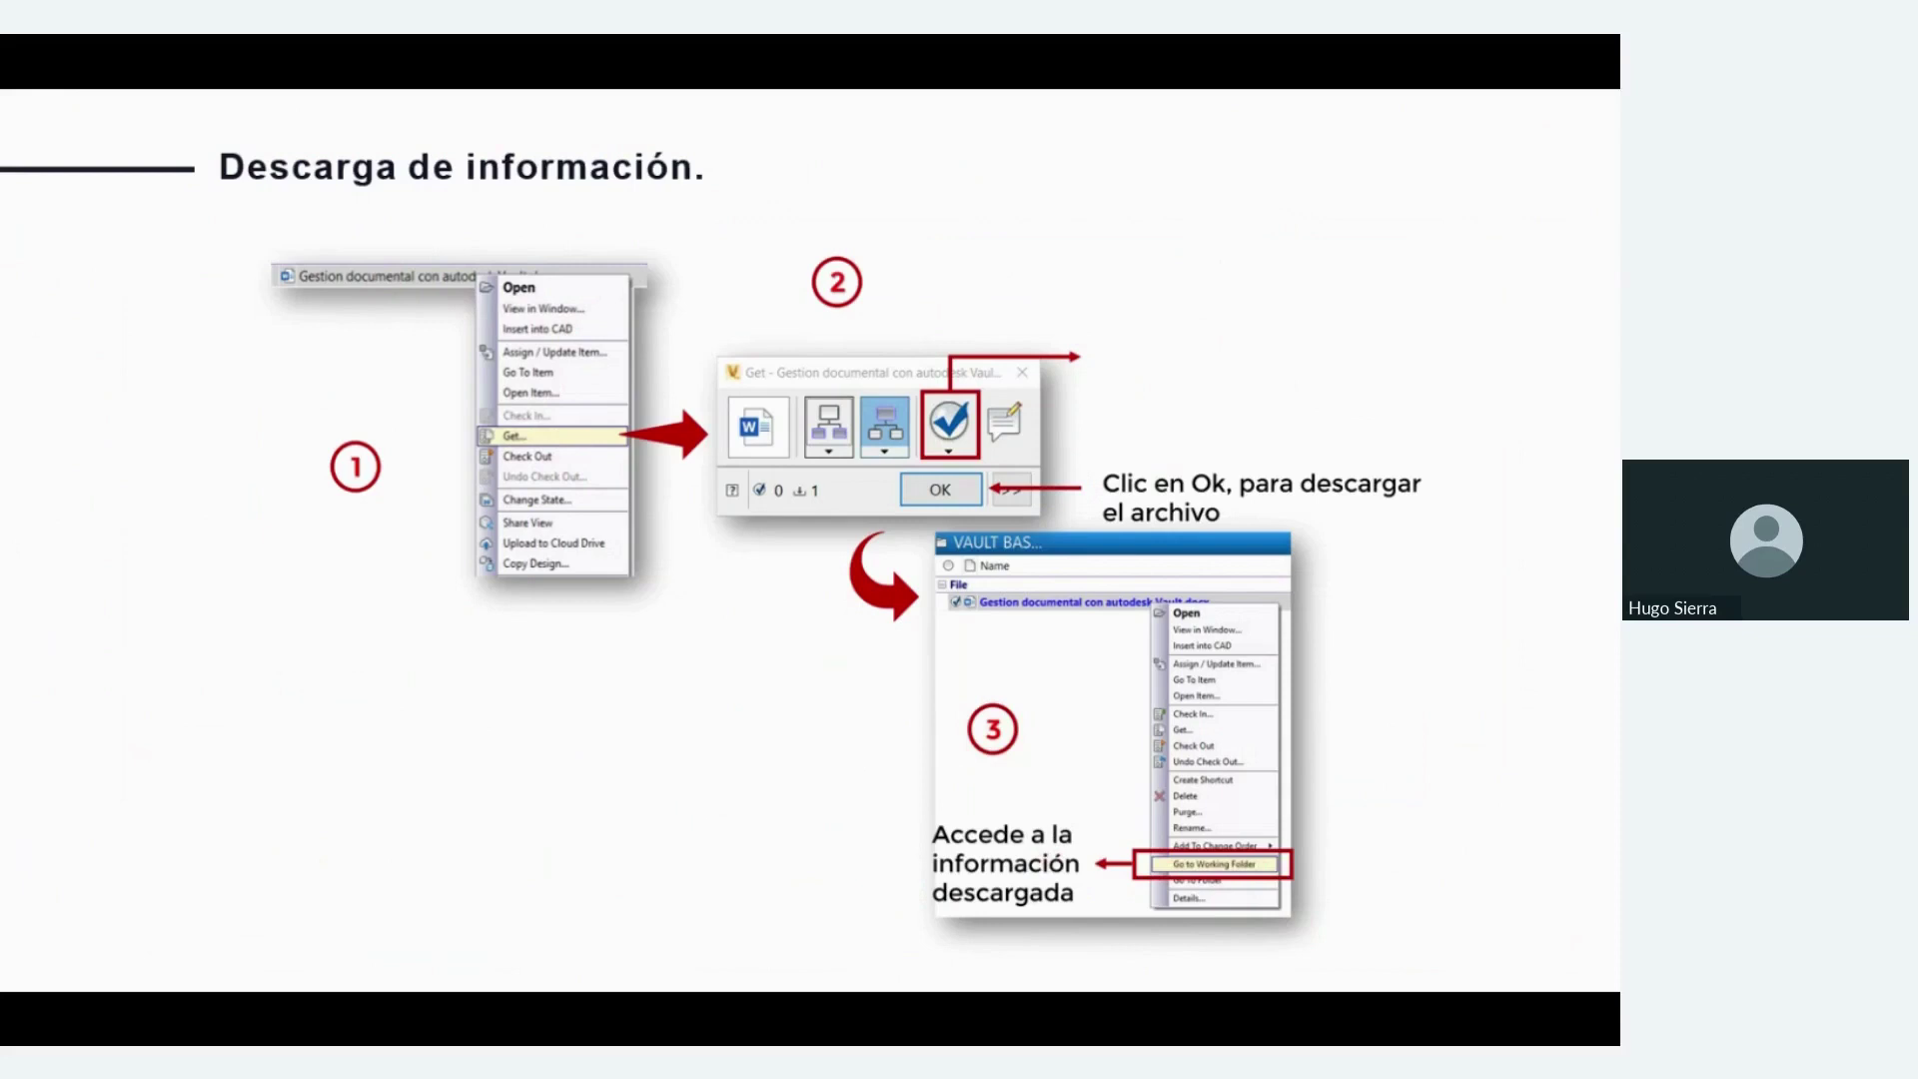
# Move through the Búsquedas and Autodesk autoloader slides, then bring Vault Professional forward
pyautogui.press('Right')
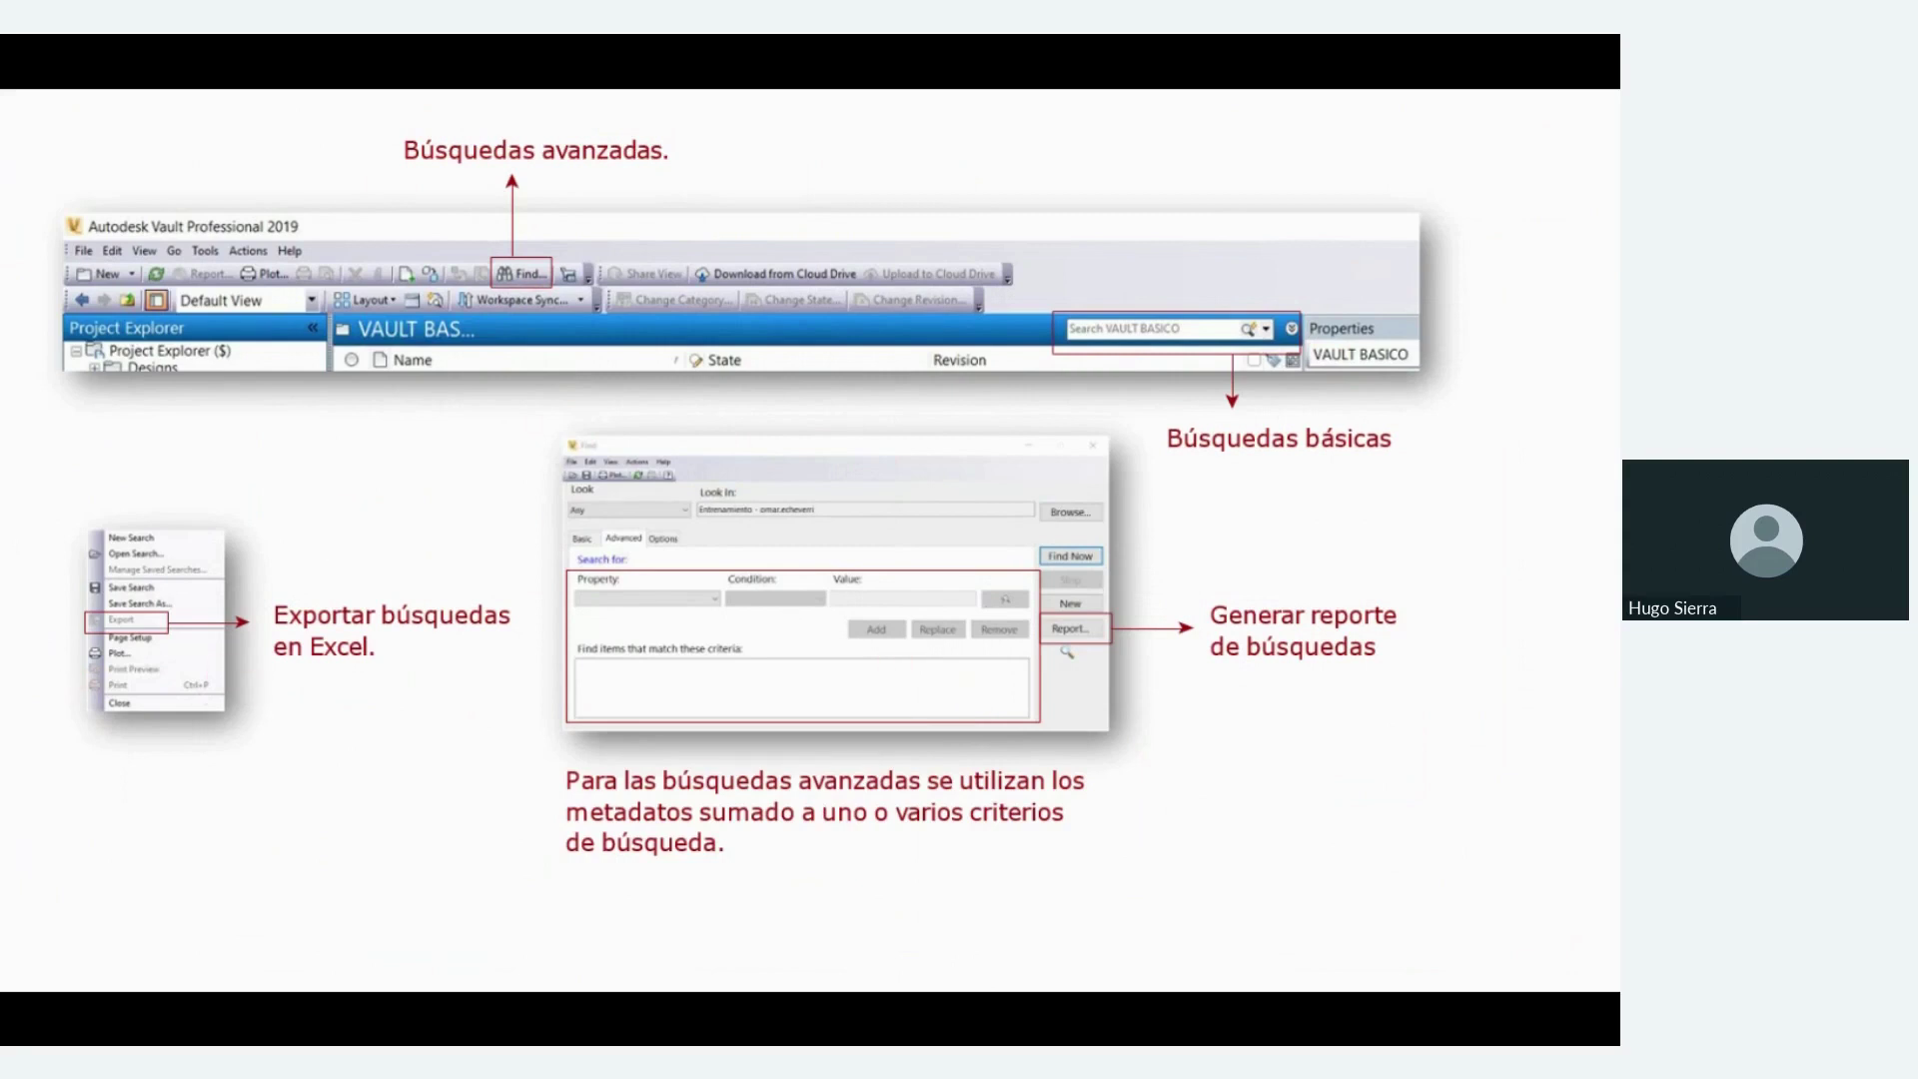
pyautogui.press('Right')
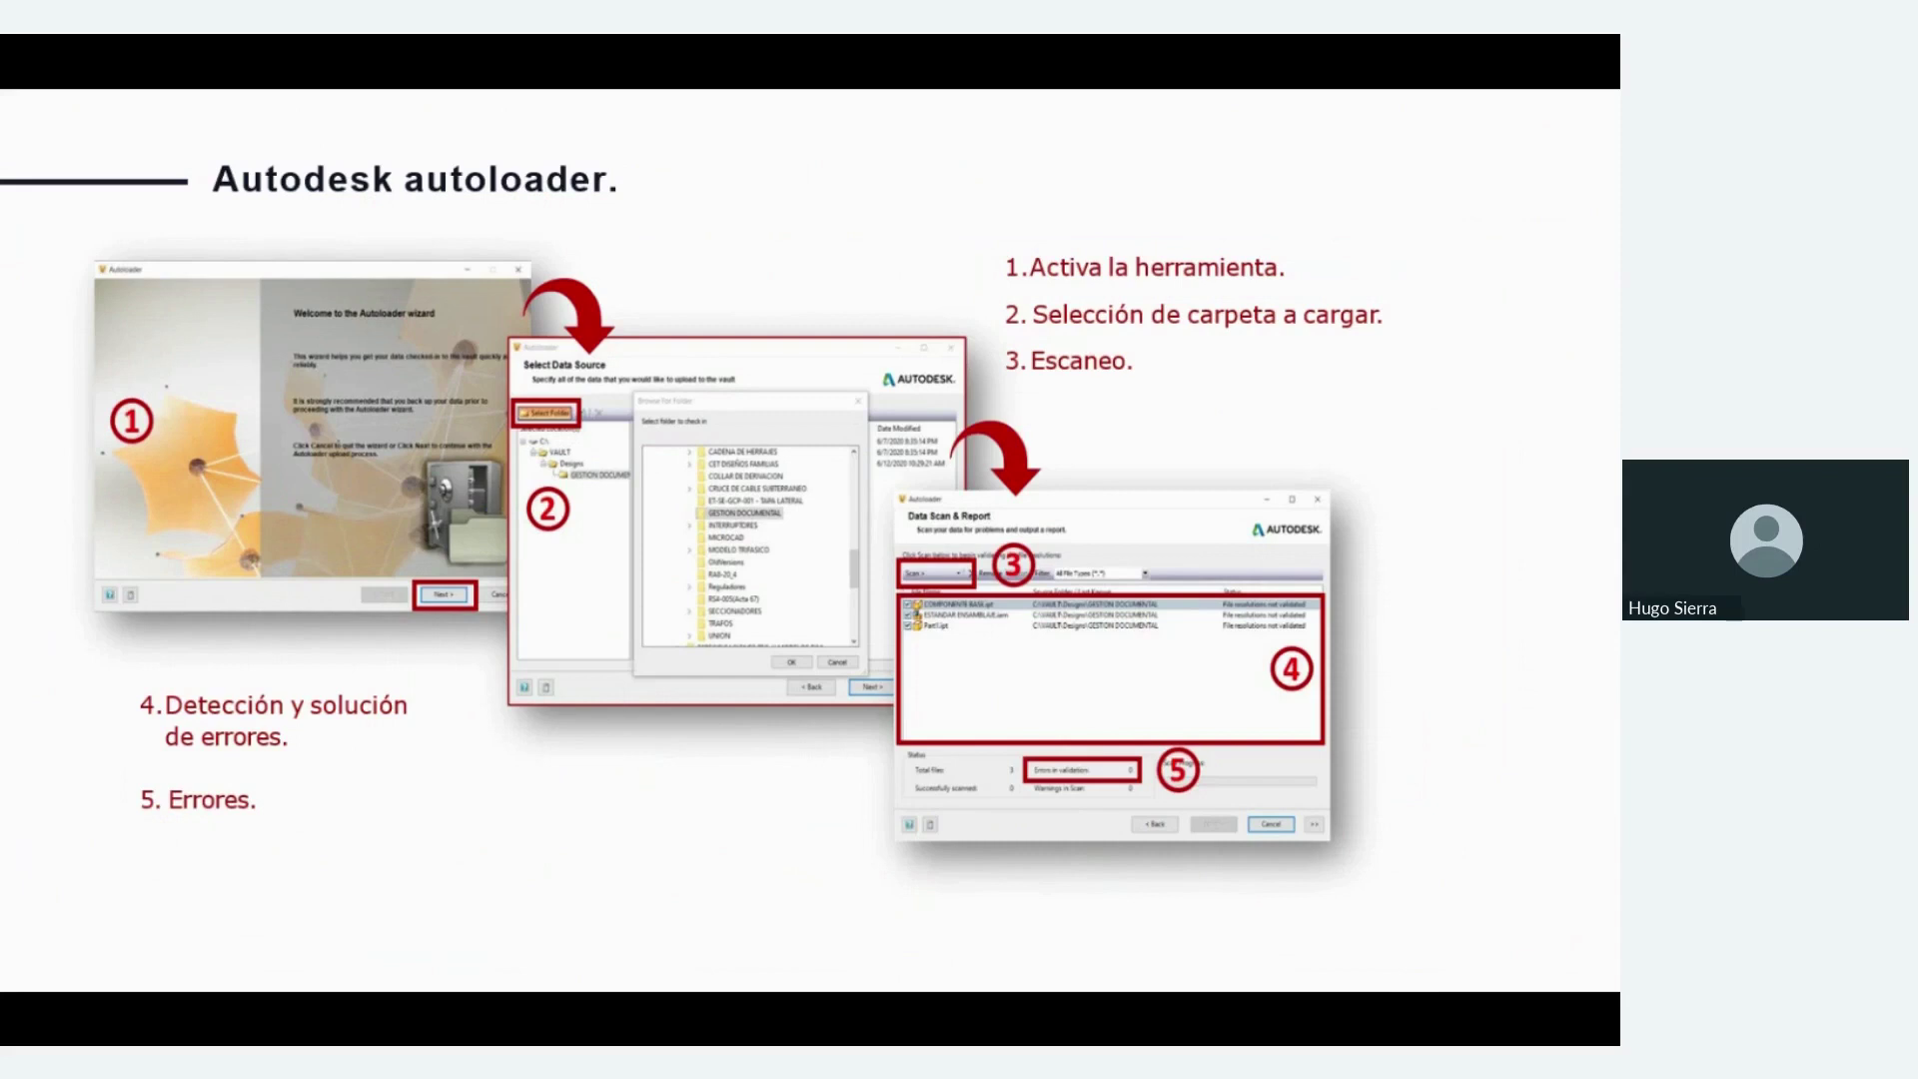
pyautogui.hotkey('alt', 'Tab')
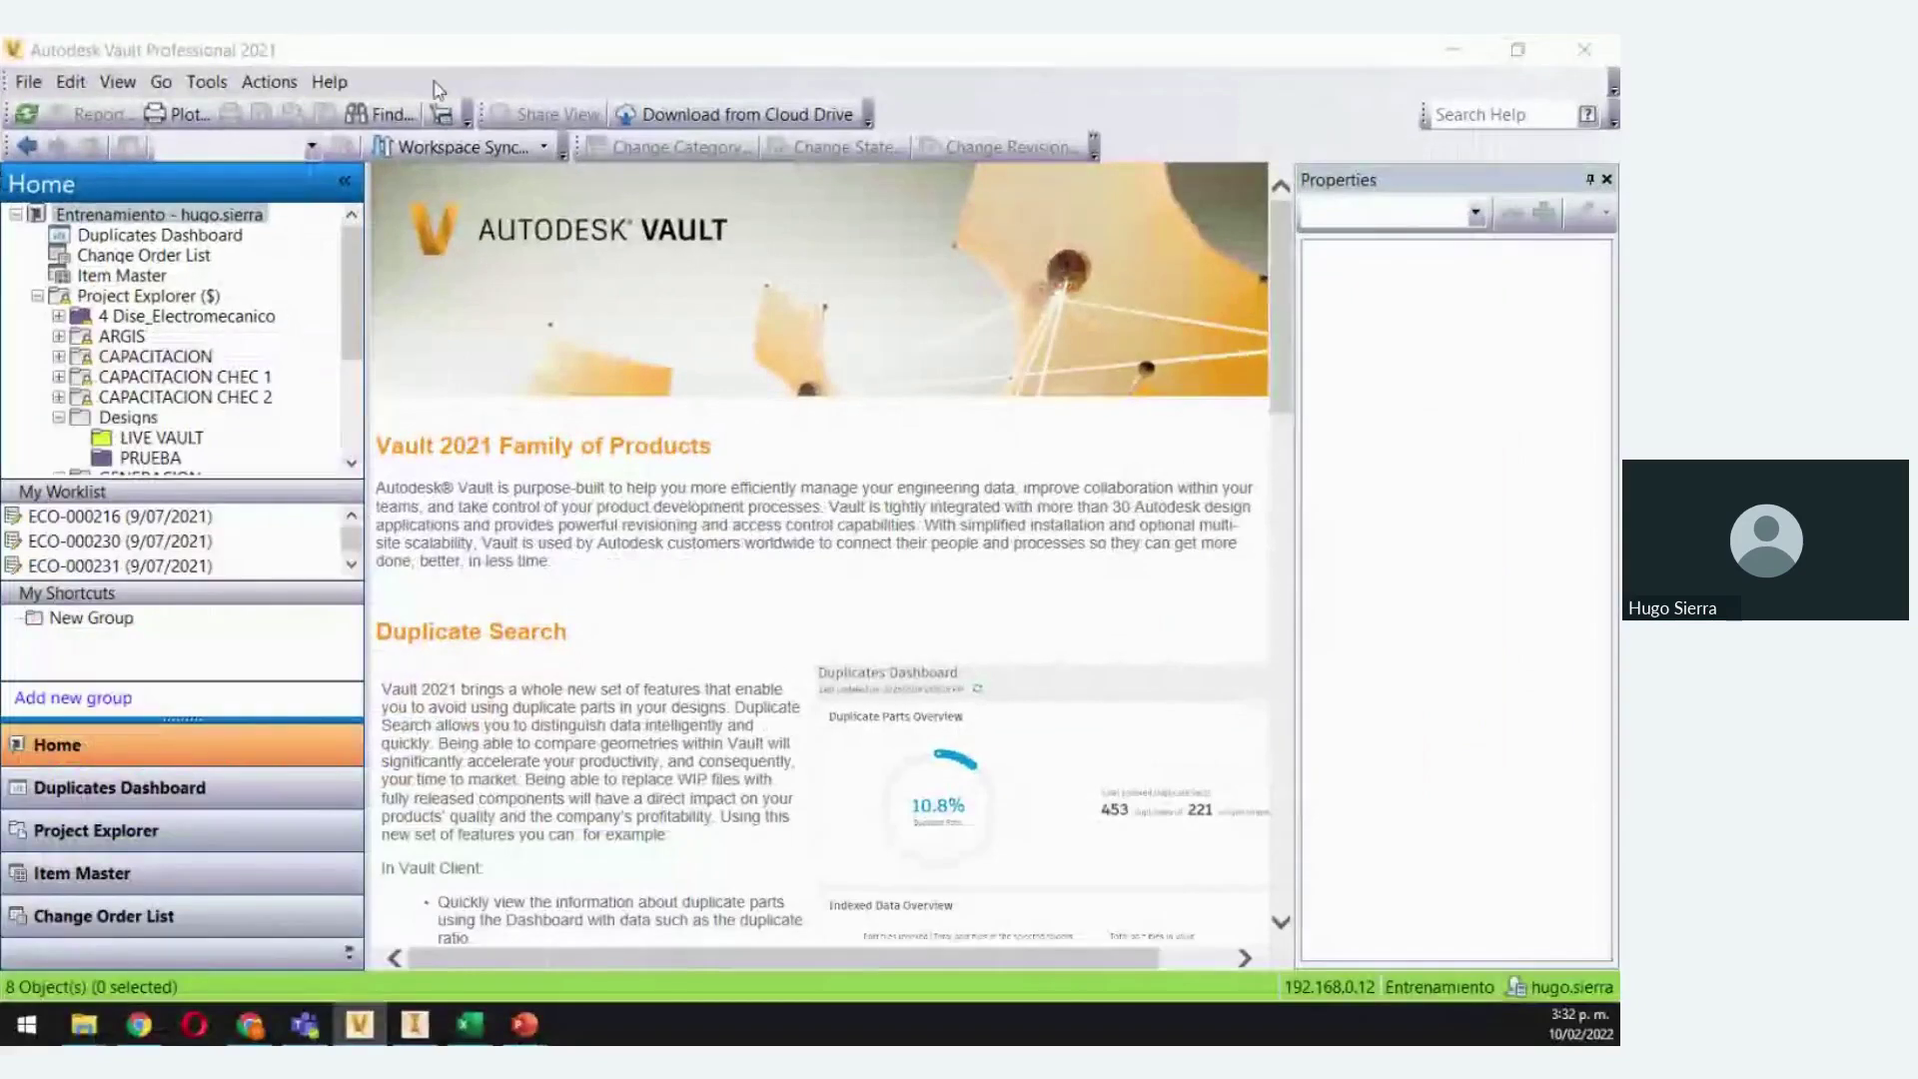
# Log out of the vault and start logging back in with Vault Account authentication
pyautogui.click(27, 84)
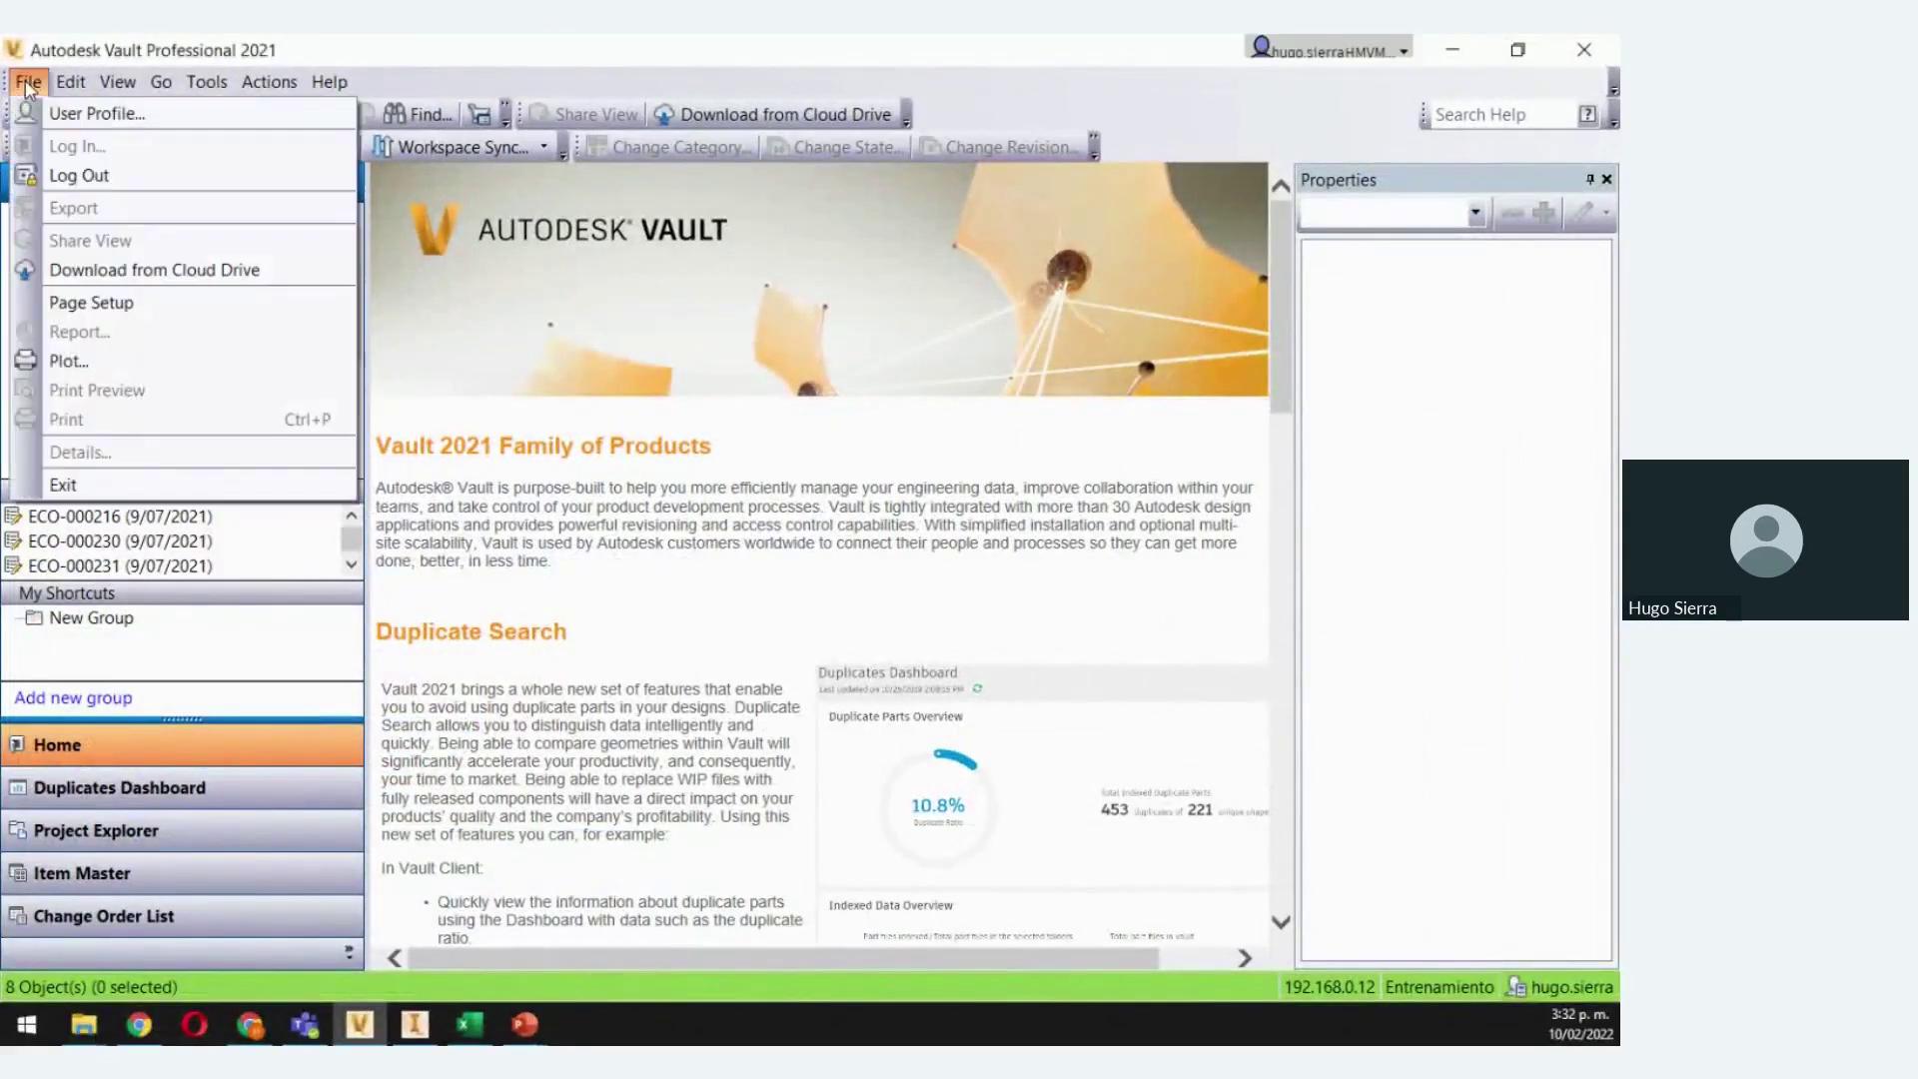
pyautogui.click(80, 175)
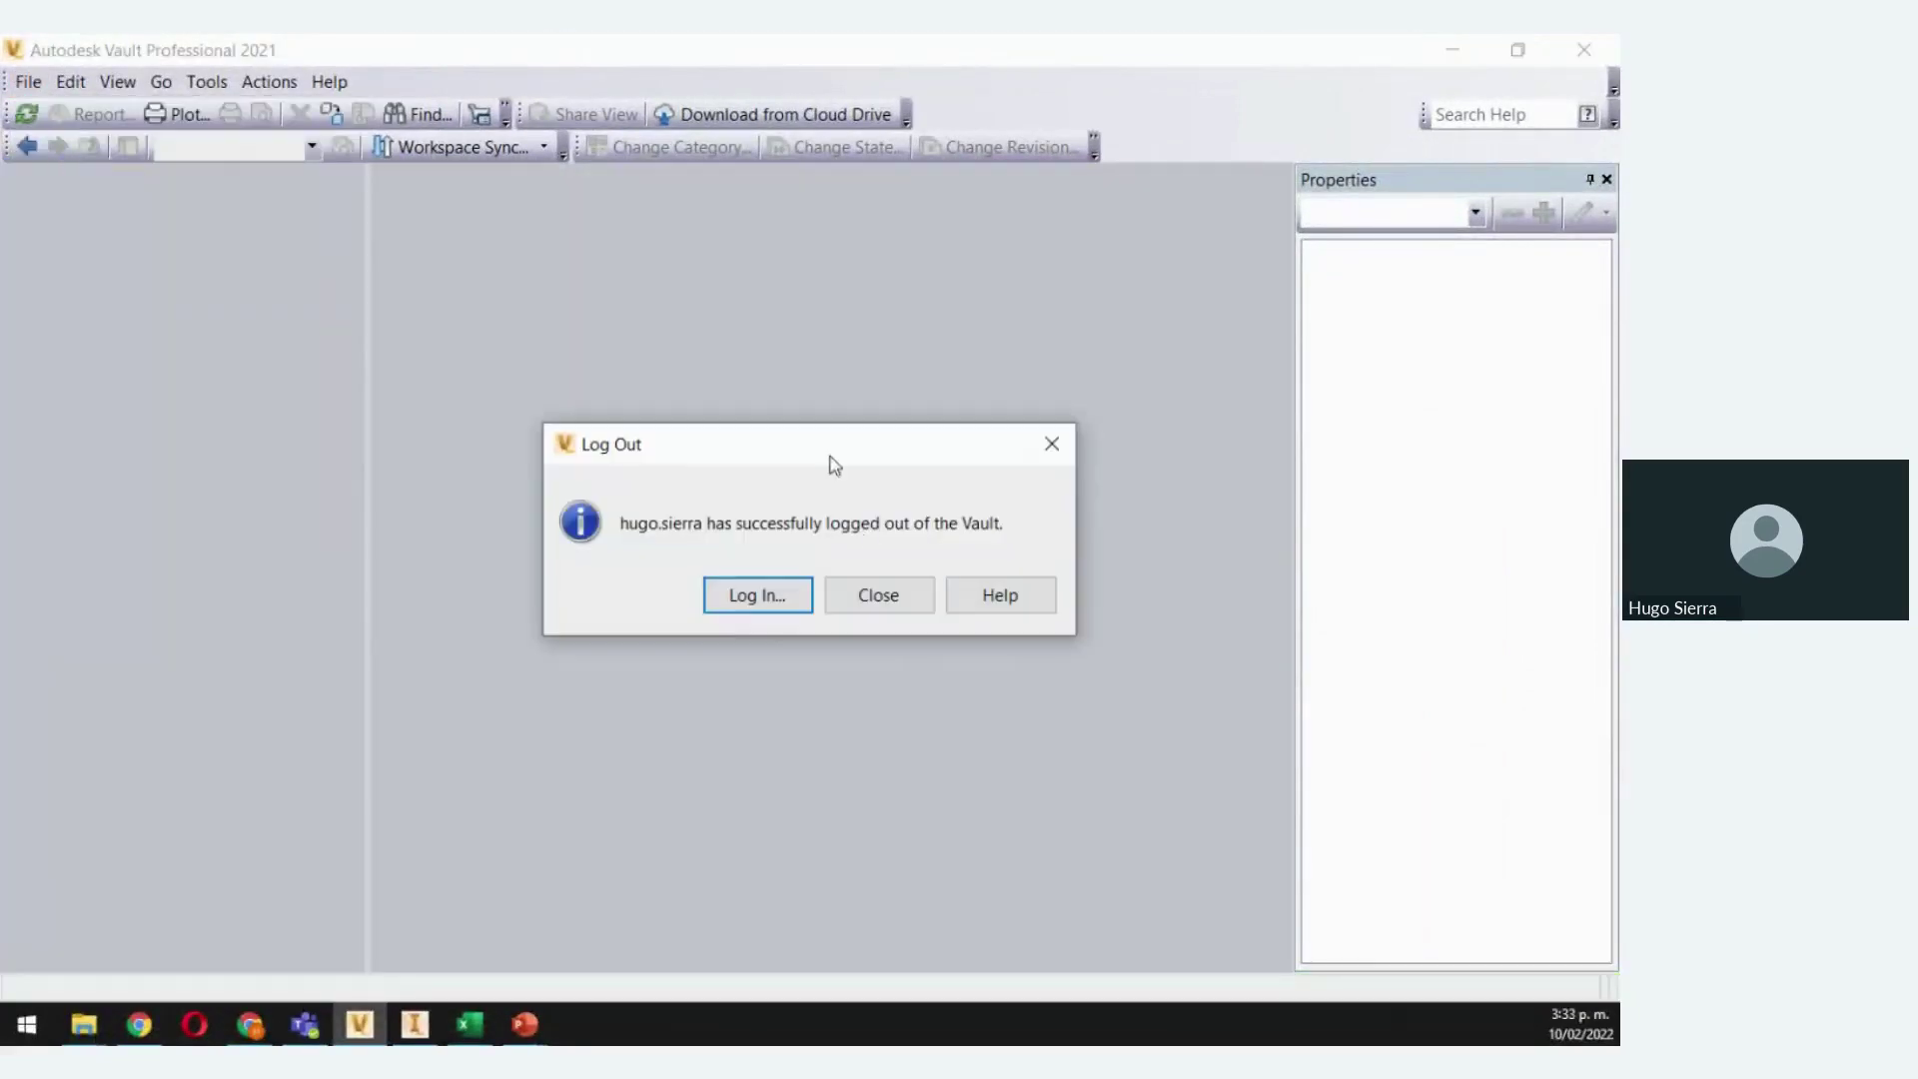
pyautogui.click(761, 604)
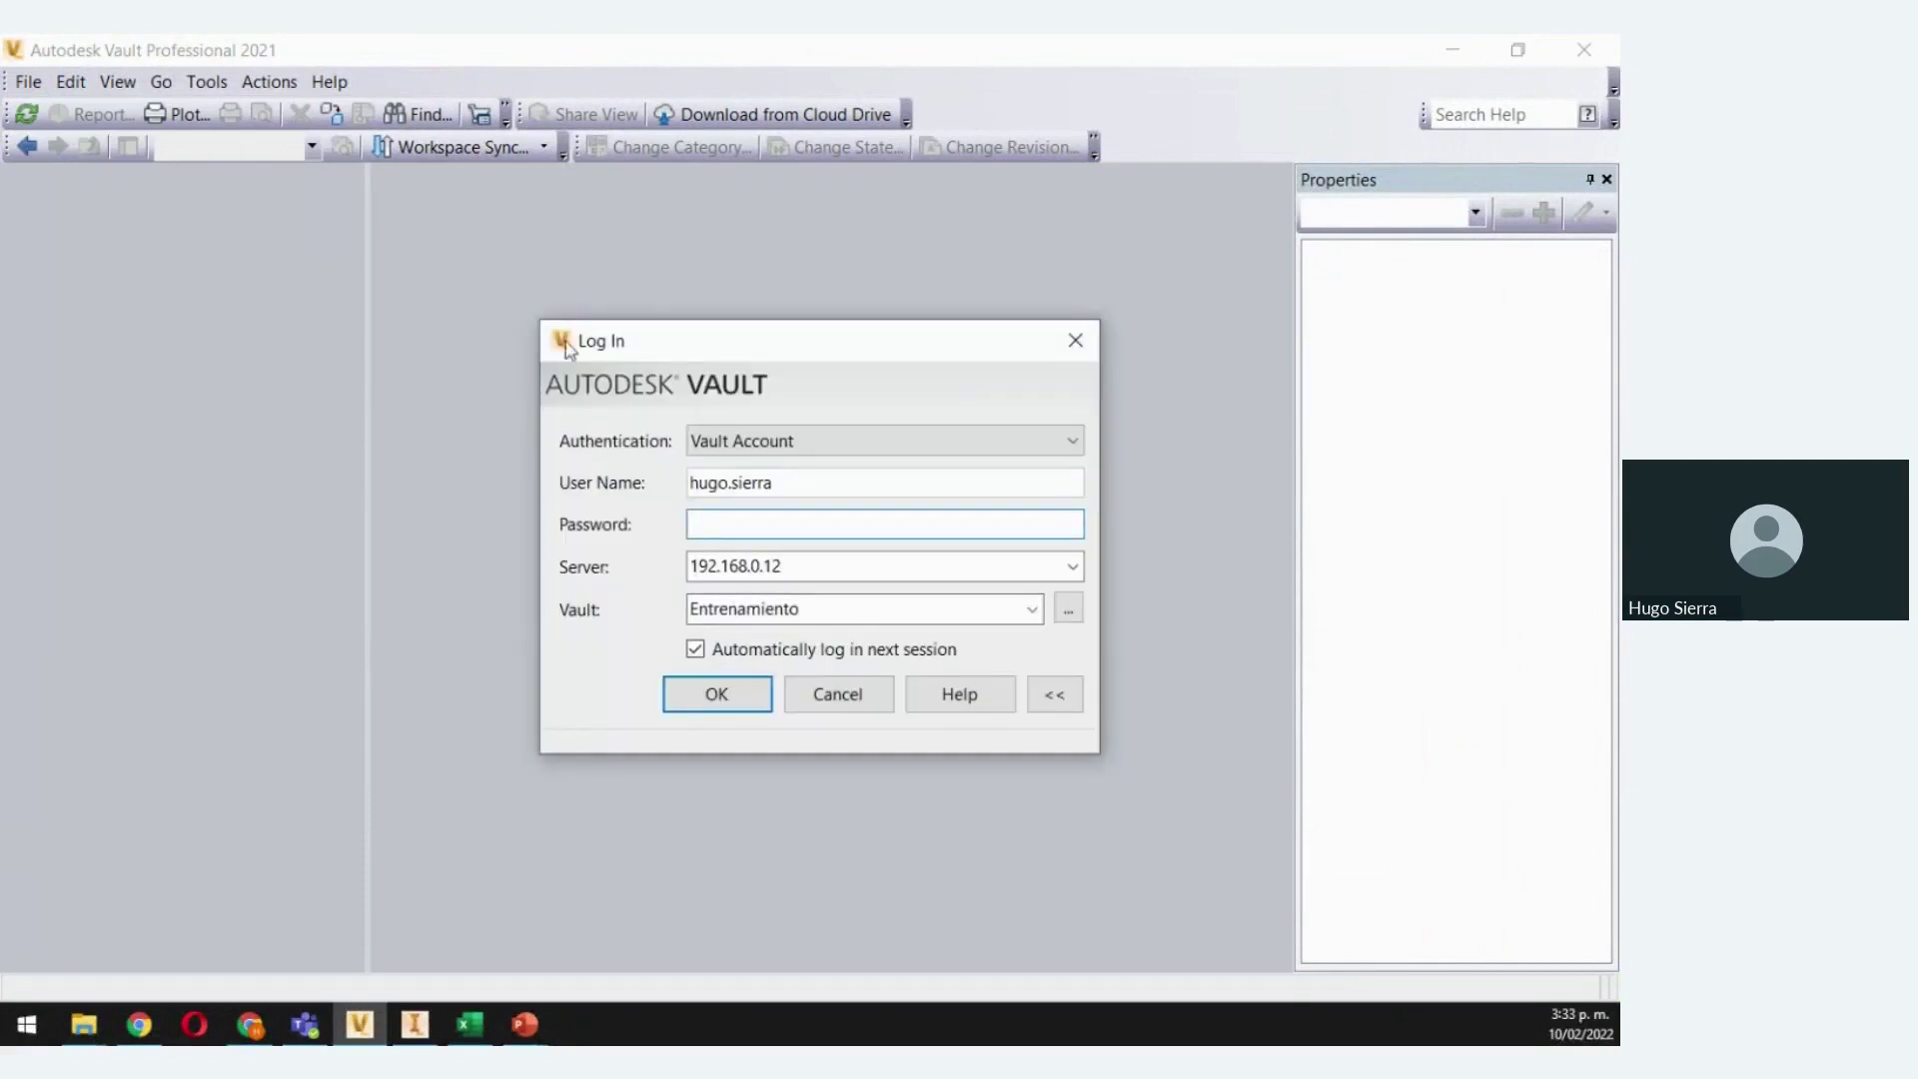
pyautogui.click(1072, 444)
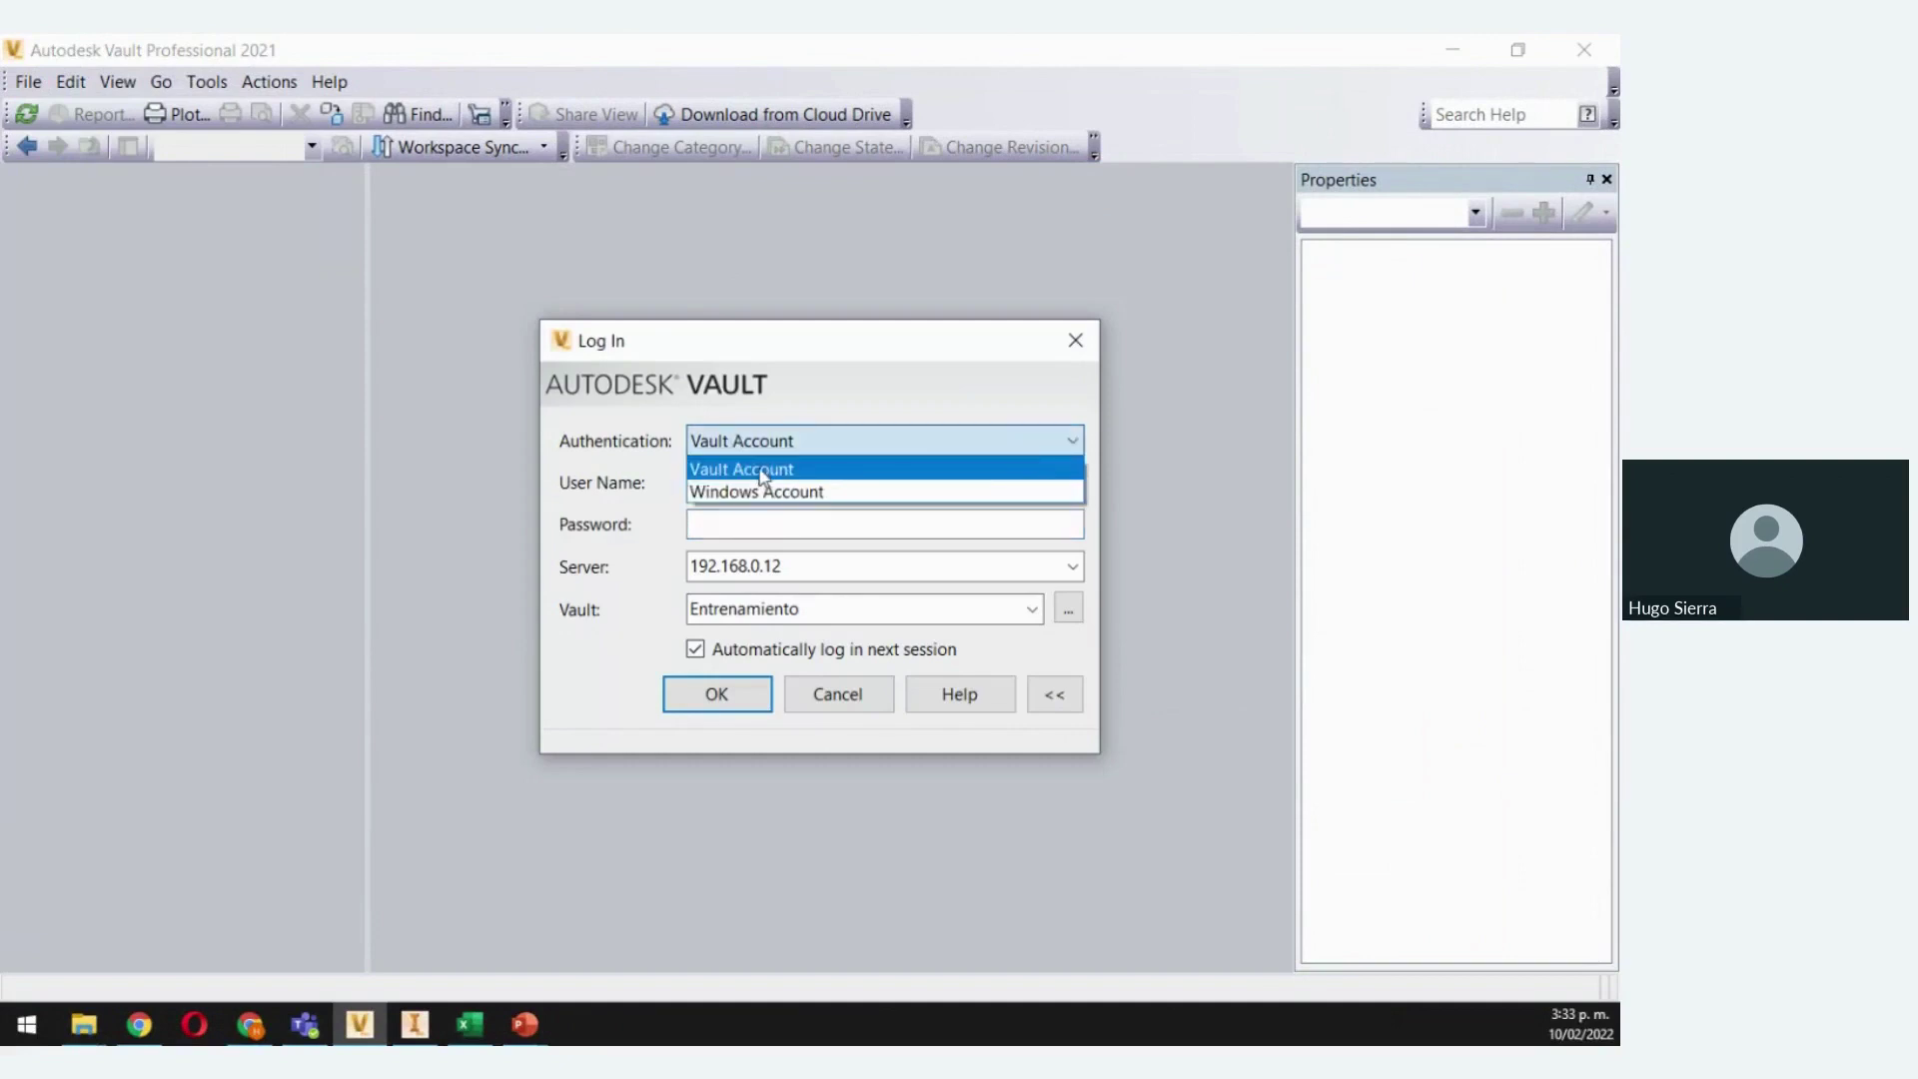
pyautogui.click(1073, 448)
pyautogui.click(1057, 445)
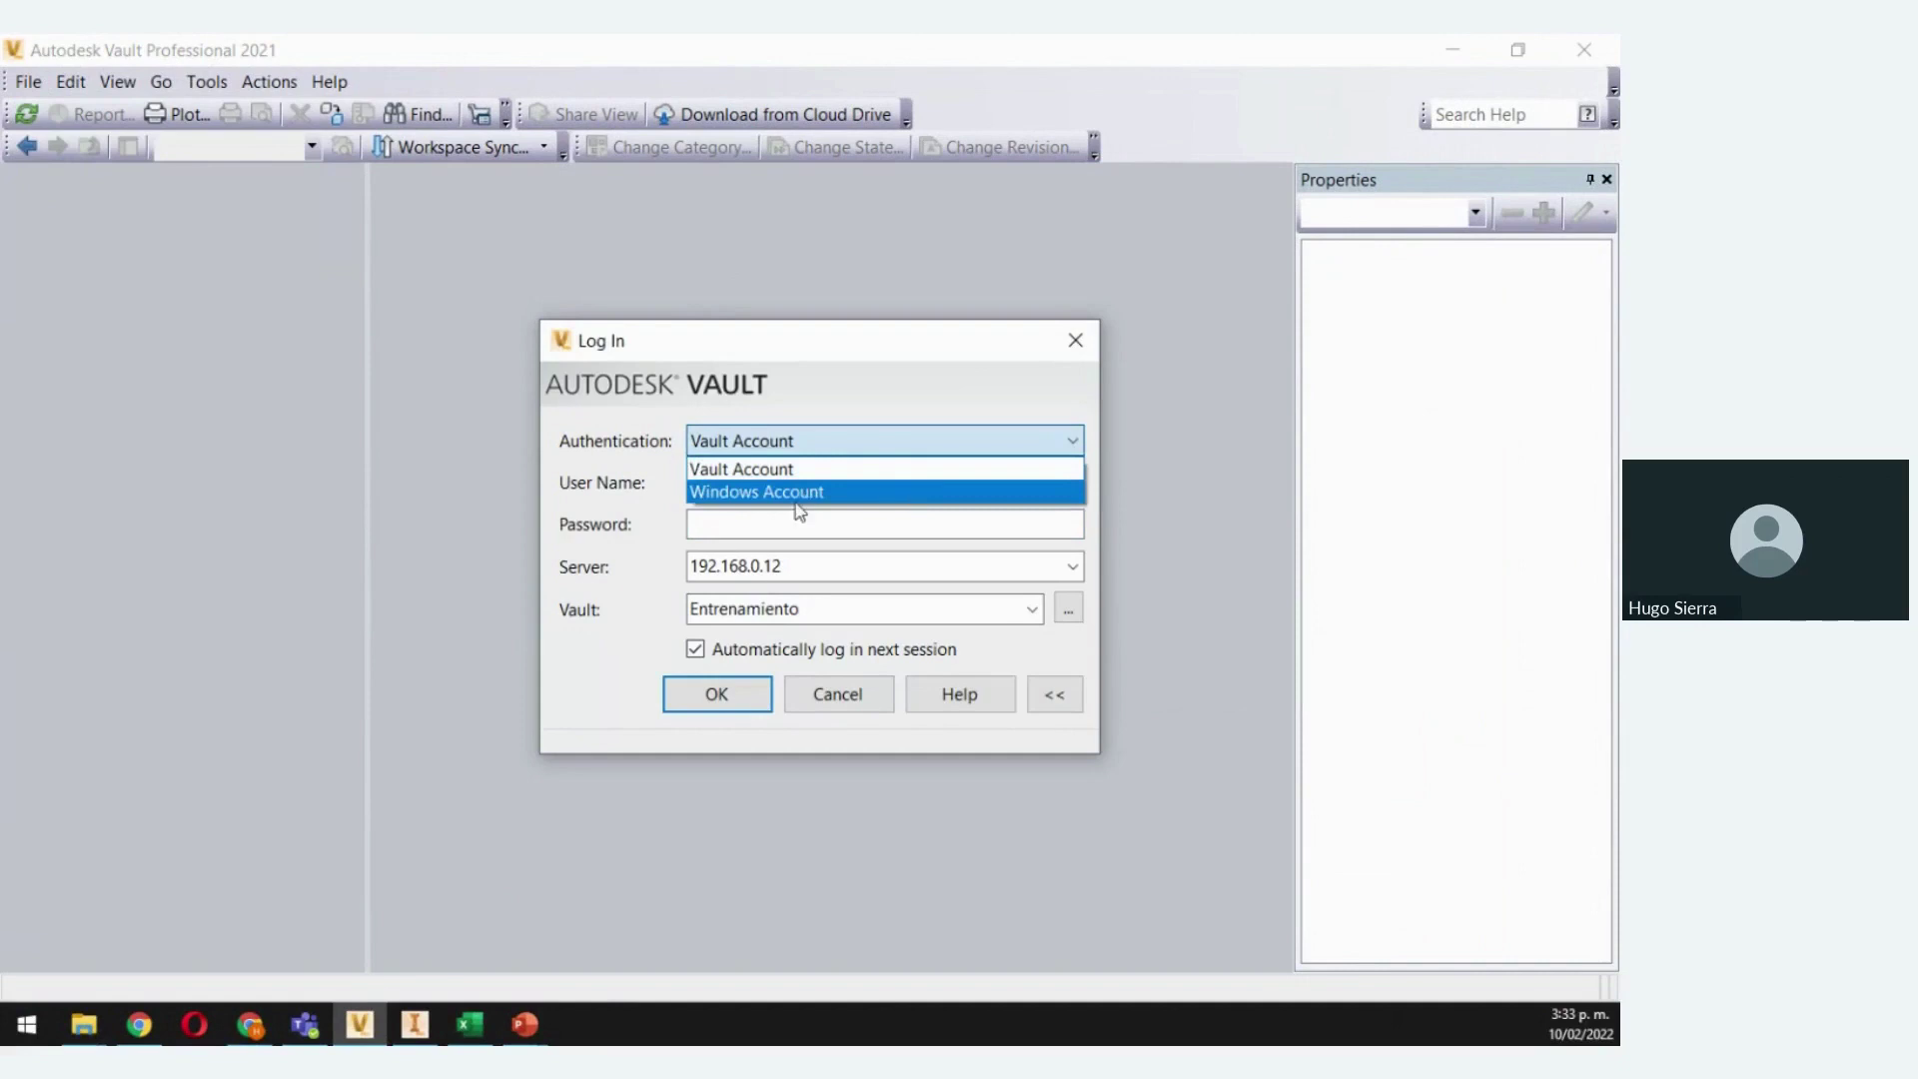
pyautogui.click(737, 468)
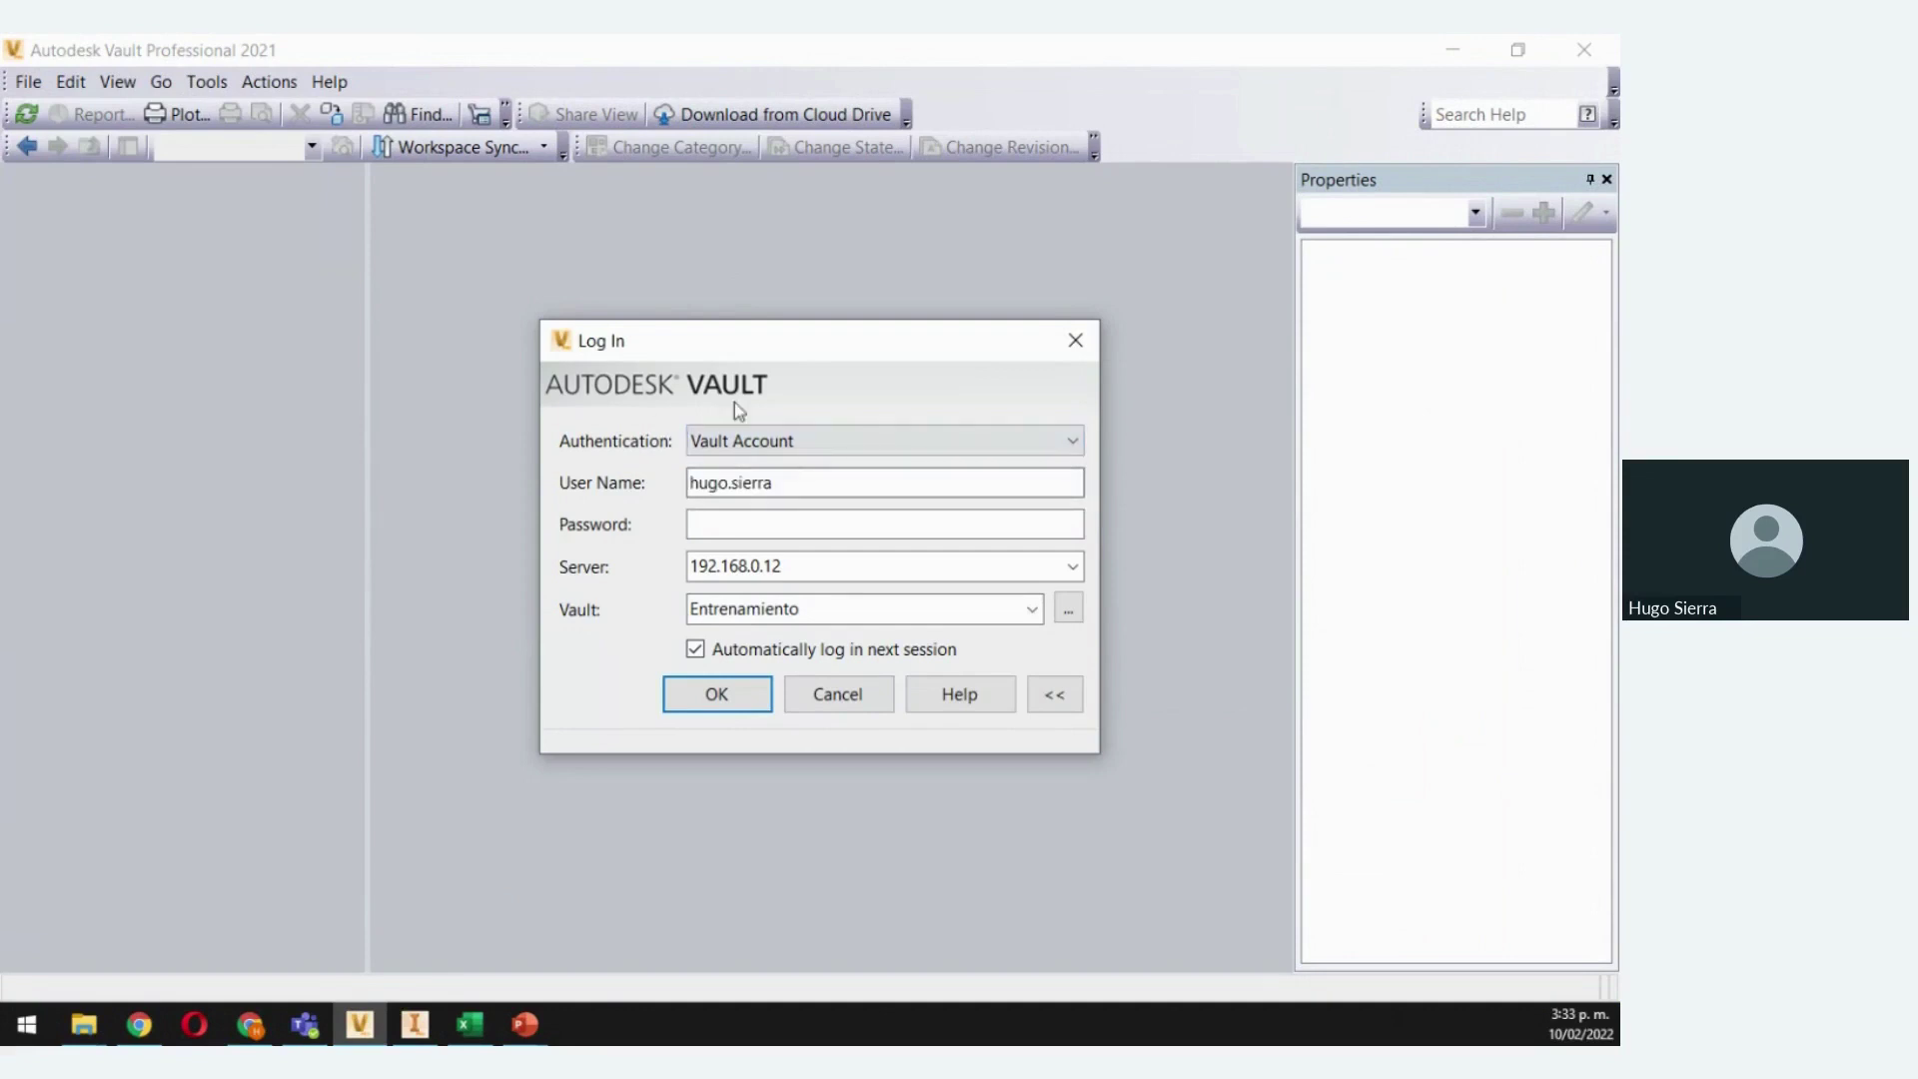
pyautogui.click(775, 483)
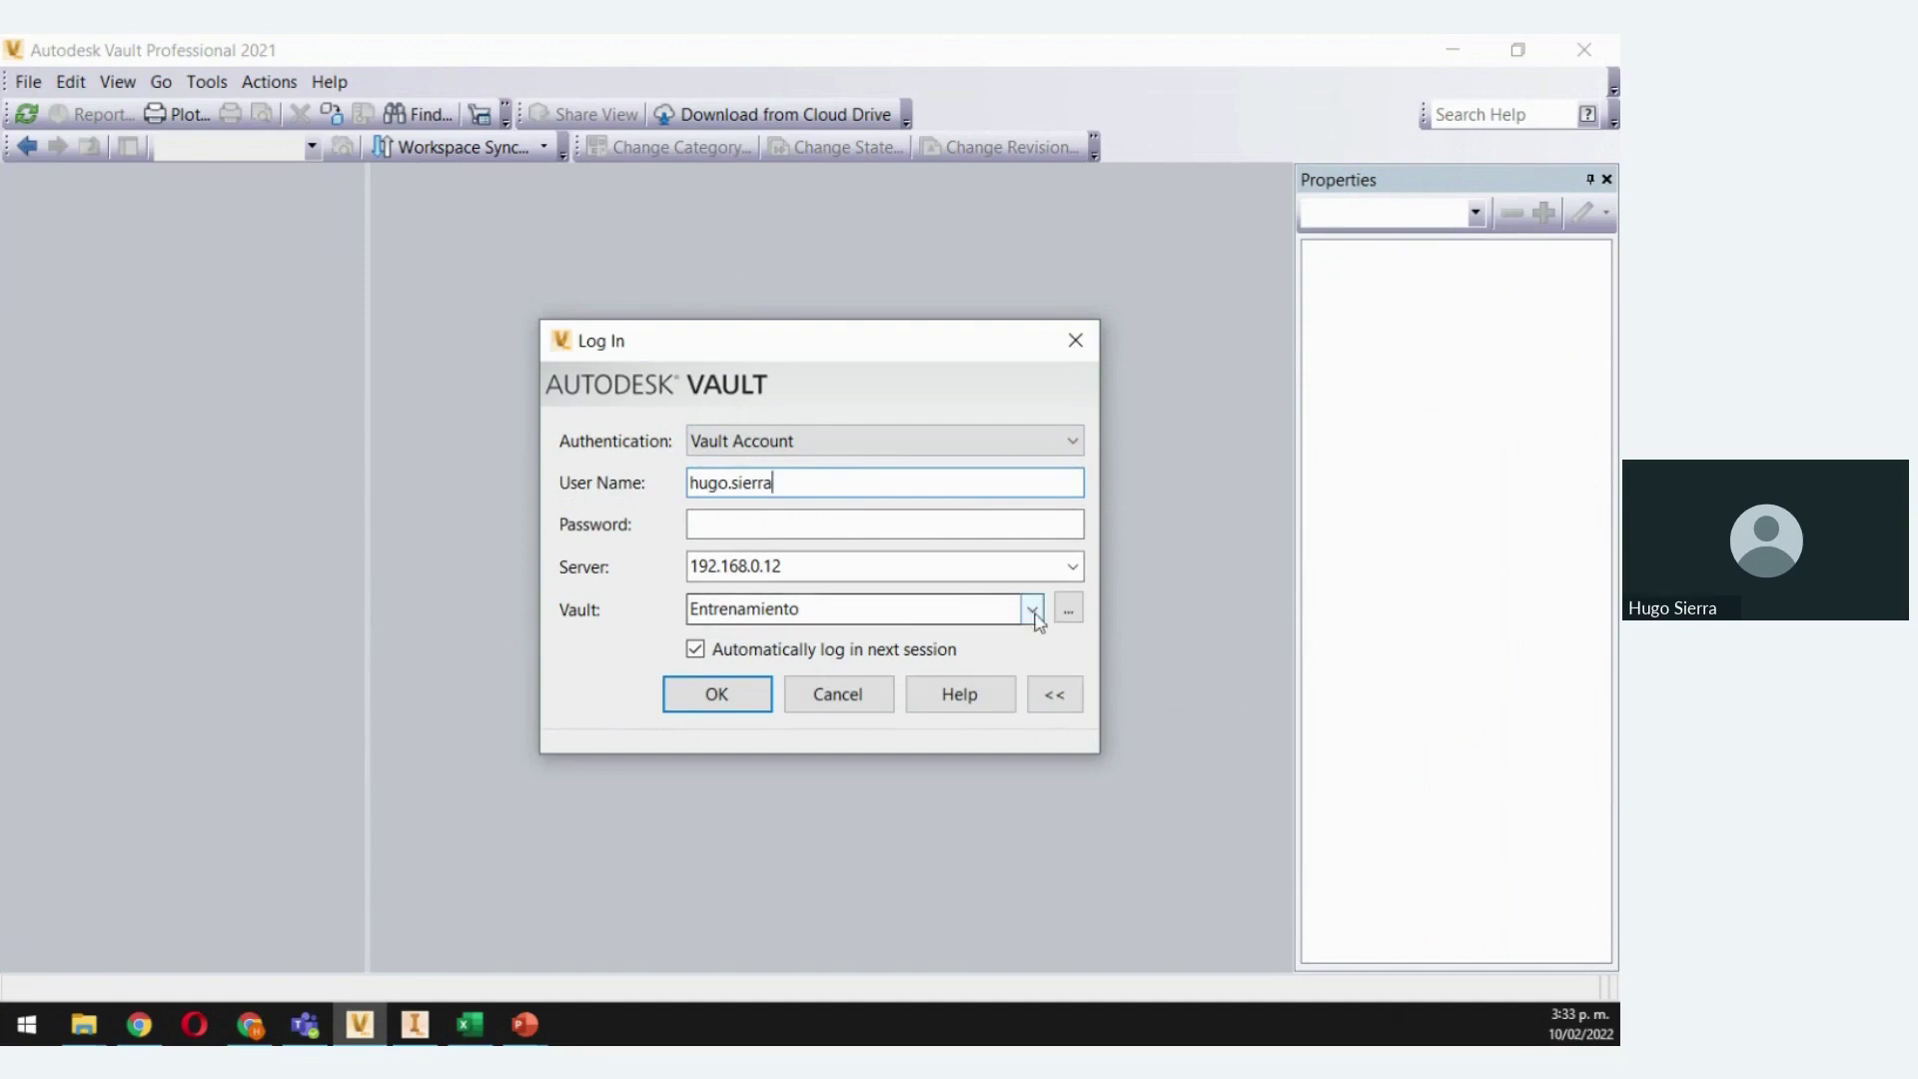
# Keep server 192.168.0.12 and the Entrenamiento vault, enter the account password, and log in
pyautogui.click(797, 563)
pyautogui.click(1069, 607)
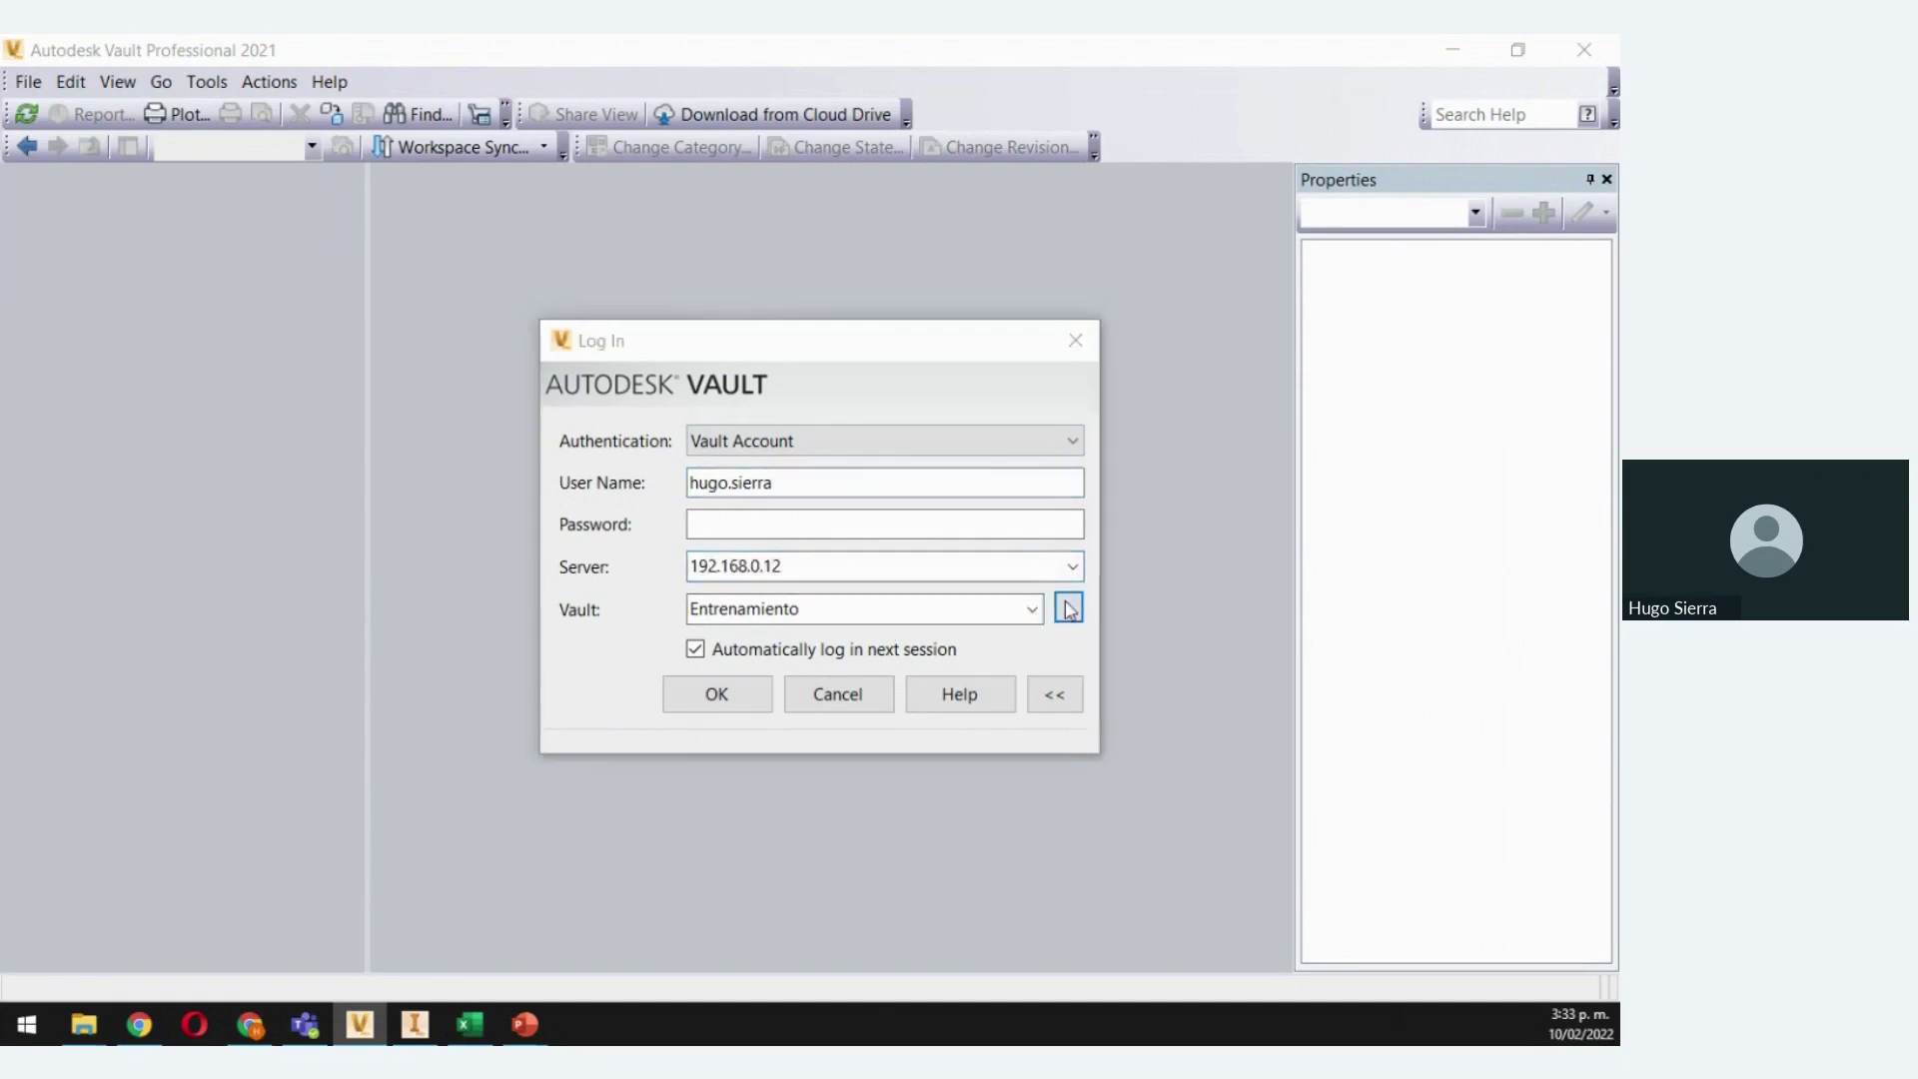
pyautogui.scroll(-1, 719, 544)
pyautogui.scroll(1, 723, 545)
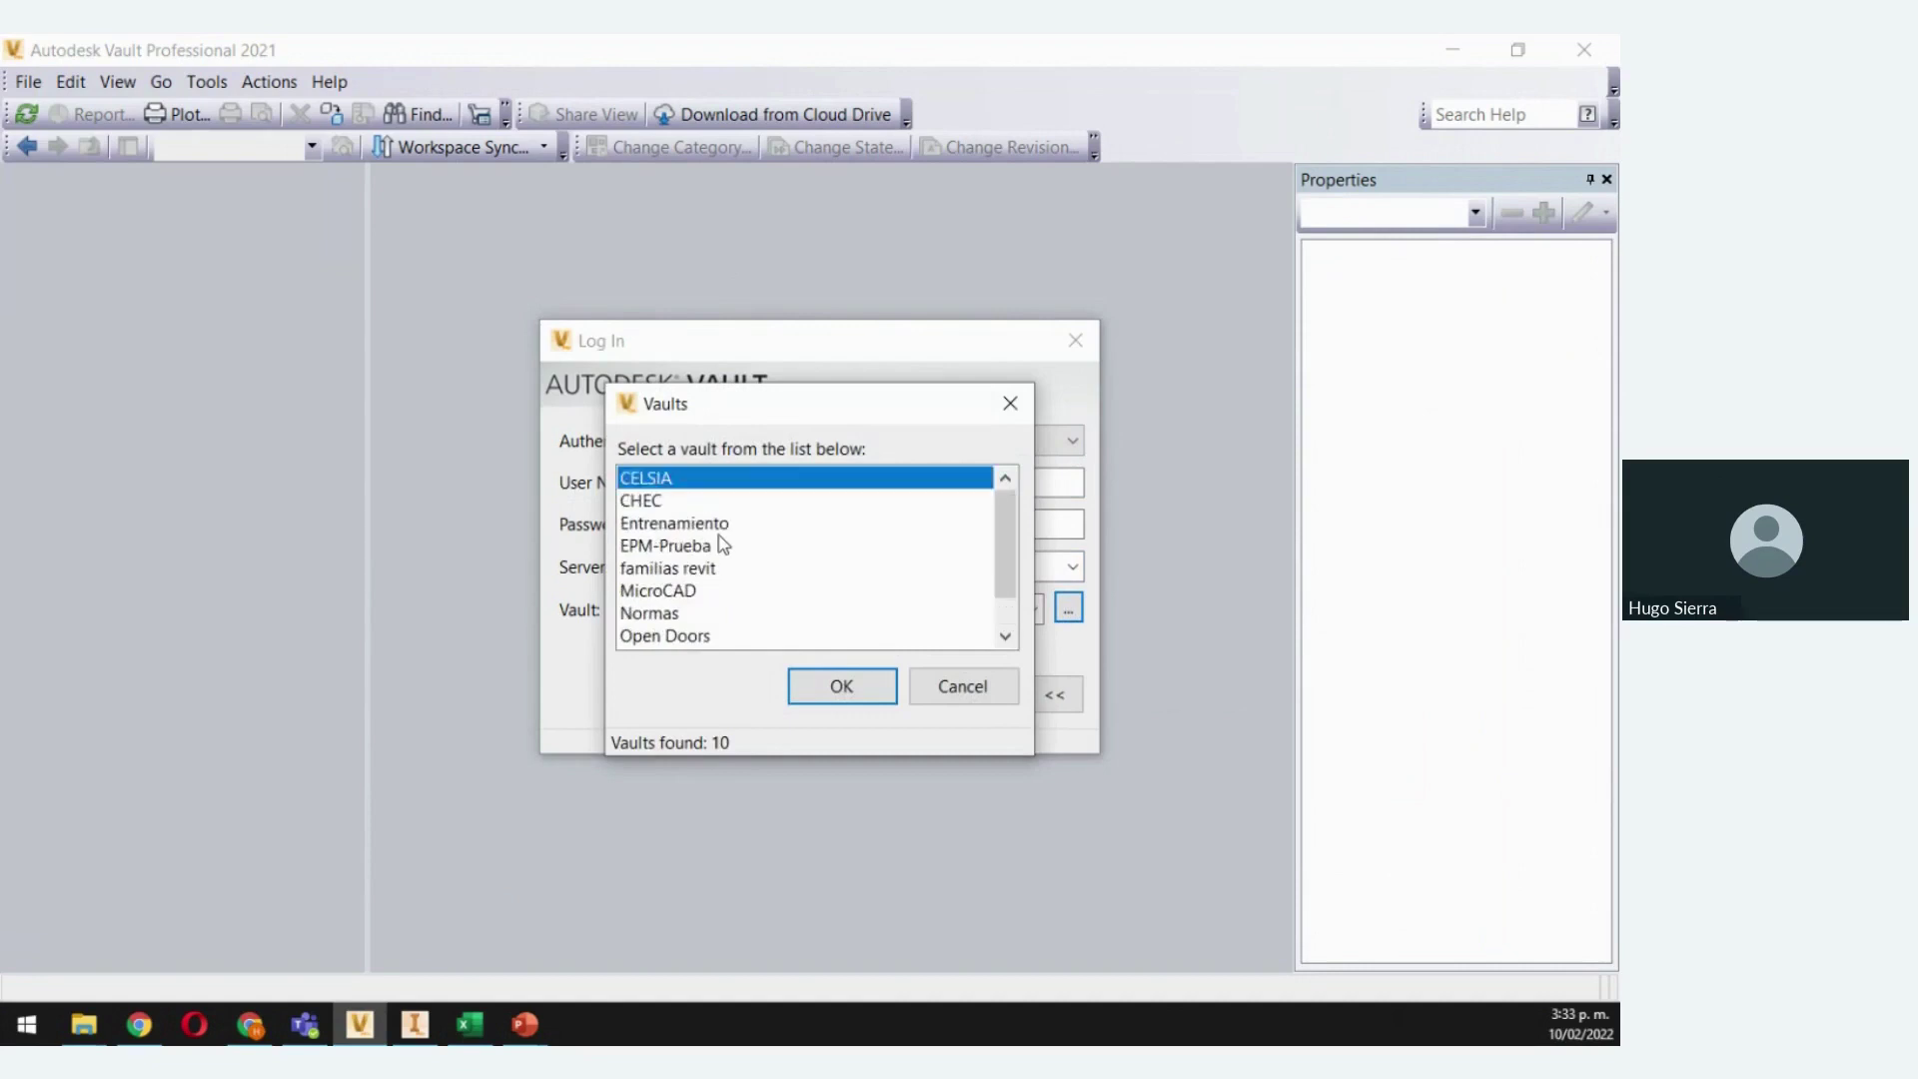
pyautogui.click(987, 687)
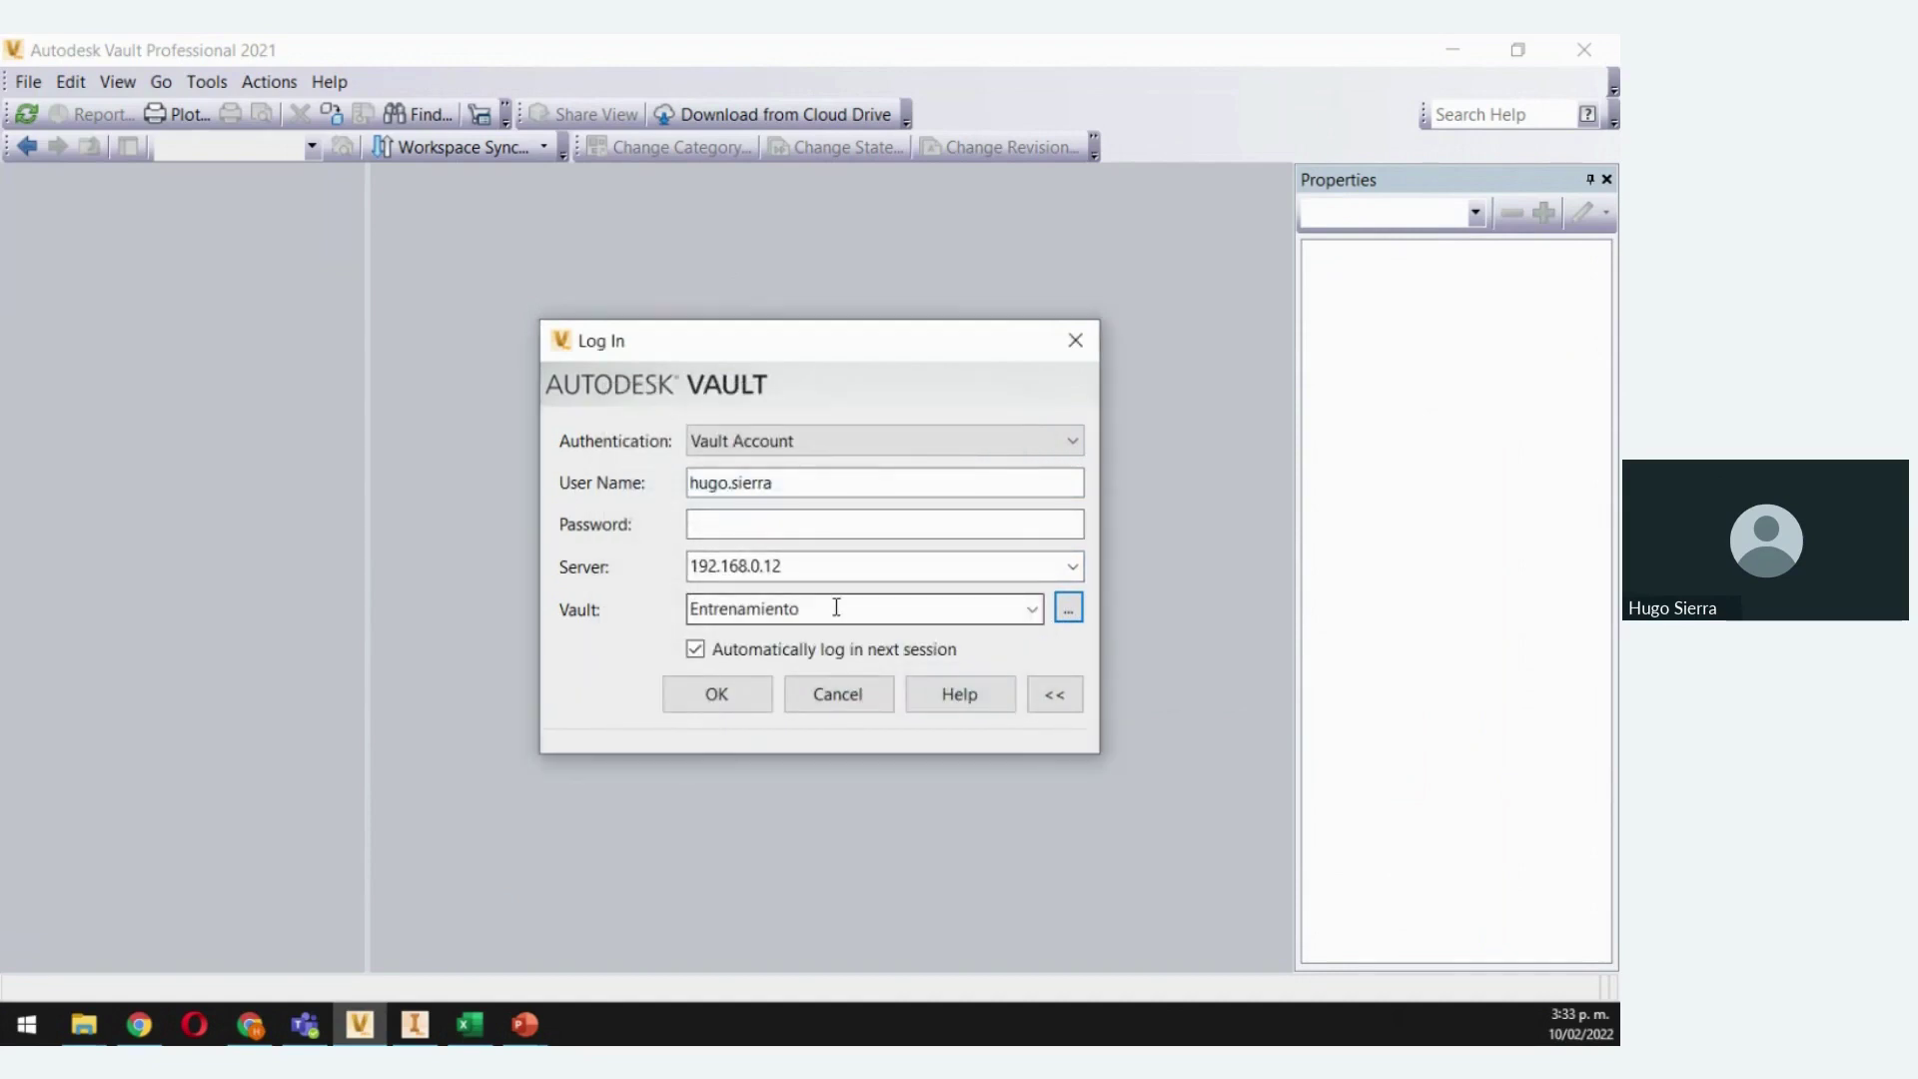
pyautogui.click(753, 526)
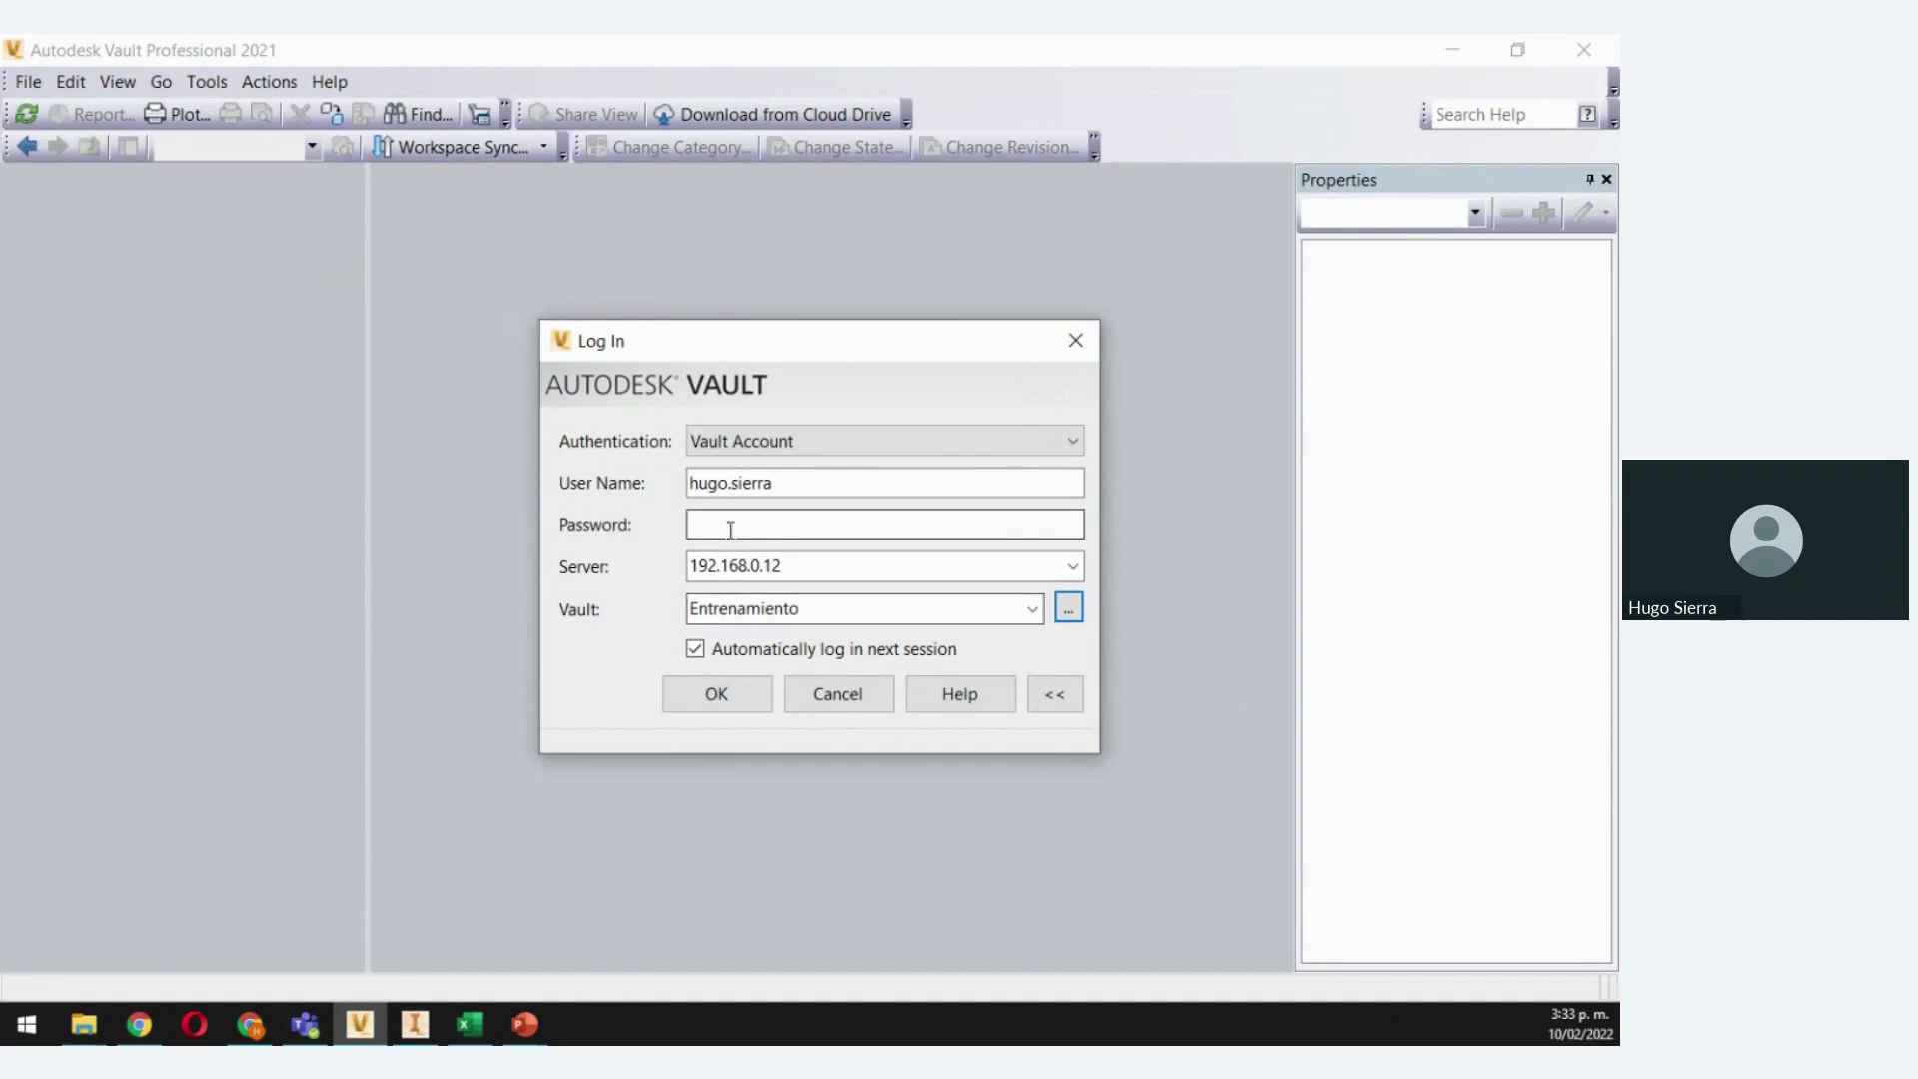
pyautogui.write('••')
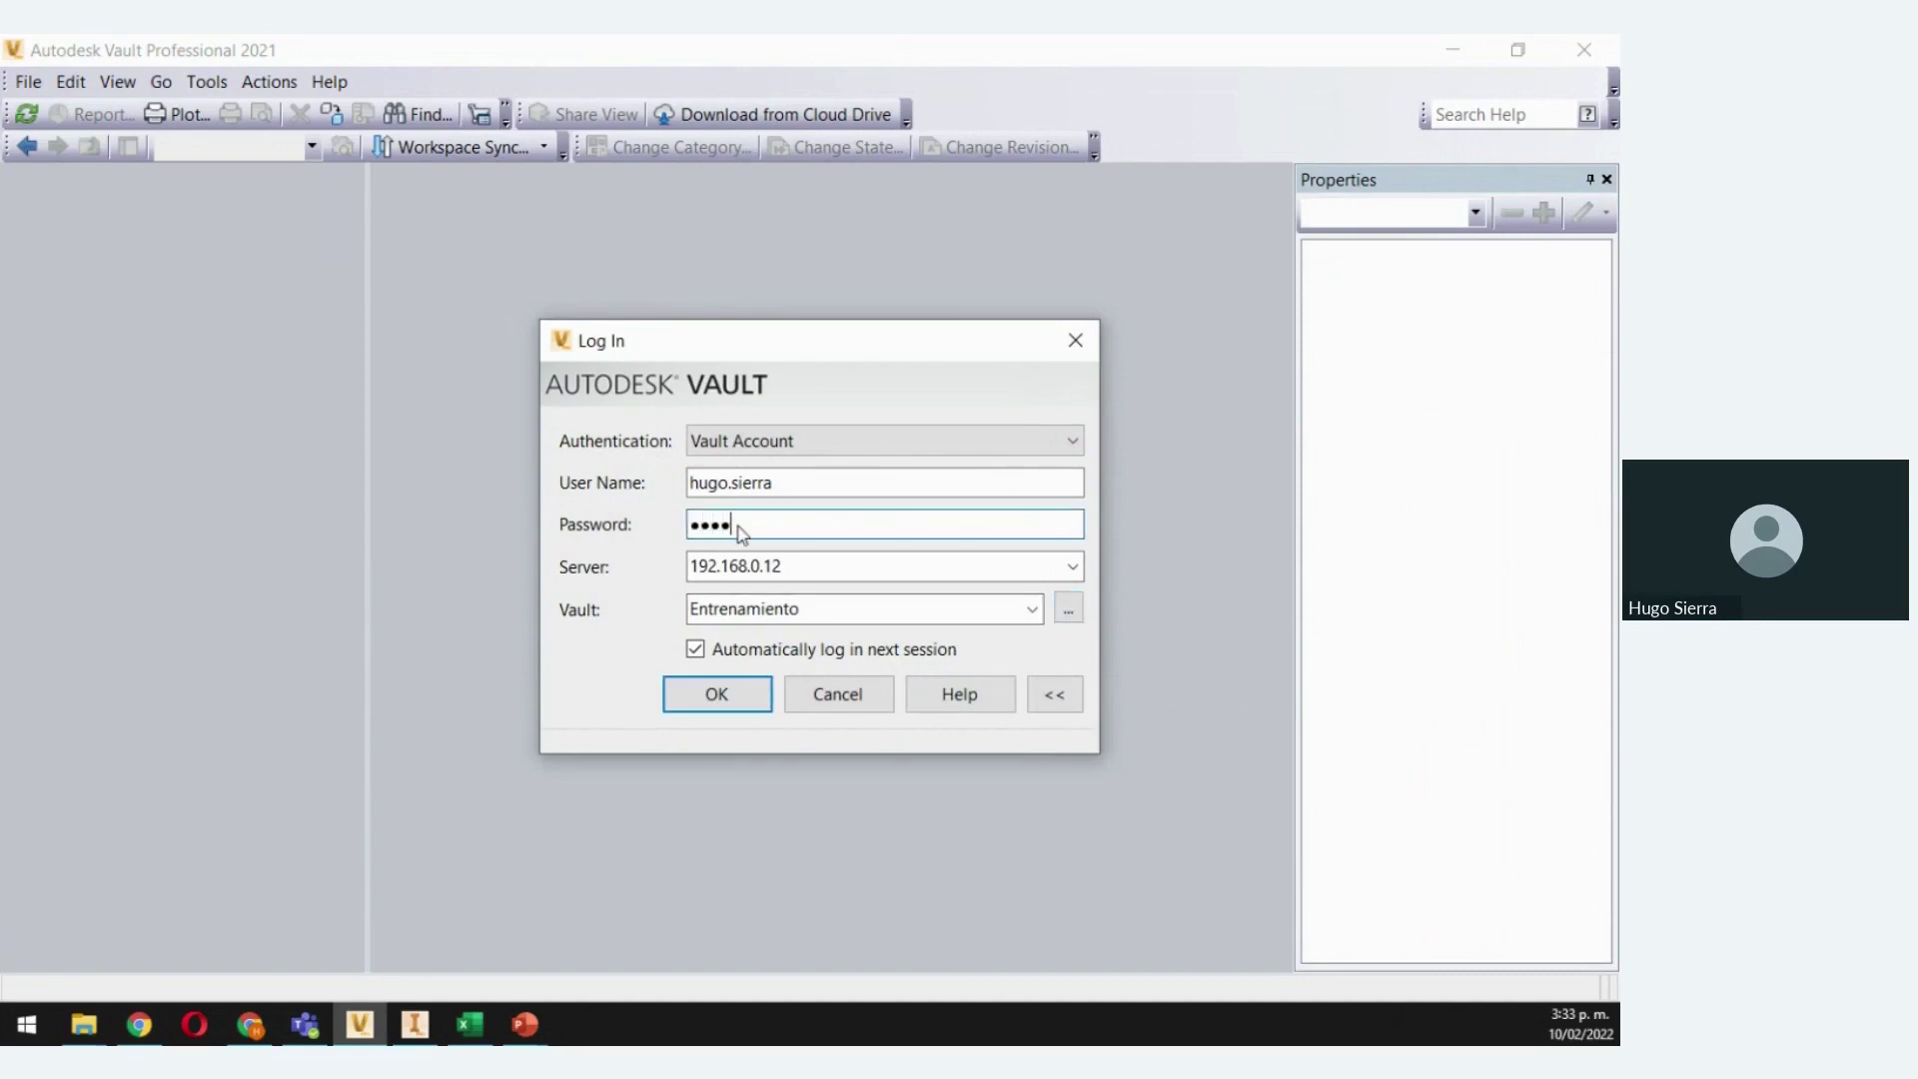
pyautogui.click(729, 696)
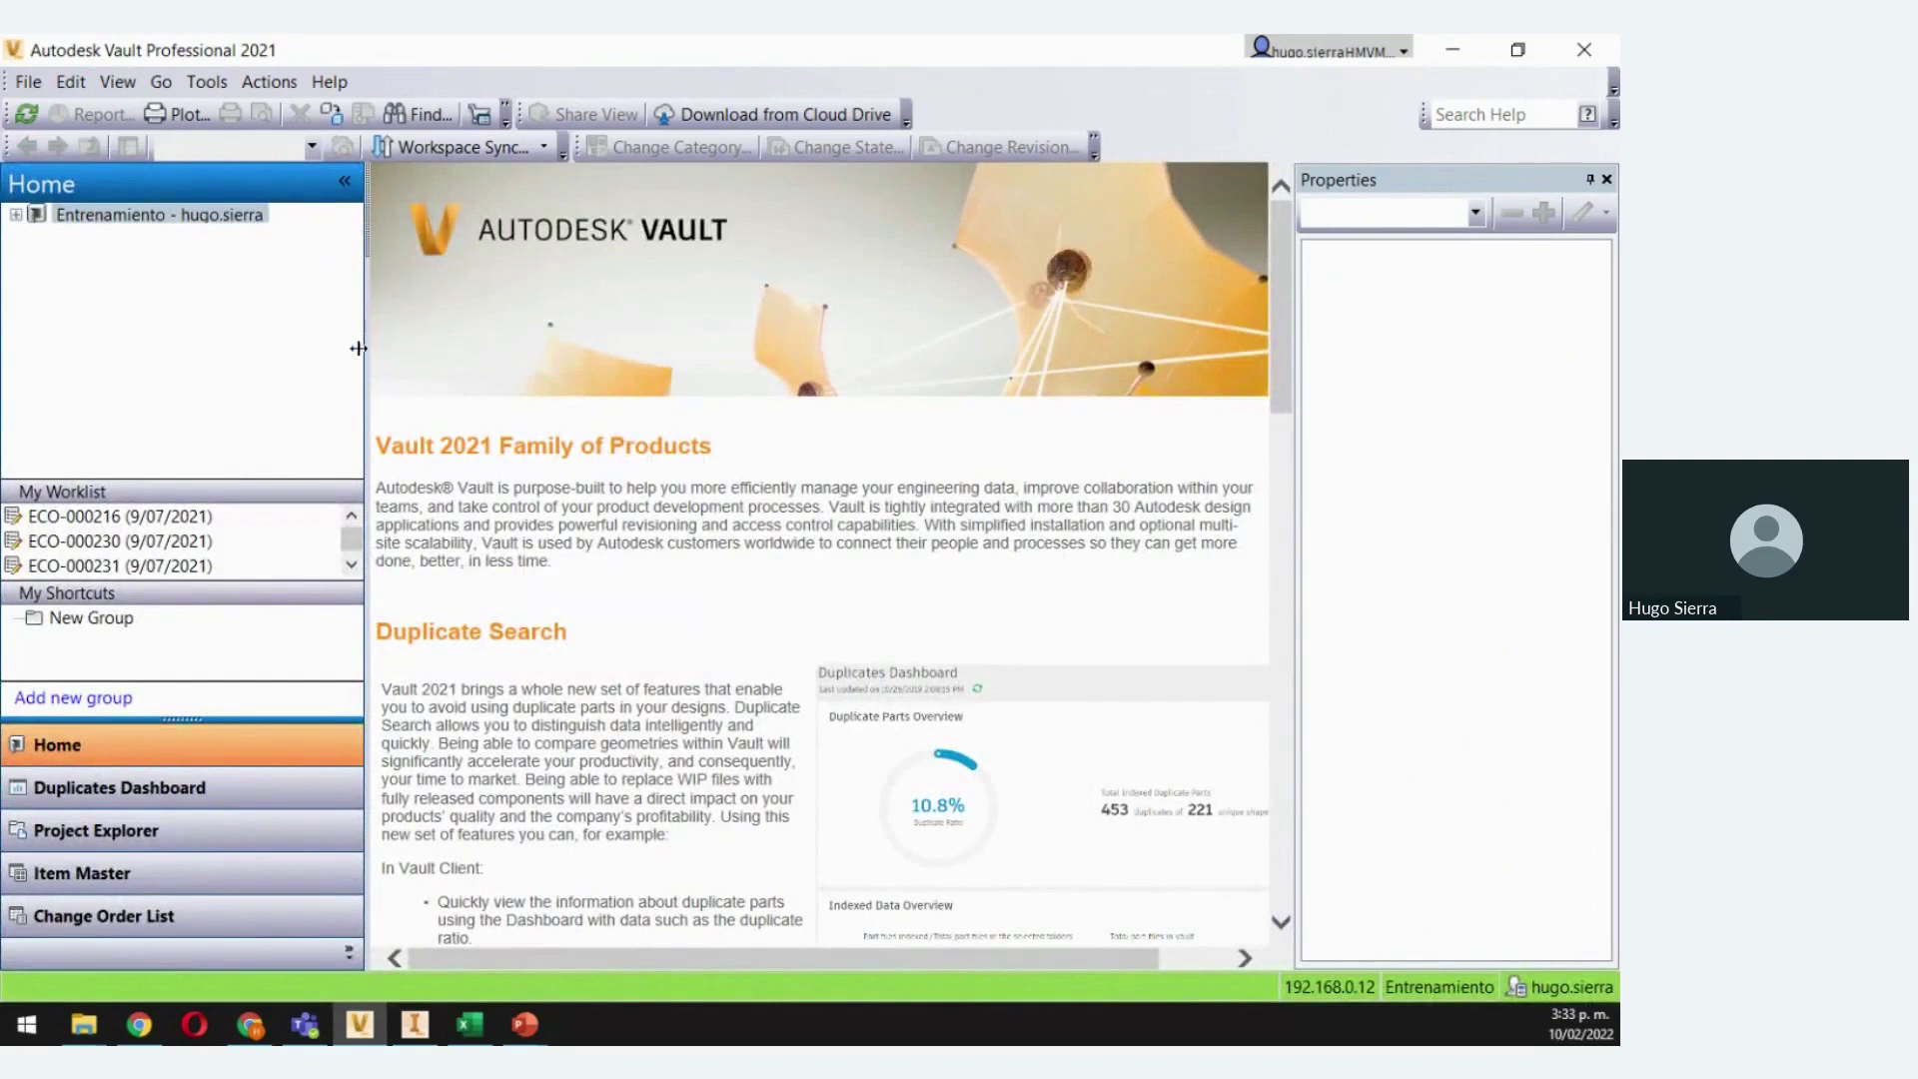
# Expand Project Explorer > Designs and open the LIVE VAULT folder
pyautogui.click(16, 214)
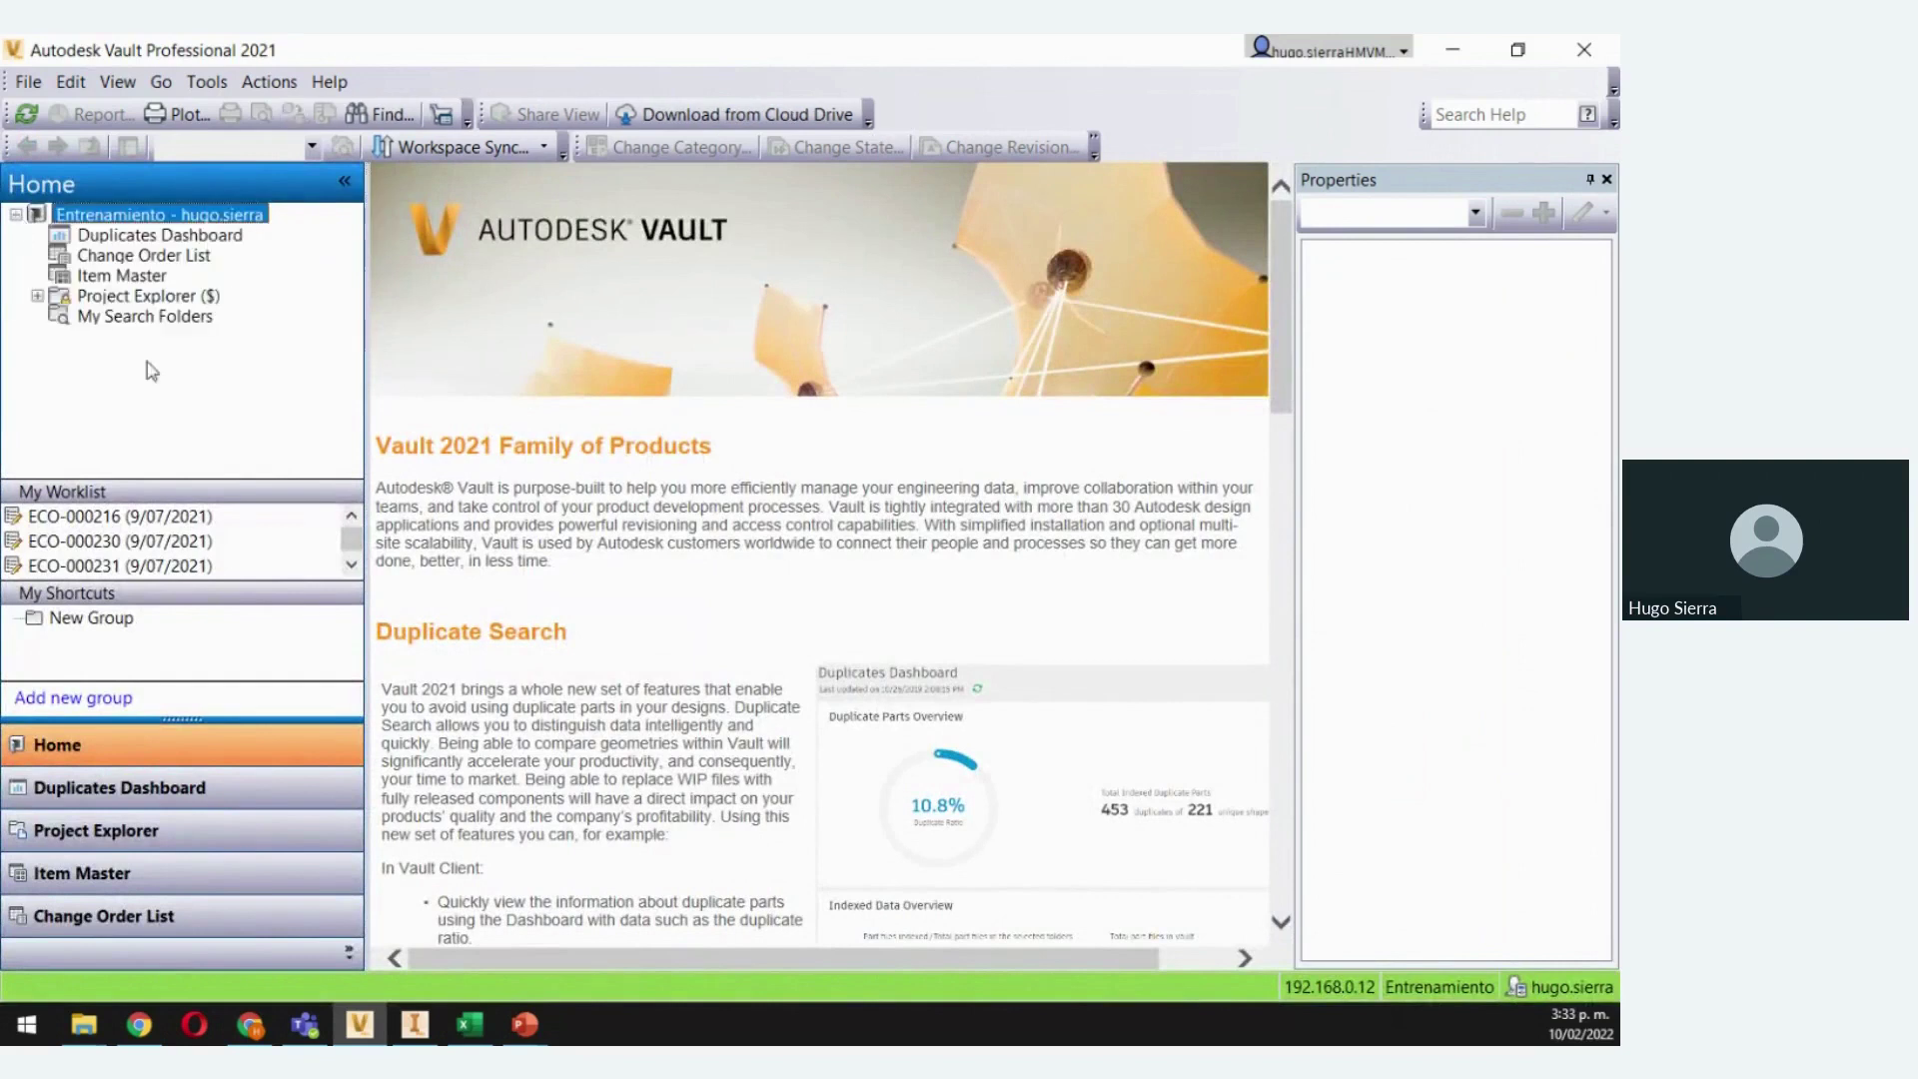
pyautogui.click(37, 296)
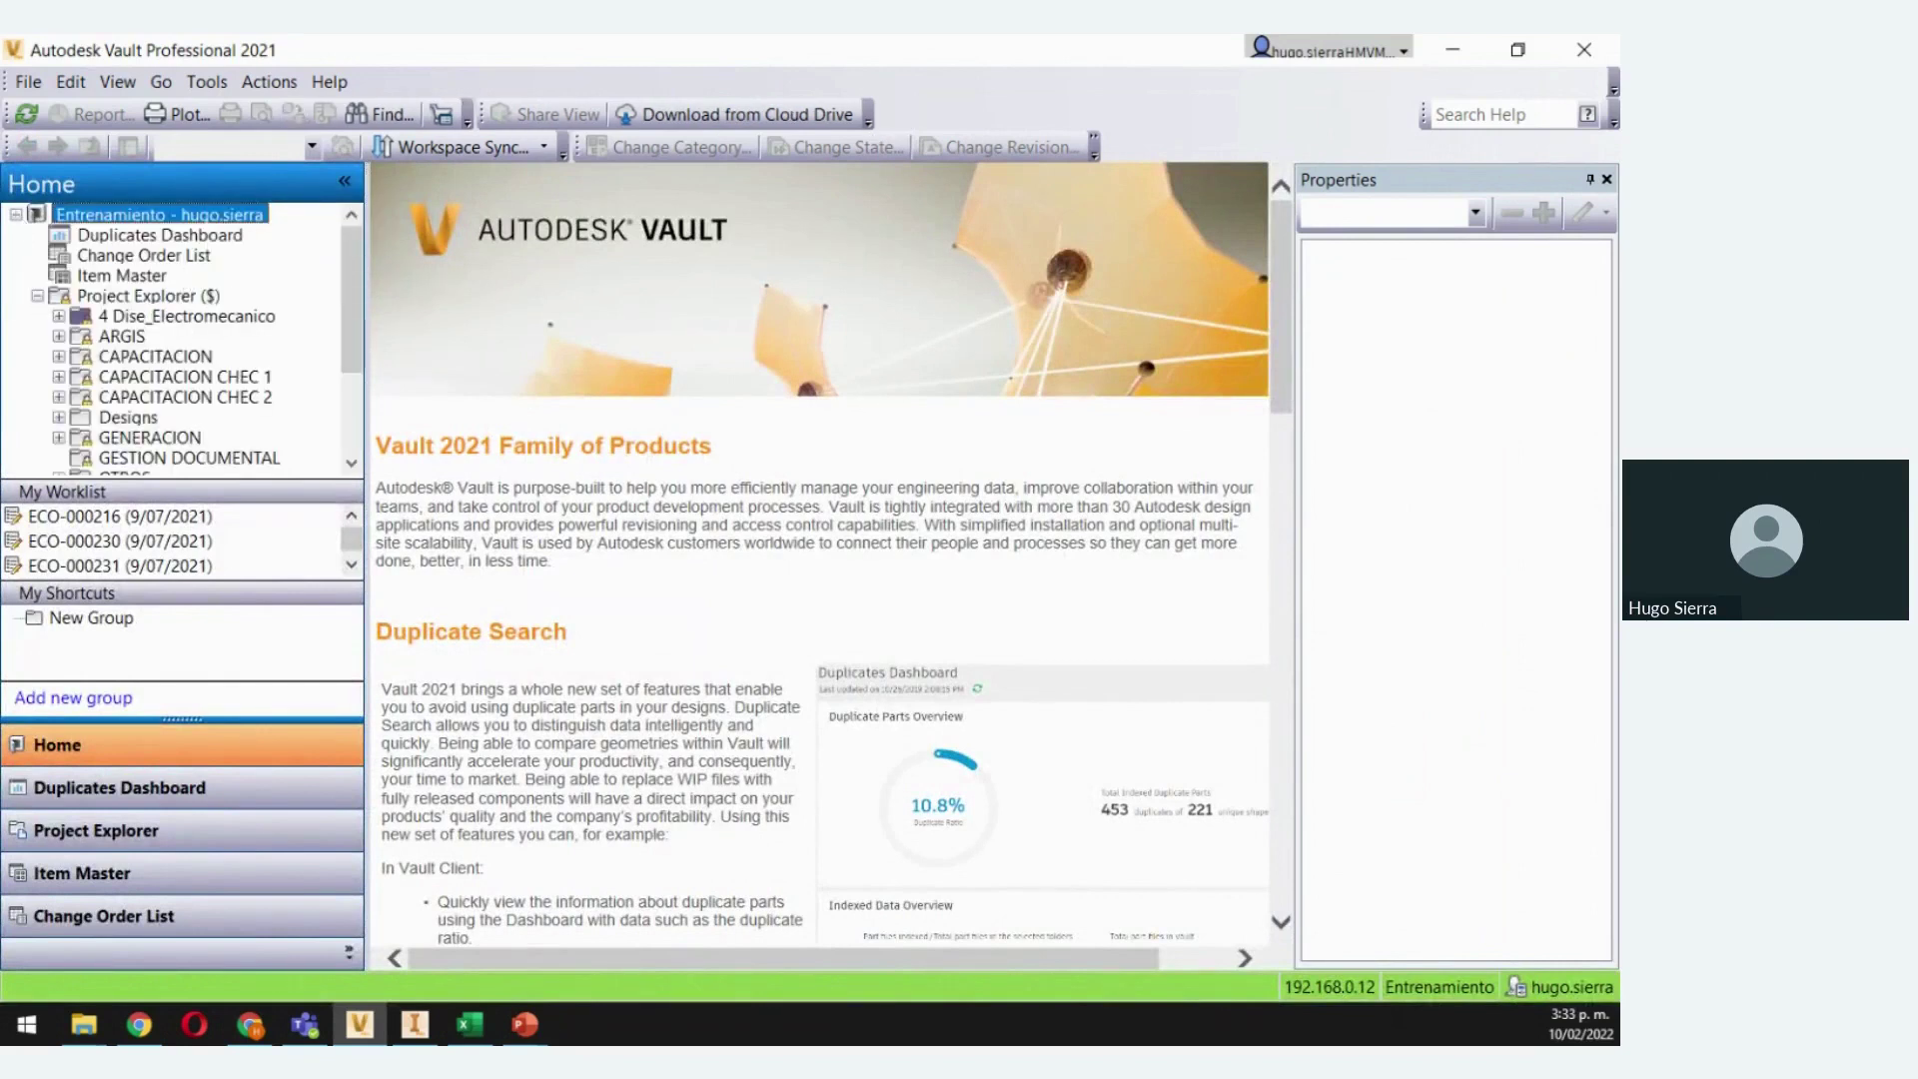
pyautogui.click(80, 425)
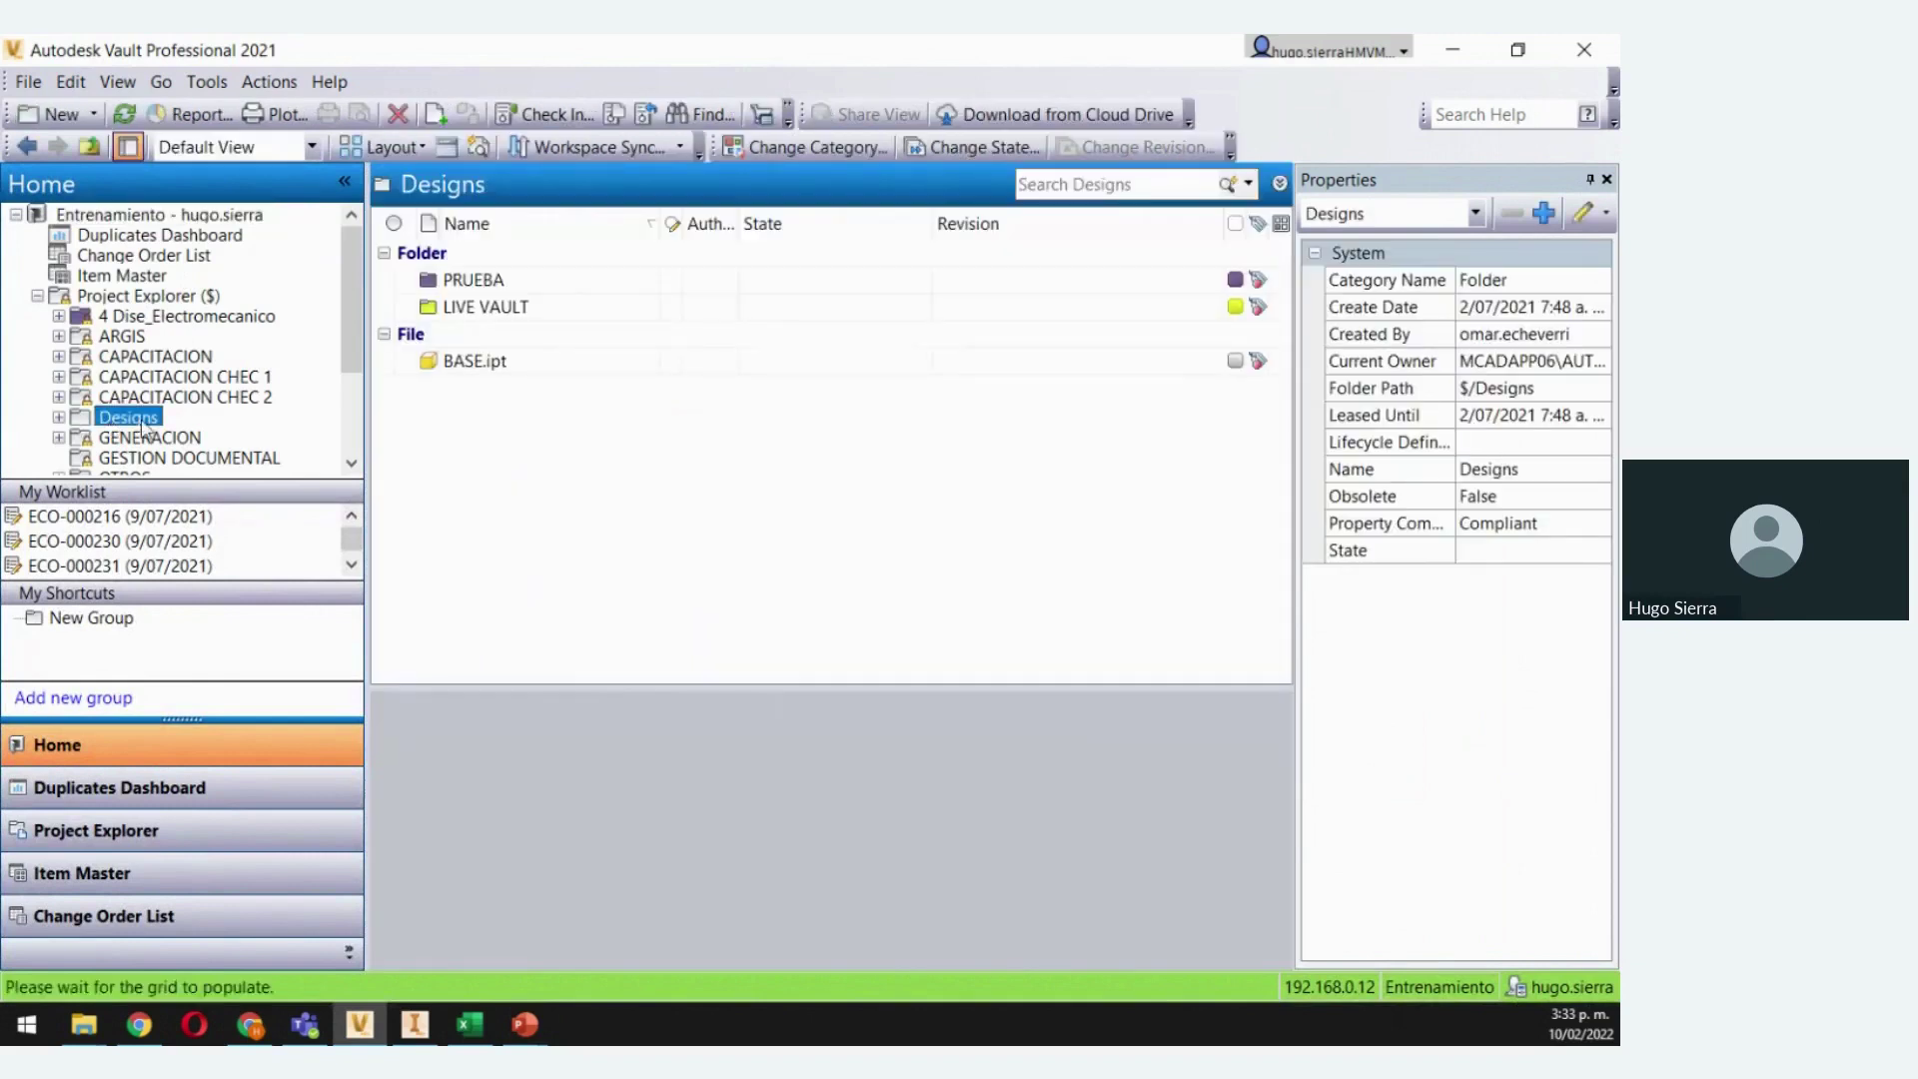
pyautogui.click(58, 418)
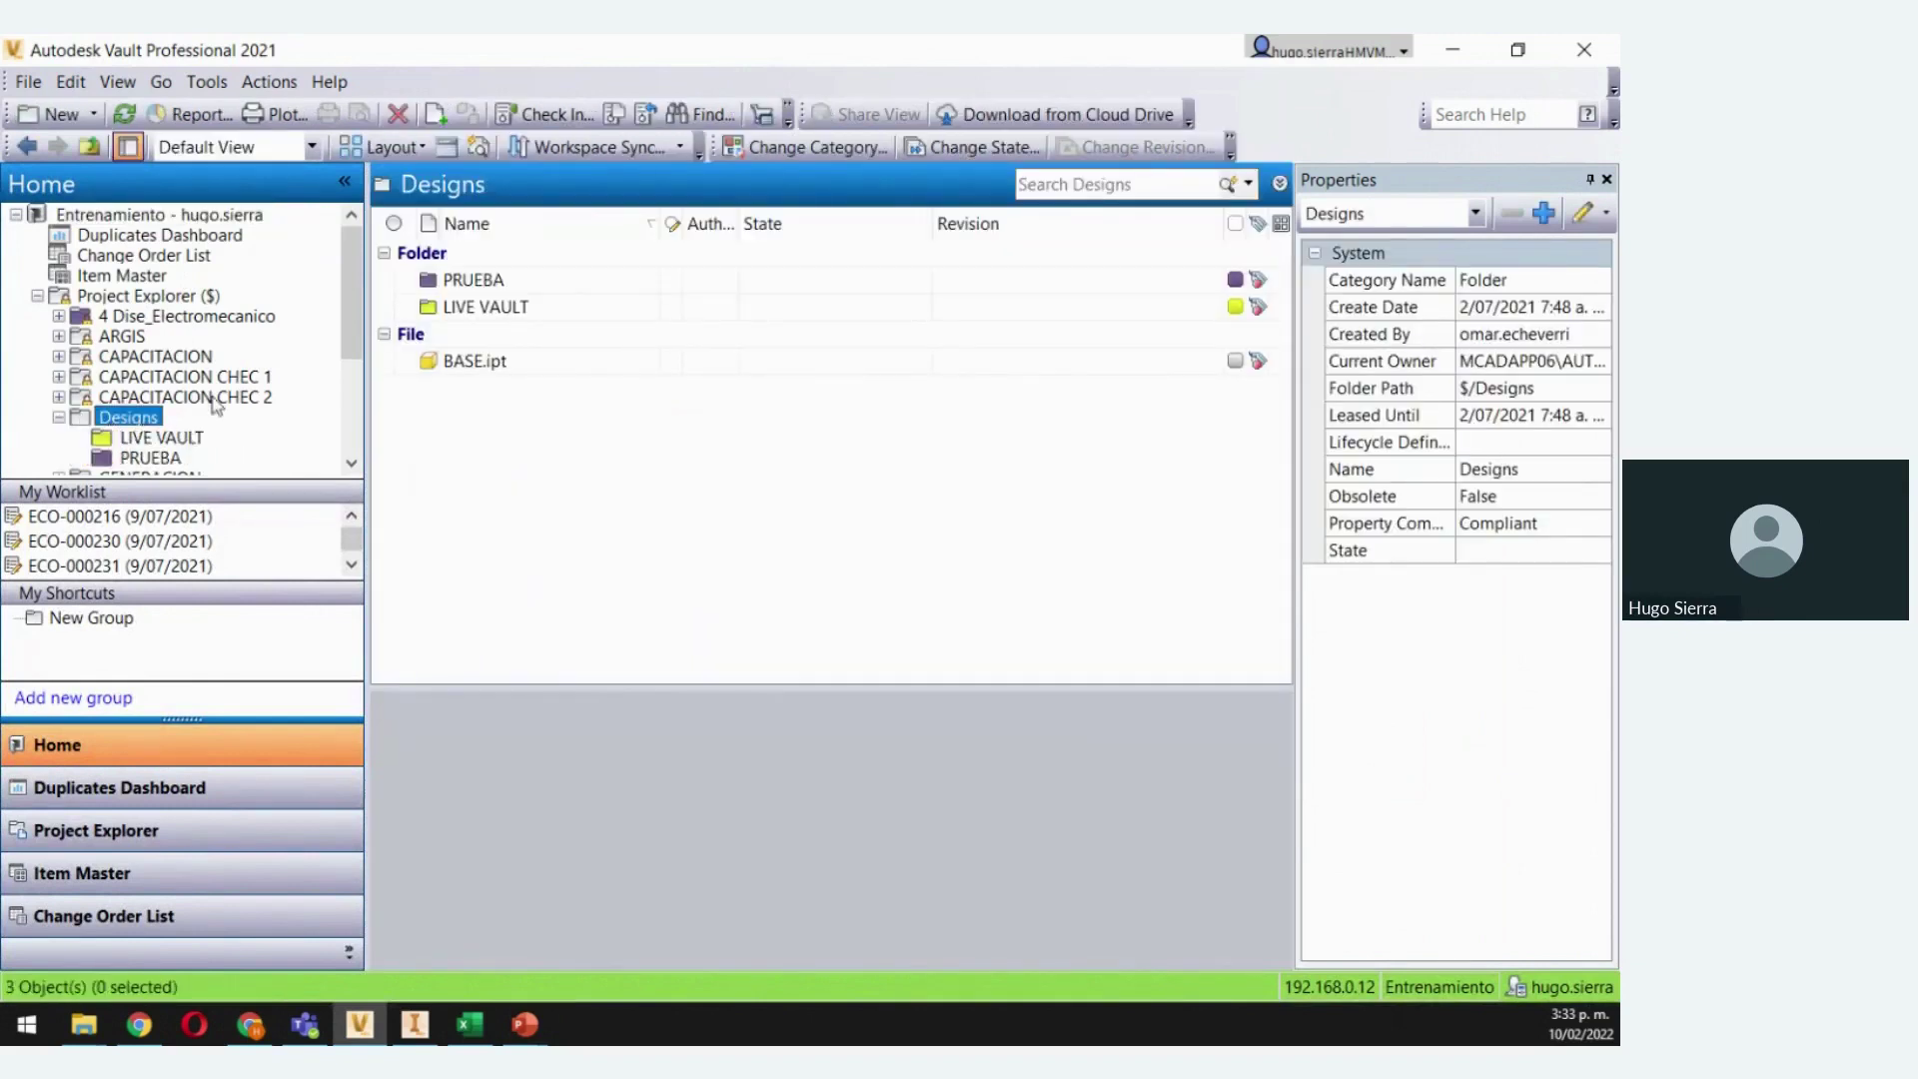
pyautogui.click(180, 440)
# Show BOMBA.iam's version history and resize the panes to enlarge the history area
pyautogui.click(627, 591)
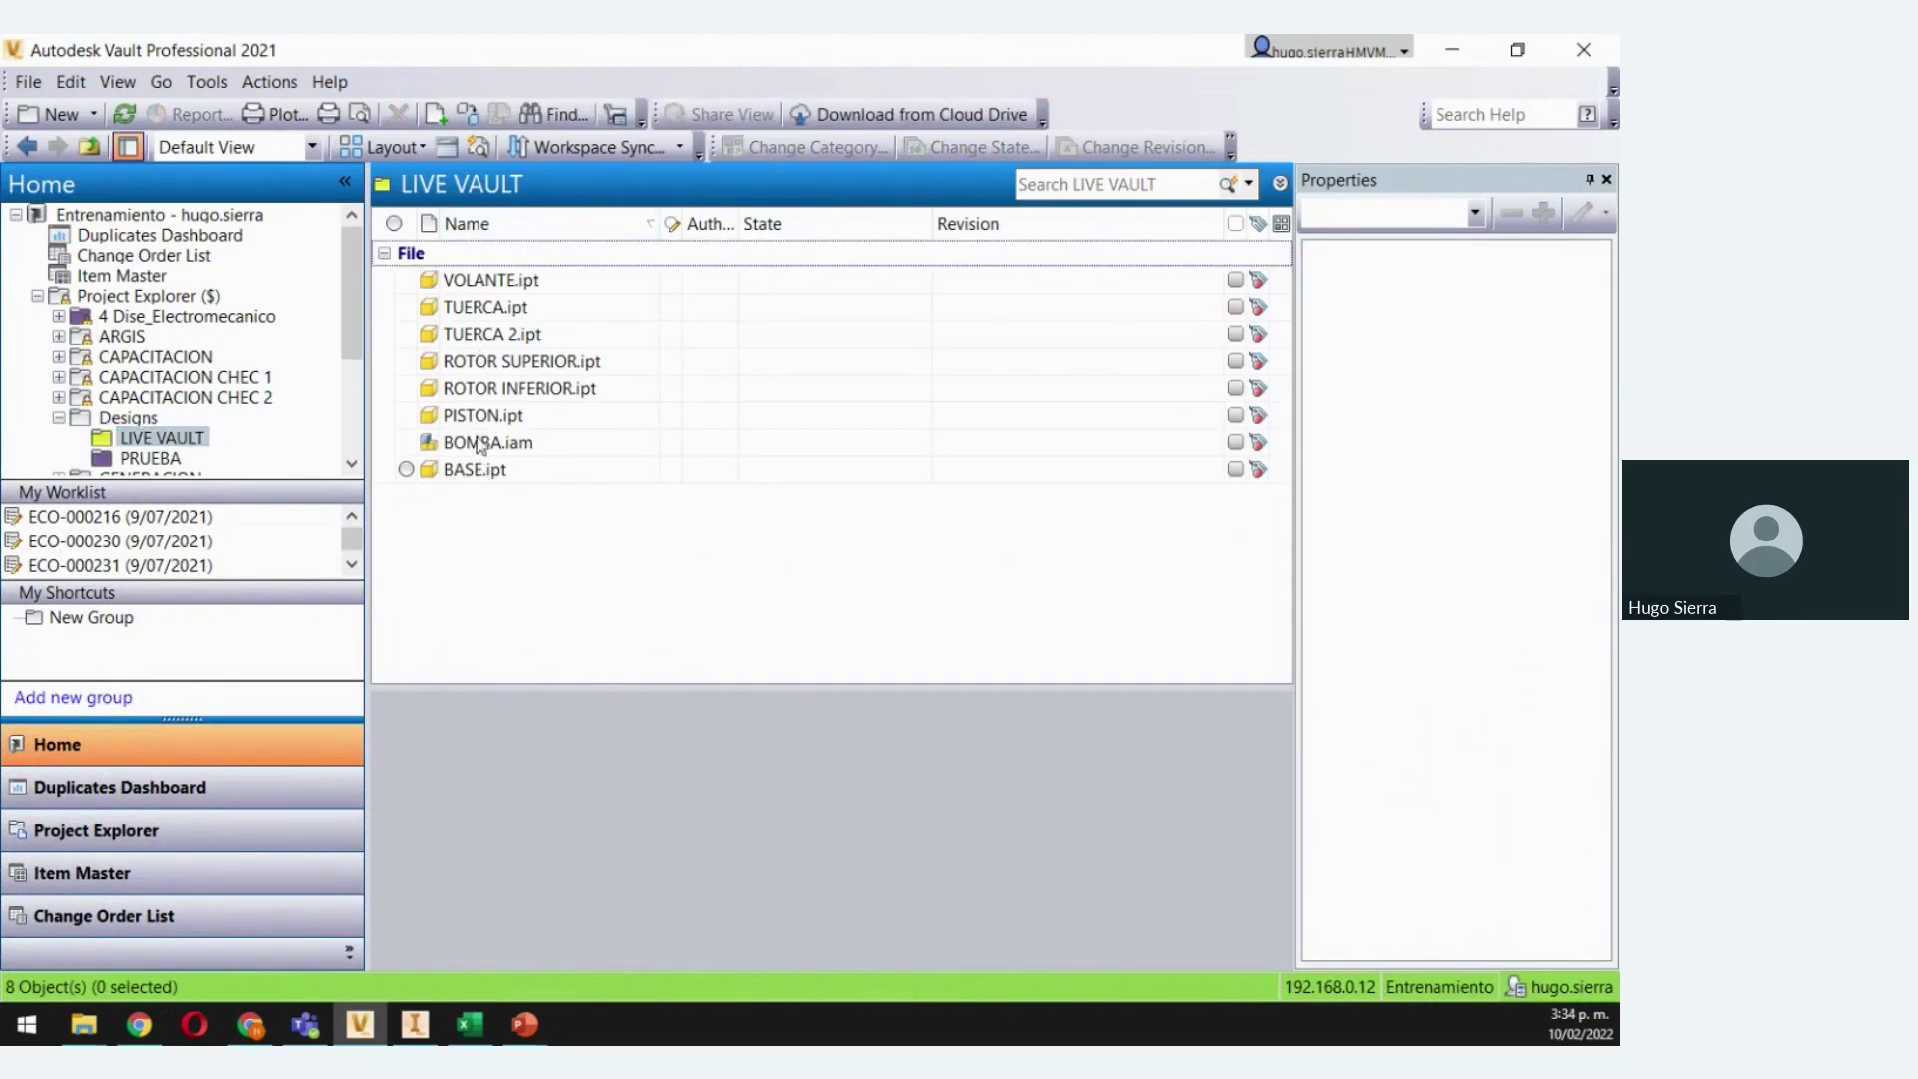
pyautogui.click(480, 442)
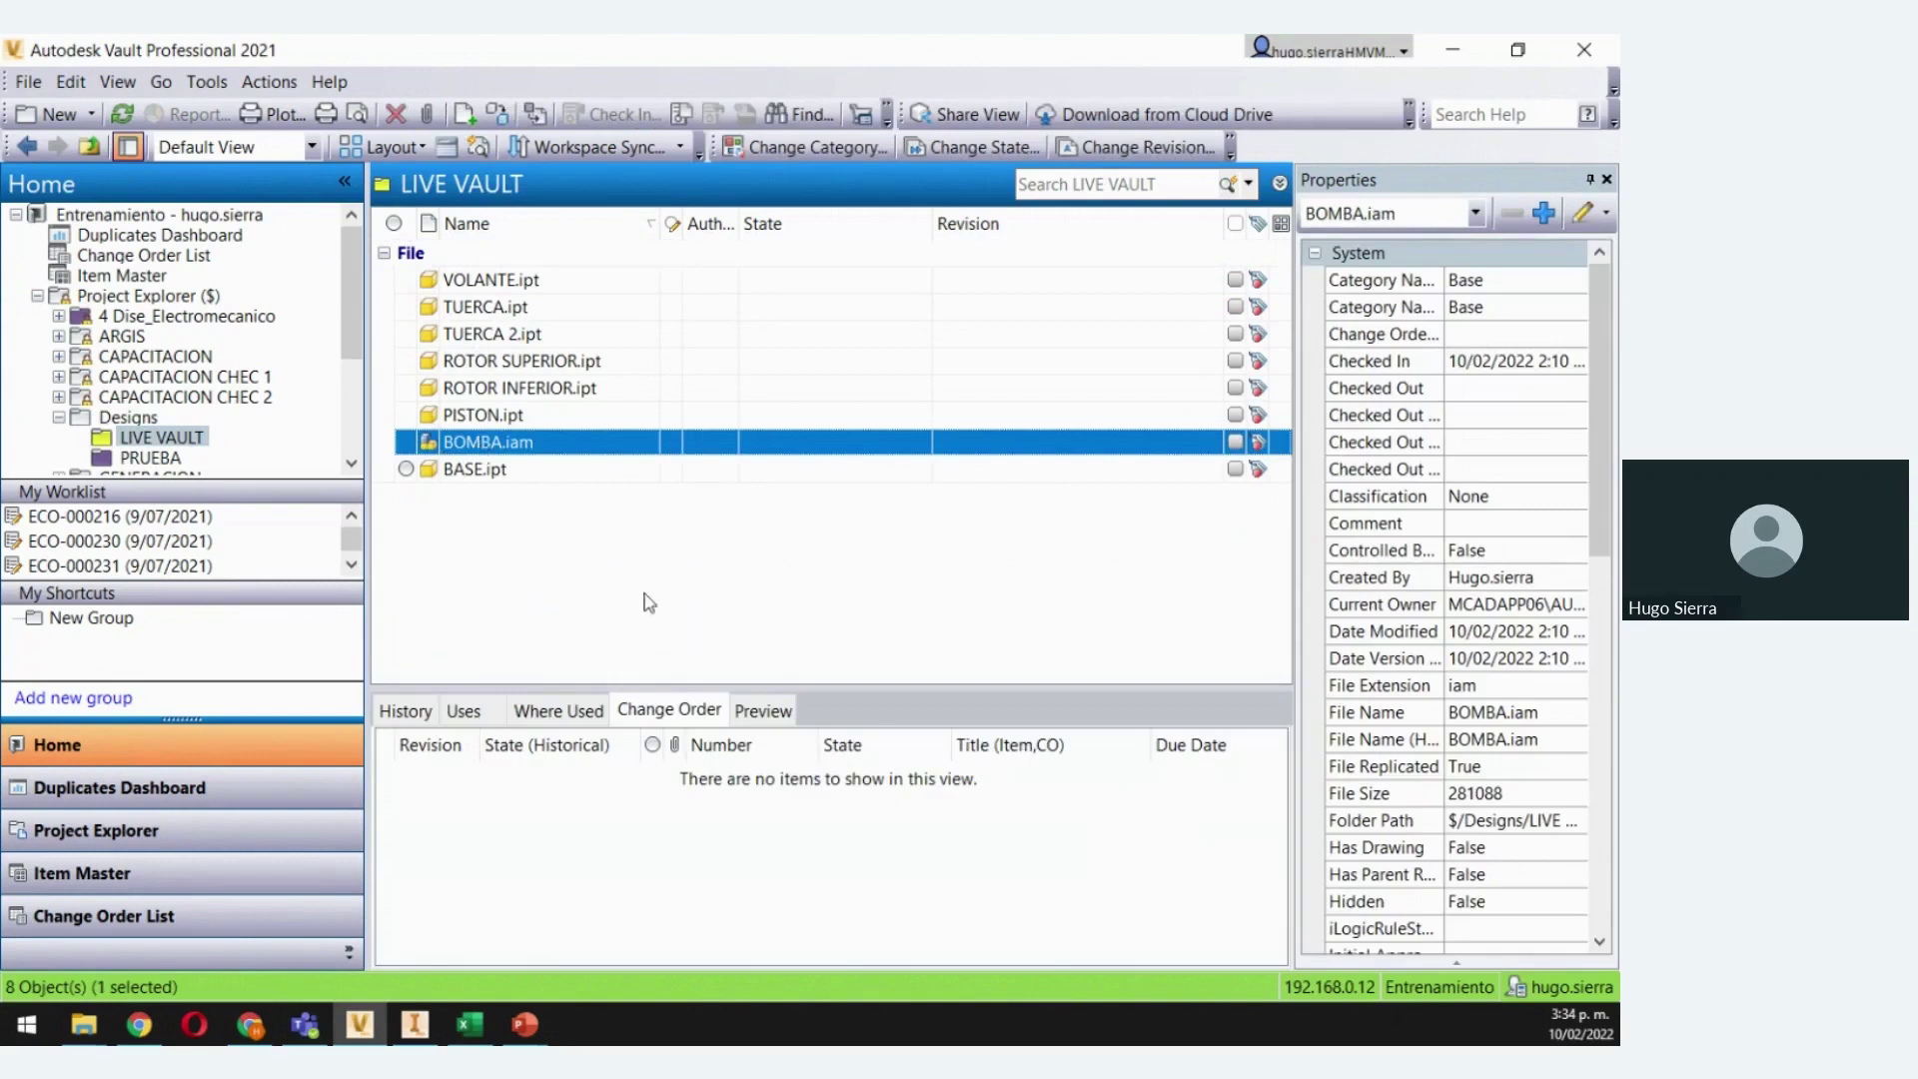
pyautogui.click(403, 713)
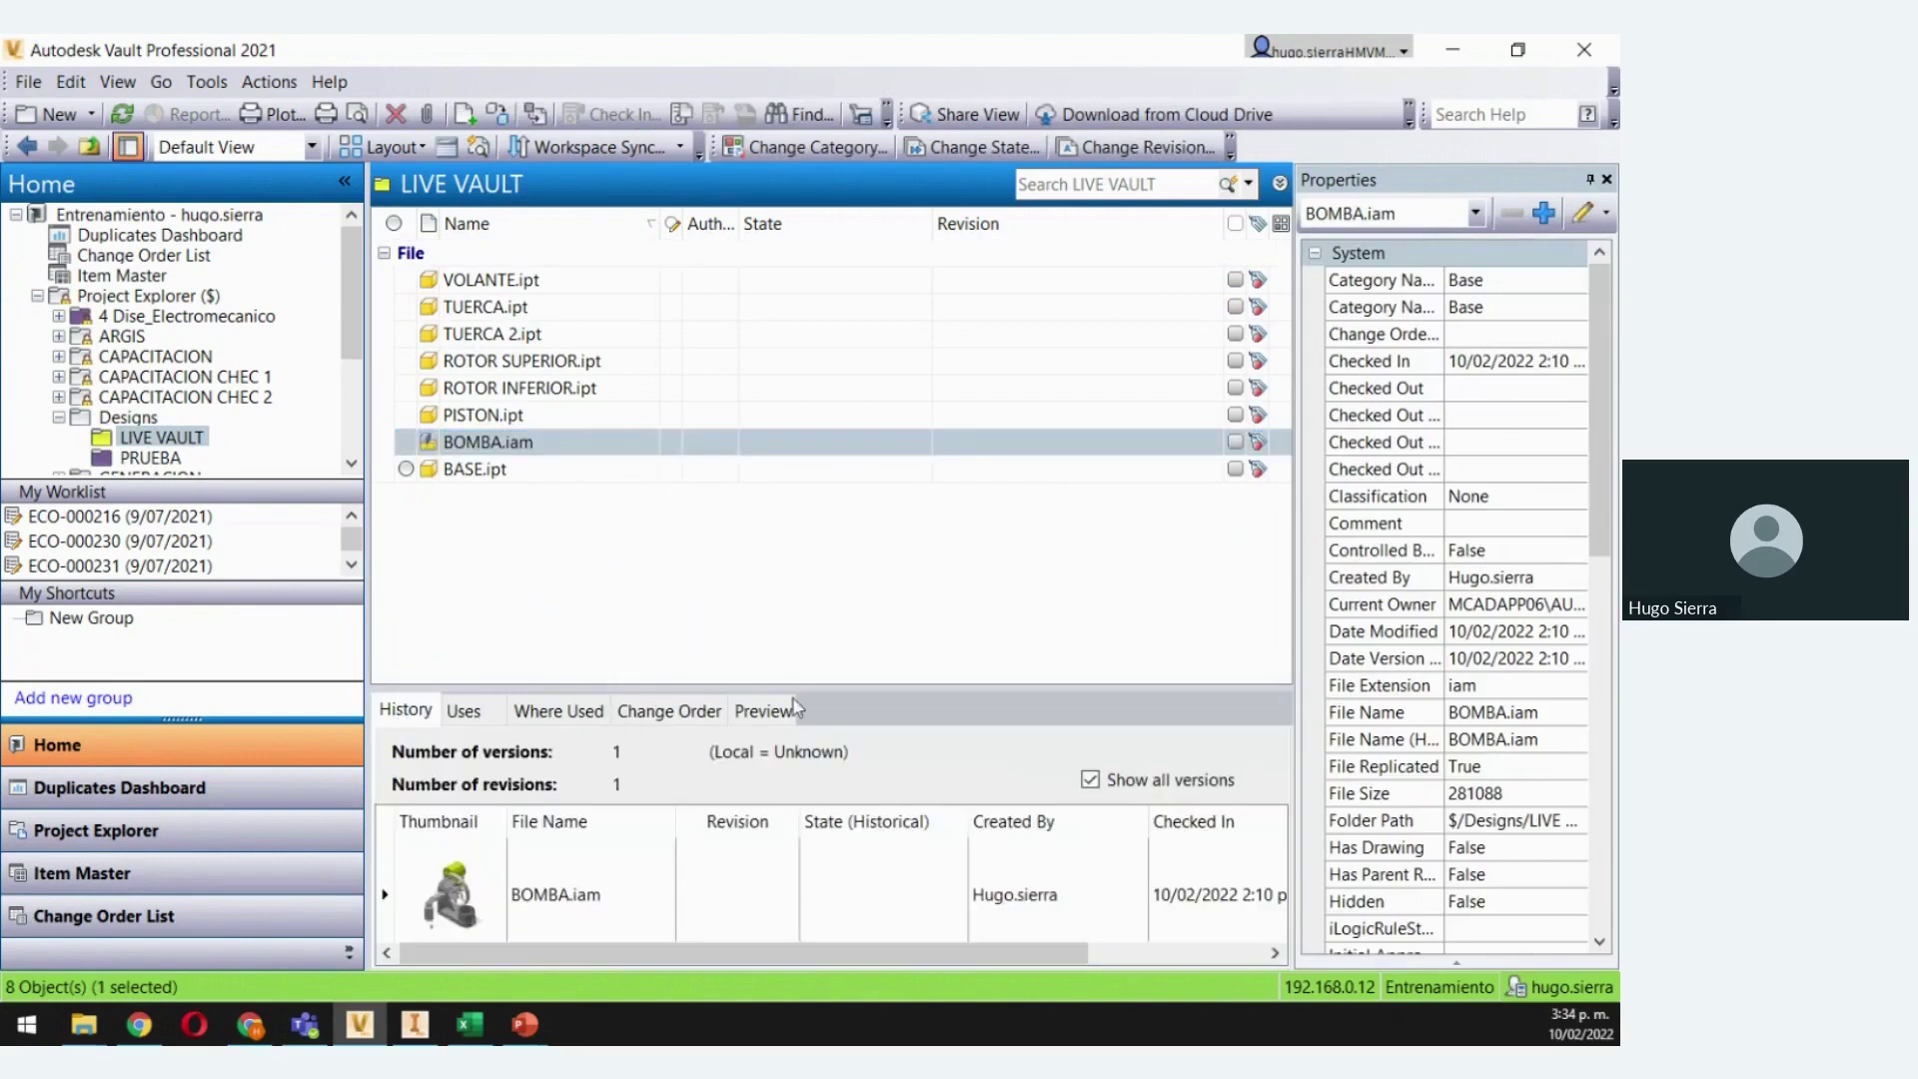
pyautogui.moveTo(367, 653); pyautogui.dragTo(209, 652)
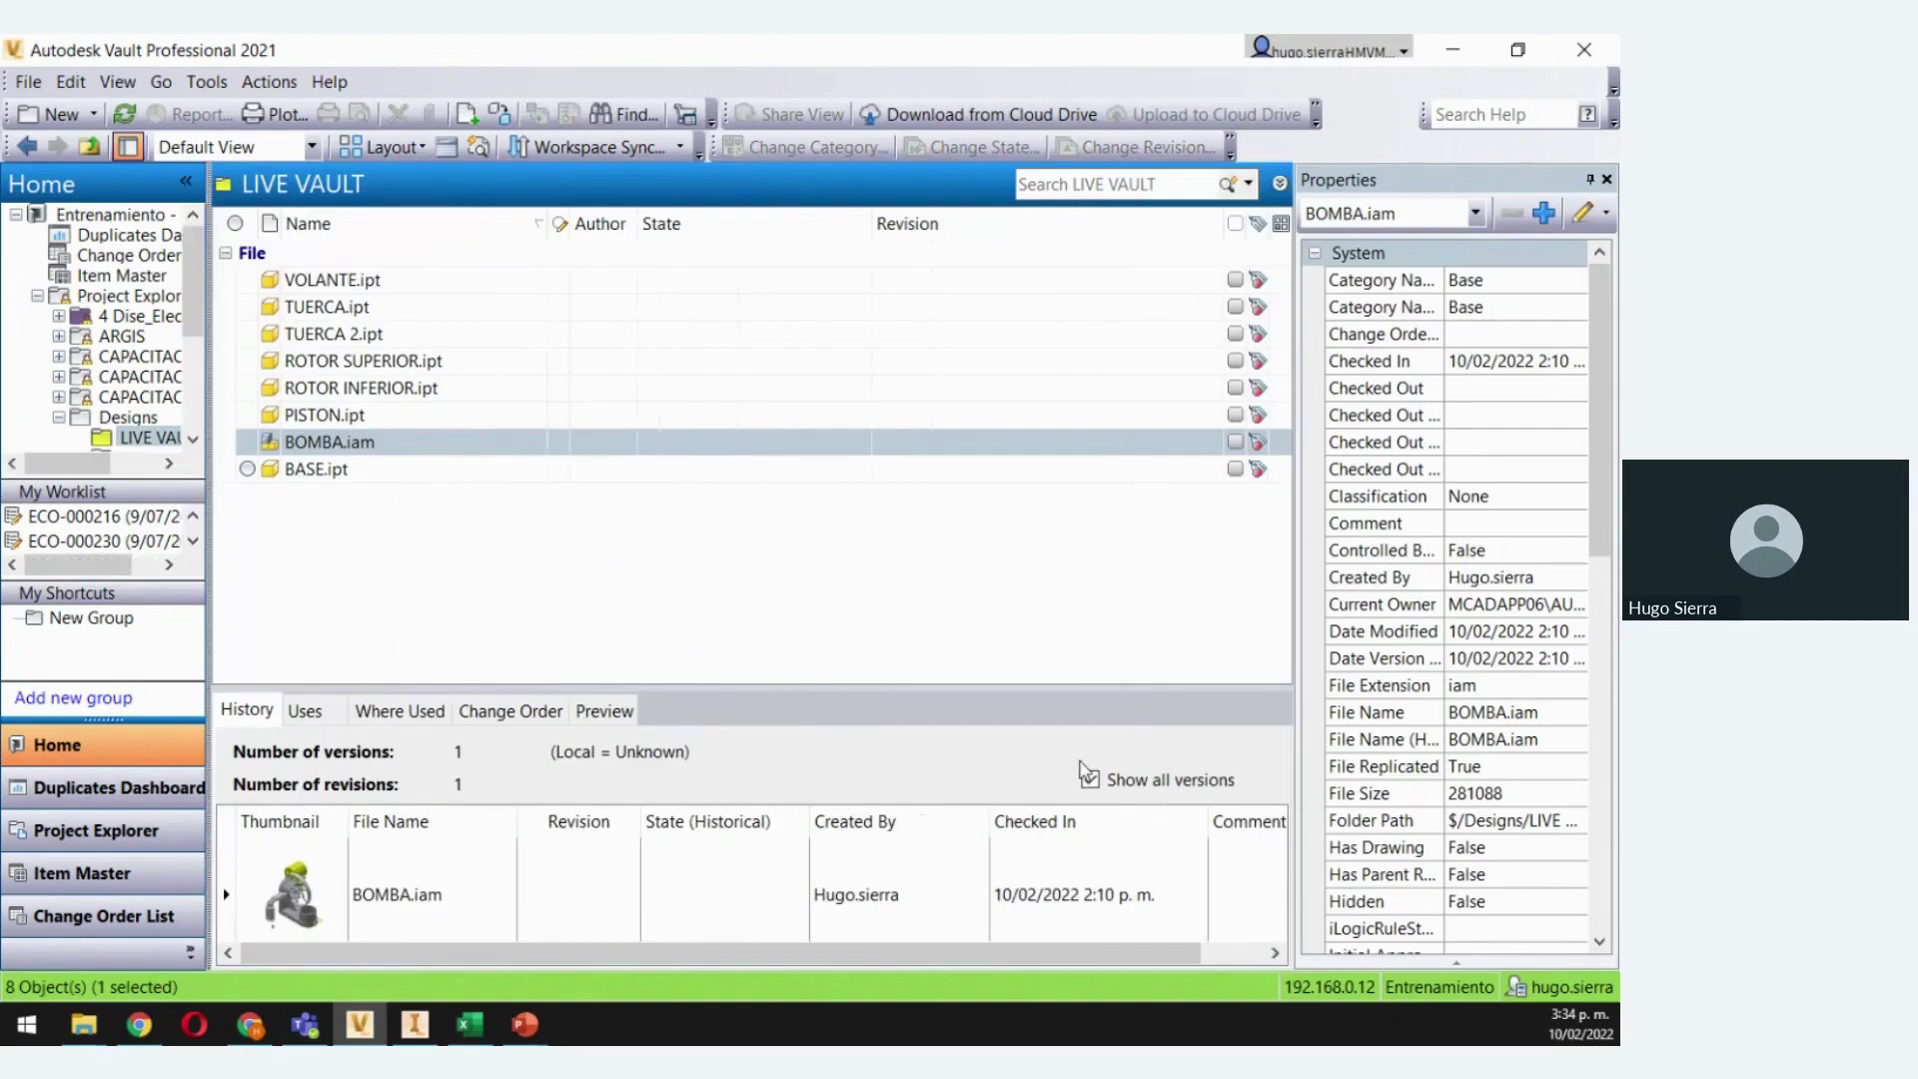
pyautogui.click(1294, 637)
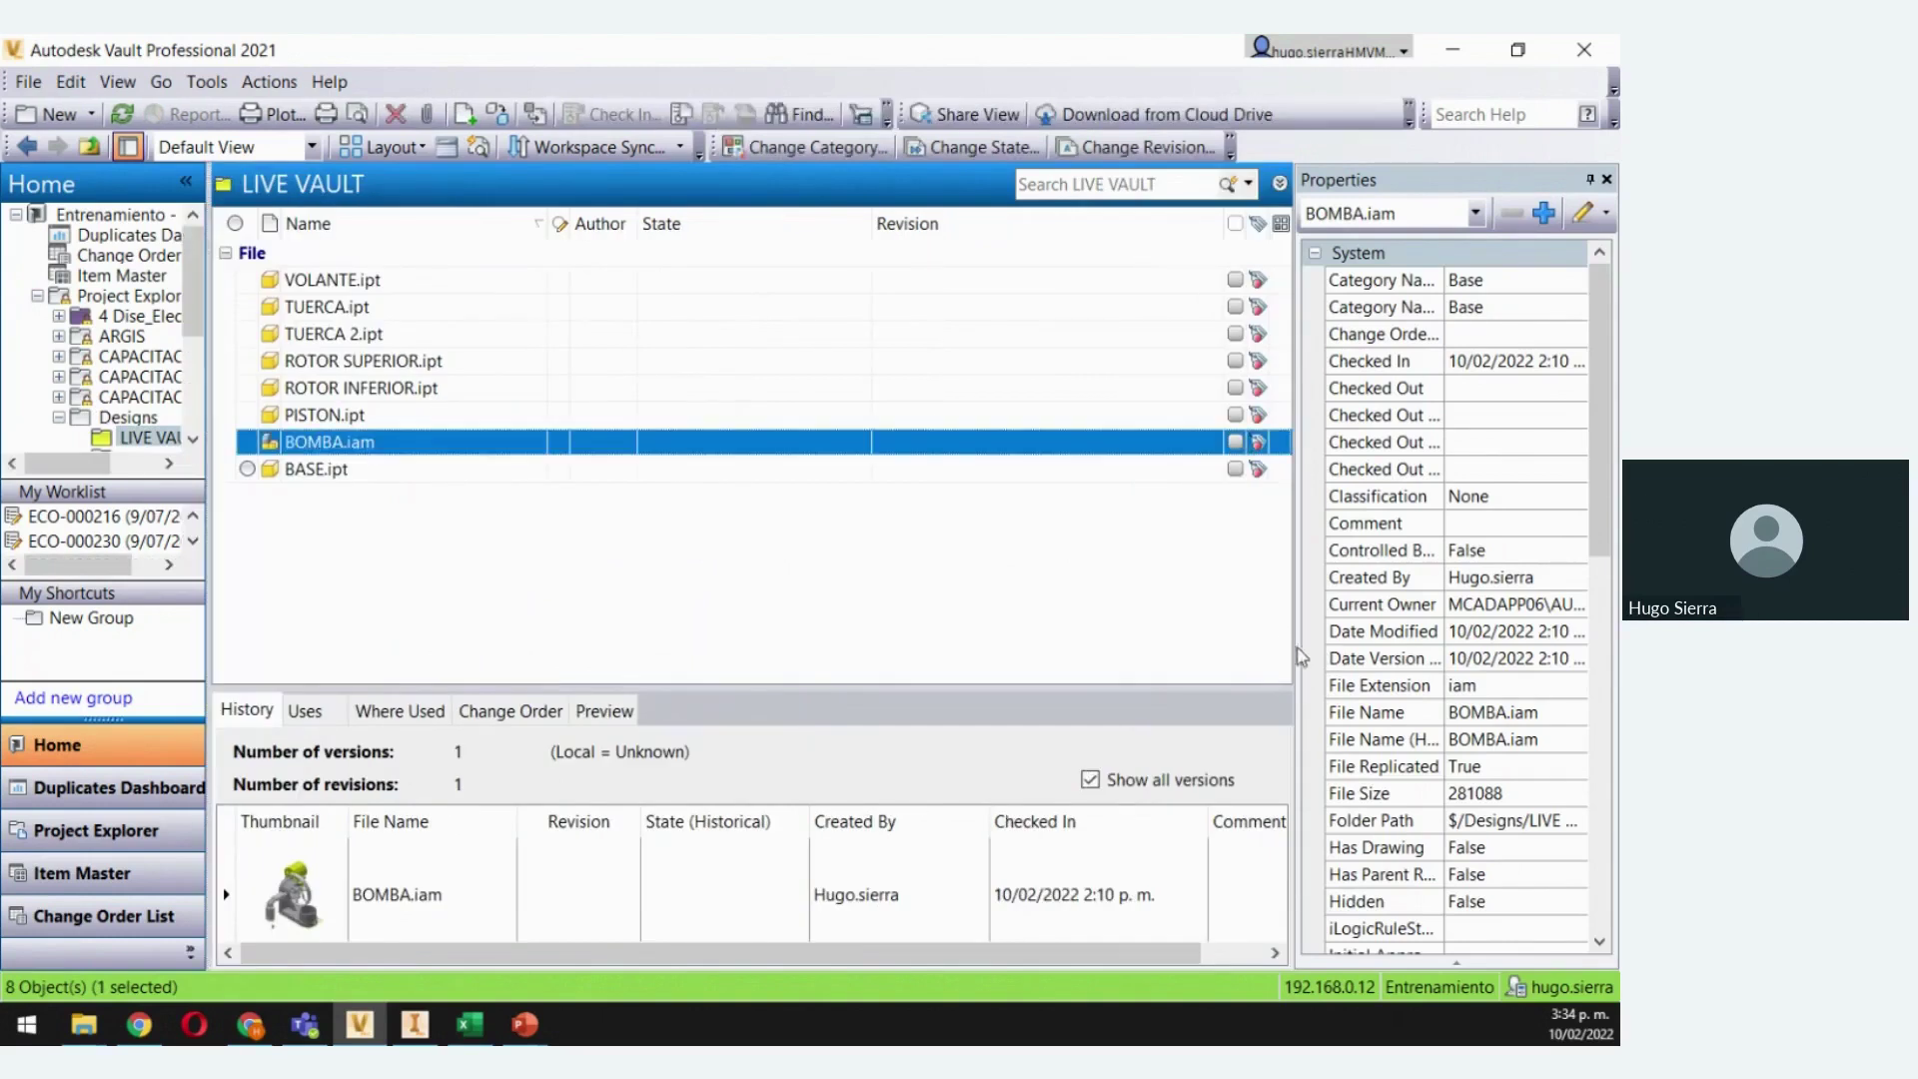
pyautogui.moveTo(1336, 657); pyautogui.dragTo(1342, 657)
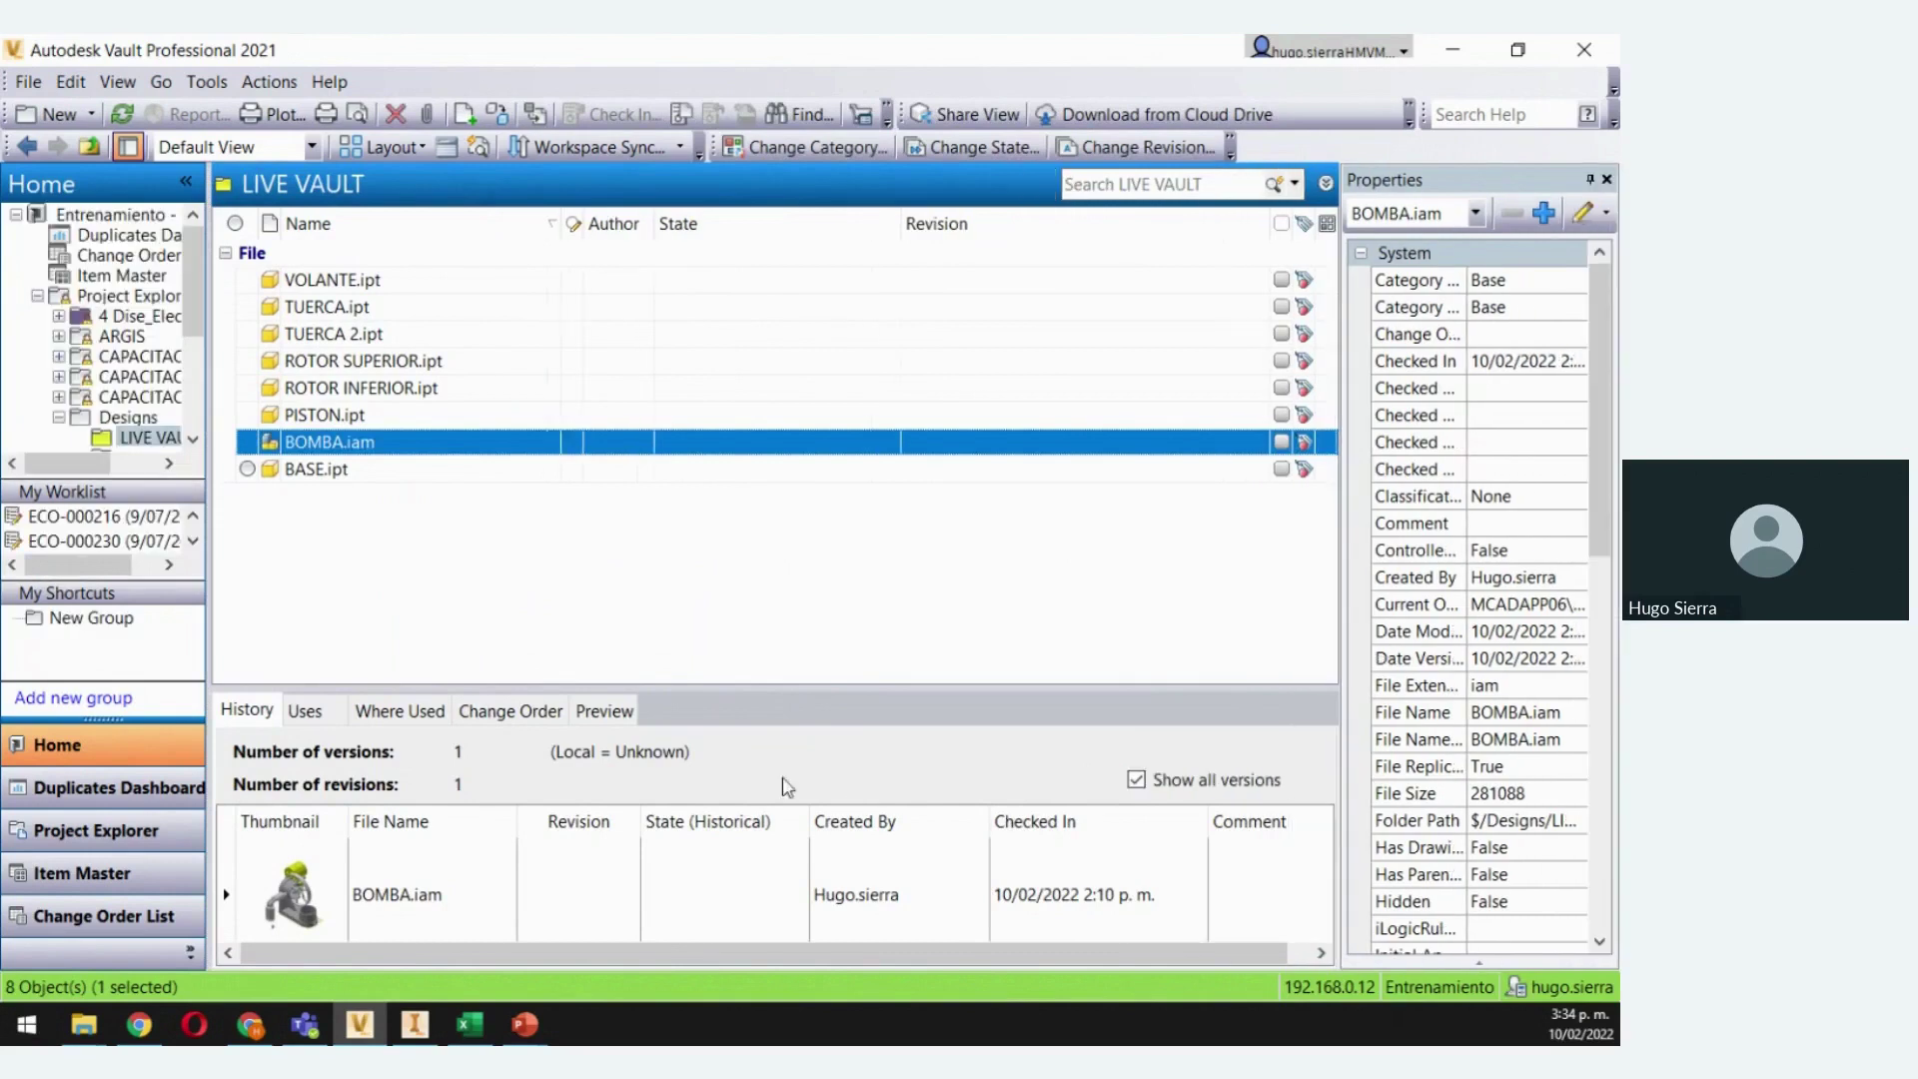
pyautogui.moveTo(829, 690); pyautogui.dragTo(876, 544)
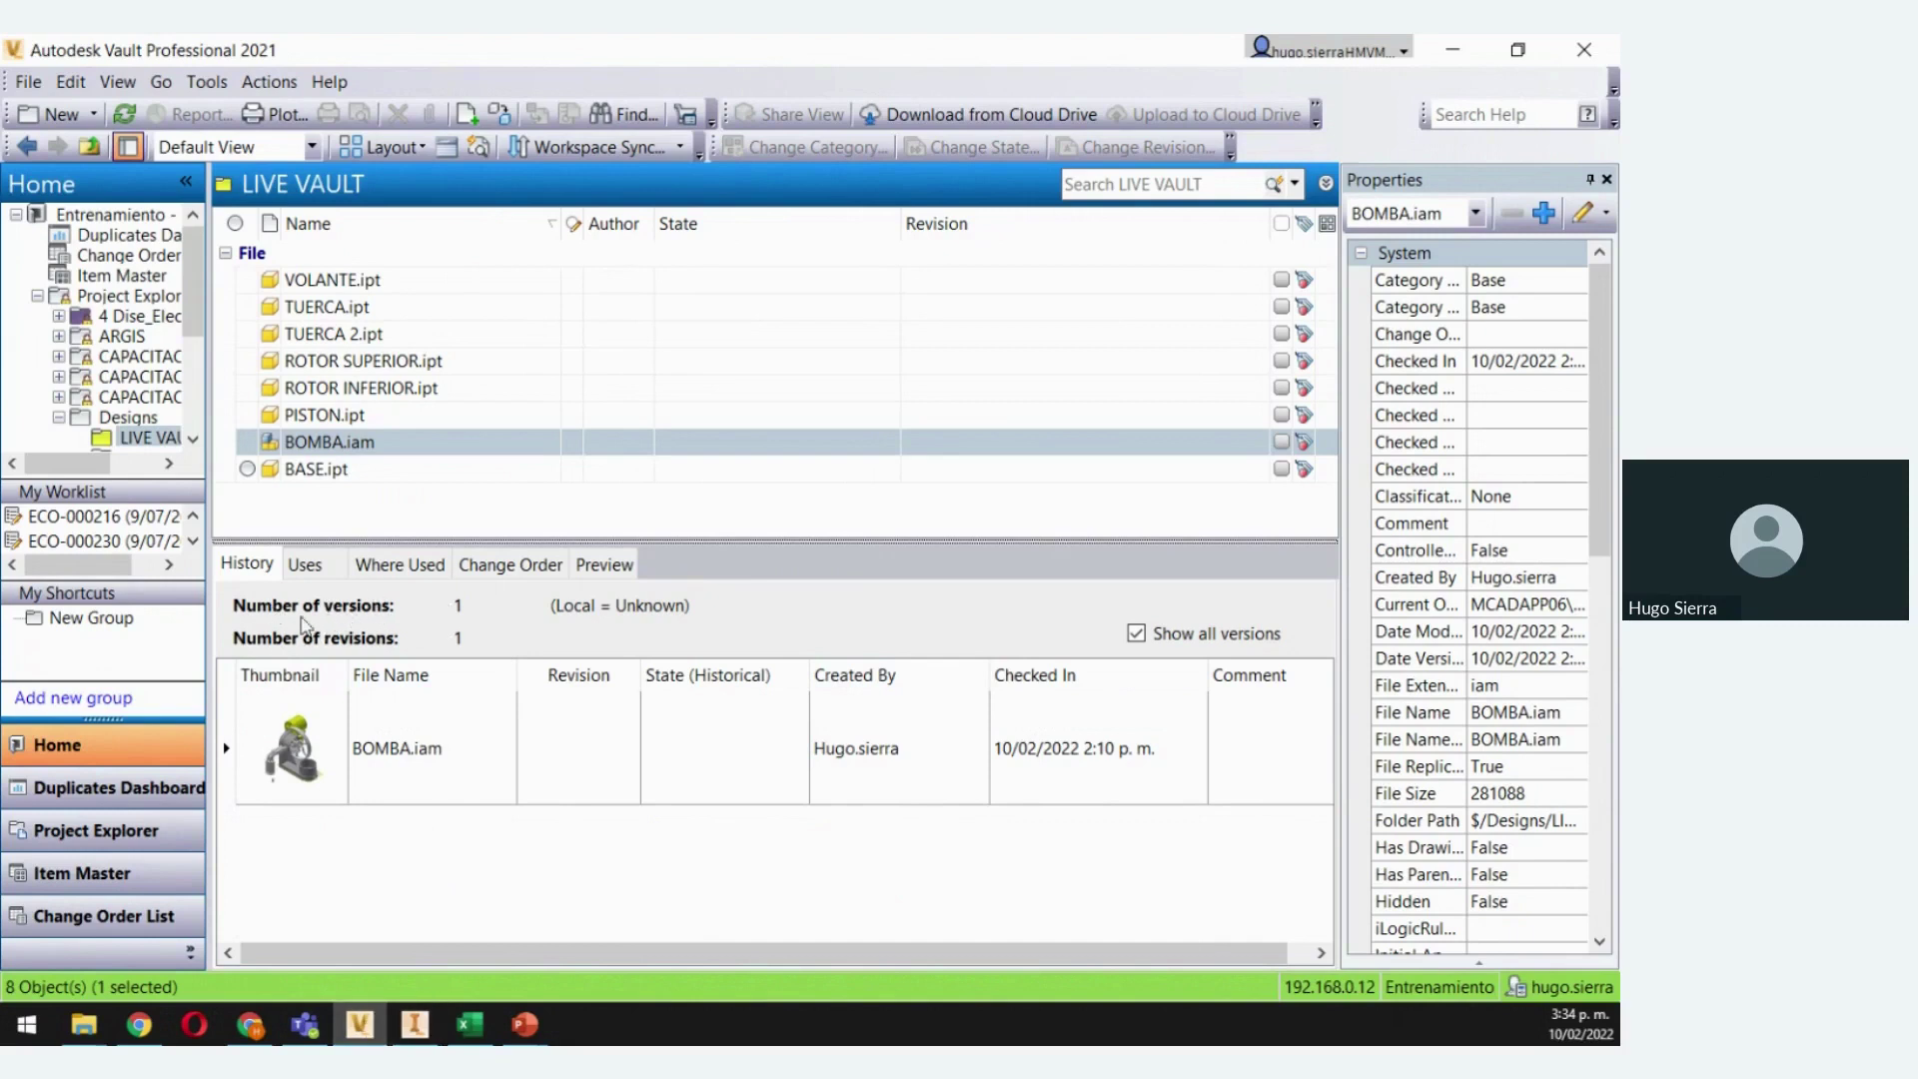
# Get BOMBA.iam with its seven part files, checked out to the working folder
pyautogui.rightClick(342, 447)
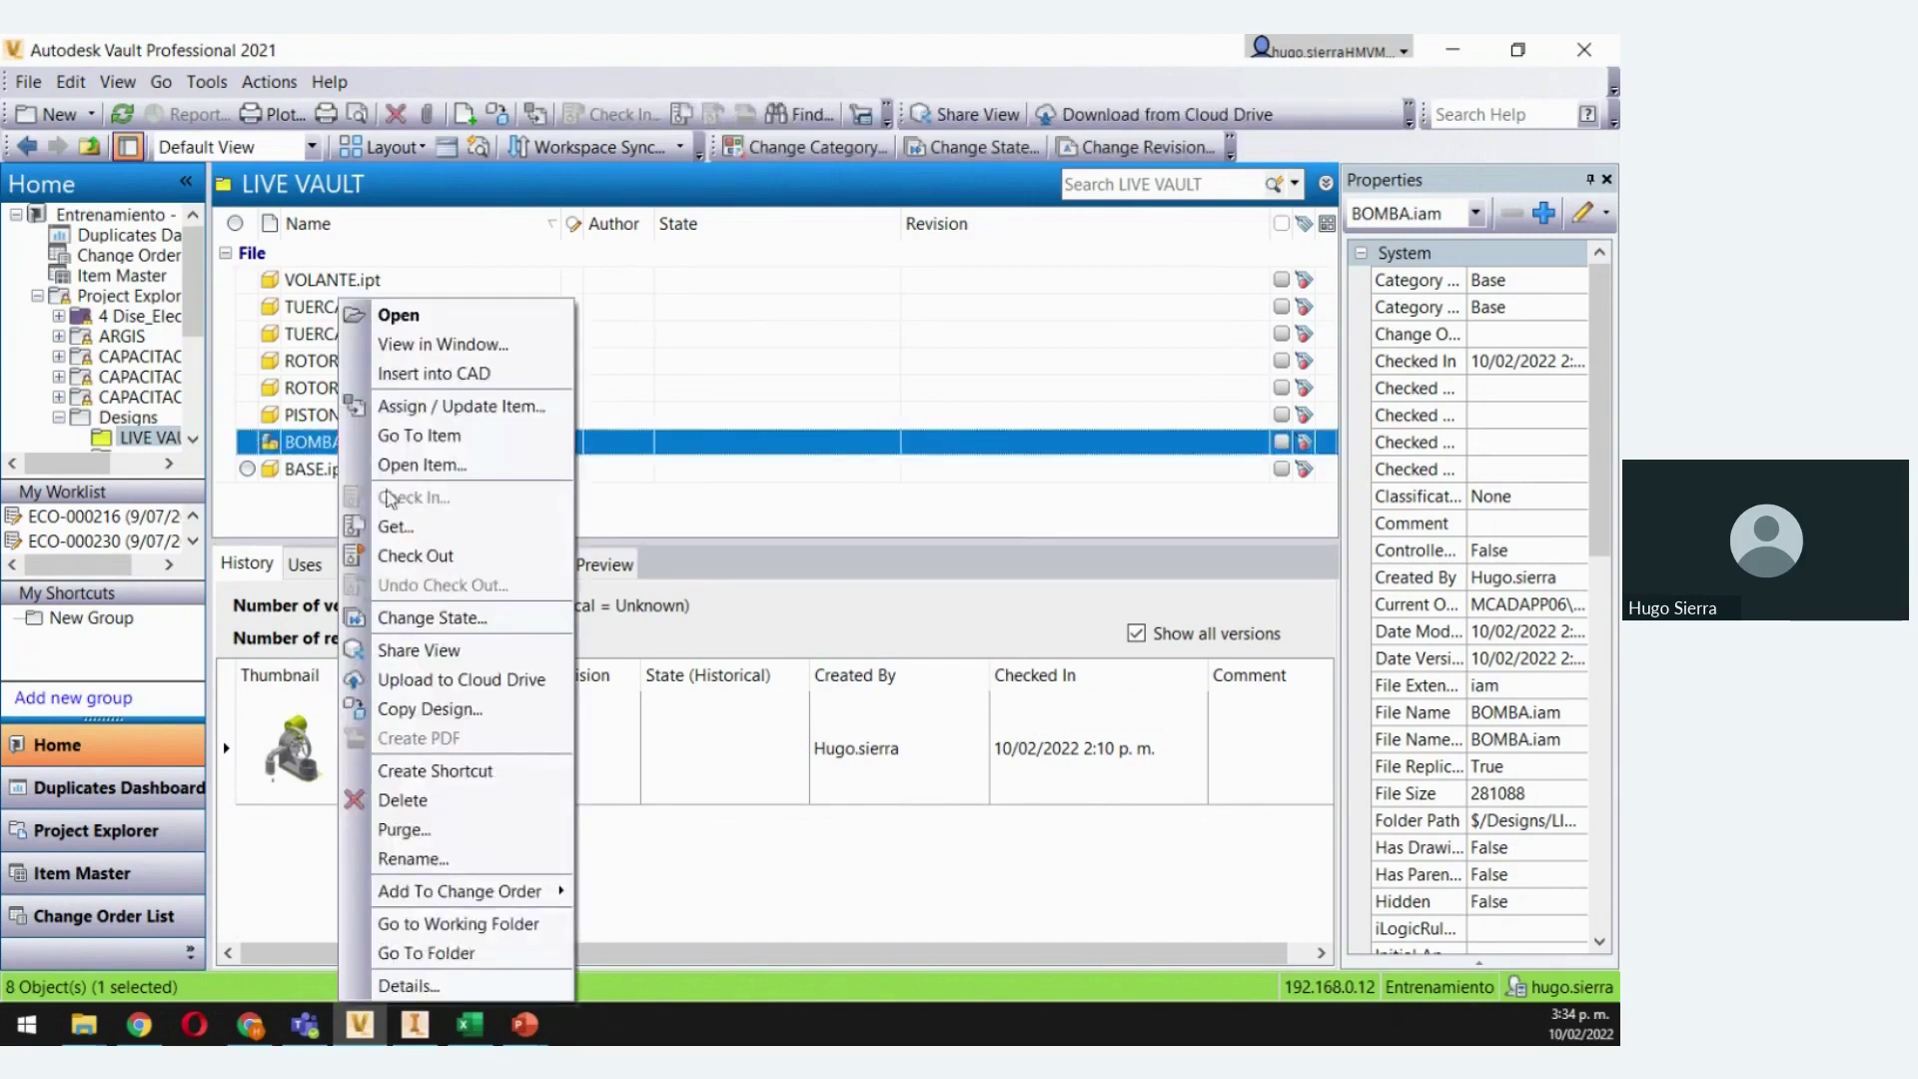
pyautogui.click(404, 529)
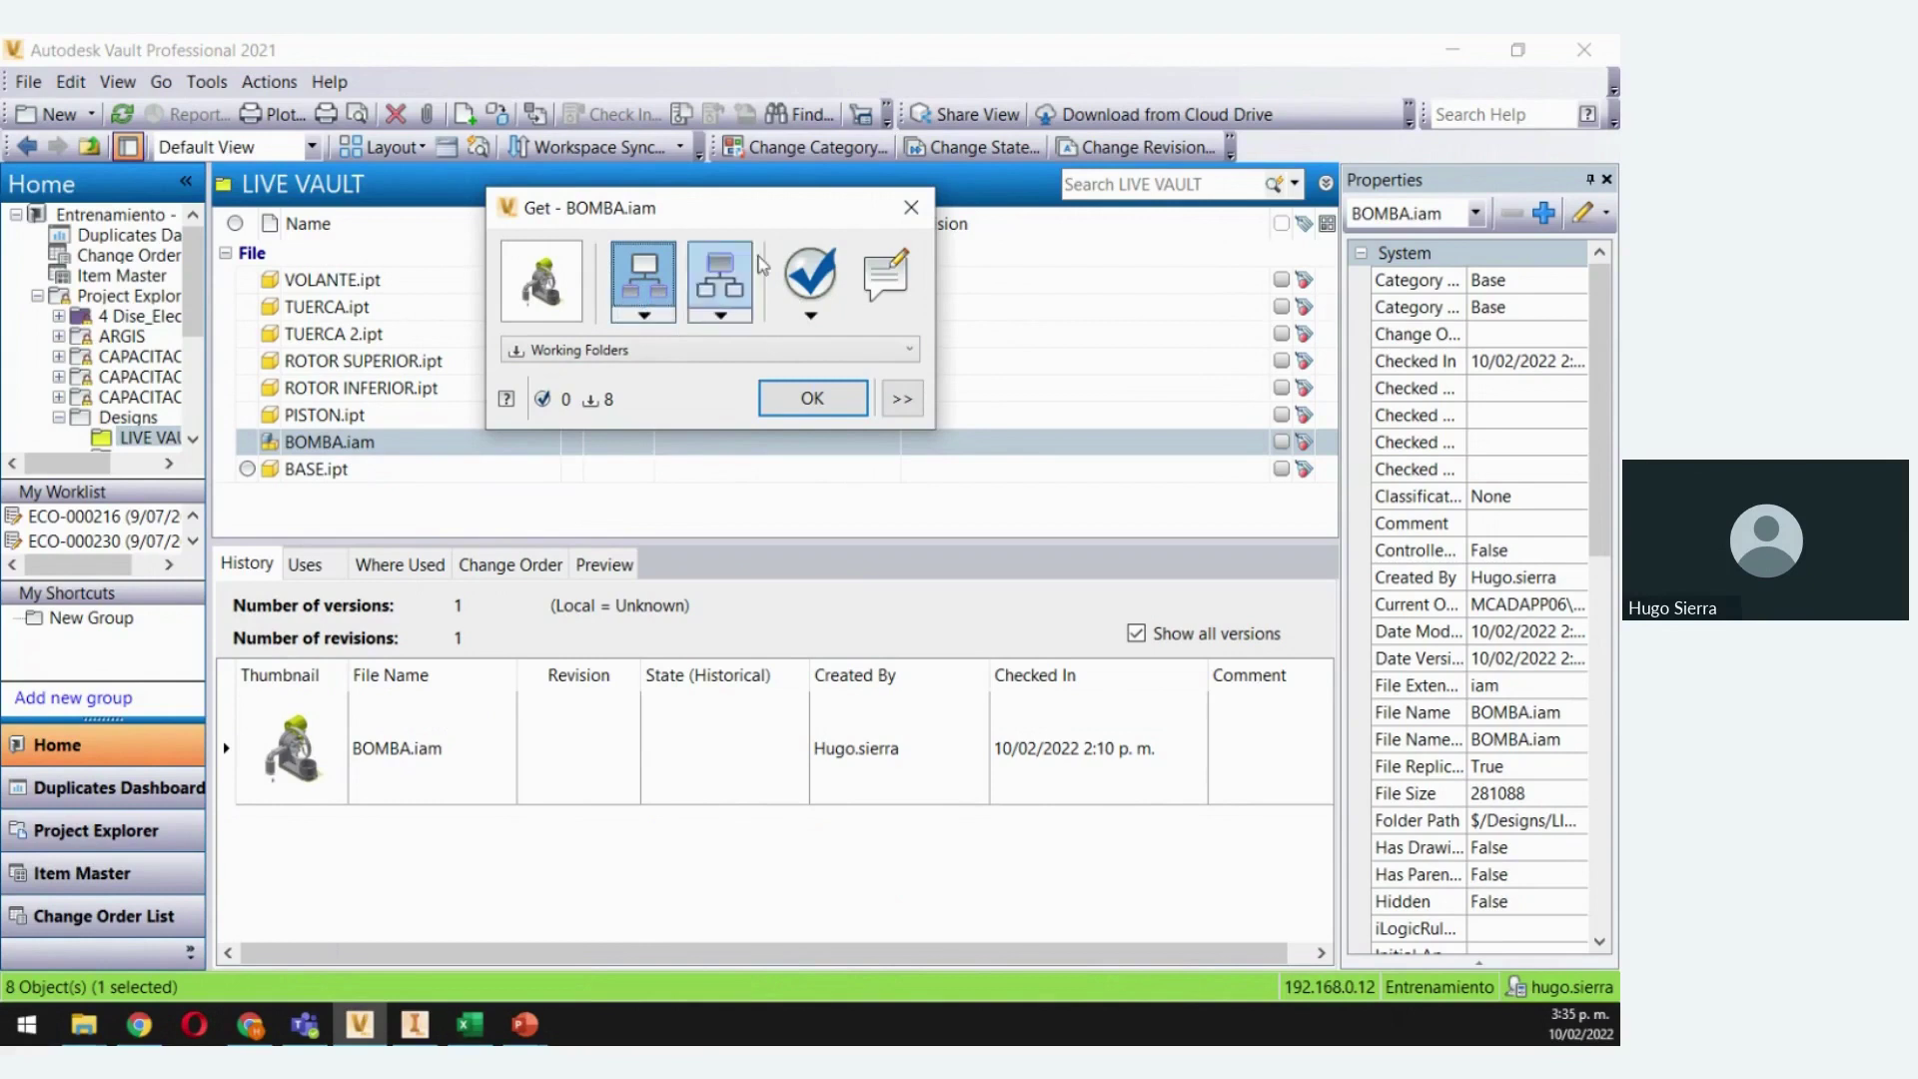
pyautogui.click(813, 398)
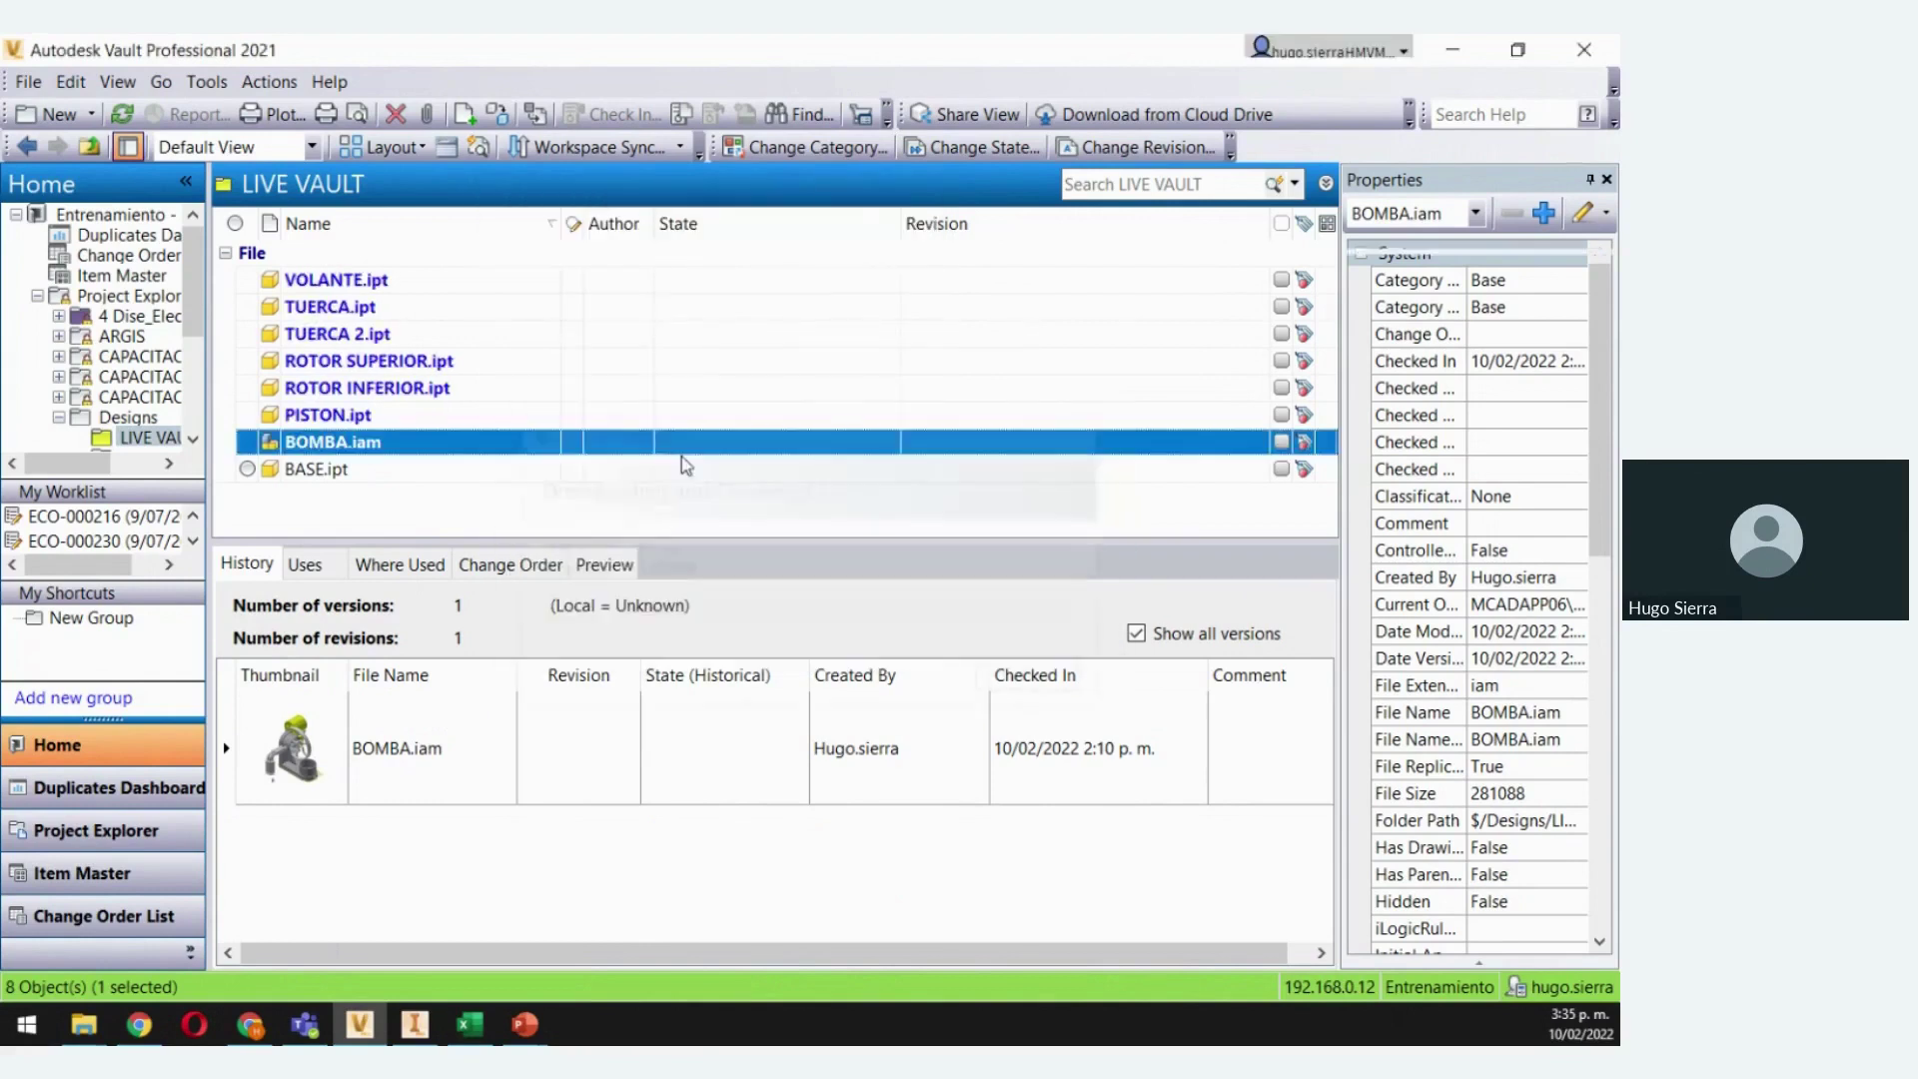
pyautogui.rightClick(333, 445)
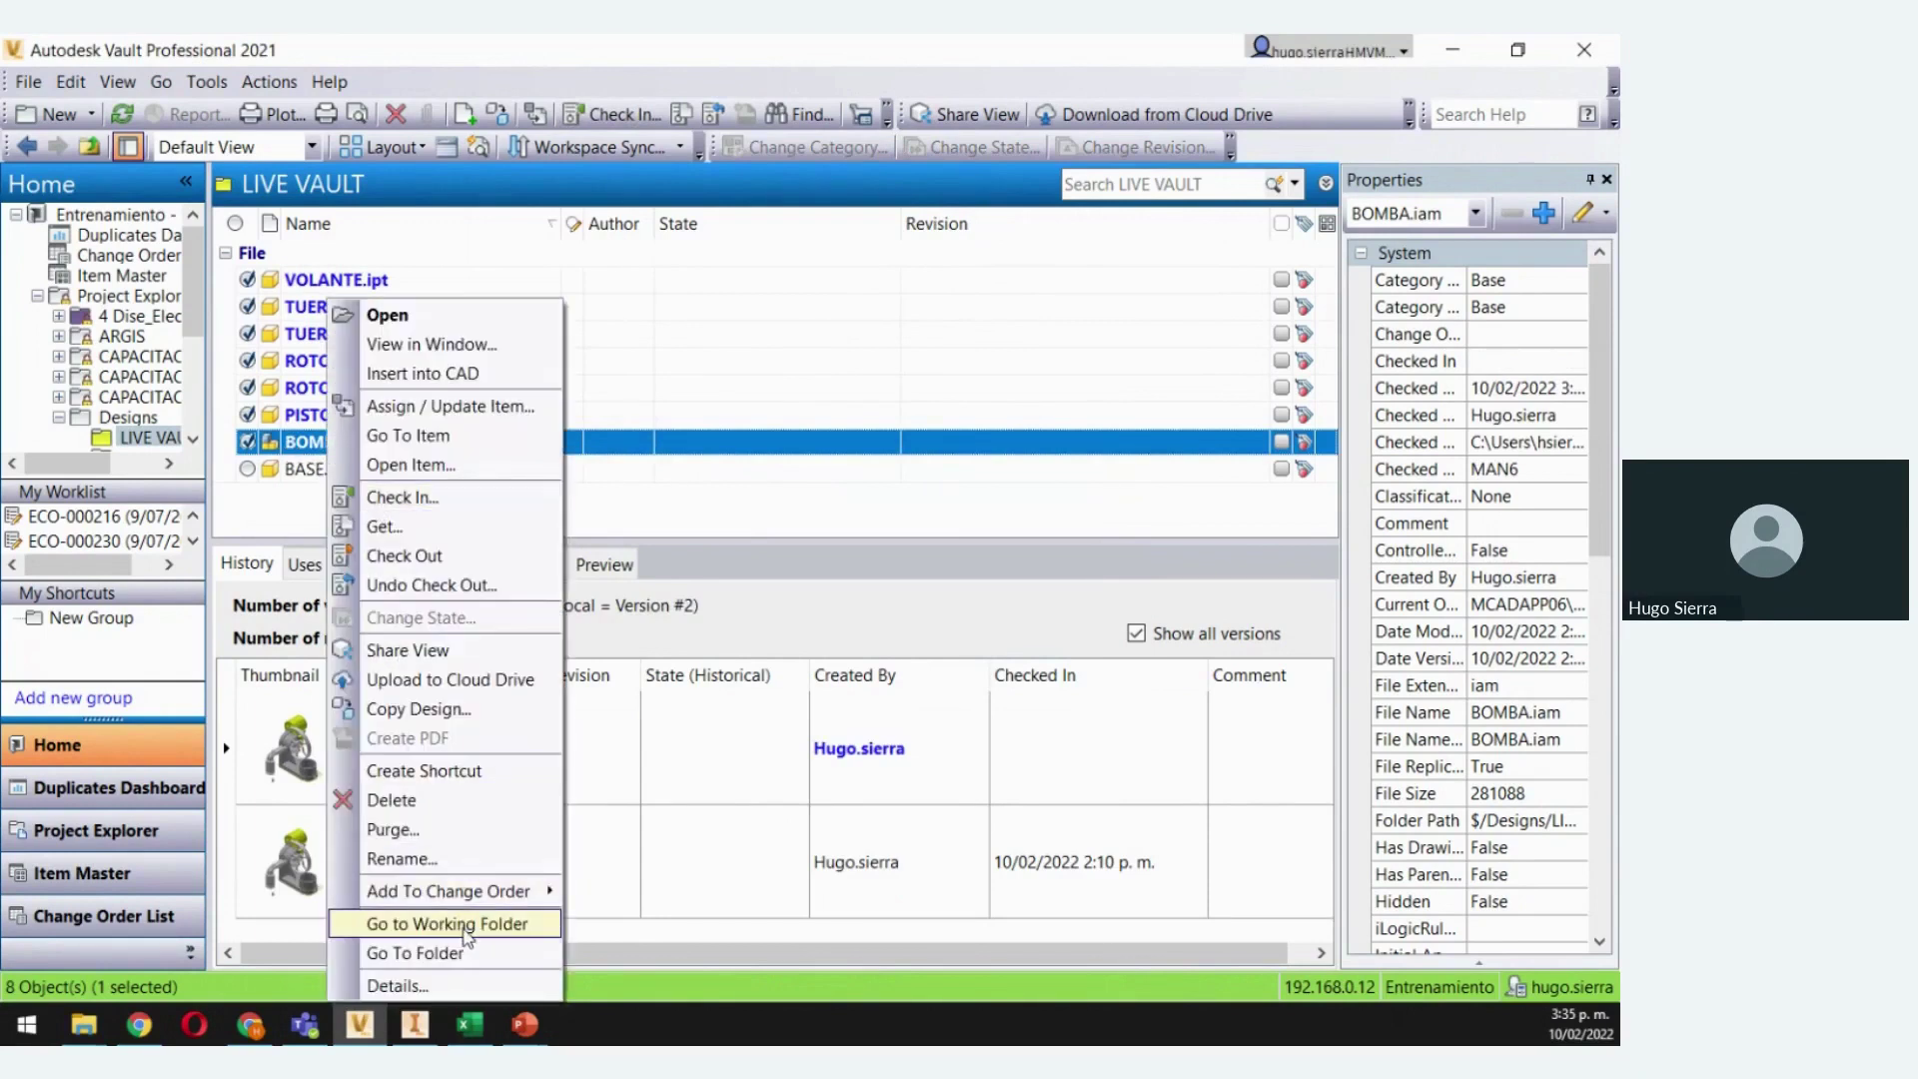
# Open BOMBA.iam's local working folder in Explorer, preview the assembly, and switch to Inventor
pyautogui.click(464, 924)
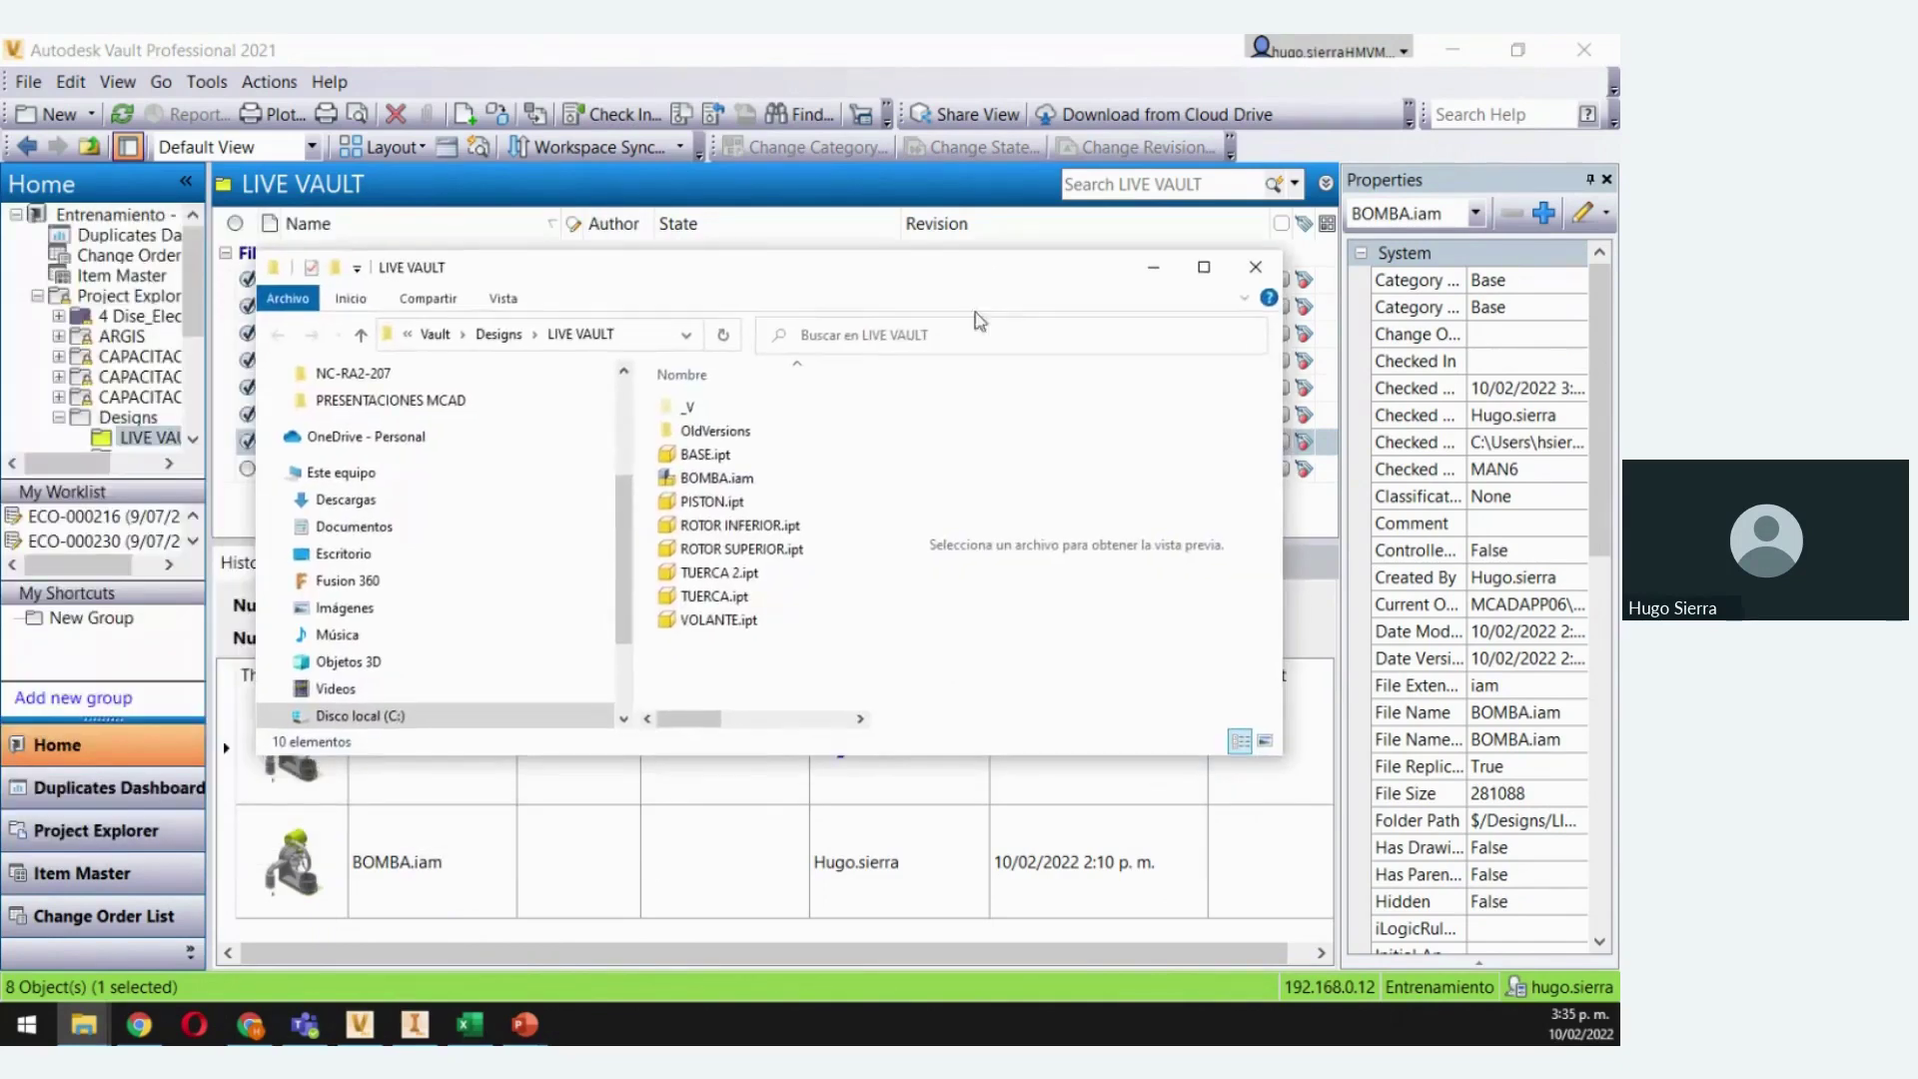
pyautogui.click(716, 483)
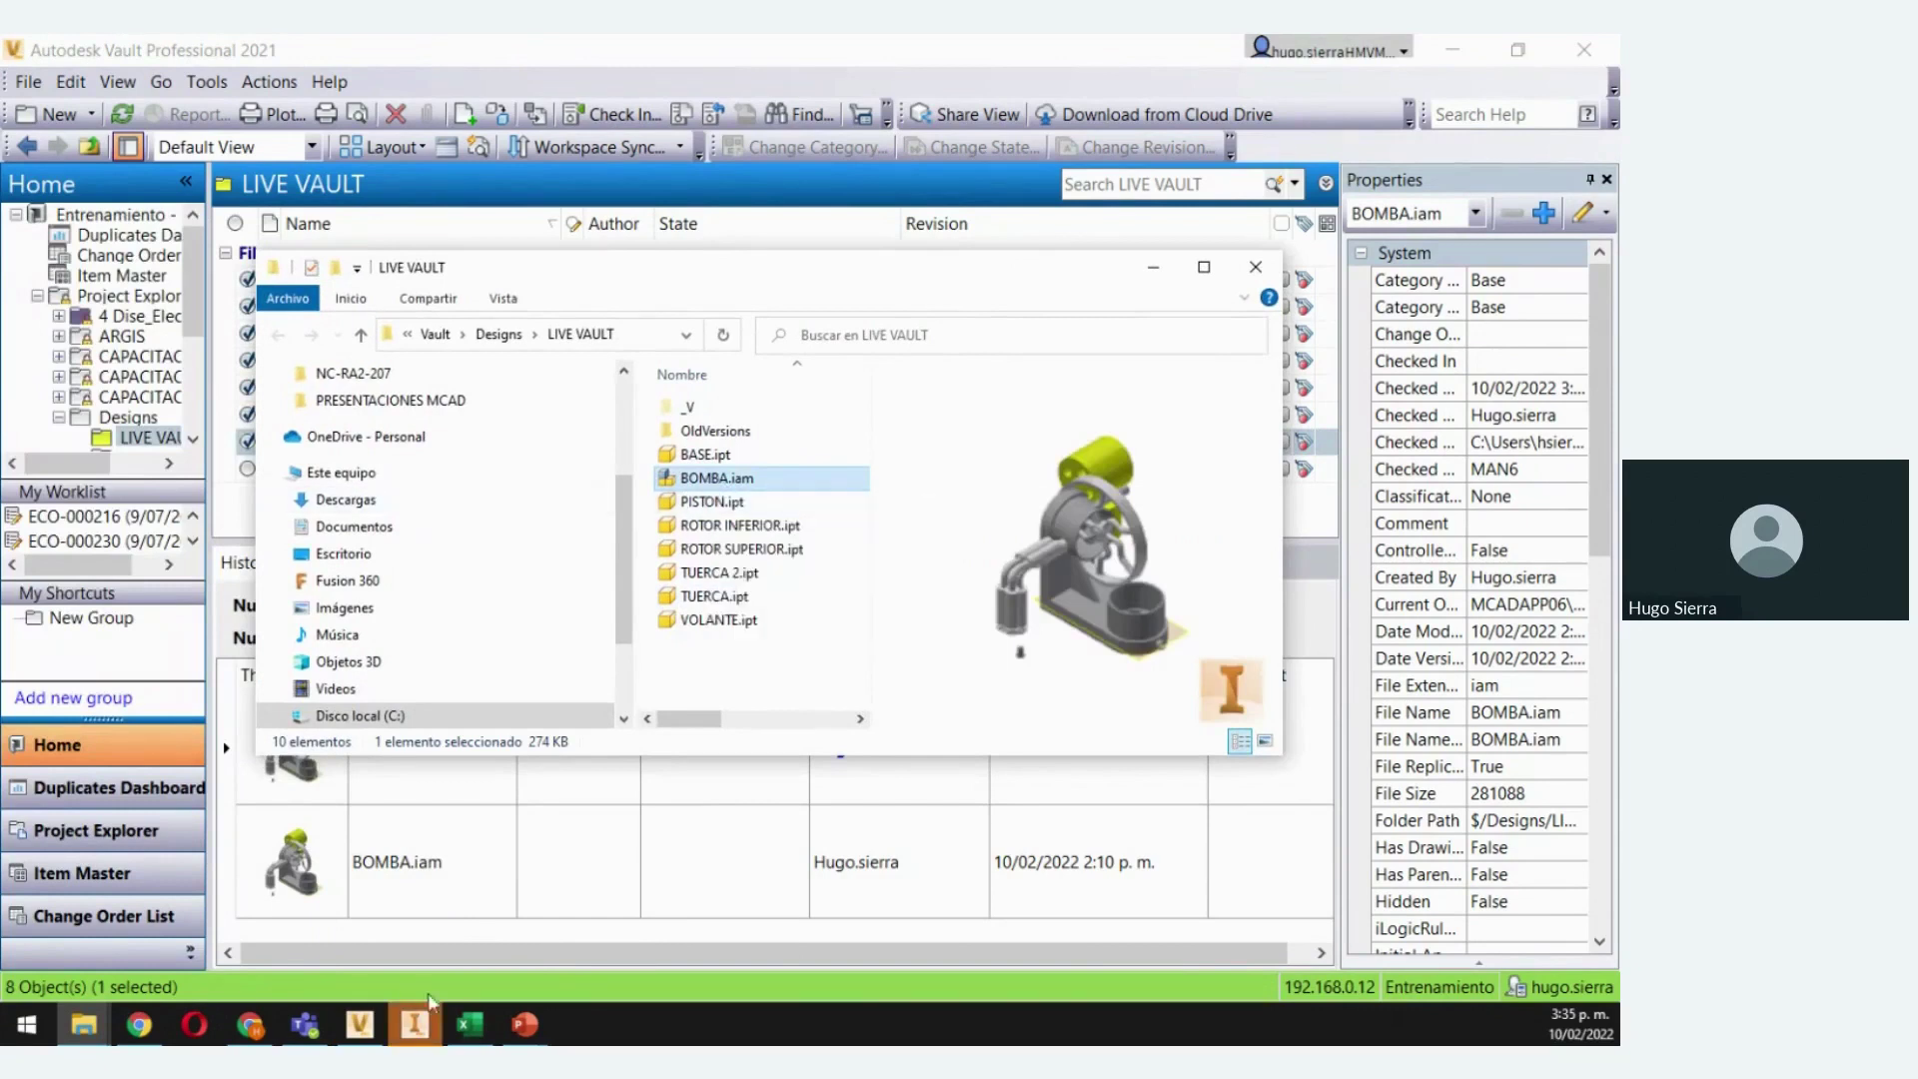
pyautogui.click(417, 1029)
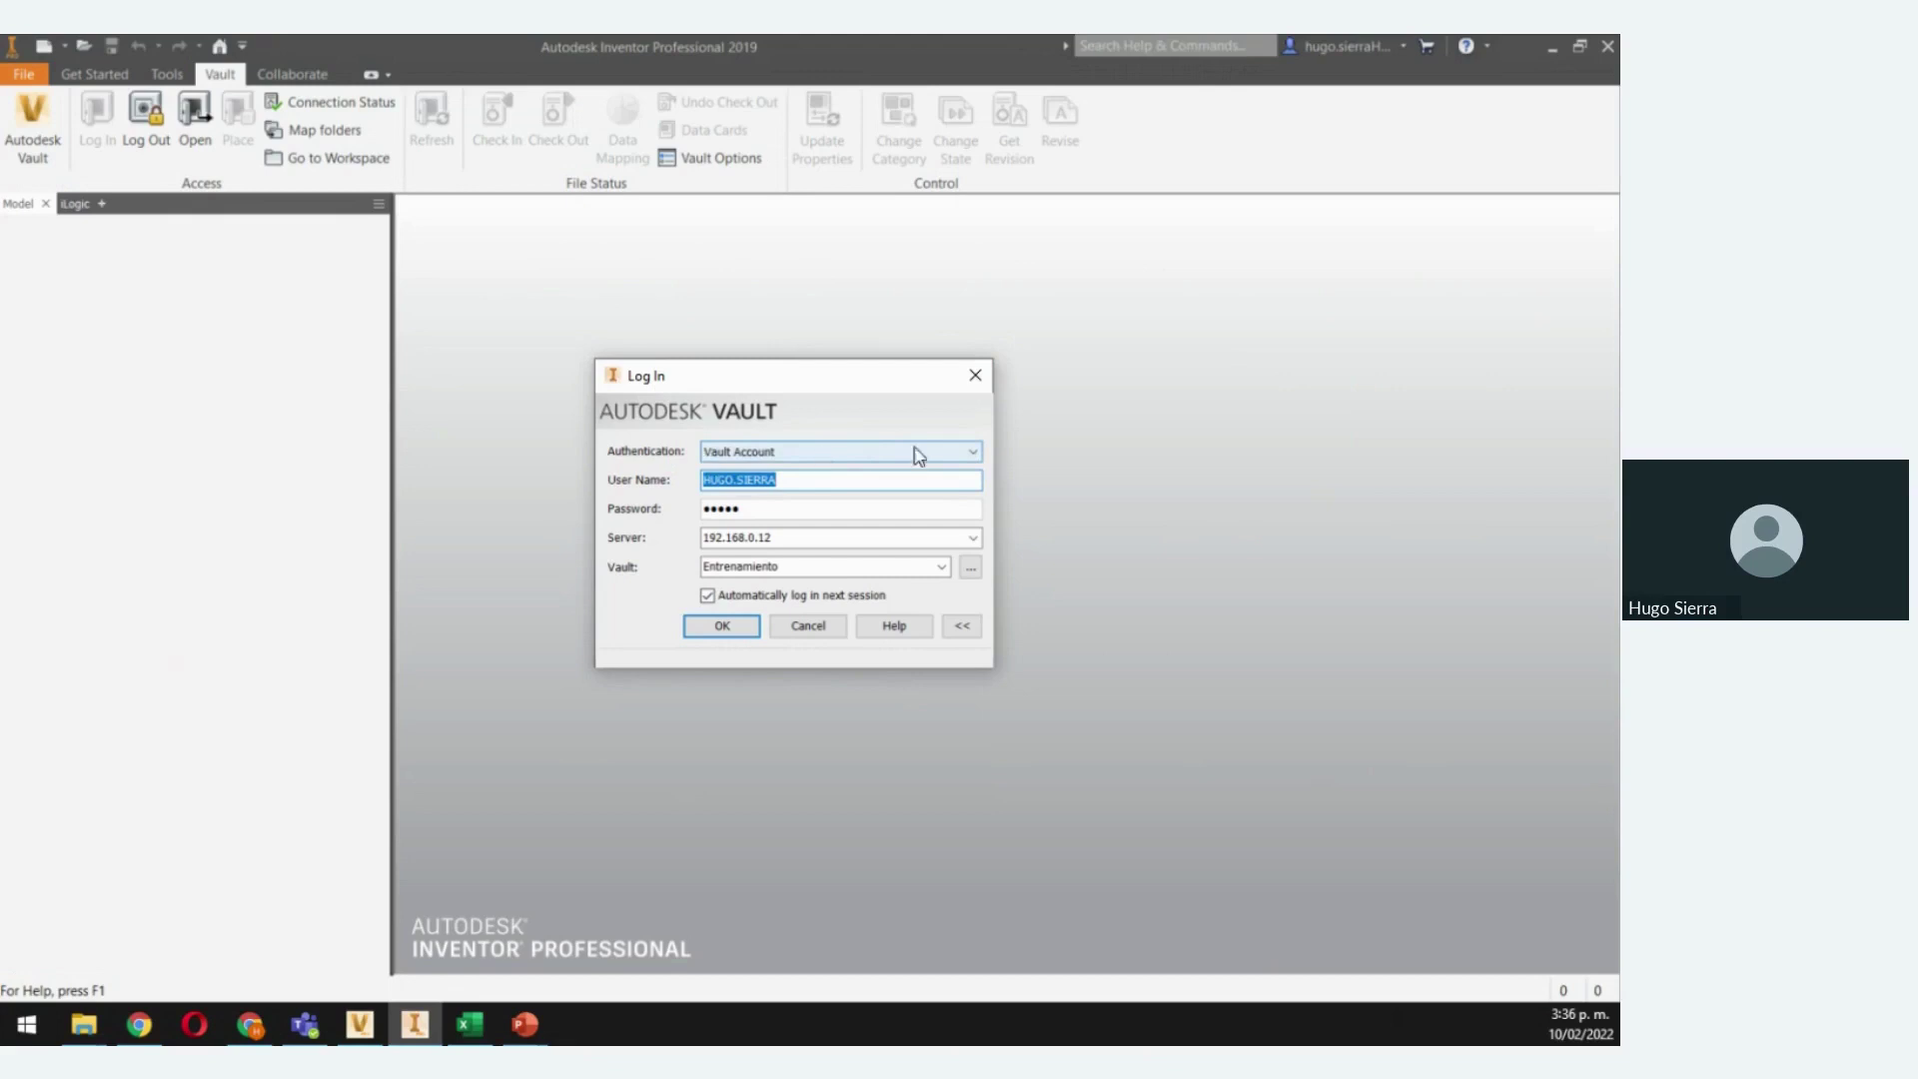
# Sign in to the Entrenamiento vault from Inventor using Vault Account and the account password
pyautogui.click(972, 456)
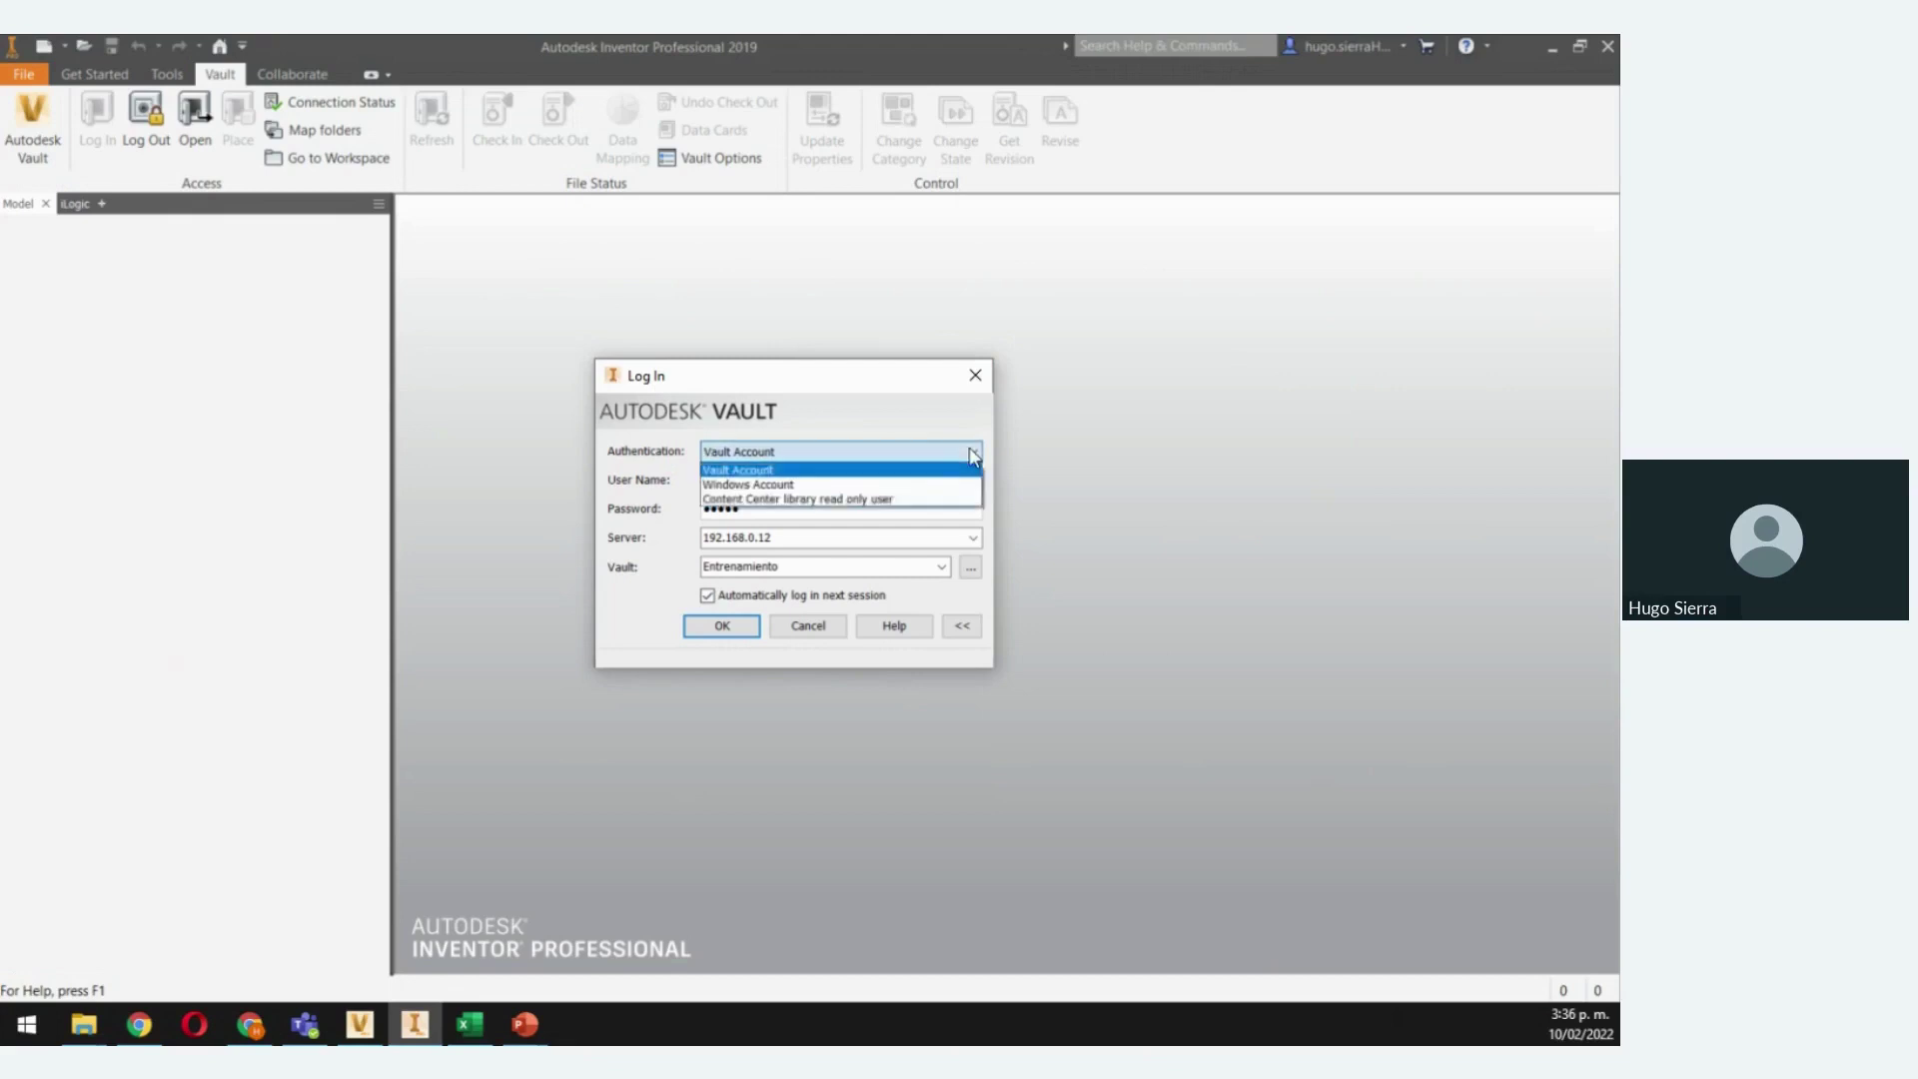
pyautogui.click(915, 470)
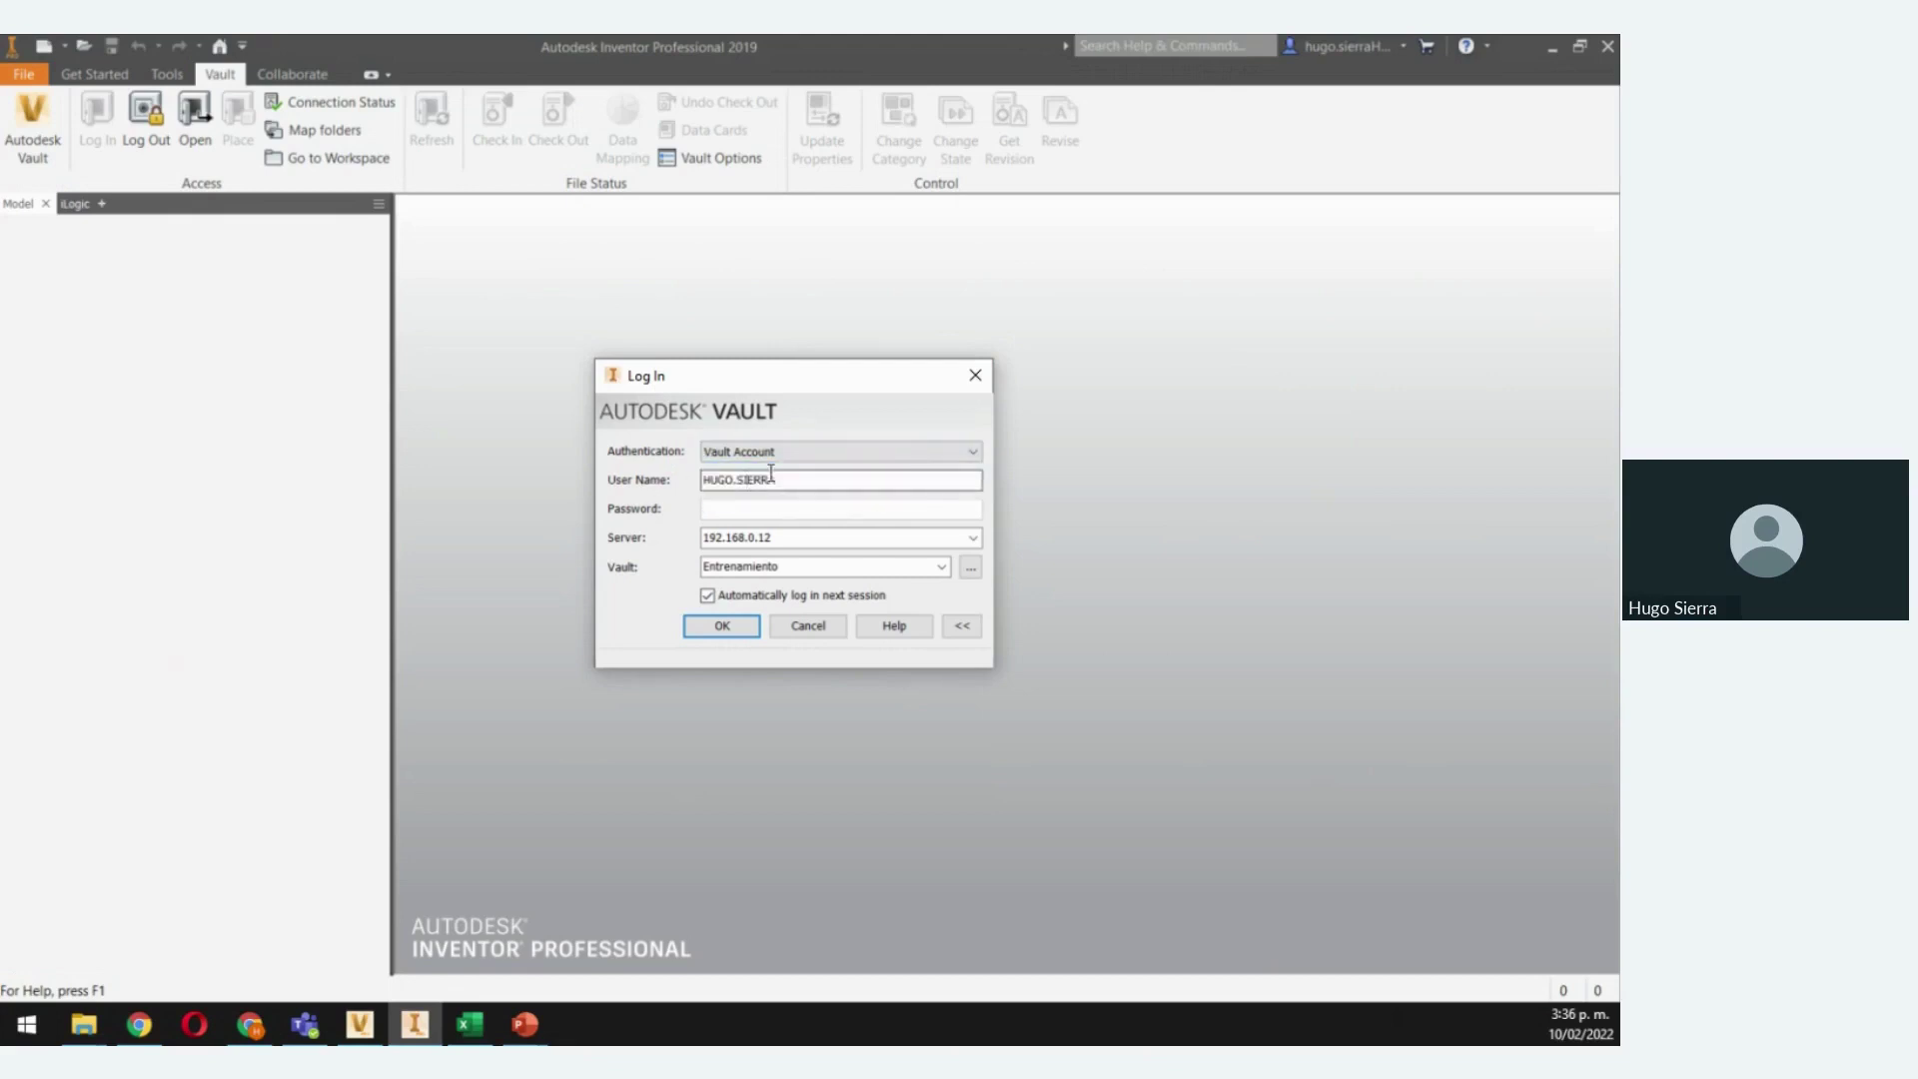
pyautogui.click(754, 509)
pyautogui.write('•')
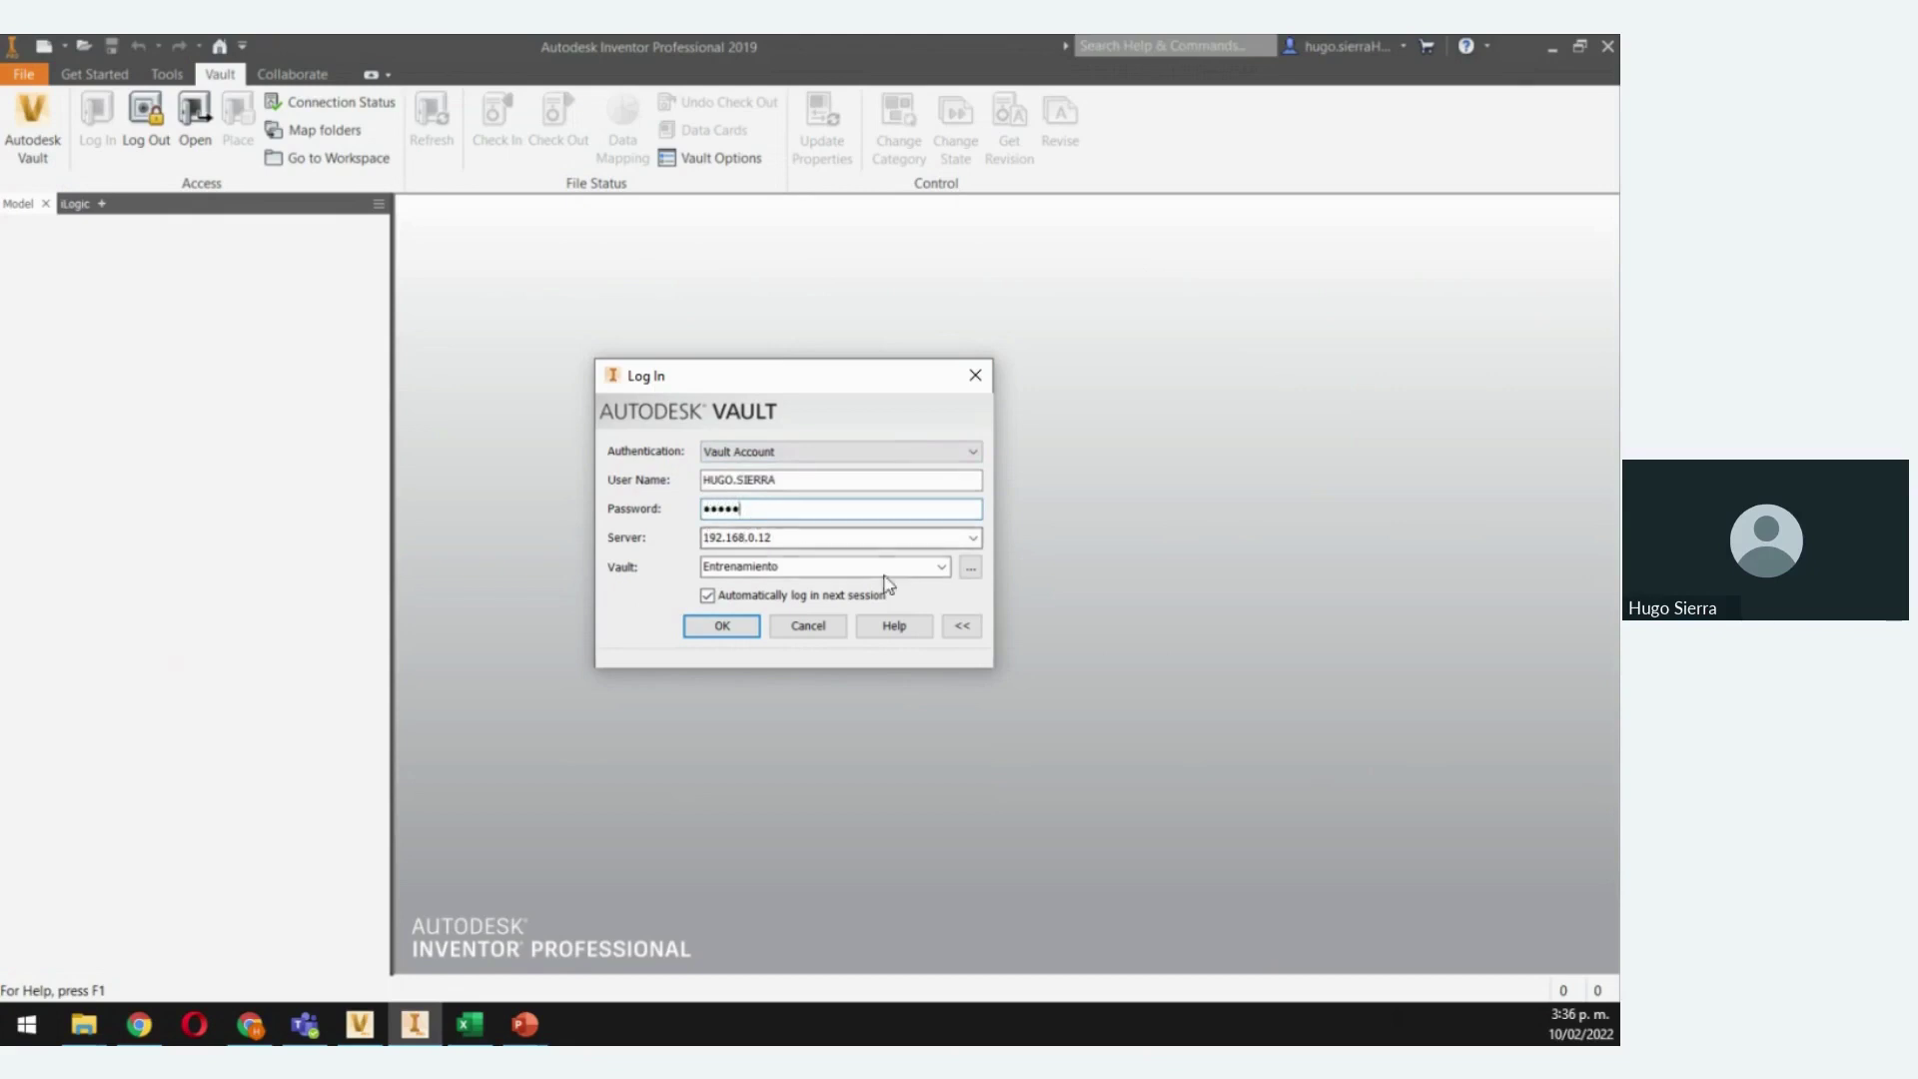
pyautogui.click(723, 627)
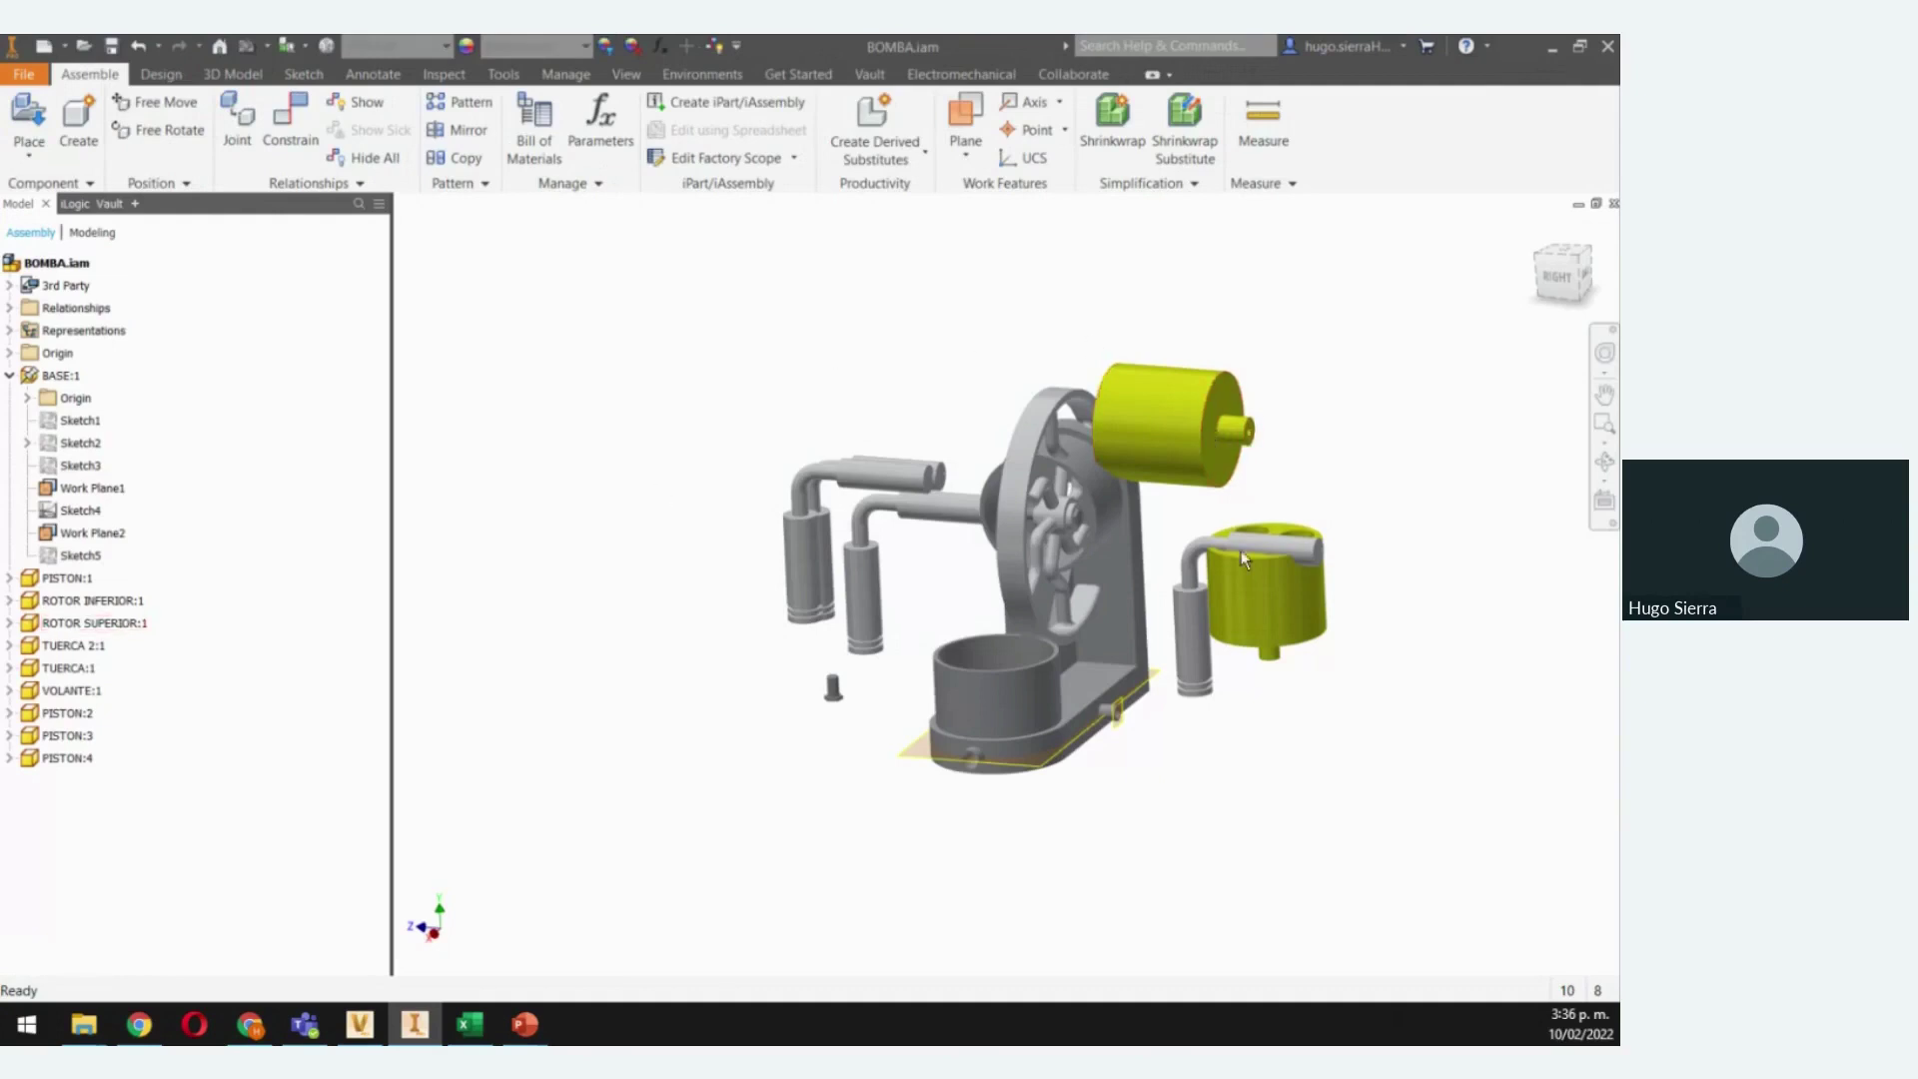
# Reposition PISTON:3 and mate the piston pipe's axis to the yellow cylinder's axis
pyautogui.moveTo(1203, 601); pyautogui.dragTo(1170, 641)
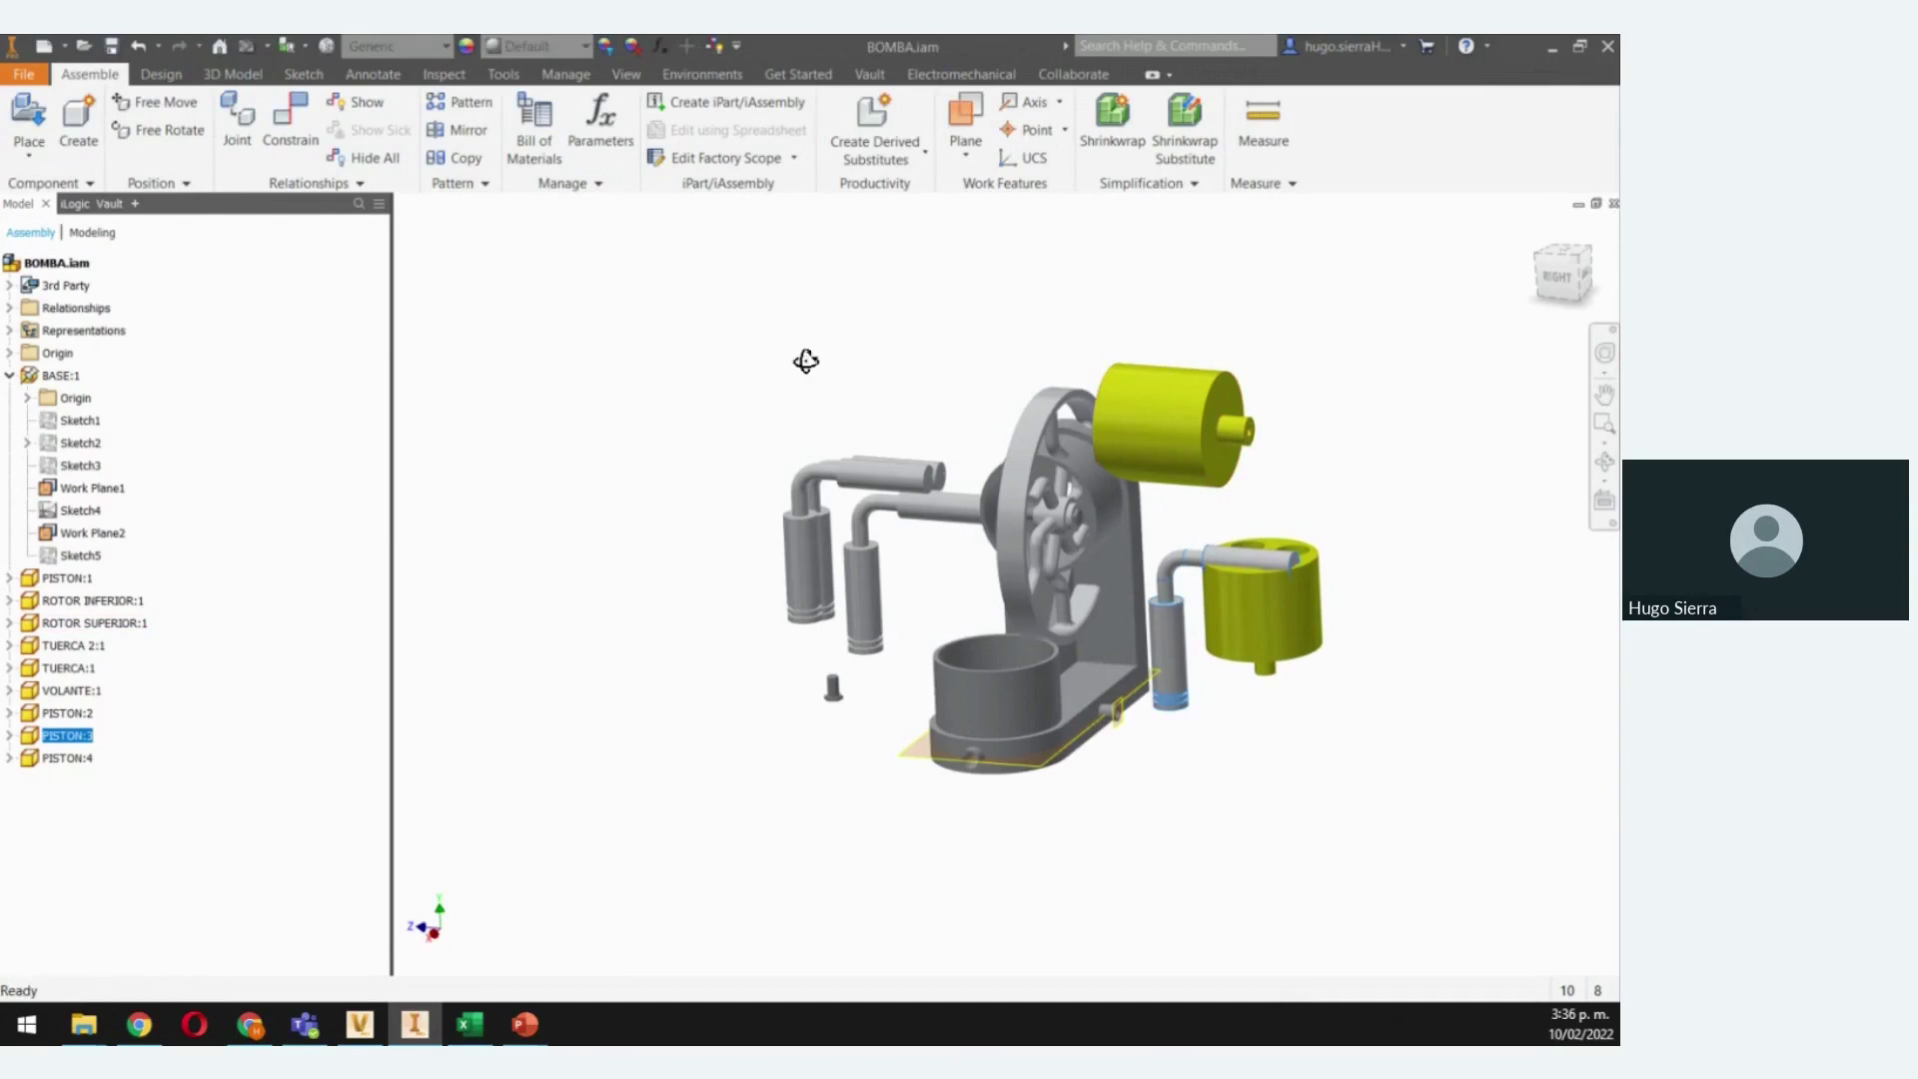
pyautogui.keyDown('shift'); pyautogui.moveTo(805, 360); pyautogui.dragTo(992, 389, button='middle'); pyautogui.keyUp('shift')
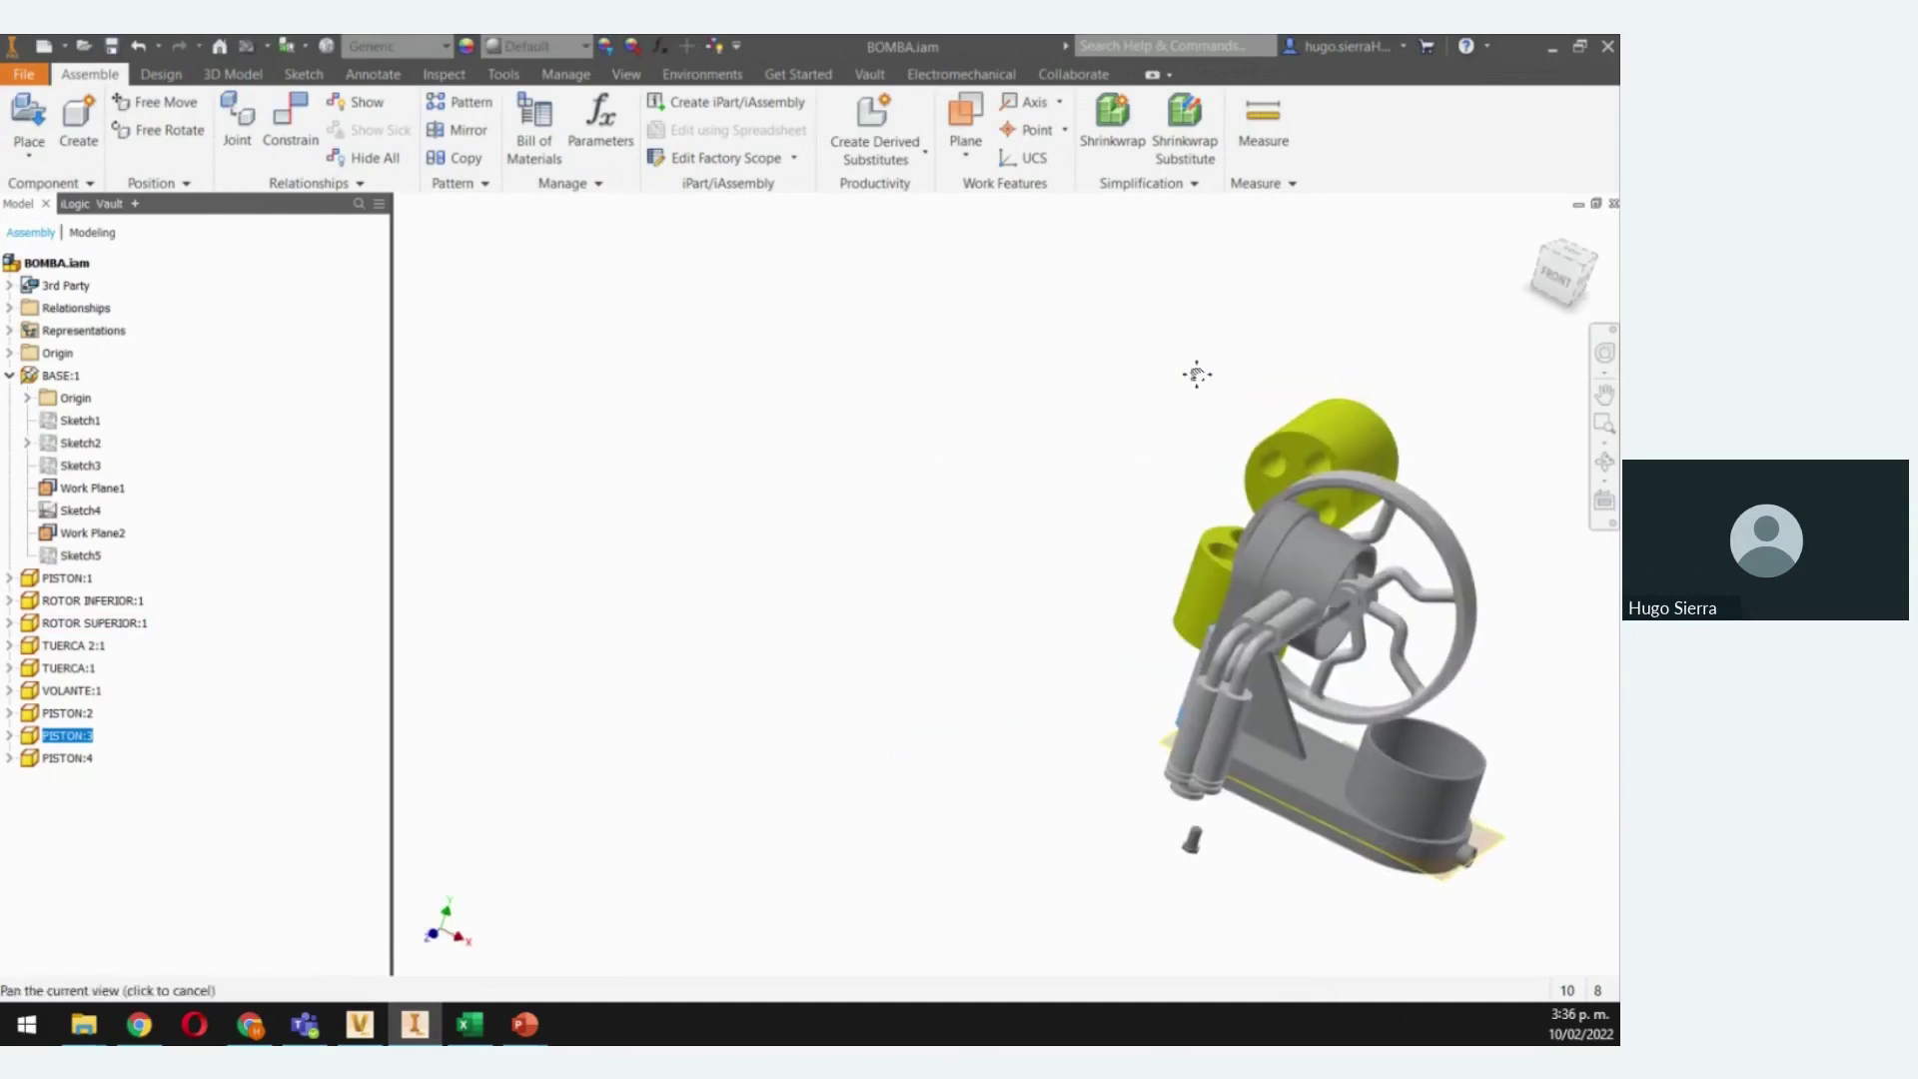
pyautogui.moveTo(1195, 373); pyautogui.dragTo(780, 355, button='middle')
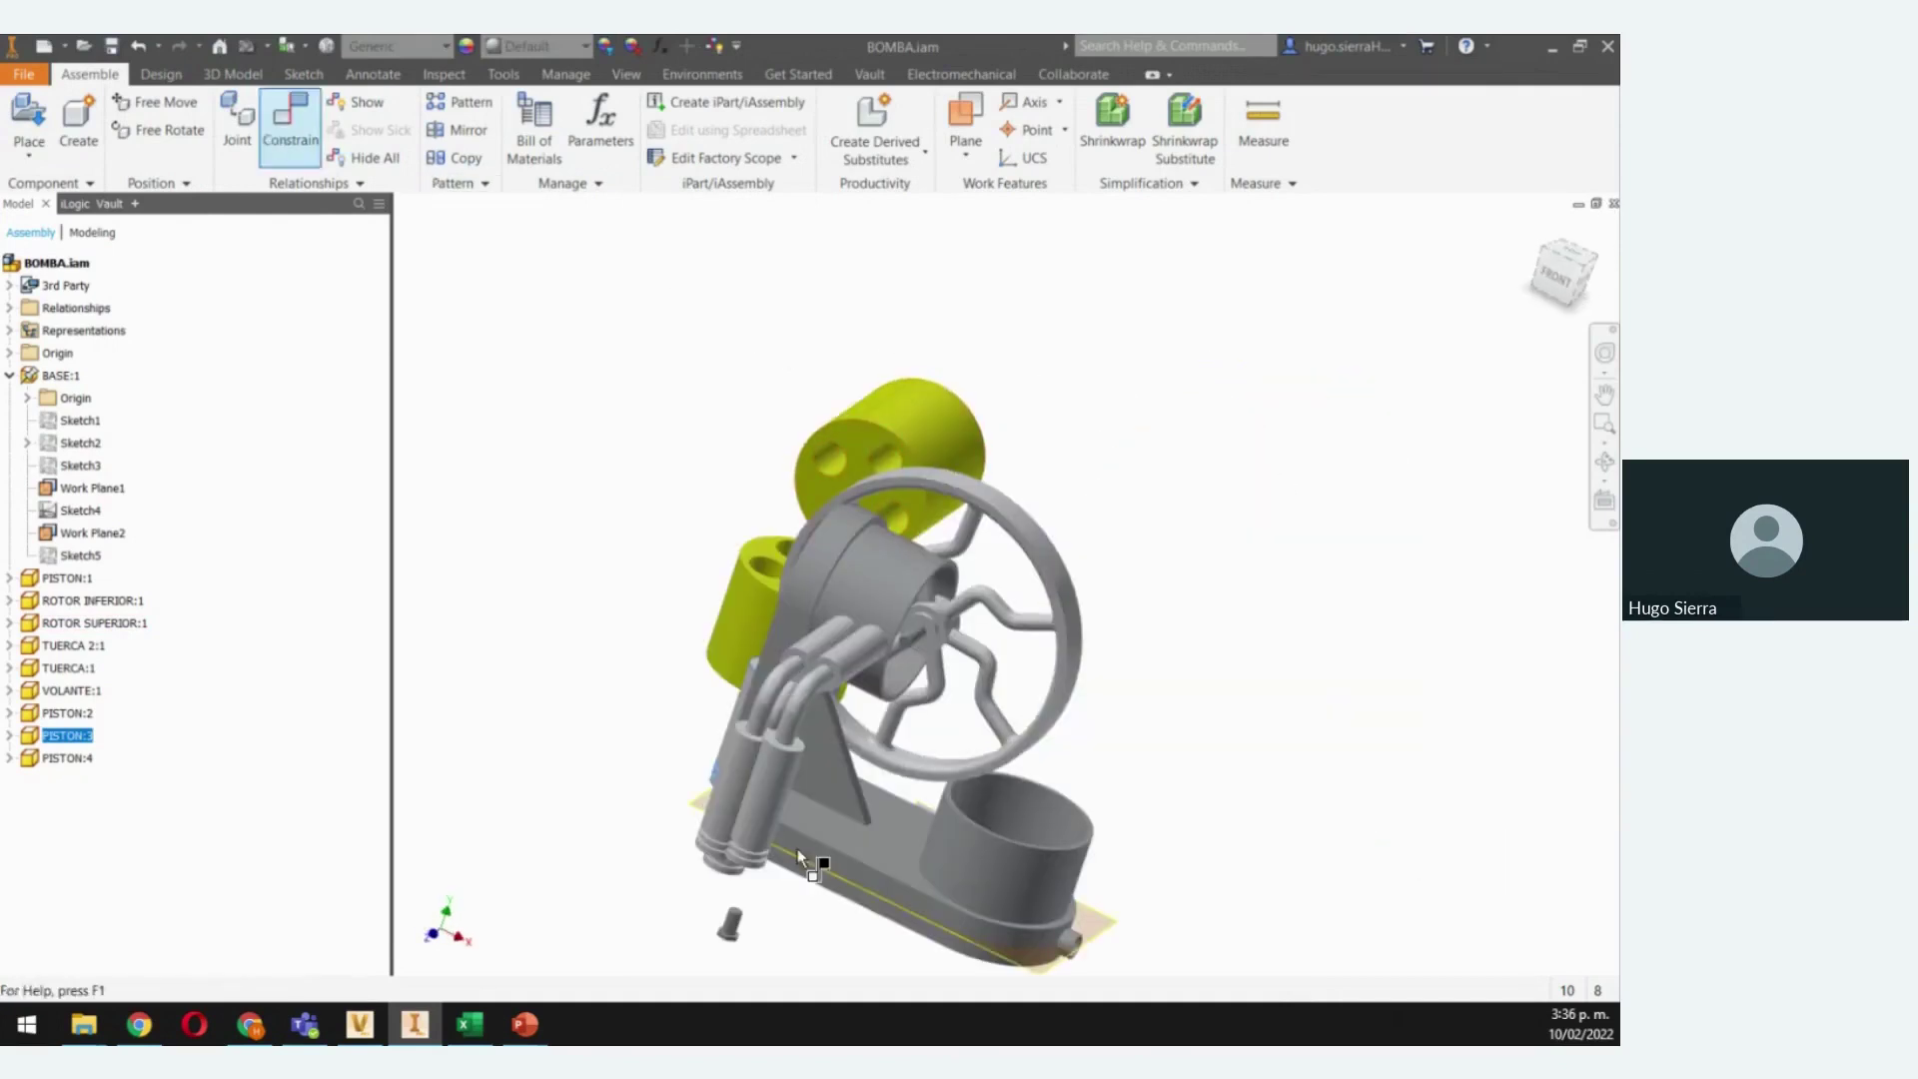
pyautogui.click(851, 699)
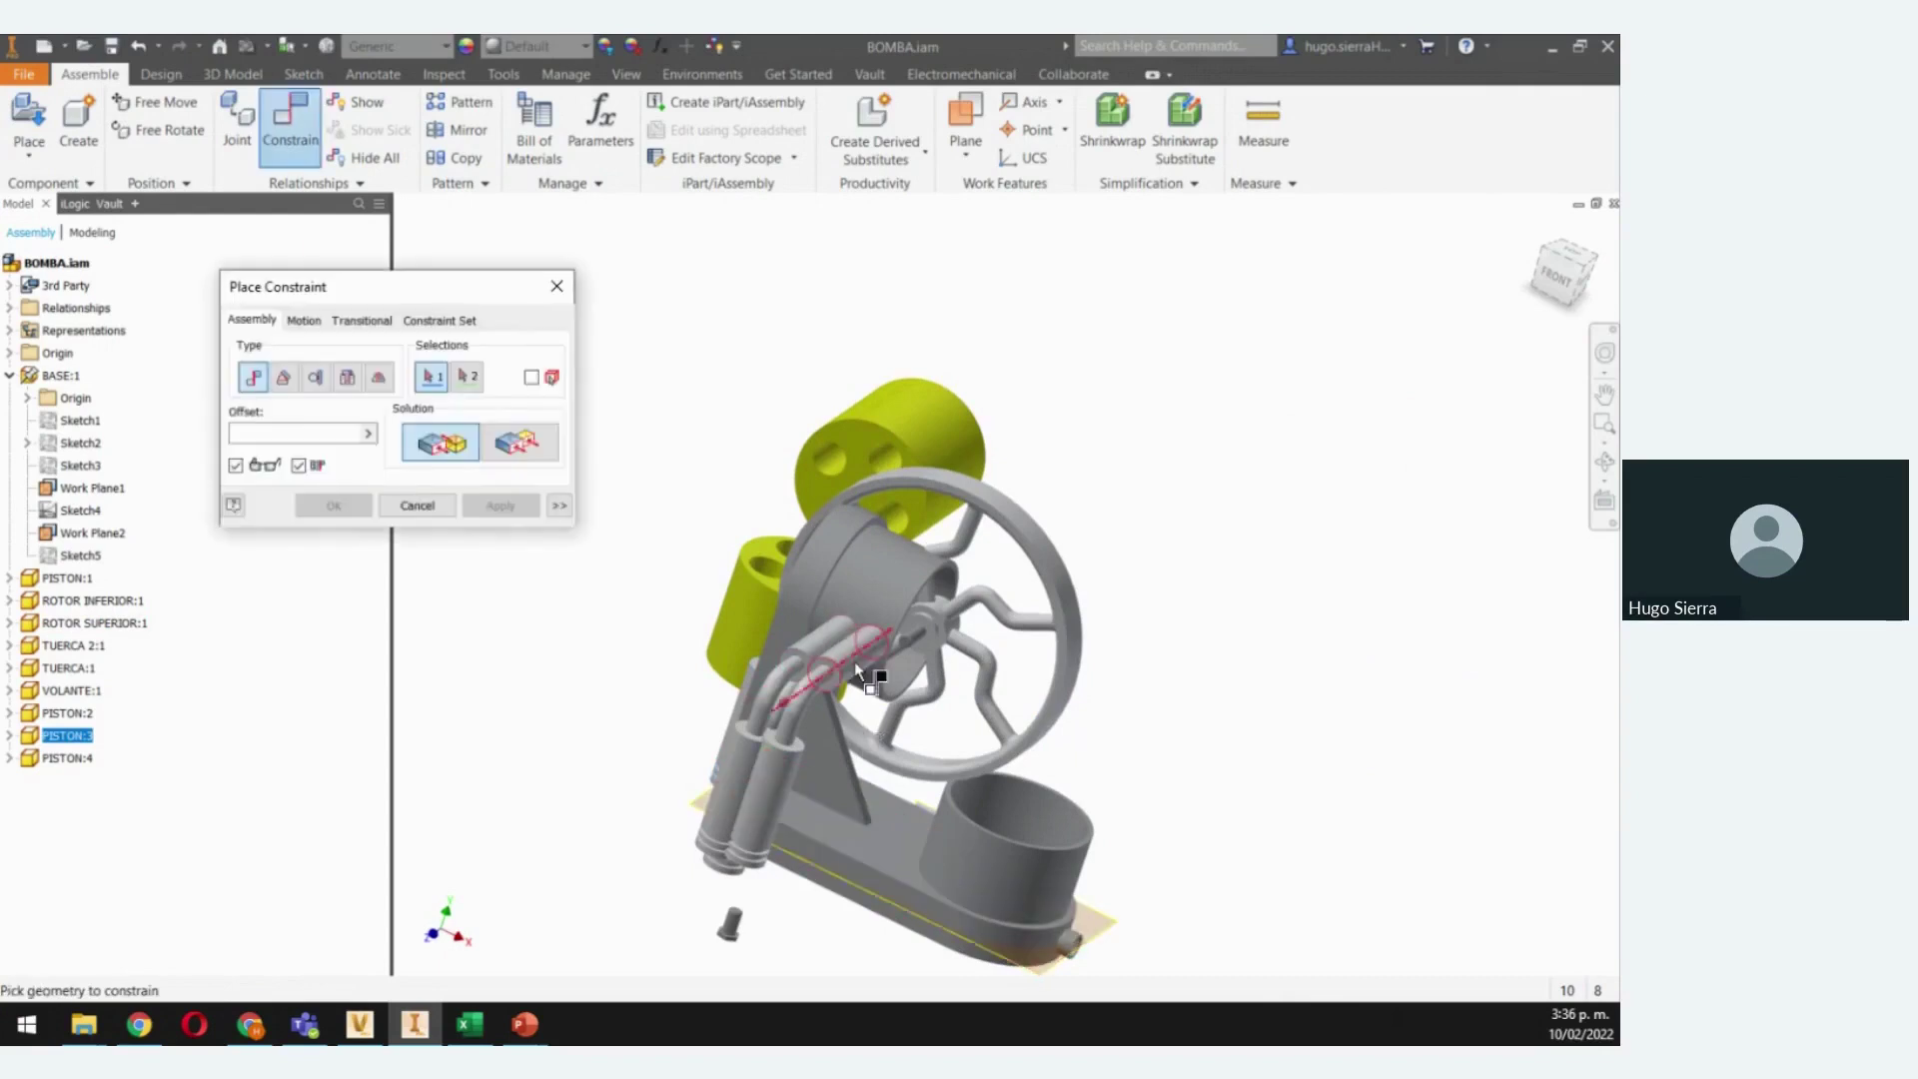
pyautogui.click(826, 465)
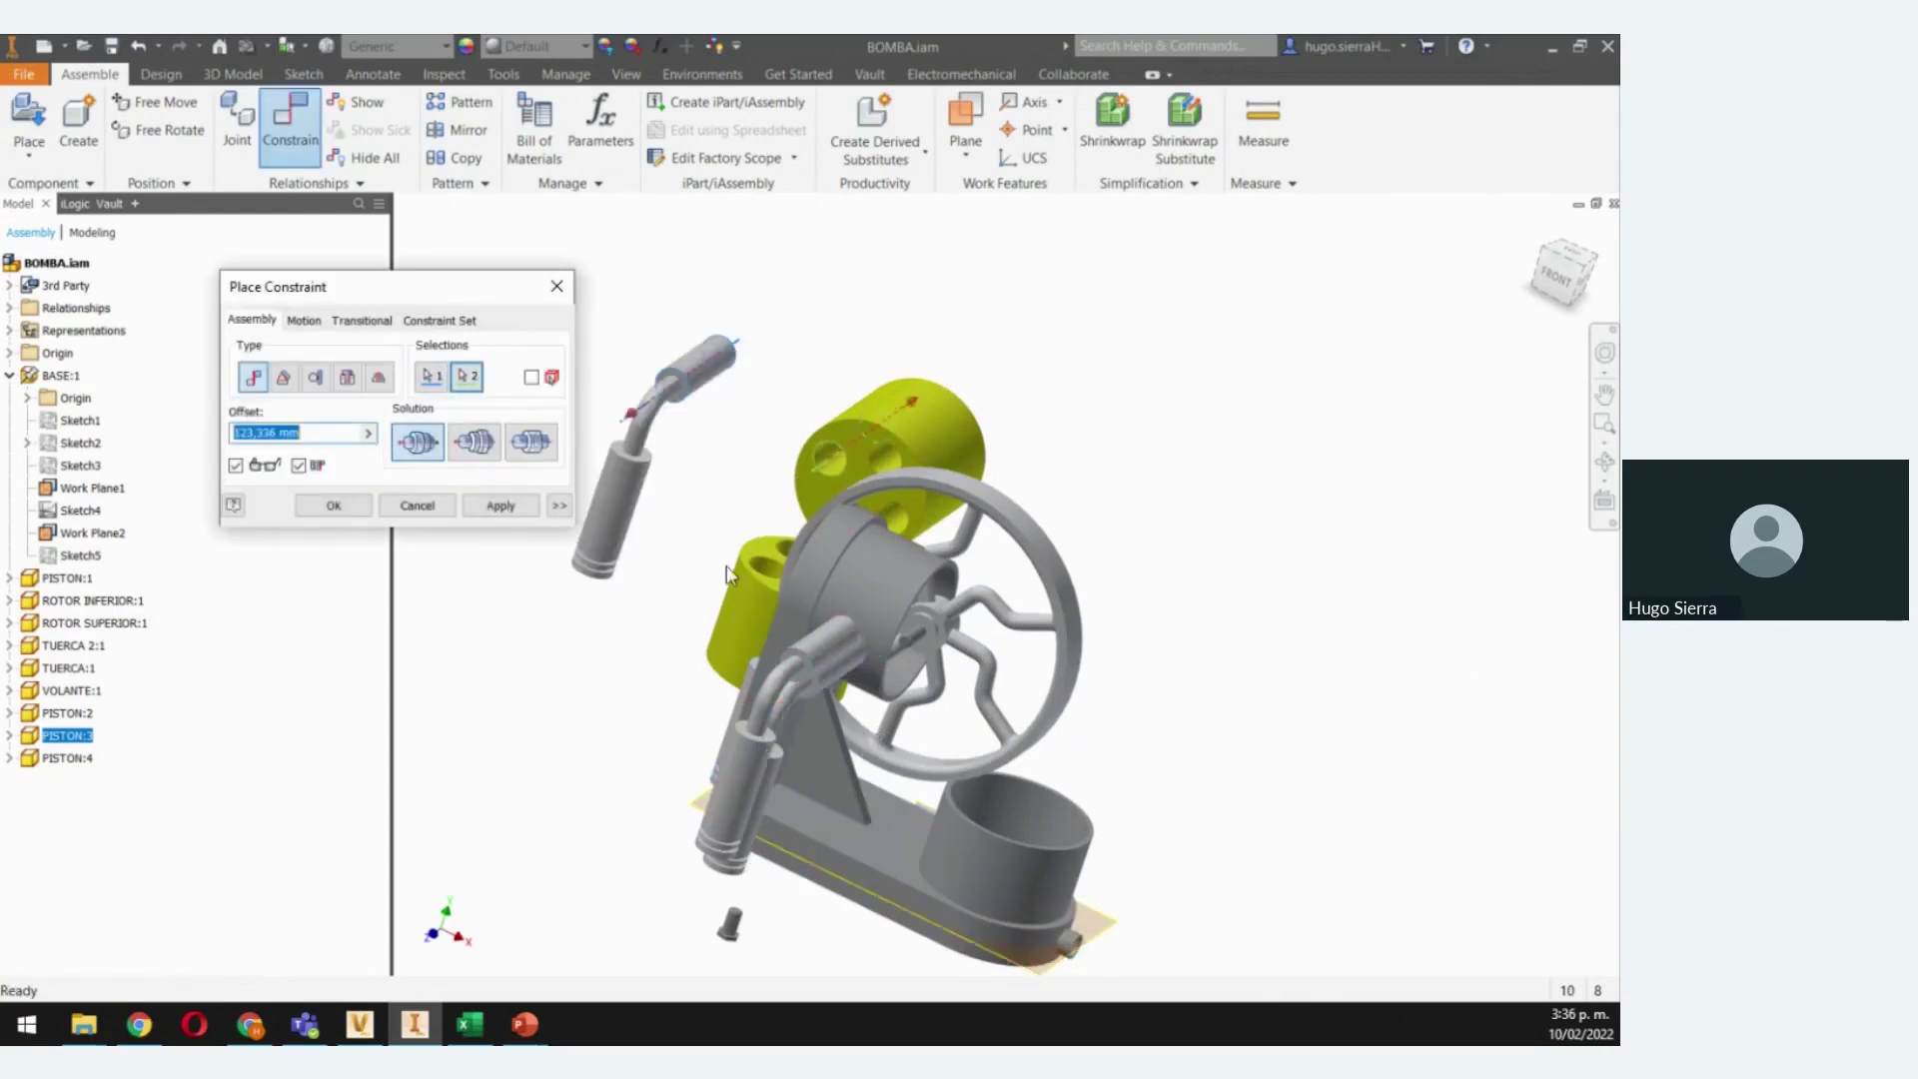
pyautogui.click(364, 499)
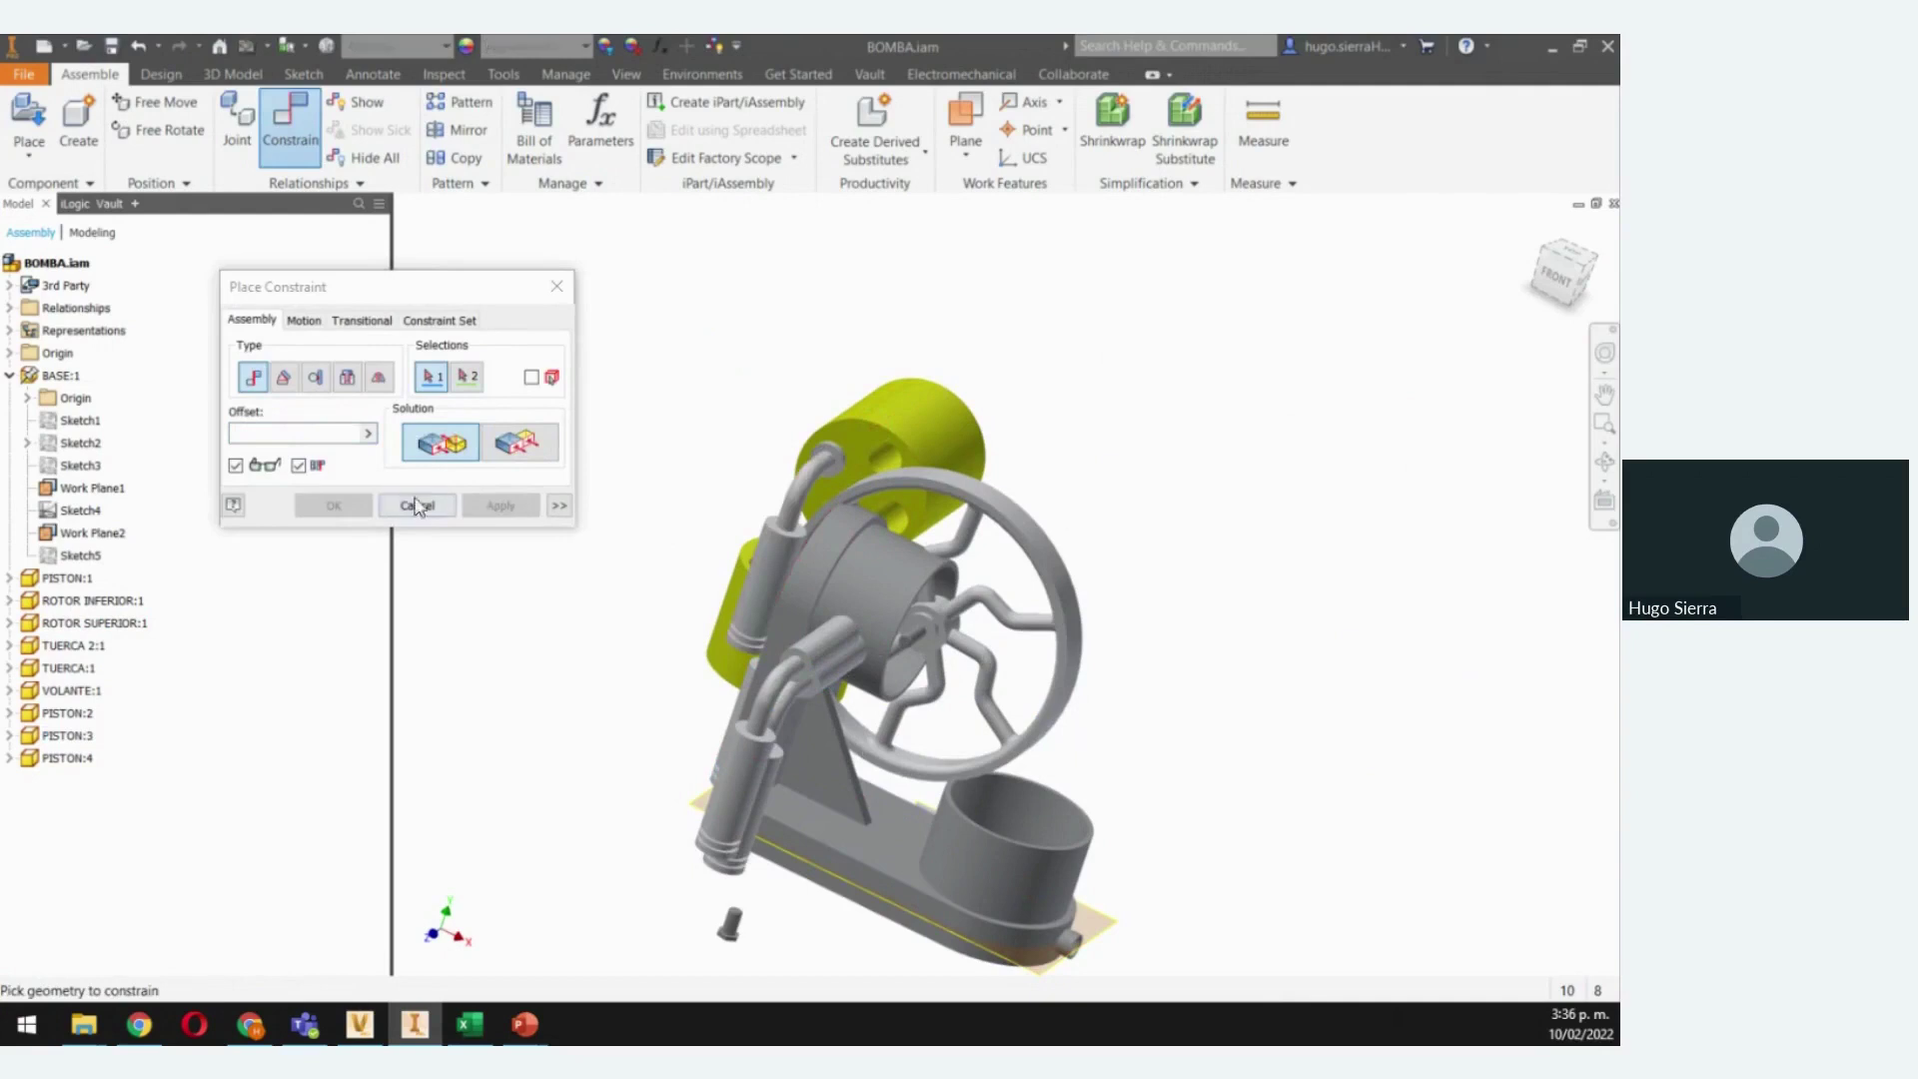
# Mate the lower piston pipe to the yellow cylinder as well
pyautogui.click(803, 648)
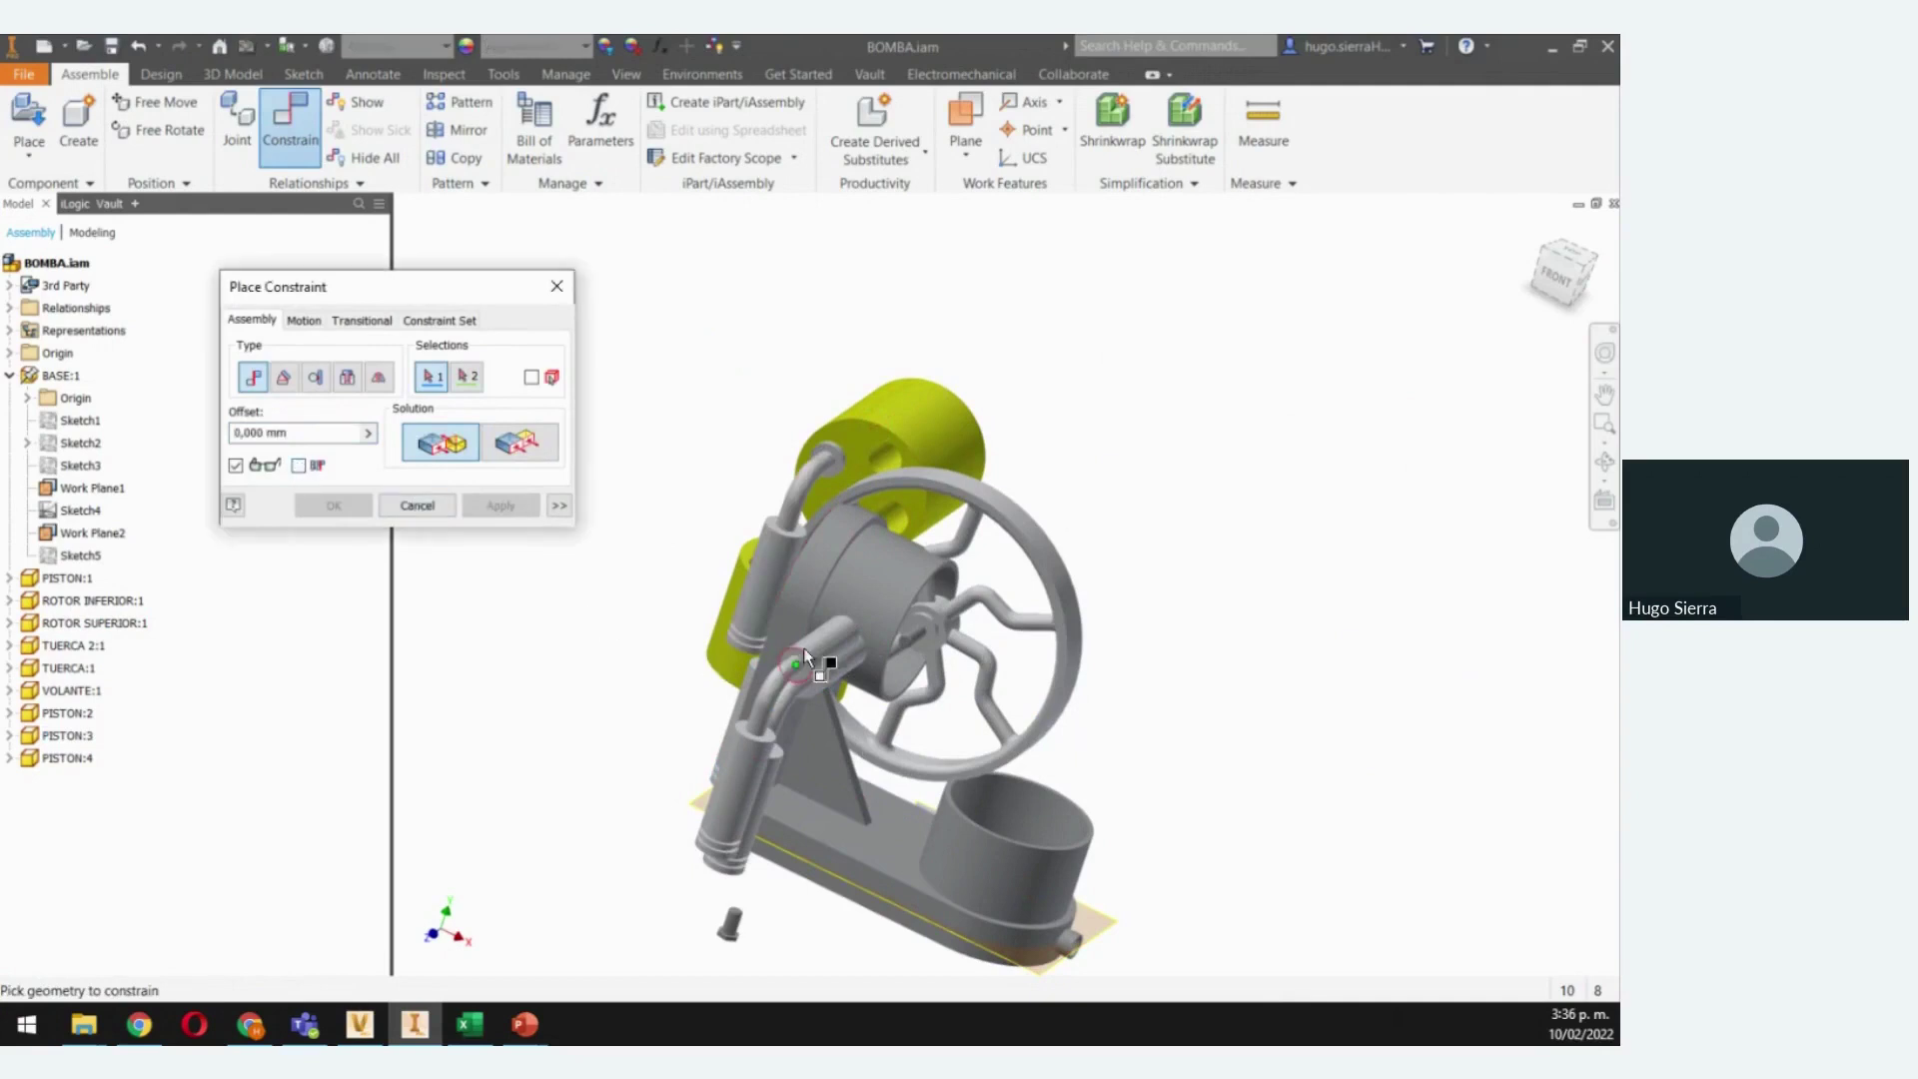
pyautogui.click(880, 456)
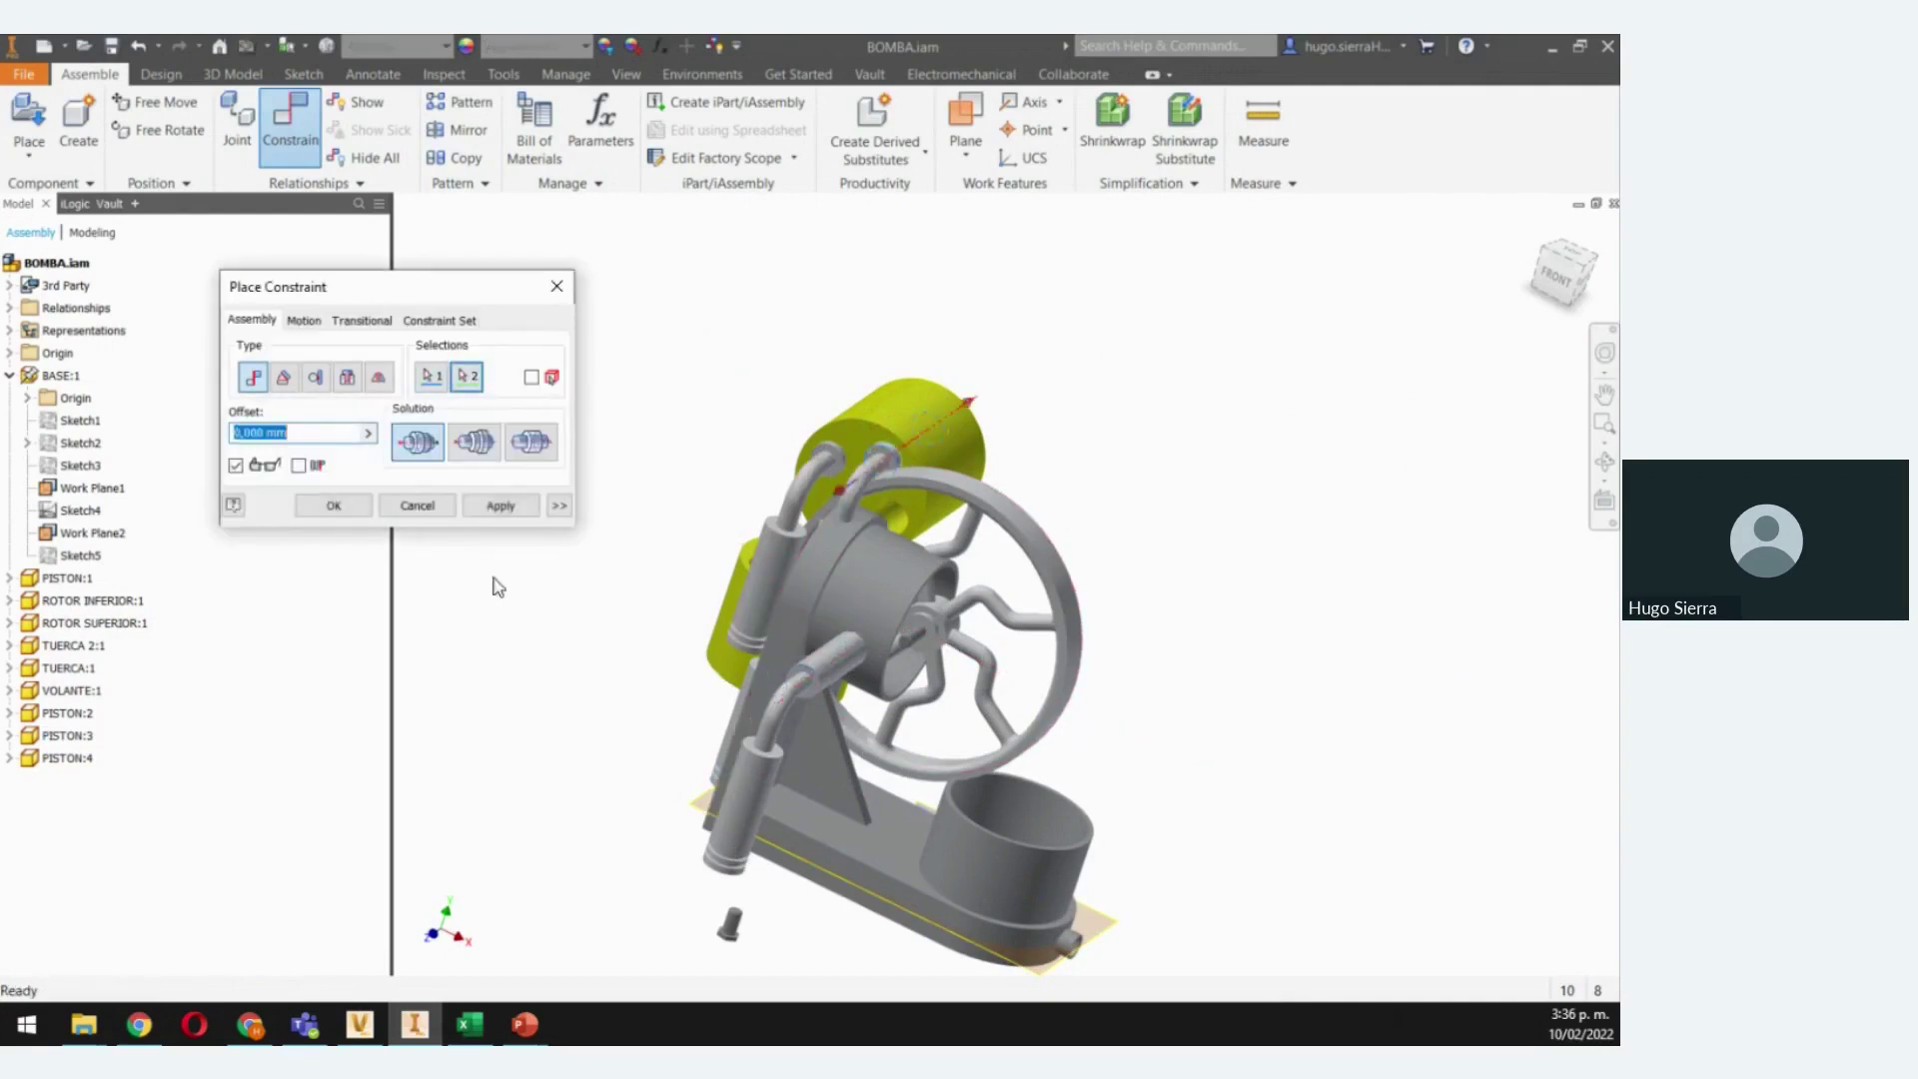
pyautogui.click(417, 505)
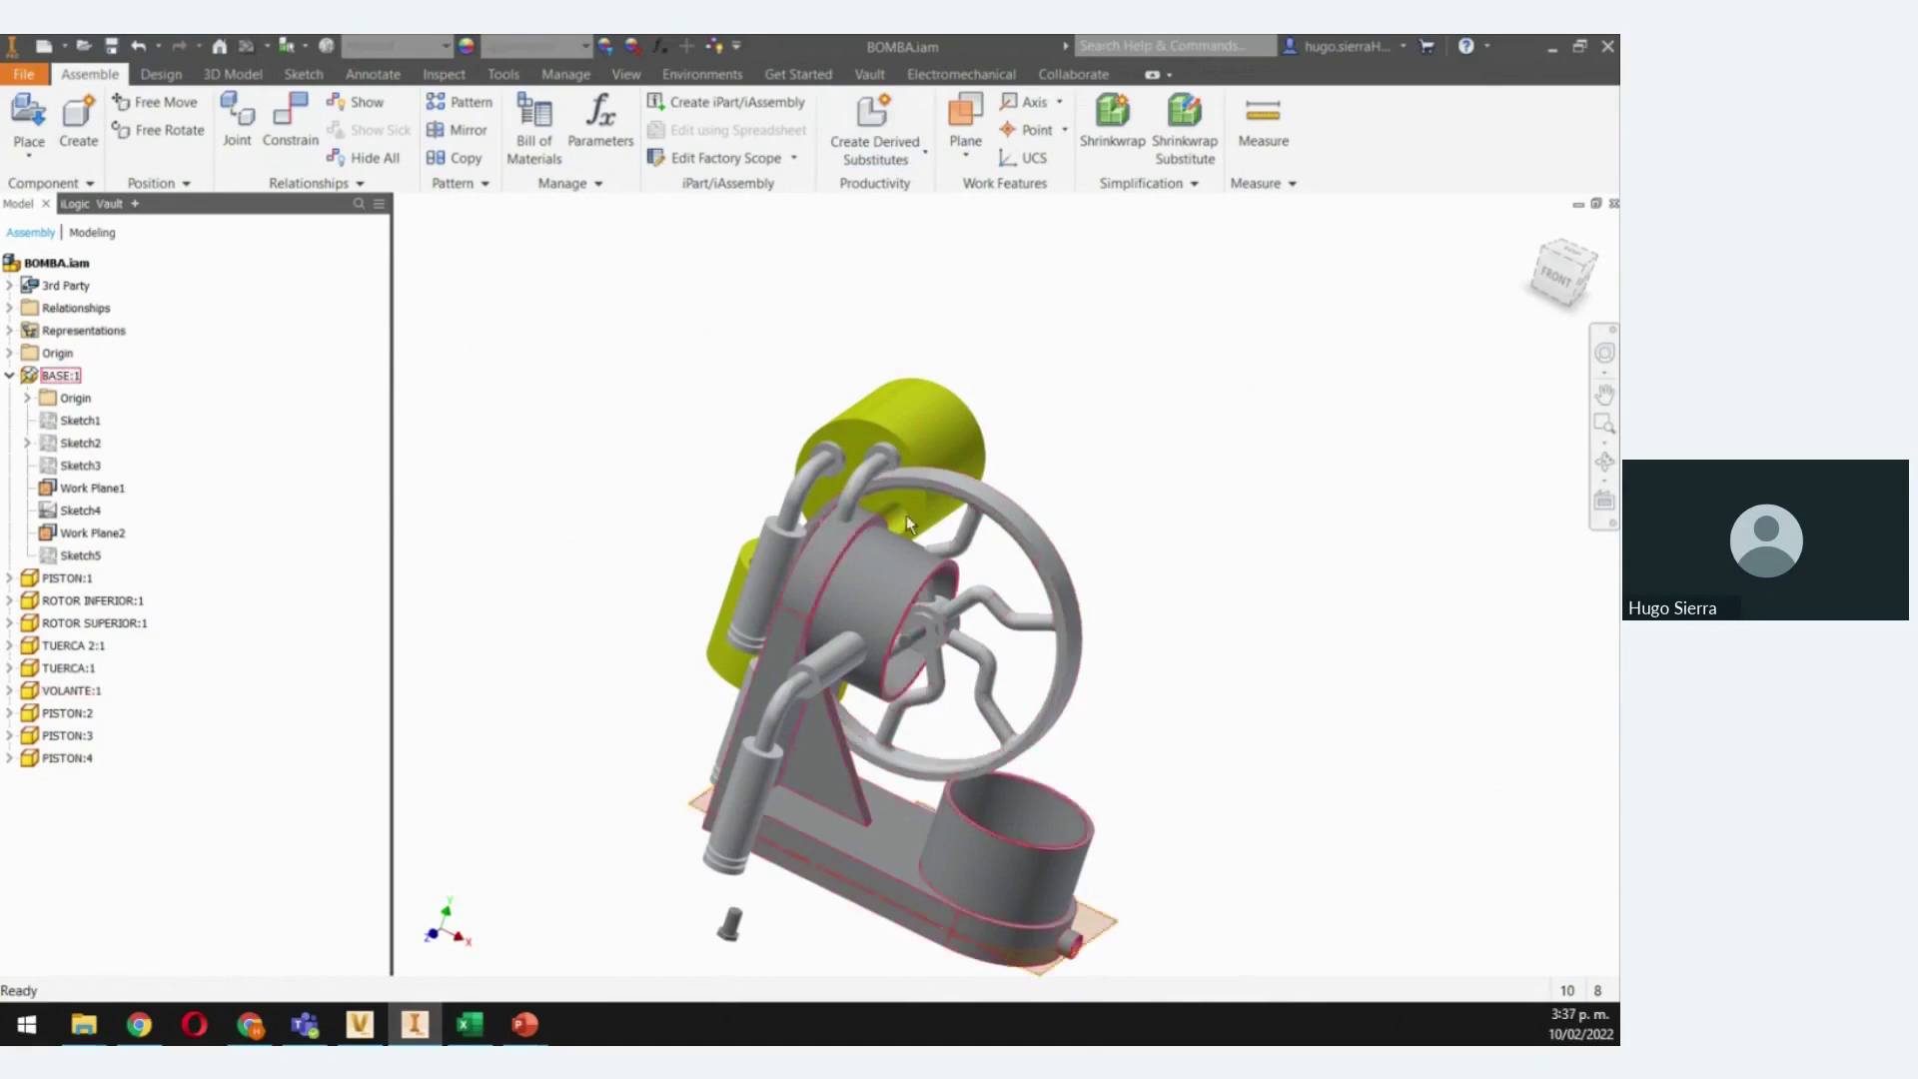
pyautogui.click(871, 75)
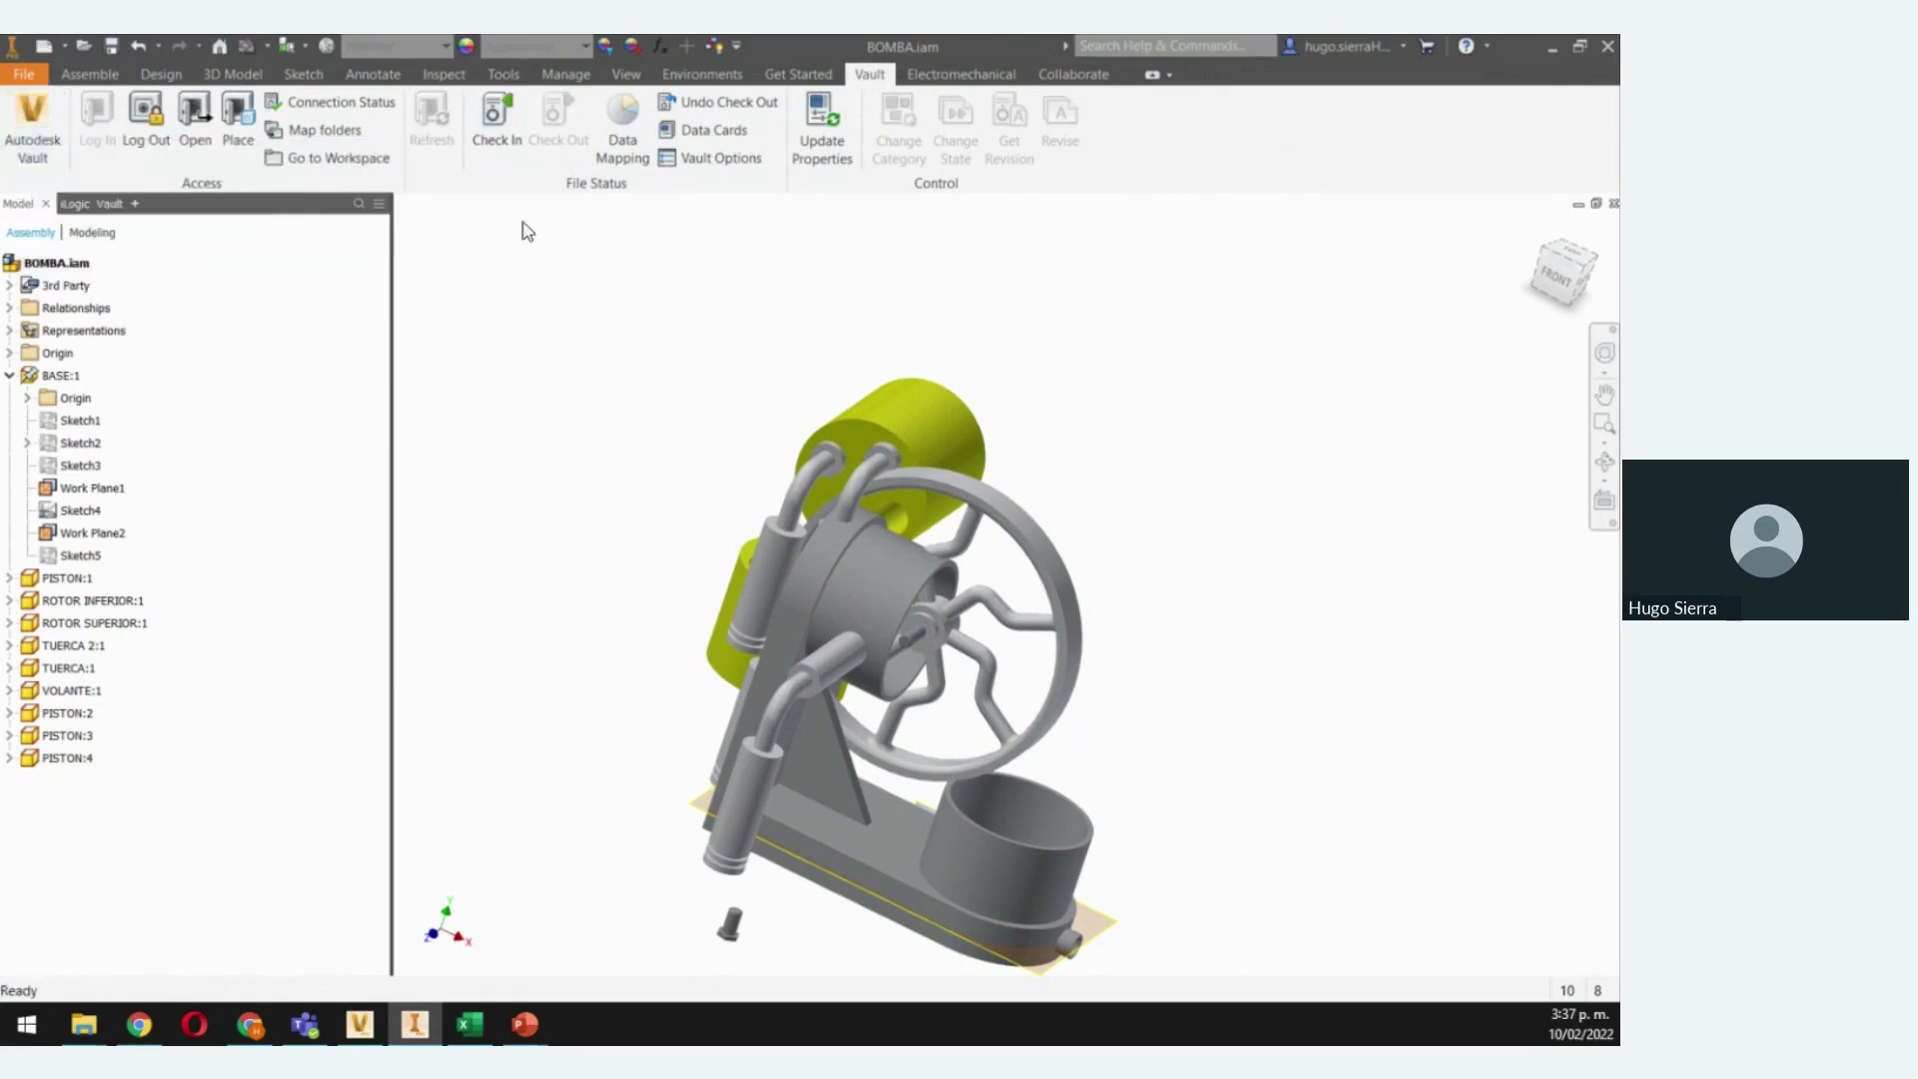
# Check BOMBA.iam into the vault with comment ACTUALIZACION, without keeping files checked out
pyautogui.click(499, 130)
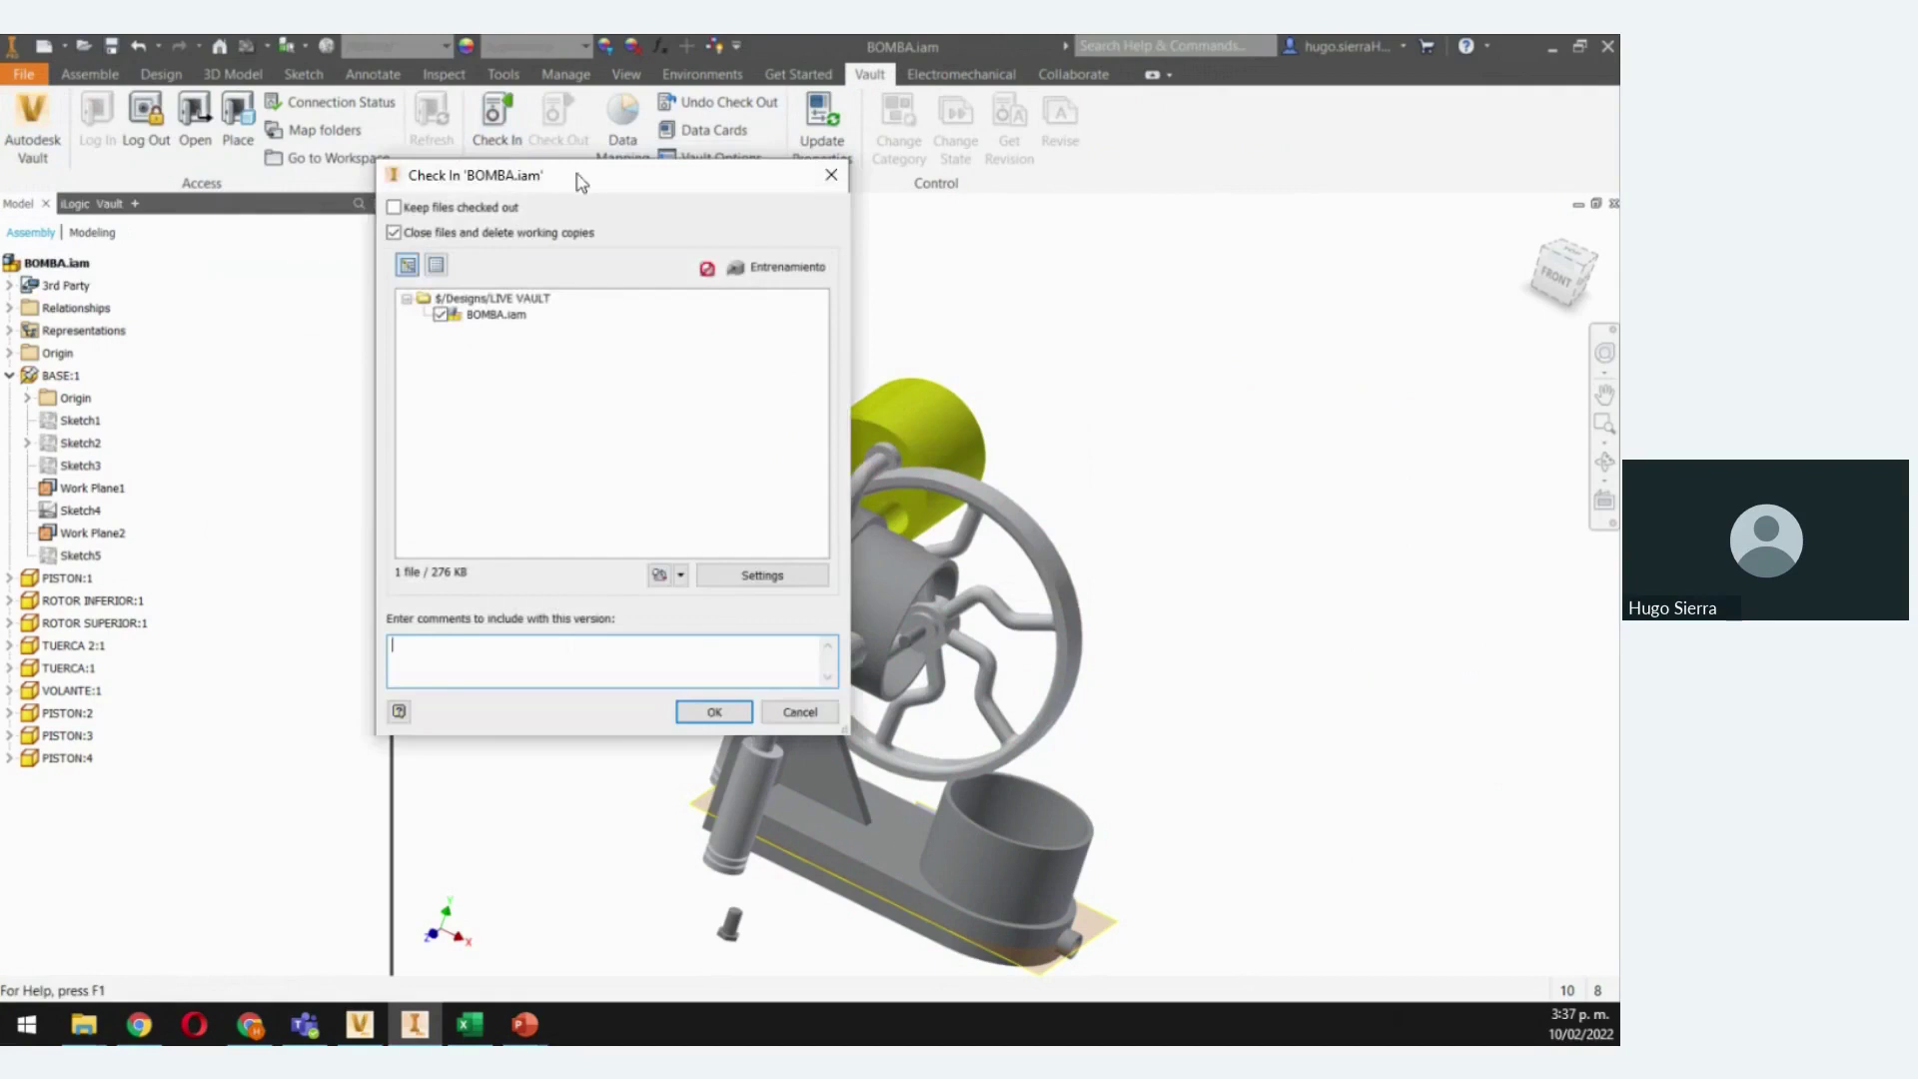
pyautogui.moveTo(577, 173); pyautogui.dragTo(673, 189)
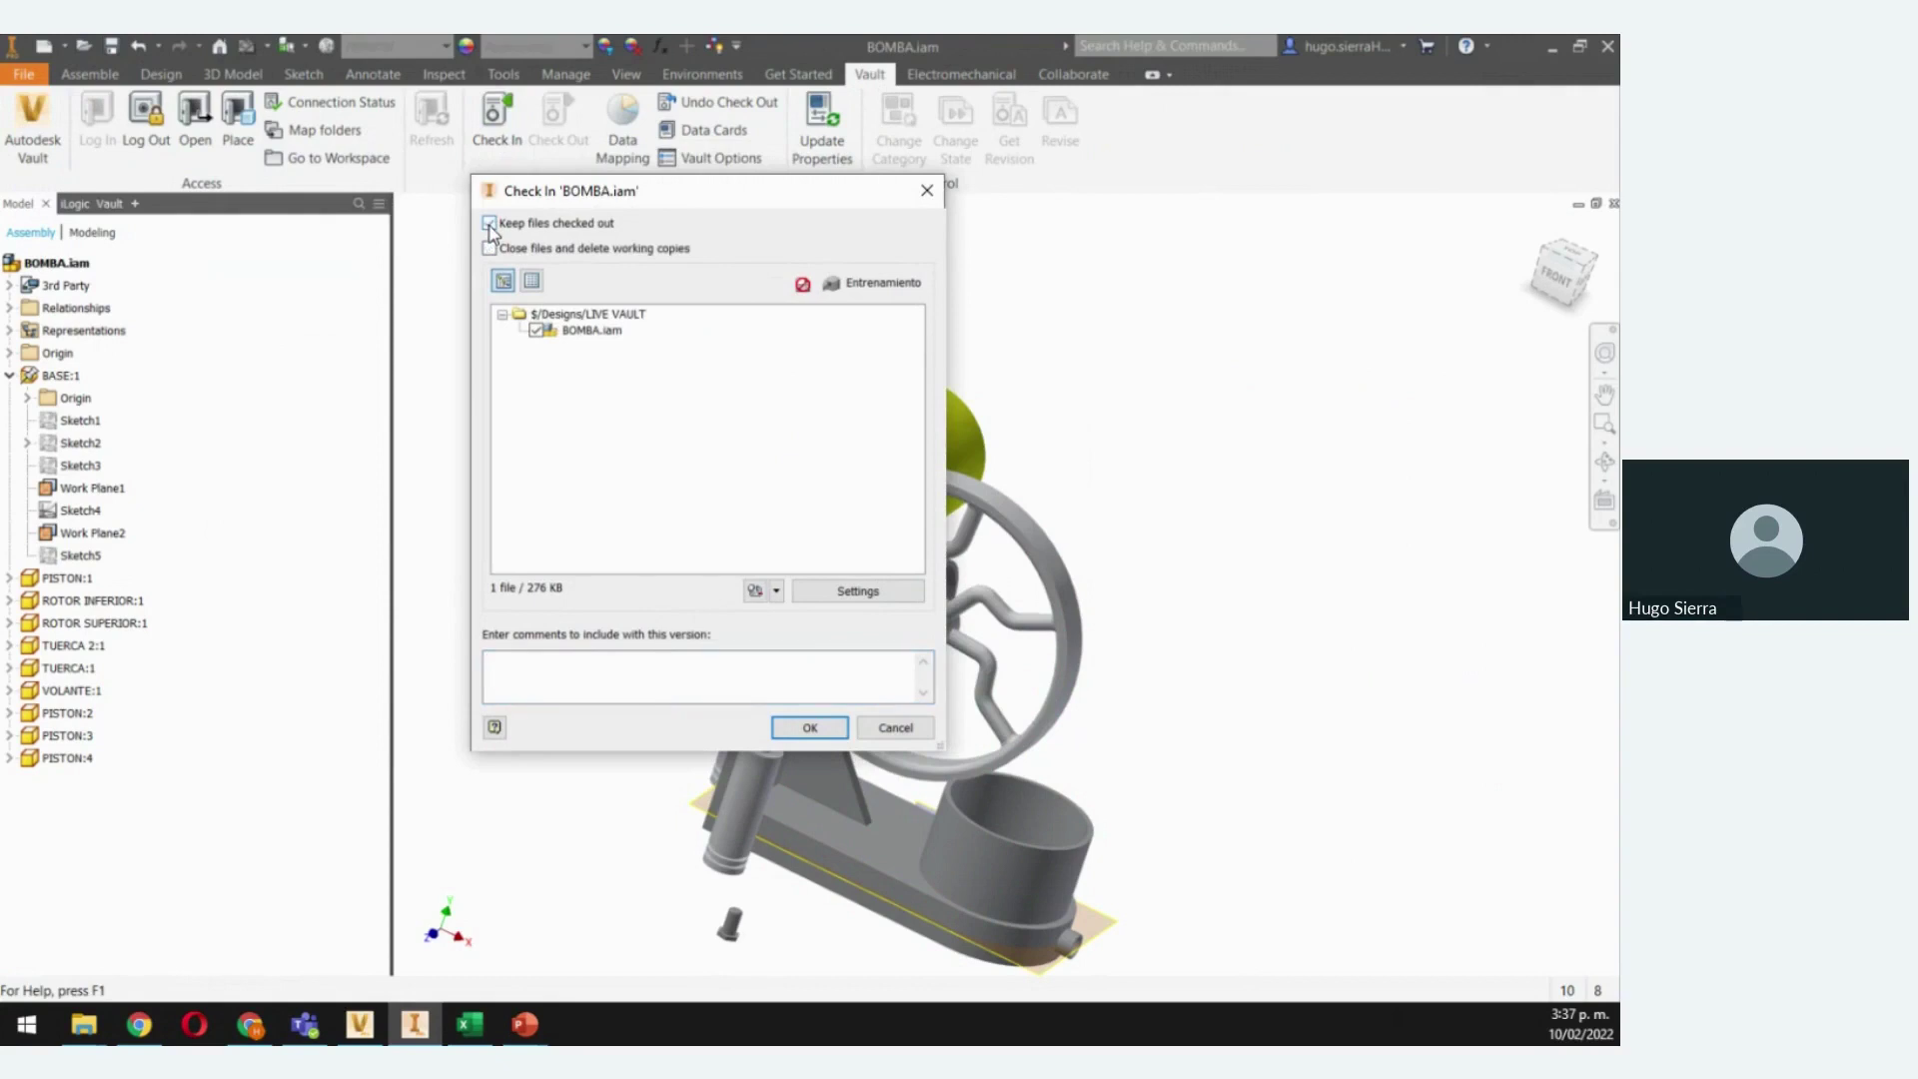
pyautogui.click(490, 223)
pyautogui.click(504, 665)
pyautogui.click(809, 728)
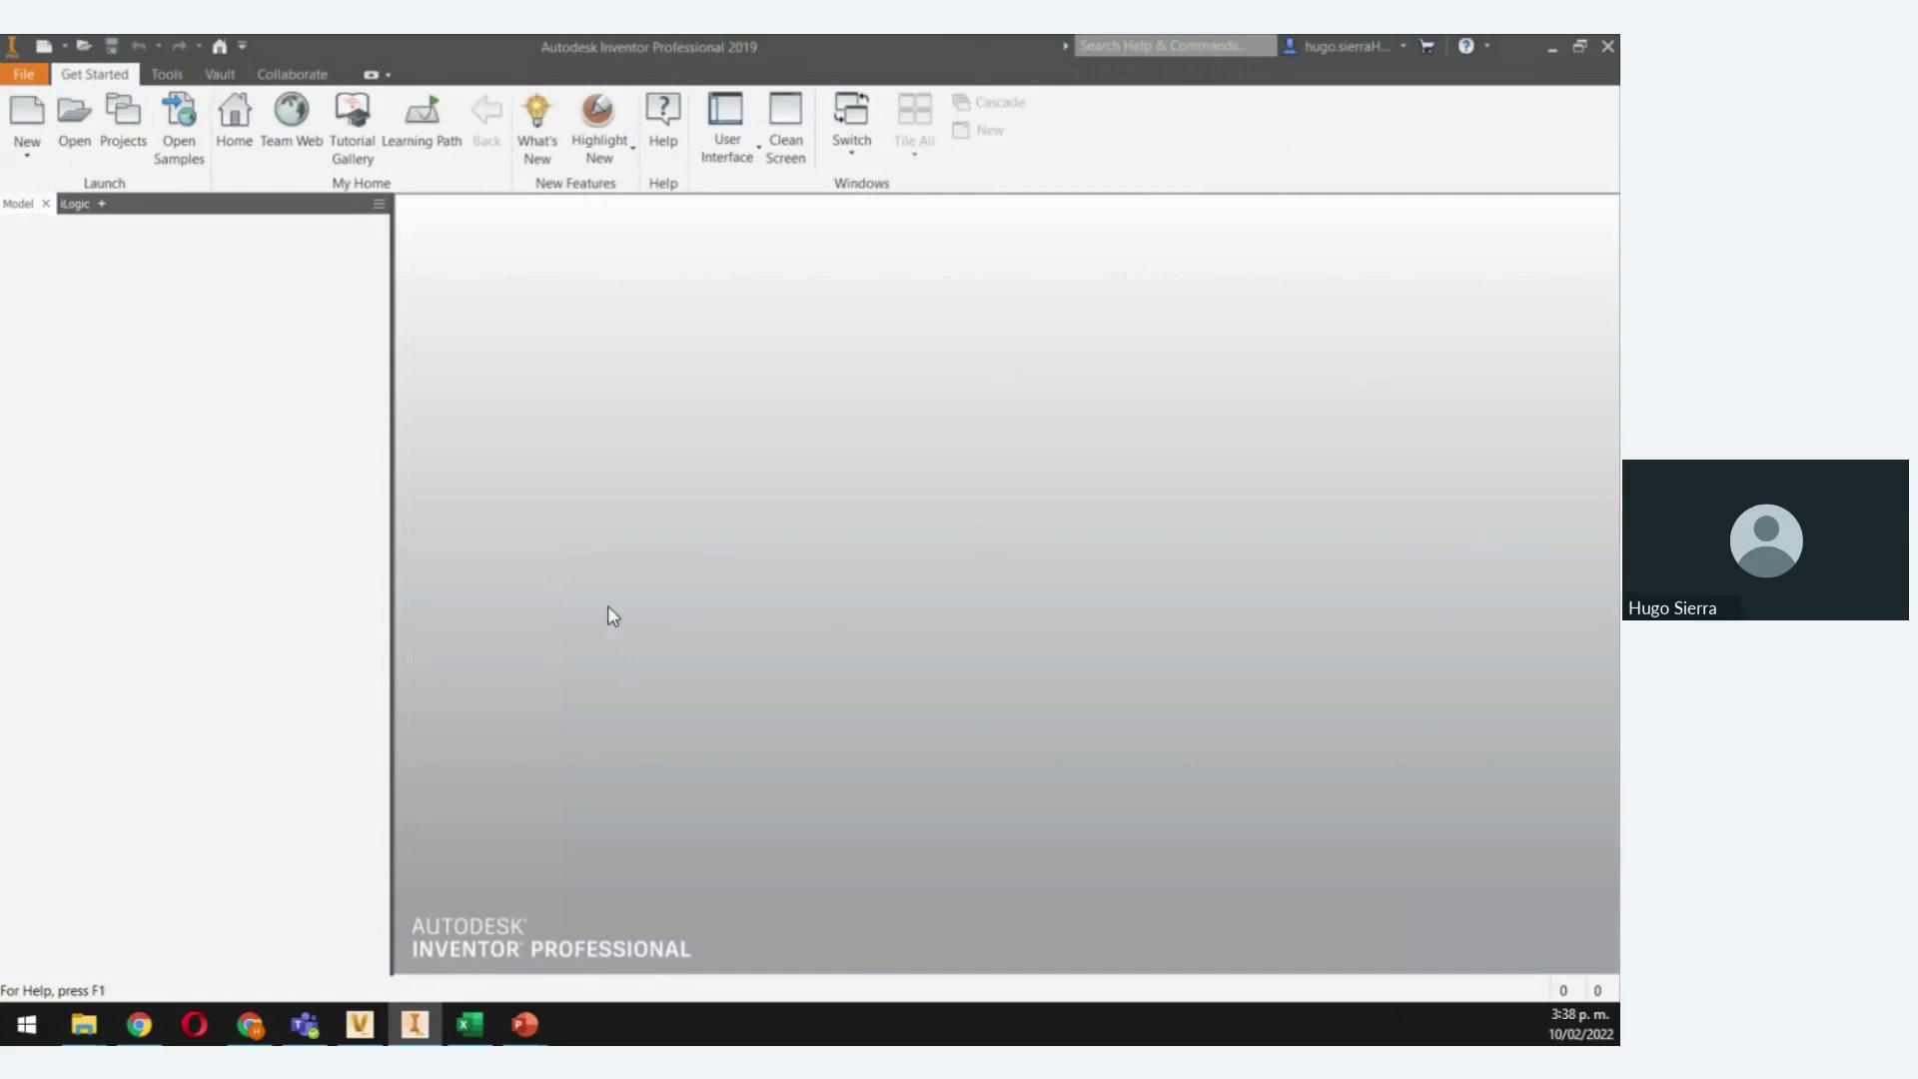
# Refresh LIVE VAULT in Vault and widen the History pane to reveal the ACTUALIZACION comment
pyautogui.click(360, 1026)
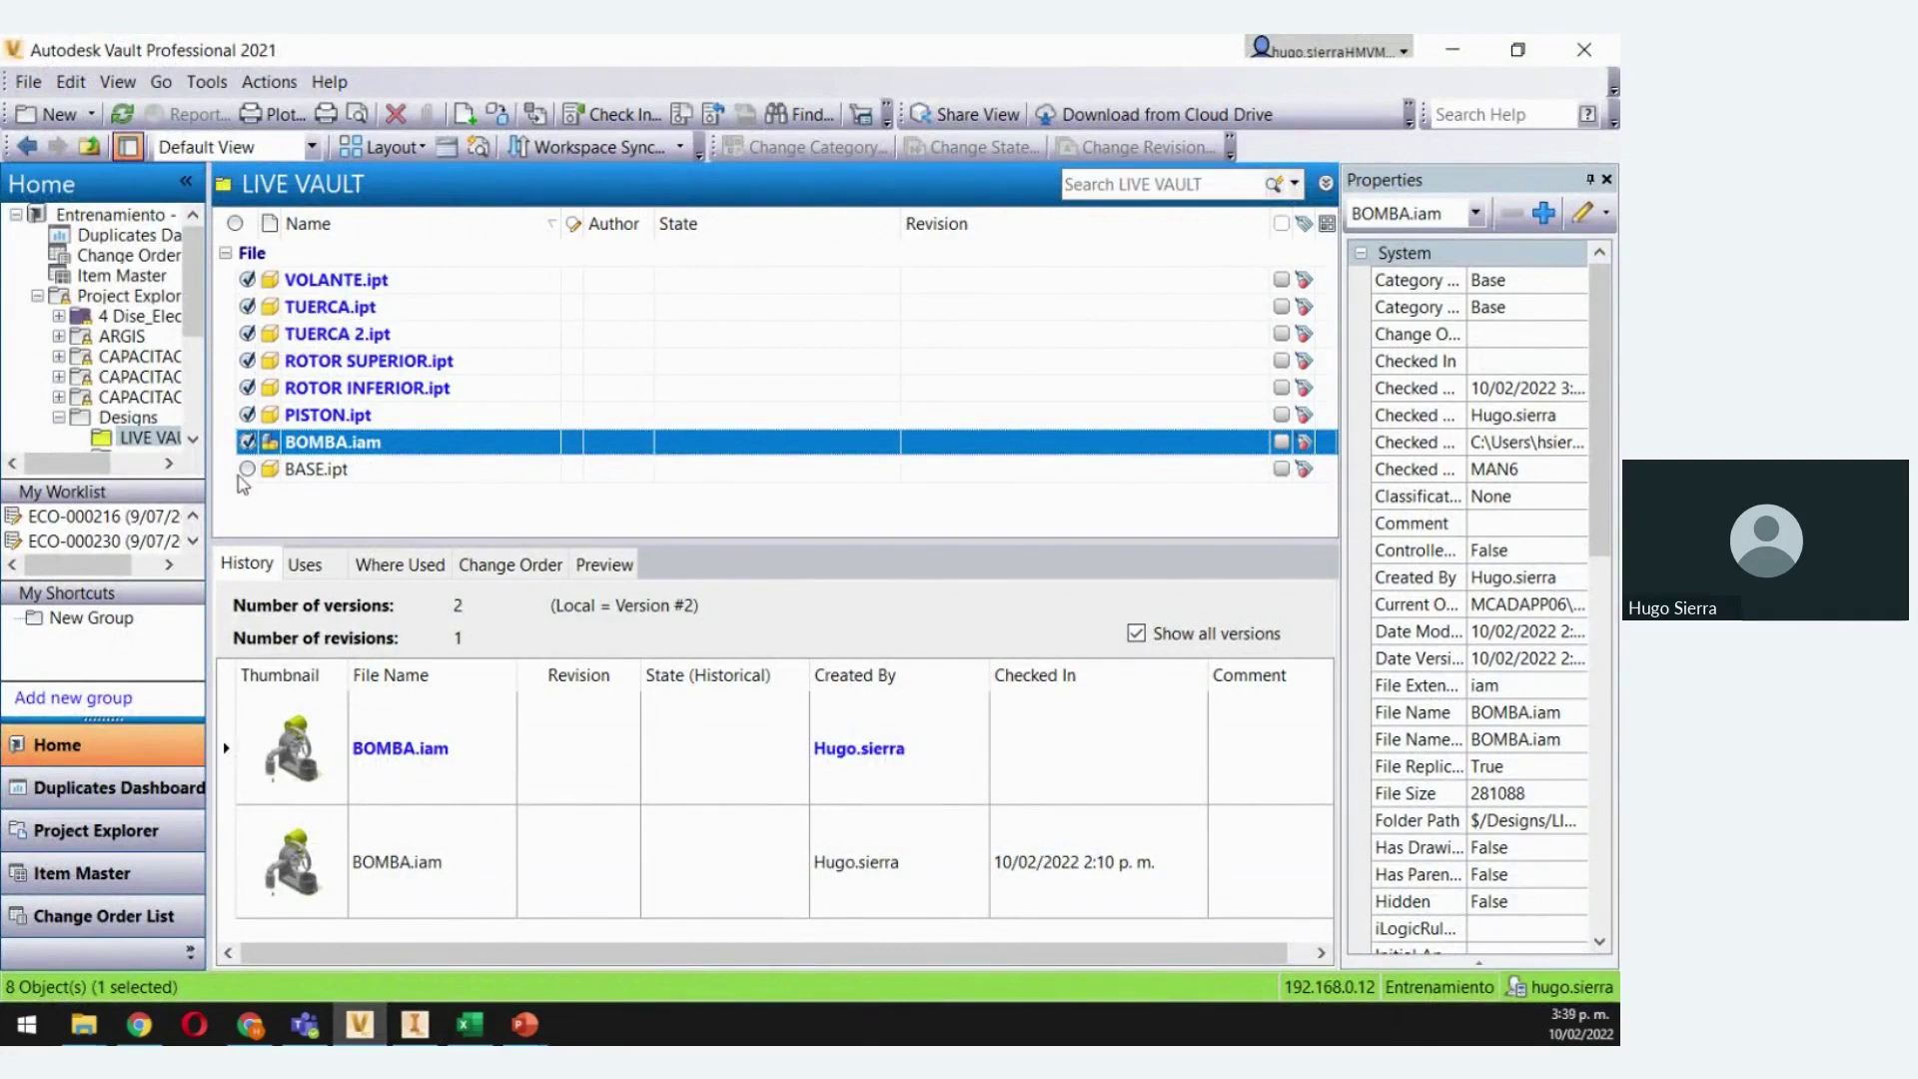
pyautogui.click(122, 114)
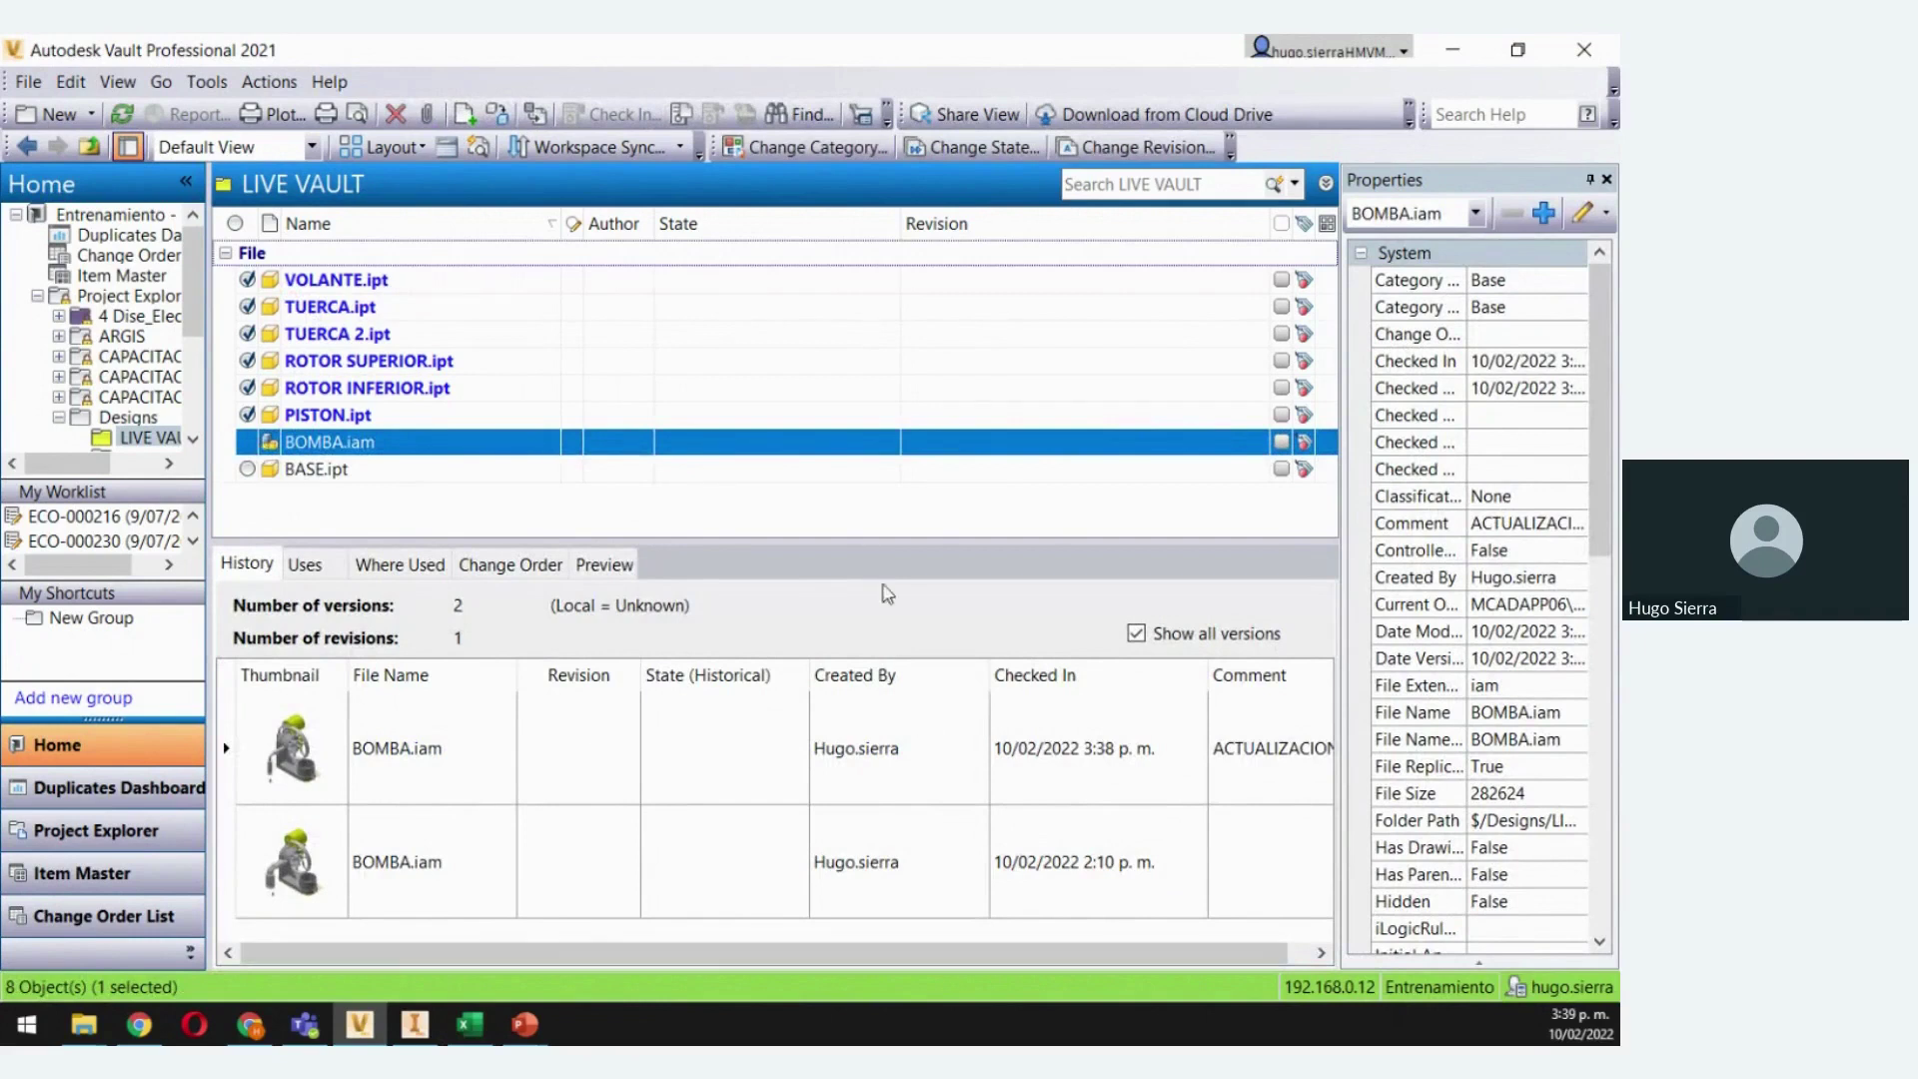
pyautogui.moveTo(878, 544); pyautogui.dragTo(882, 507)
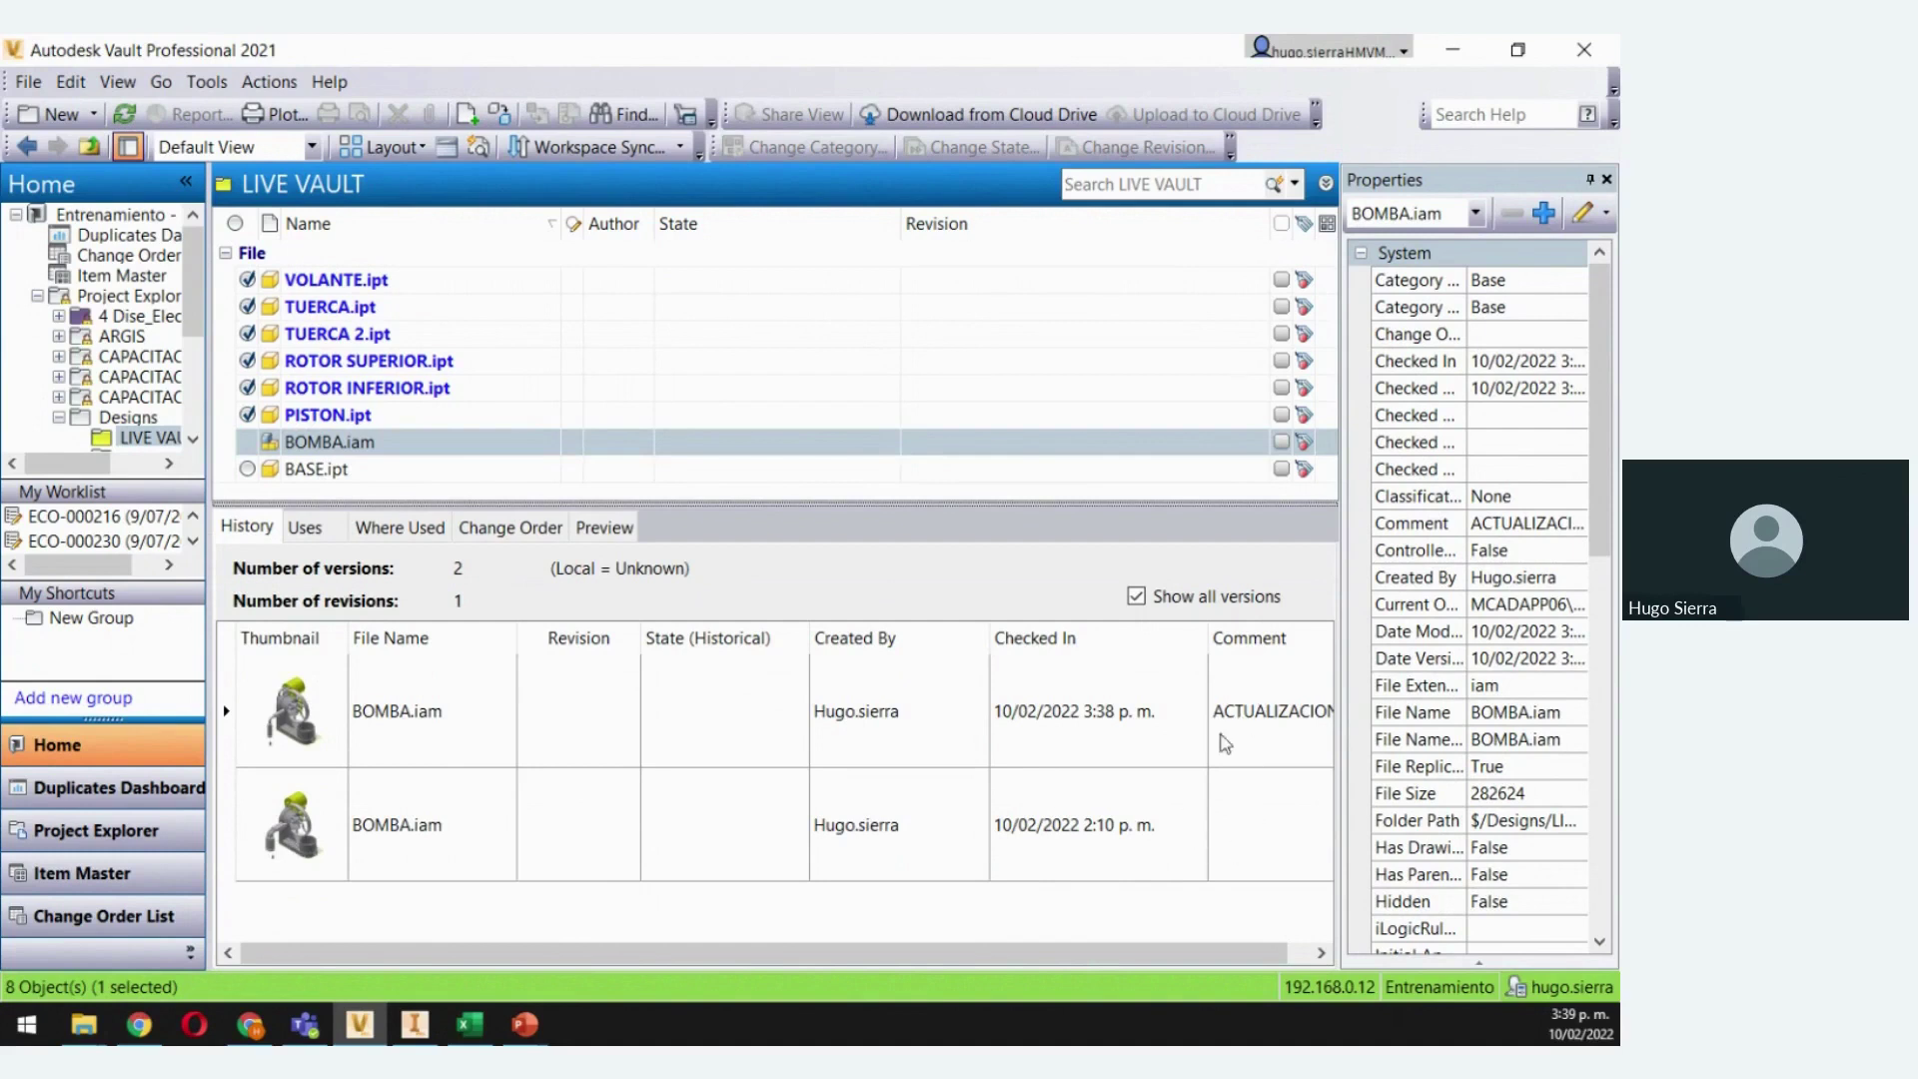
pyautogui.moveTo(1202, 639); pyautogui.dragTo(1161, 639)
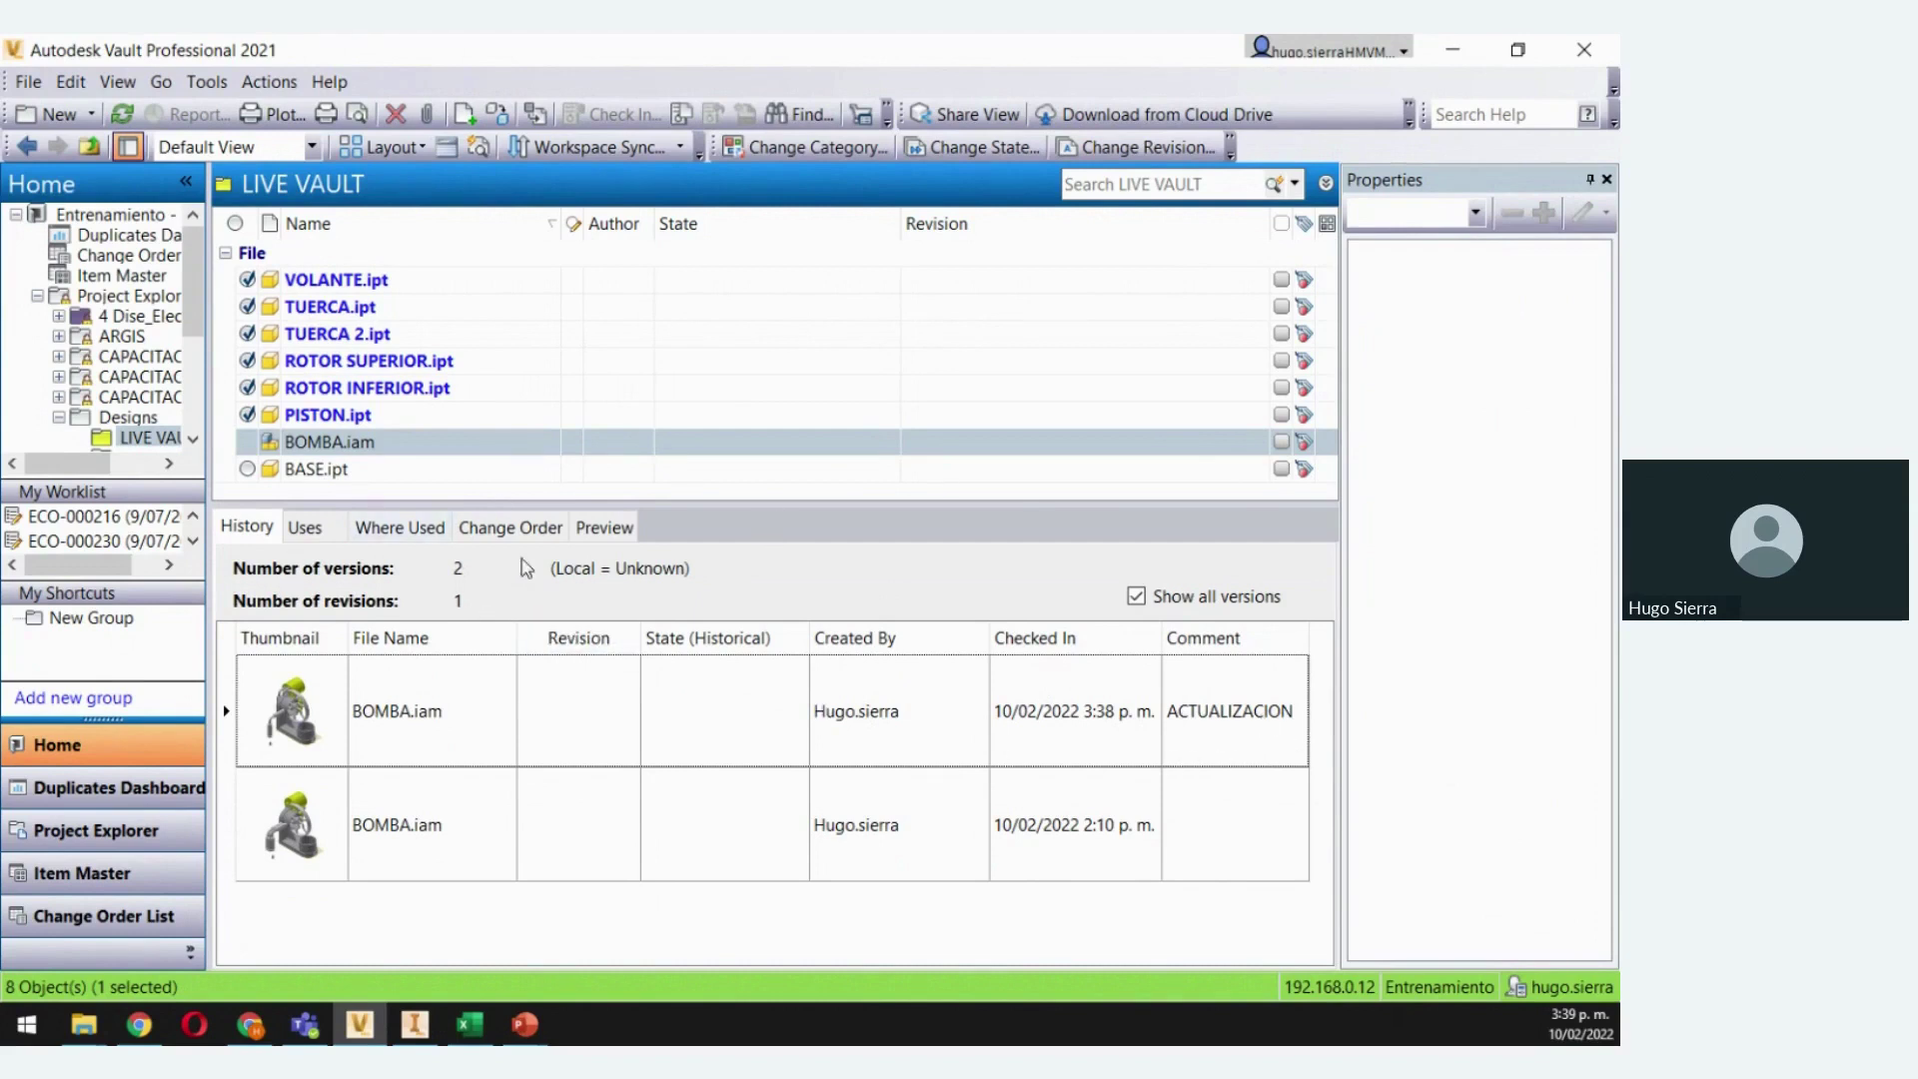
# Browse BOMBA.iam's Uses, Where Used and Change Order tabs, ending on its two-version History
pyautogui.click(320, 538)
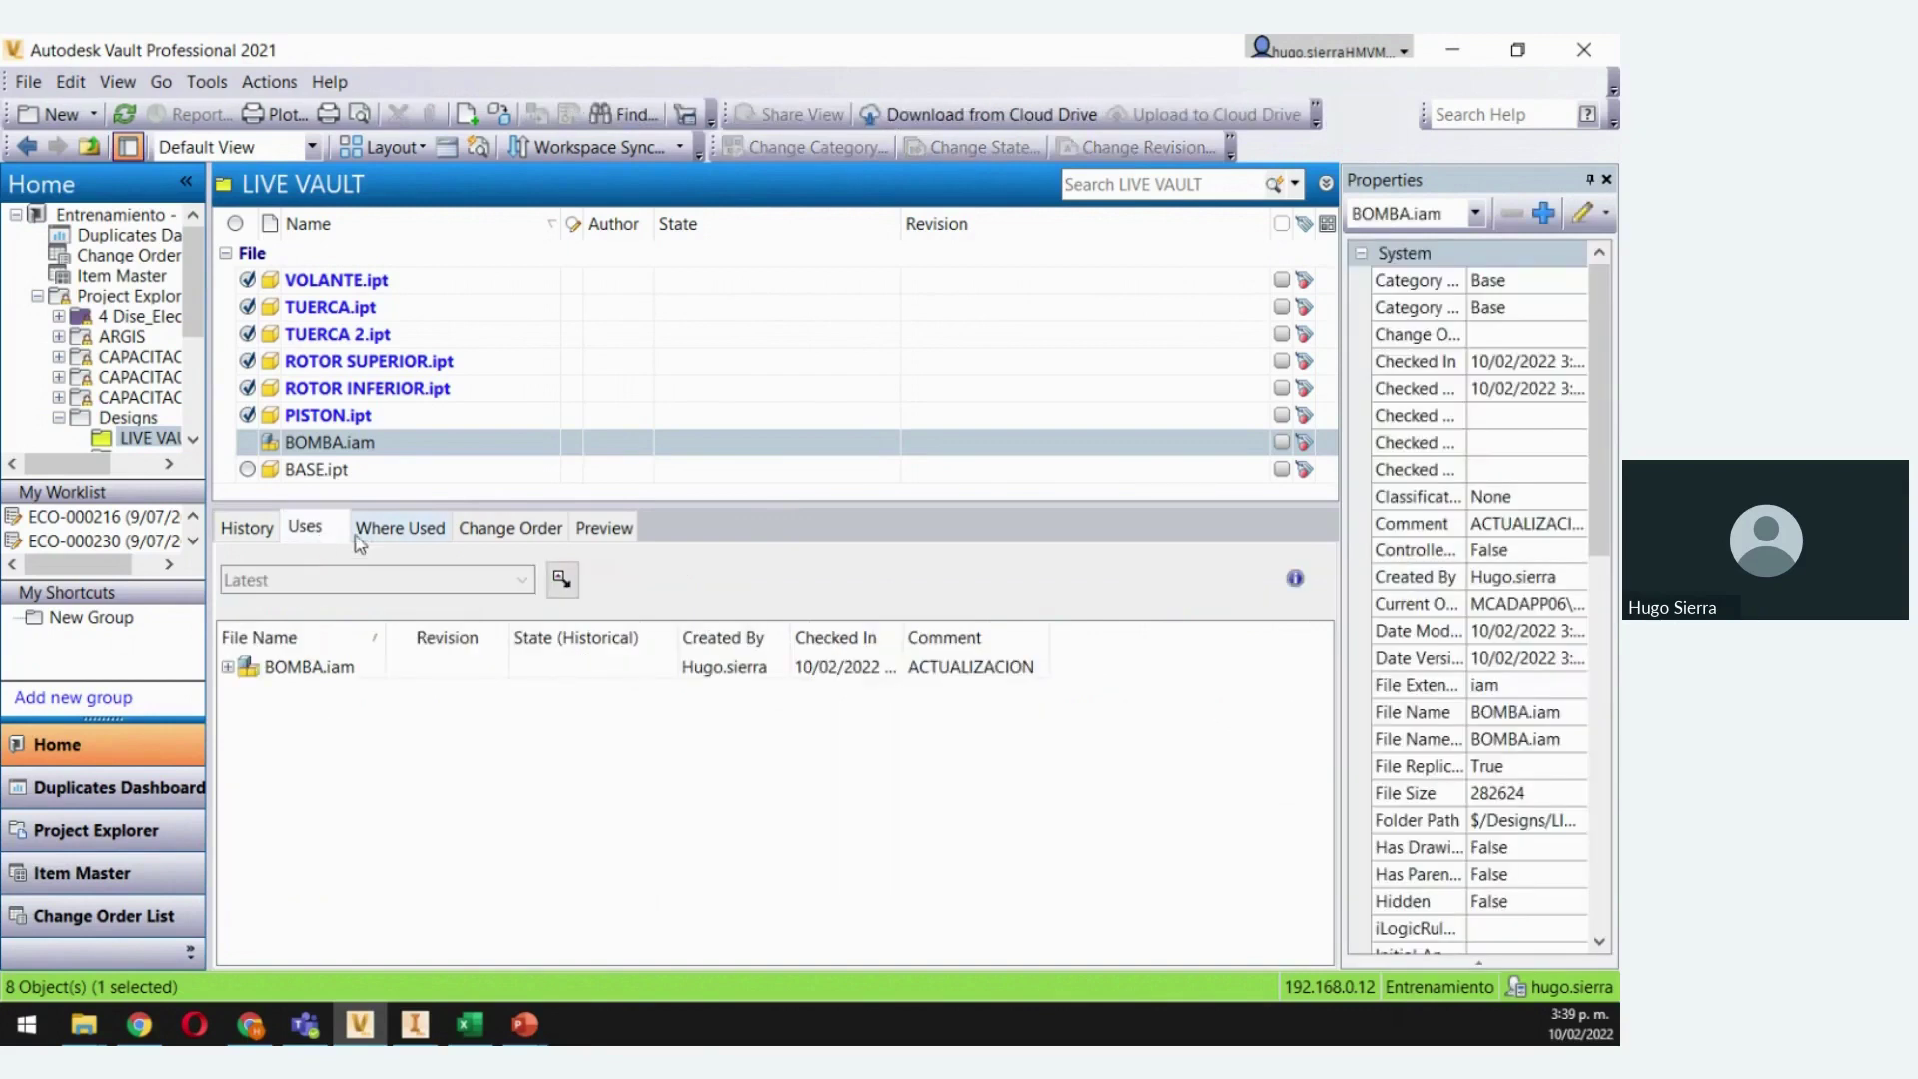
pyautogui.click(228, 667)
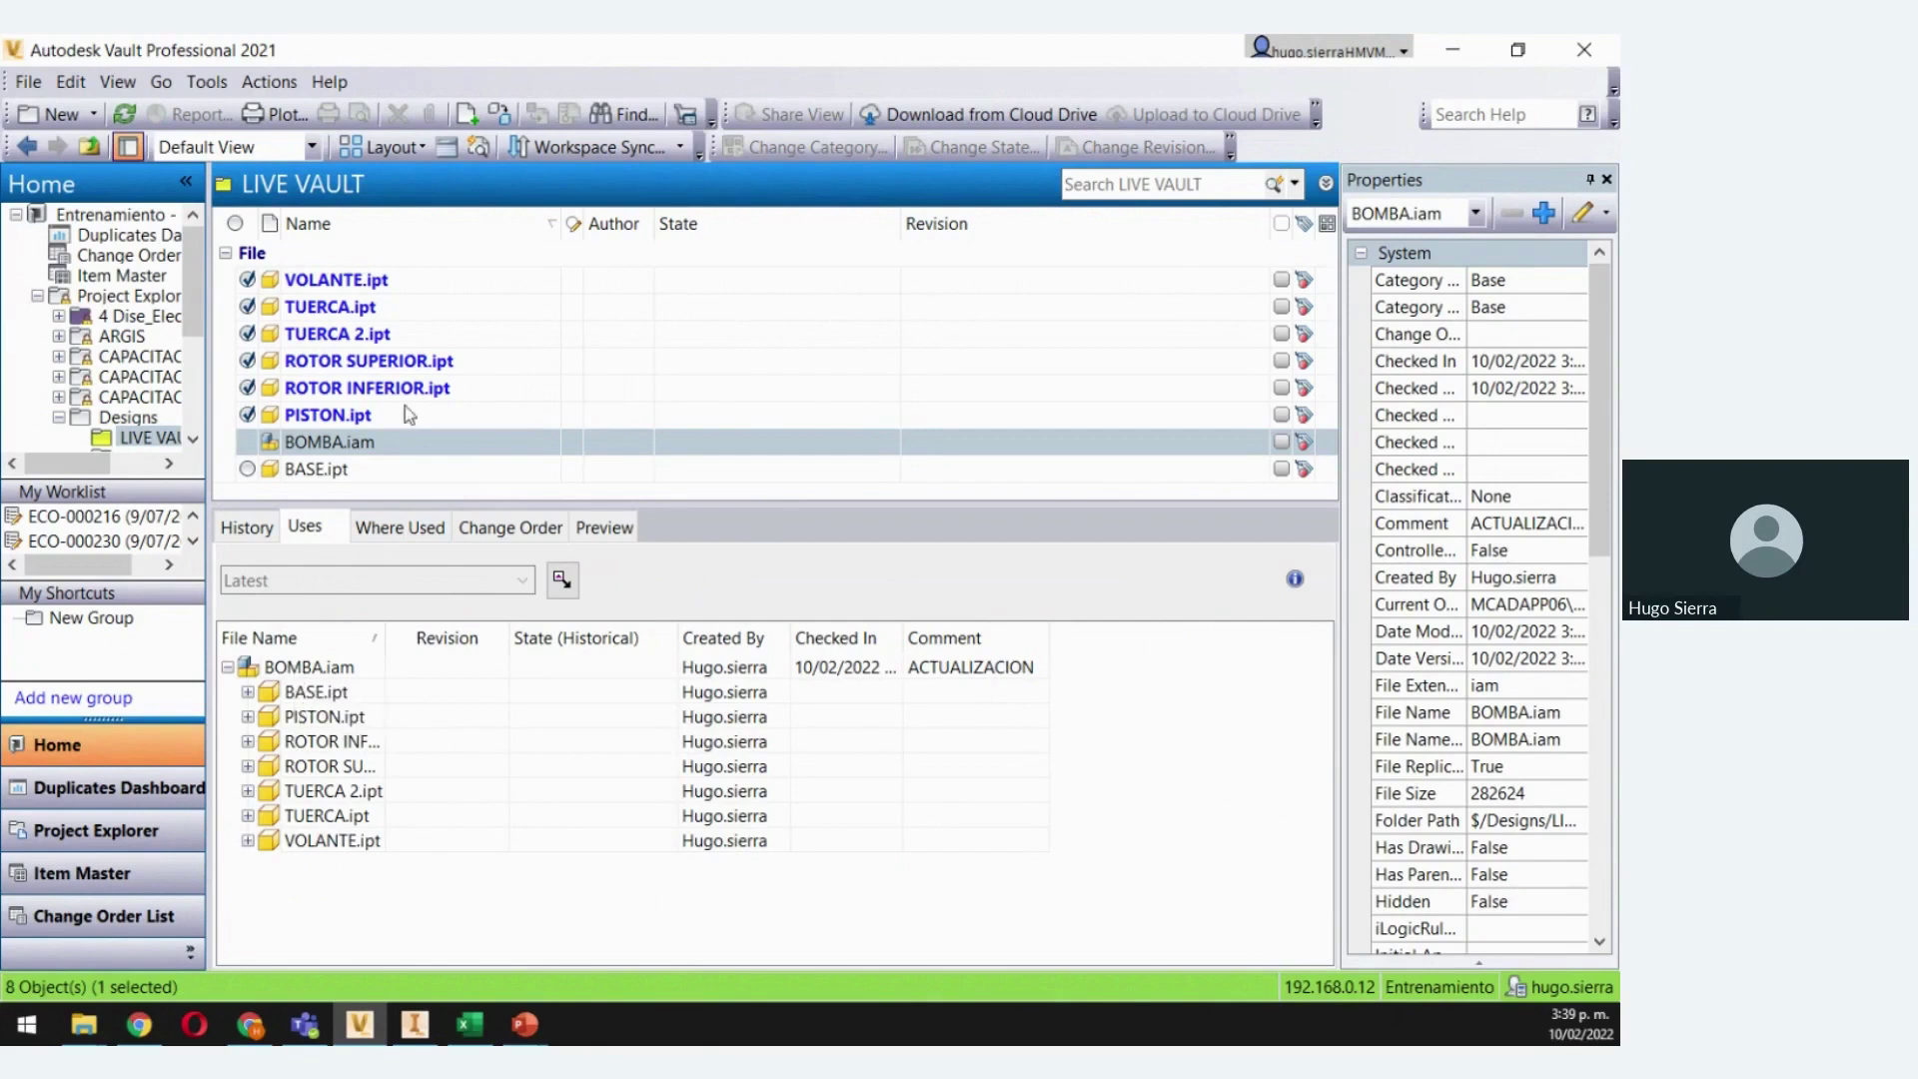
pyautogui.click(396, 537)
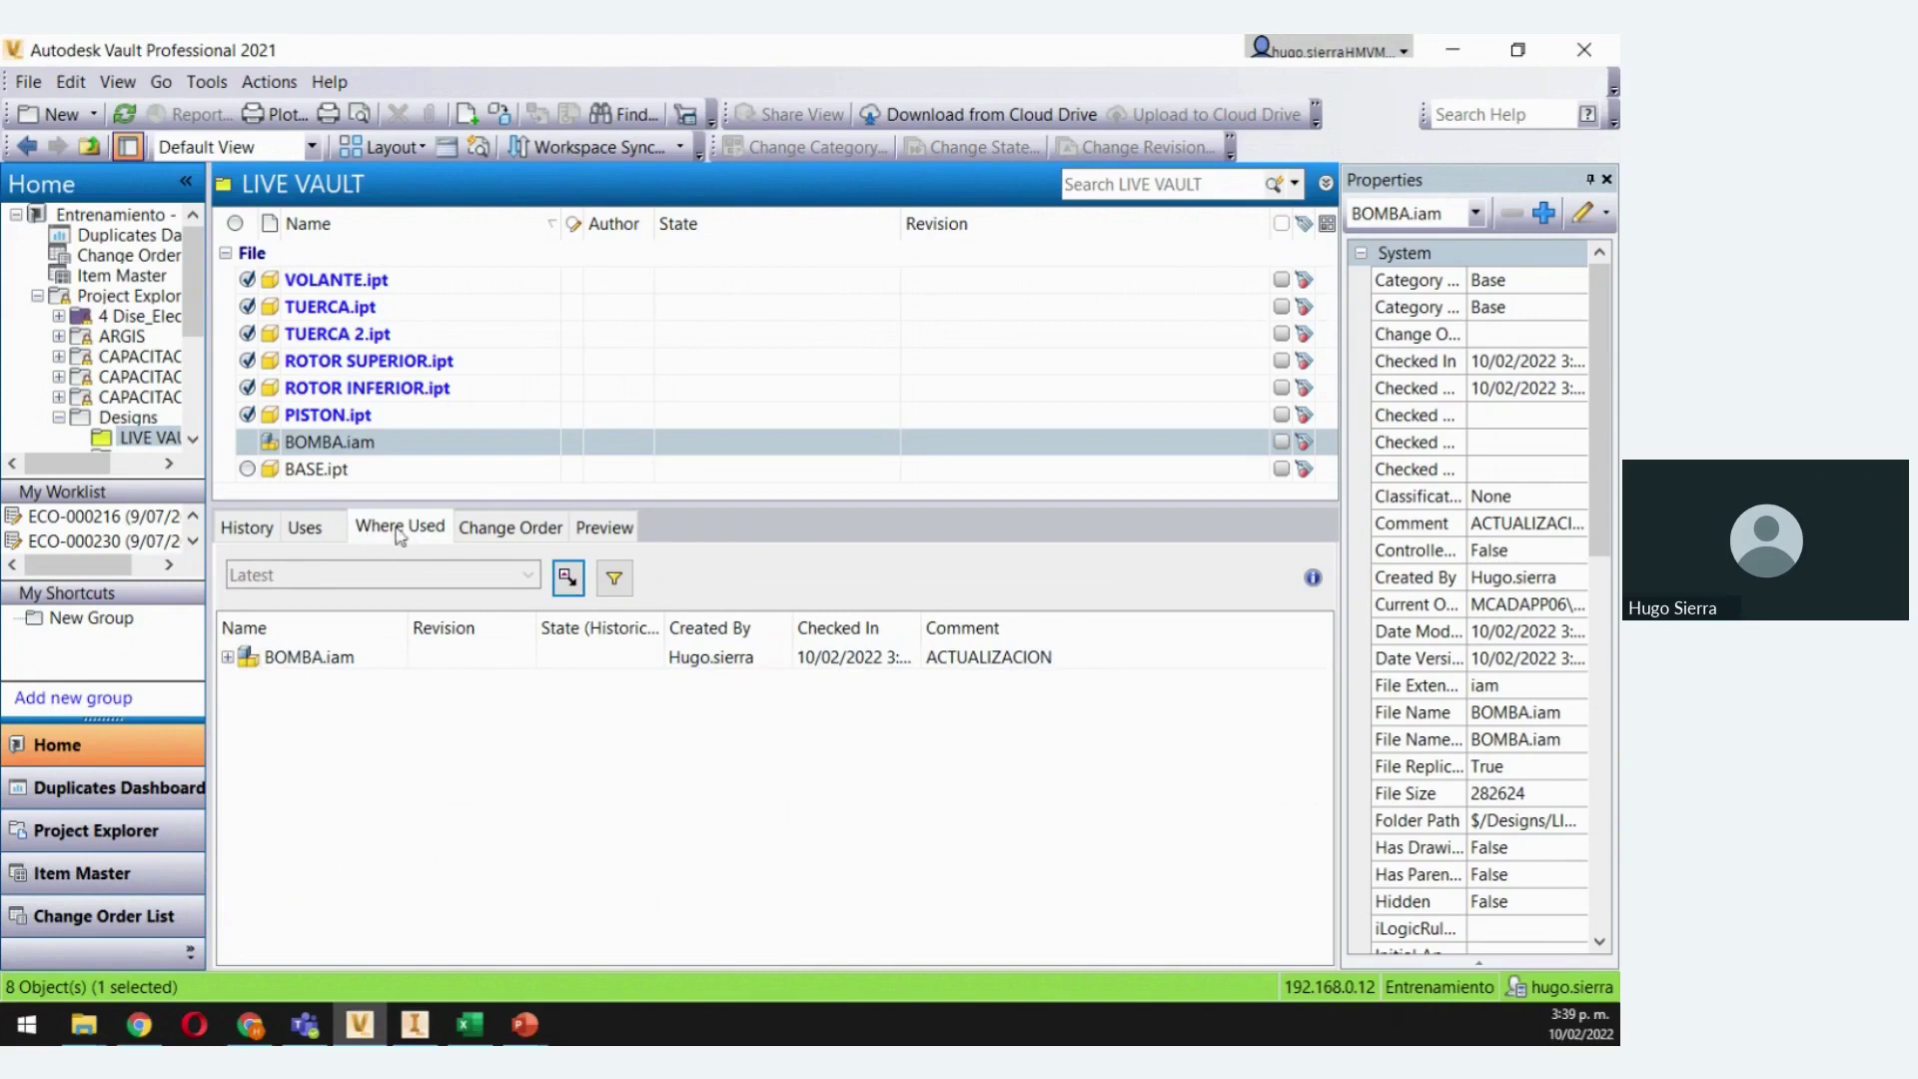
pyautogui.click(301, 659)
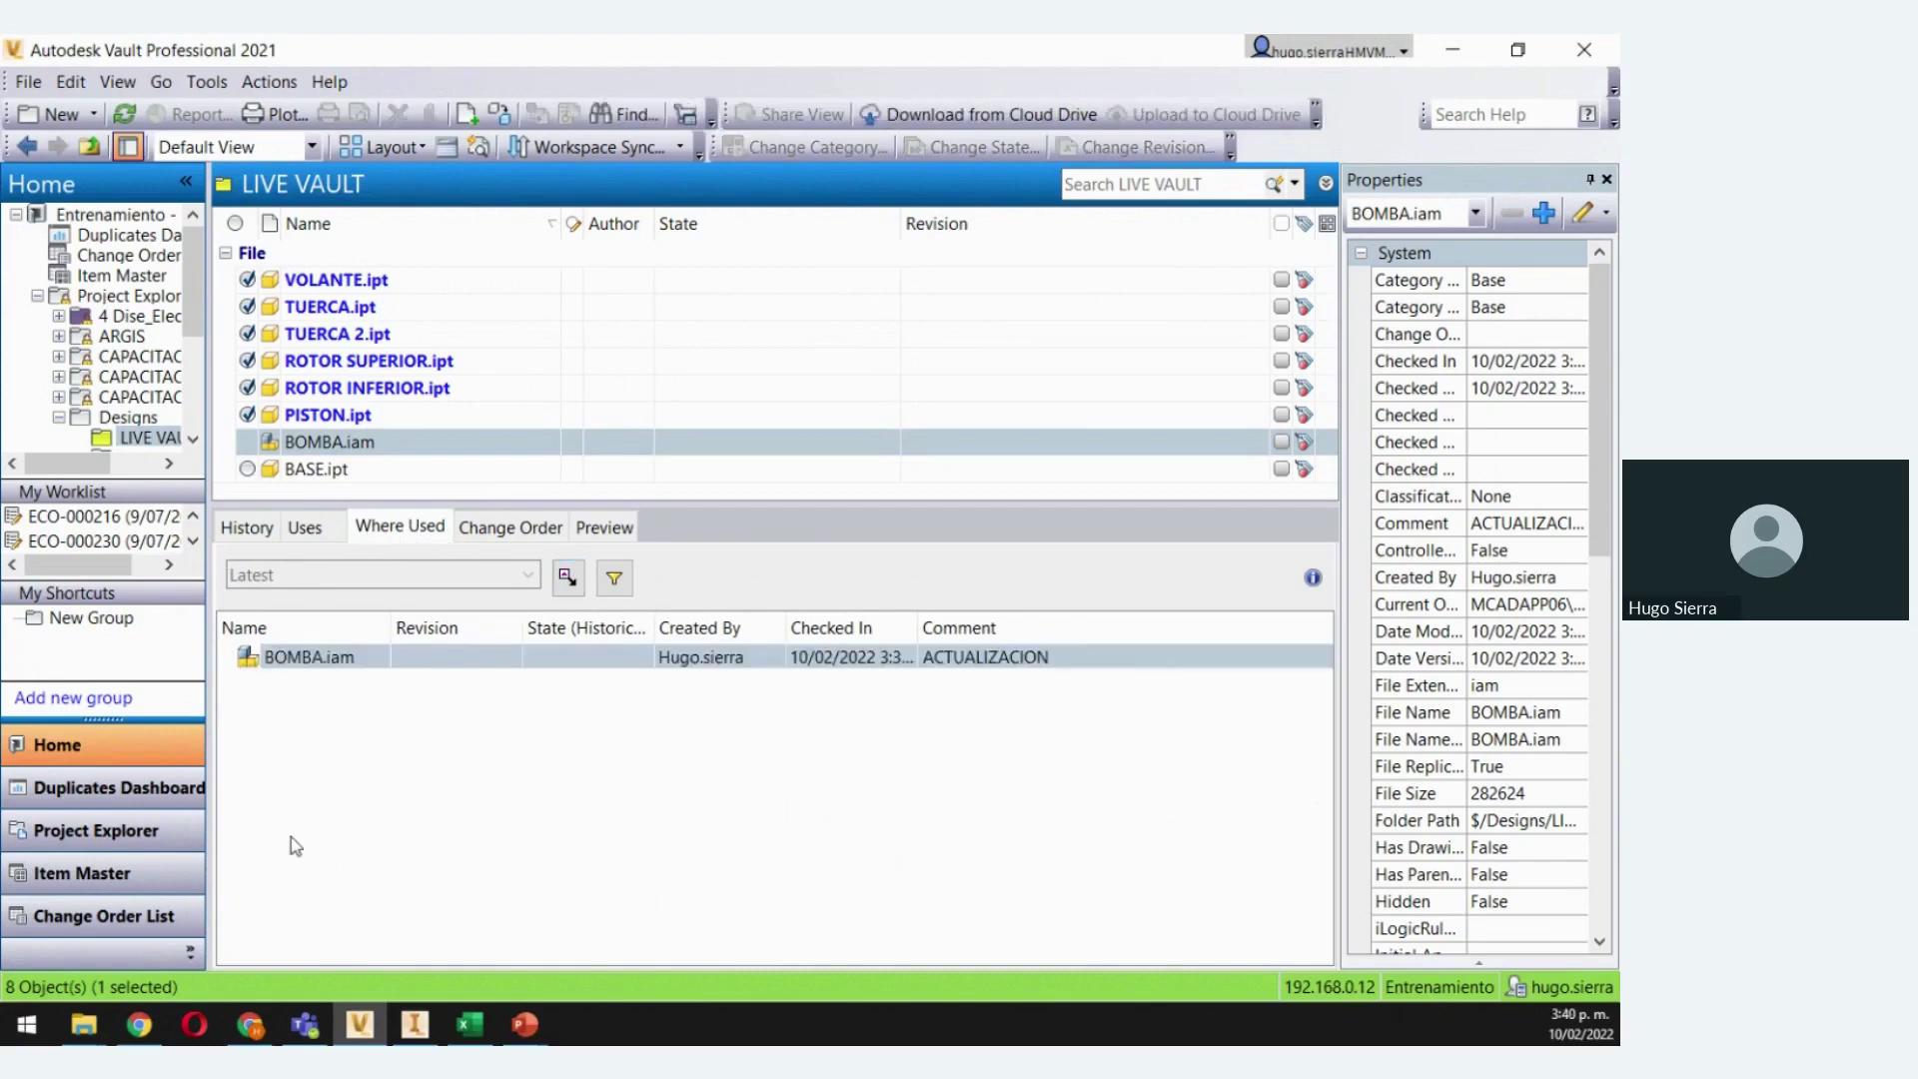
pyautogui.click(323, 720)
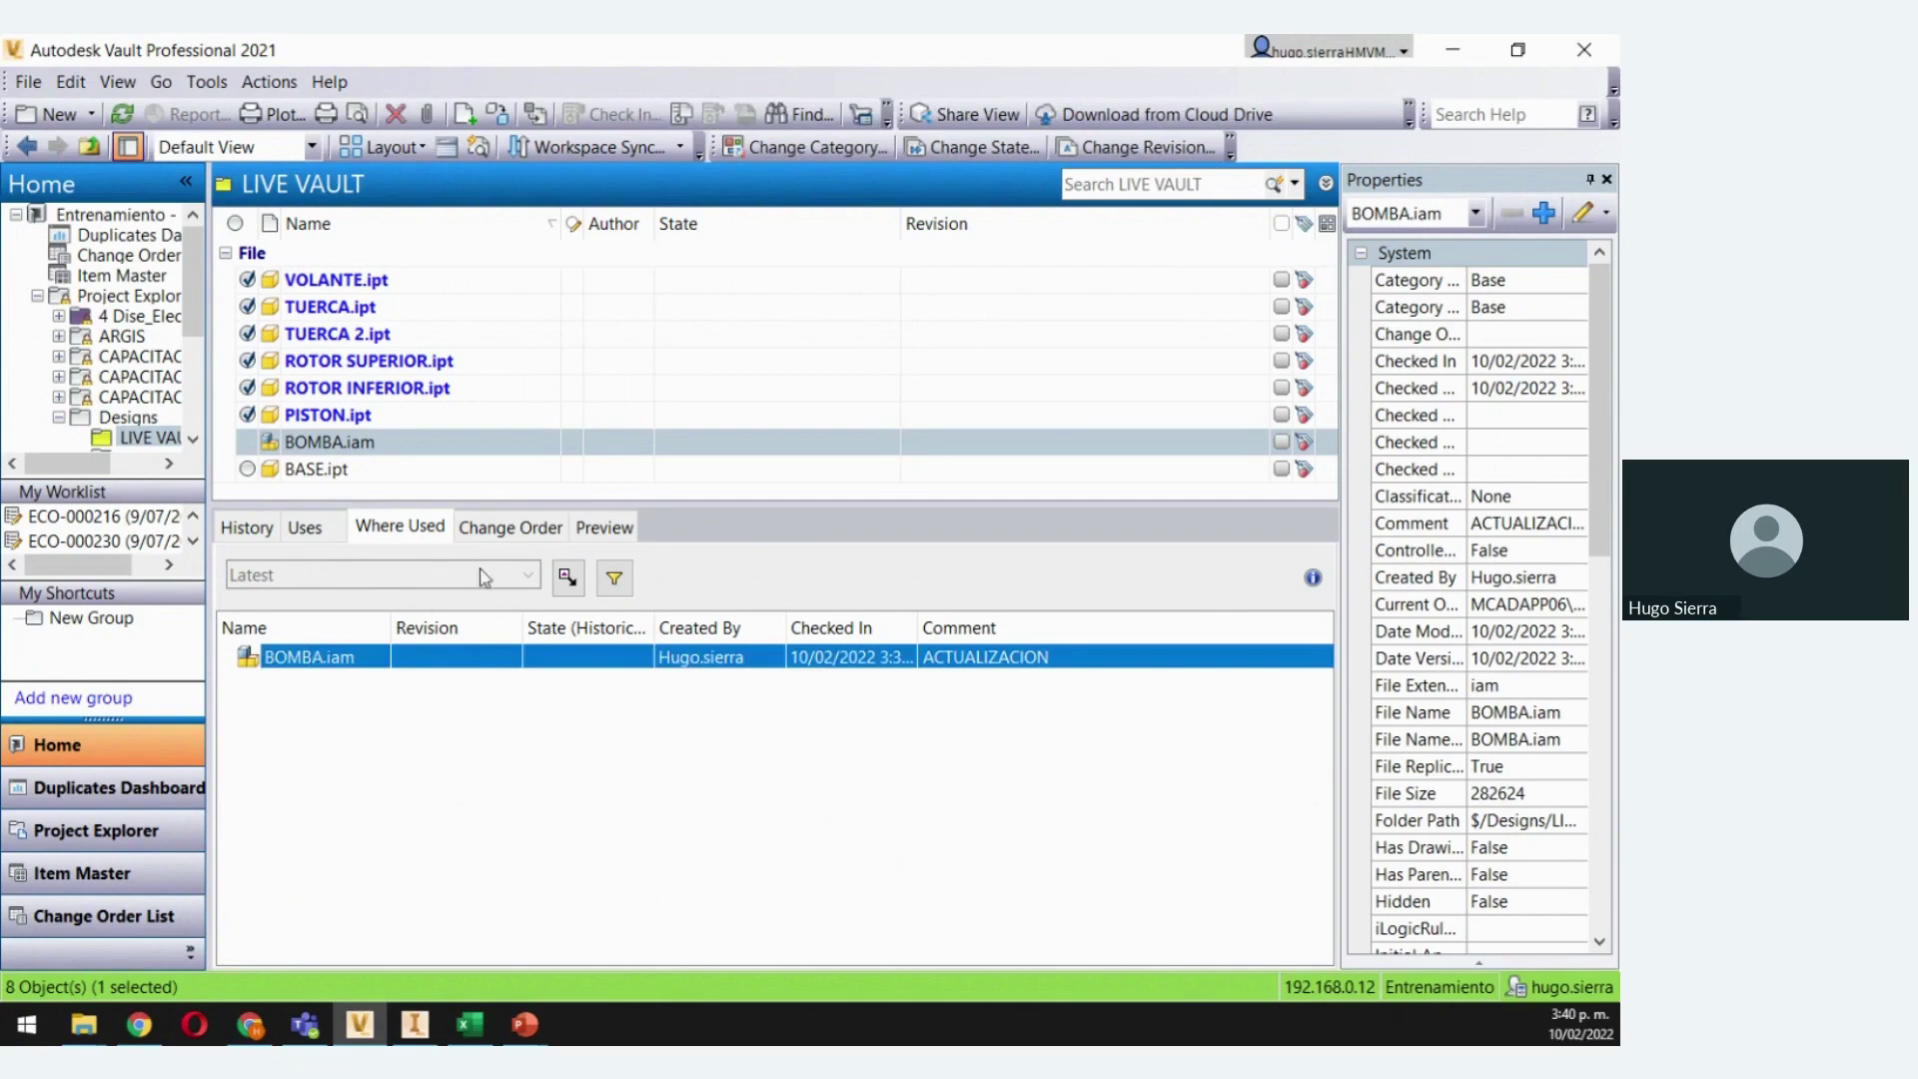
pyautogui.click(497, 535)
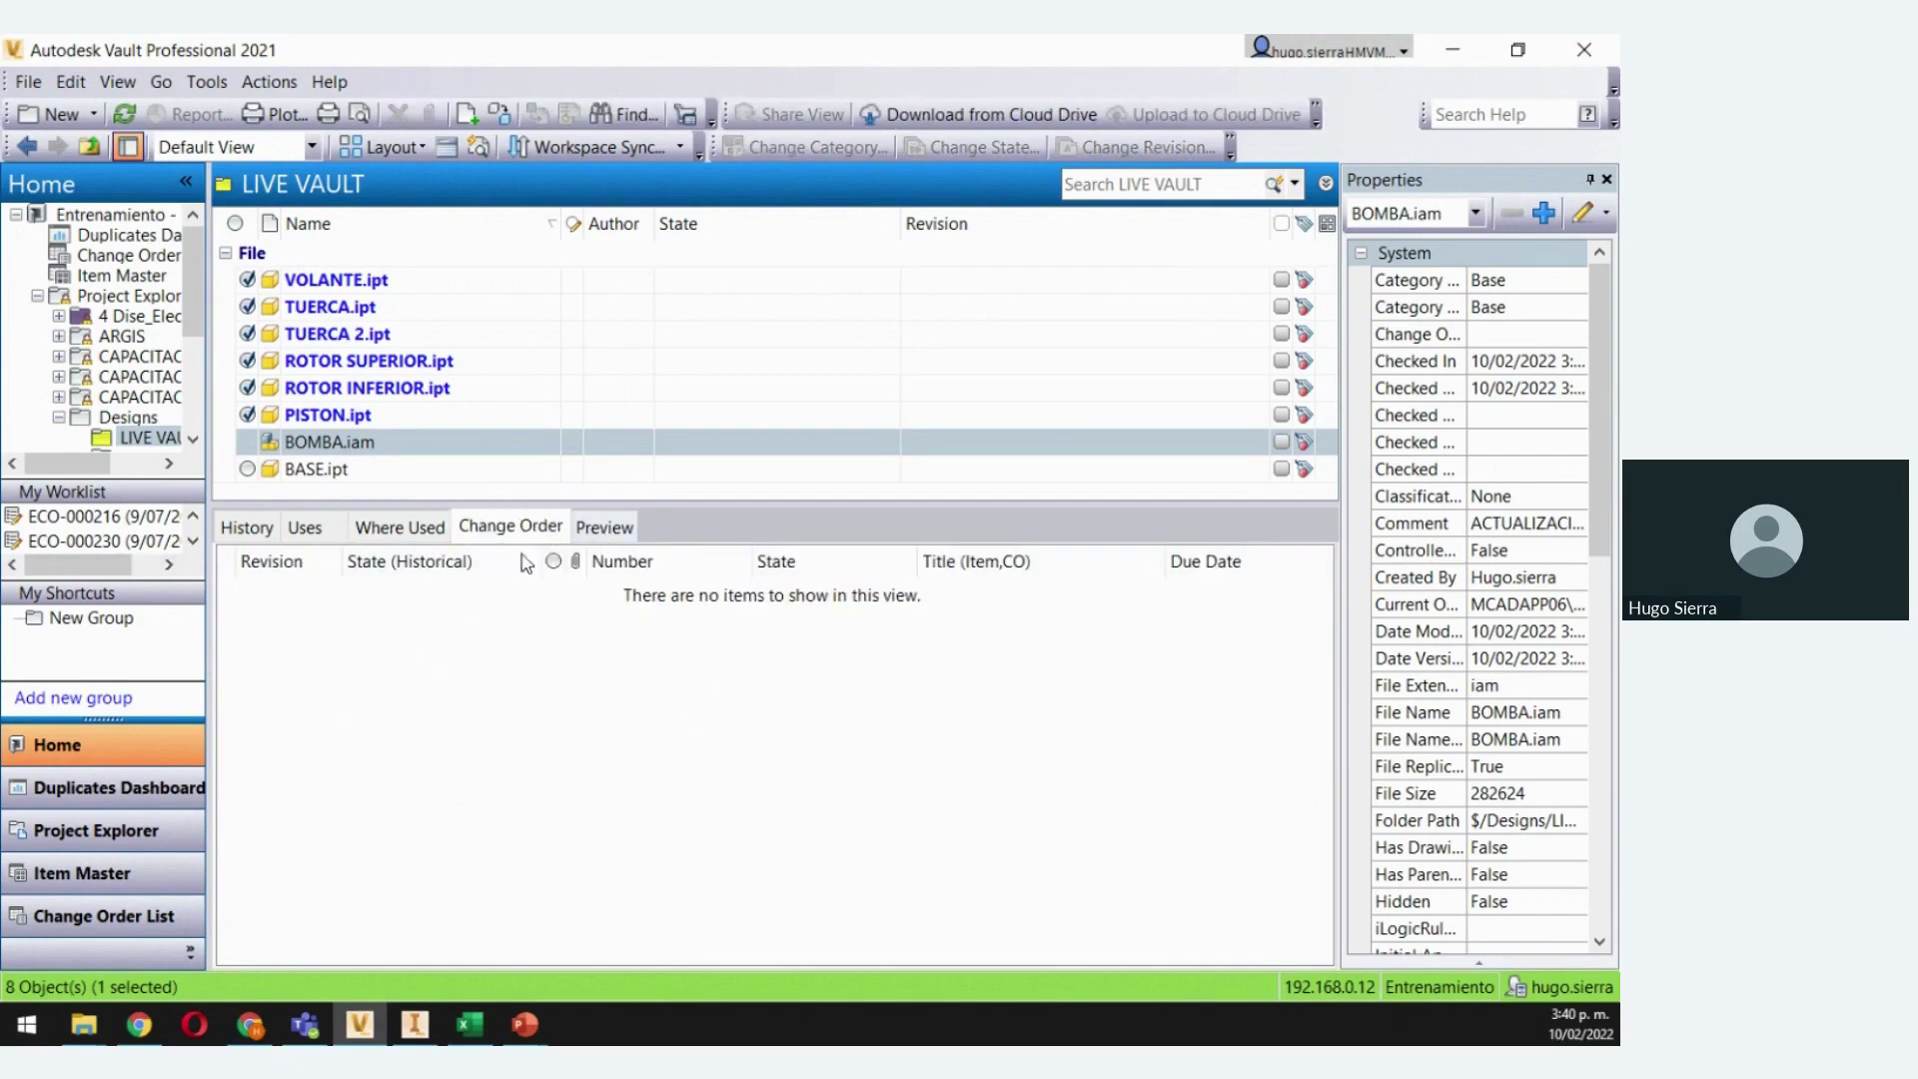
pyautogui.click(250, 527)
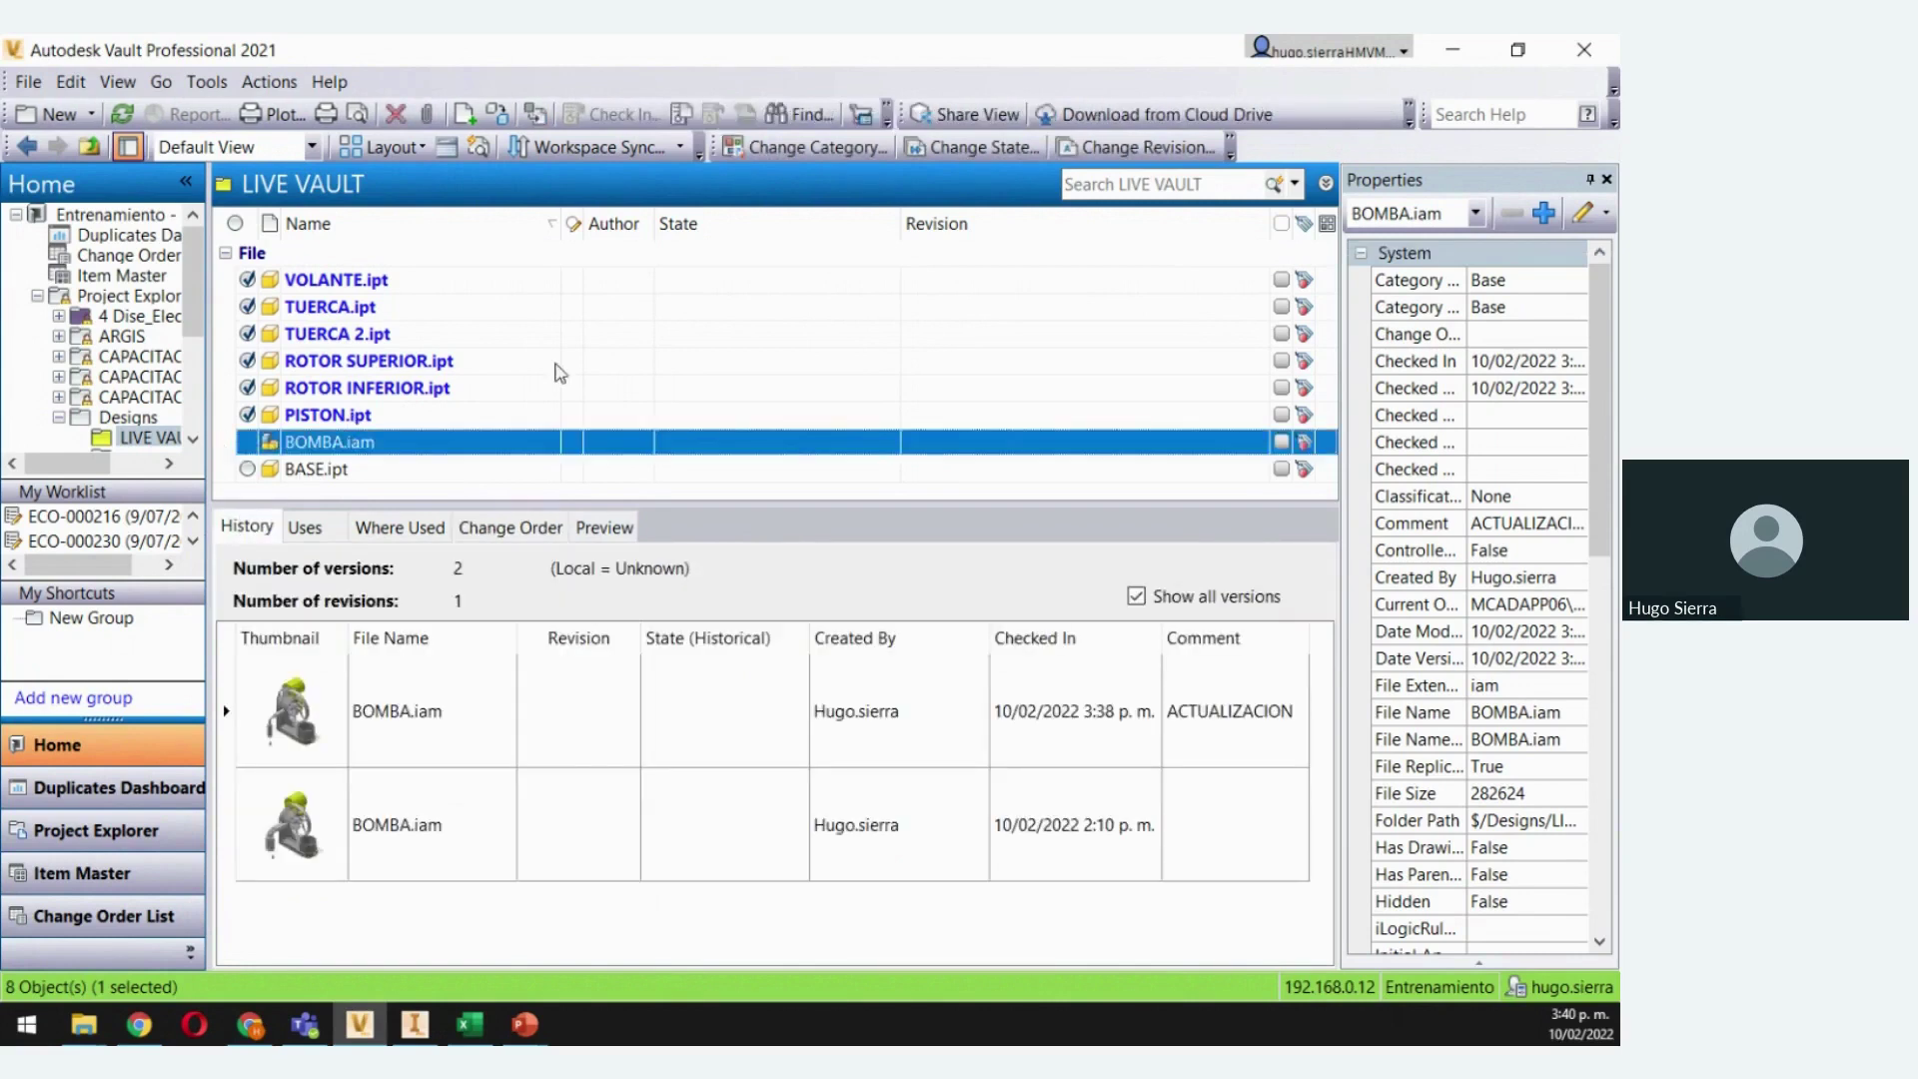
# Assign BOMBA.iam the CICLO DE VIDA lifecycle and change its state to Revision
pyautogui.click(977, 147)
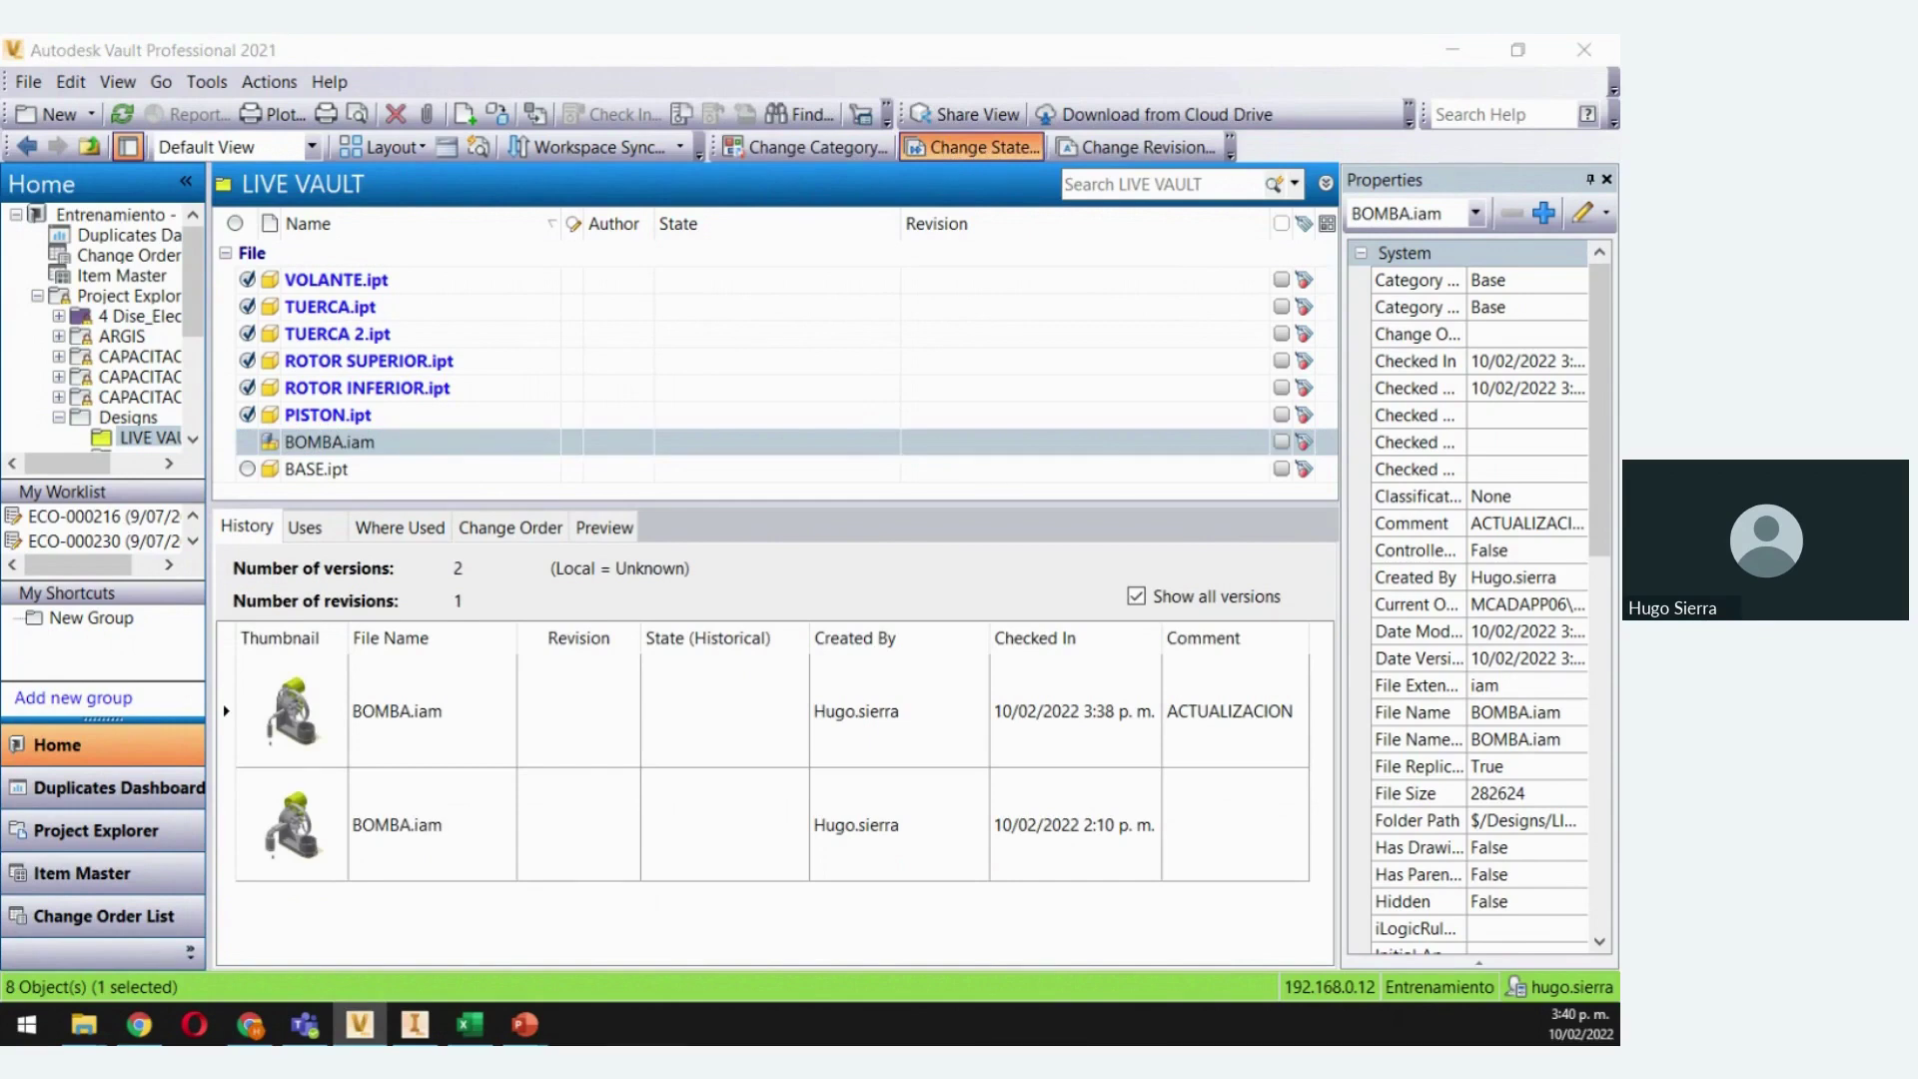
pyautogui.moveTo(475, 140); pyautogui.dragTo(698, 100)
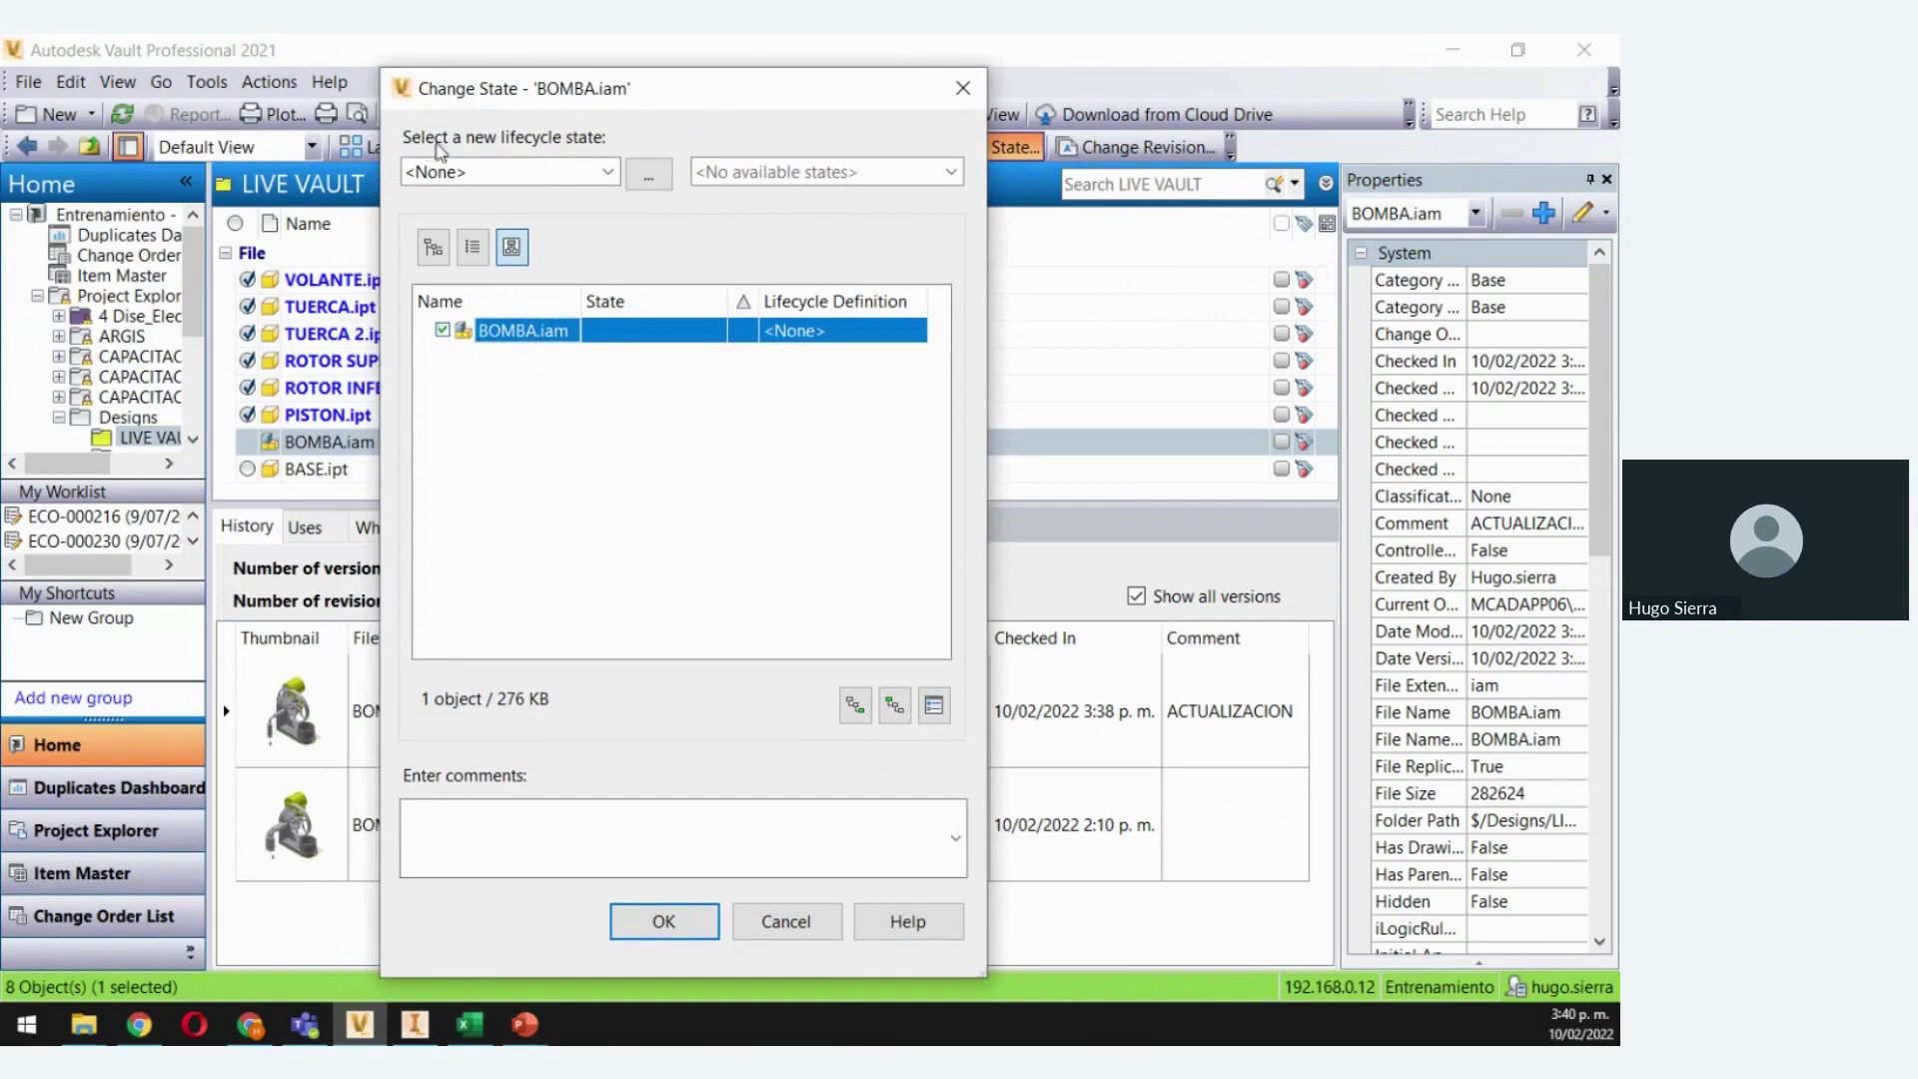
pyautogui.click(607, 171)
pyautogui.click(651, 173)
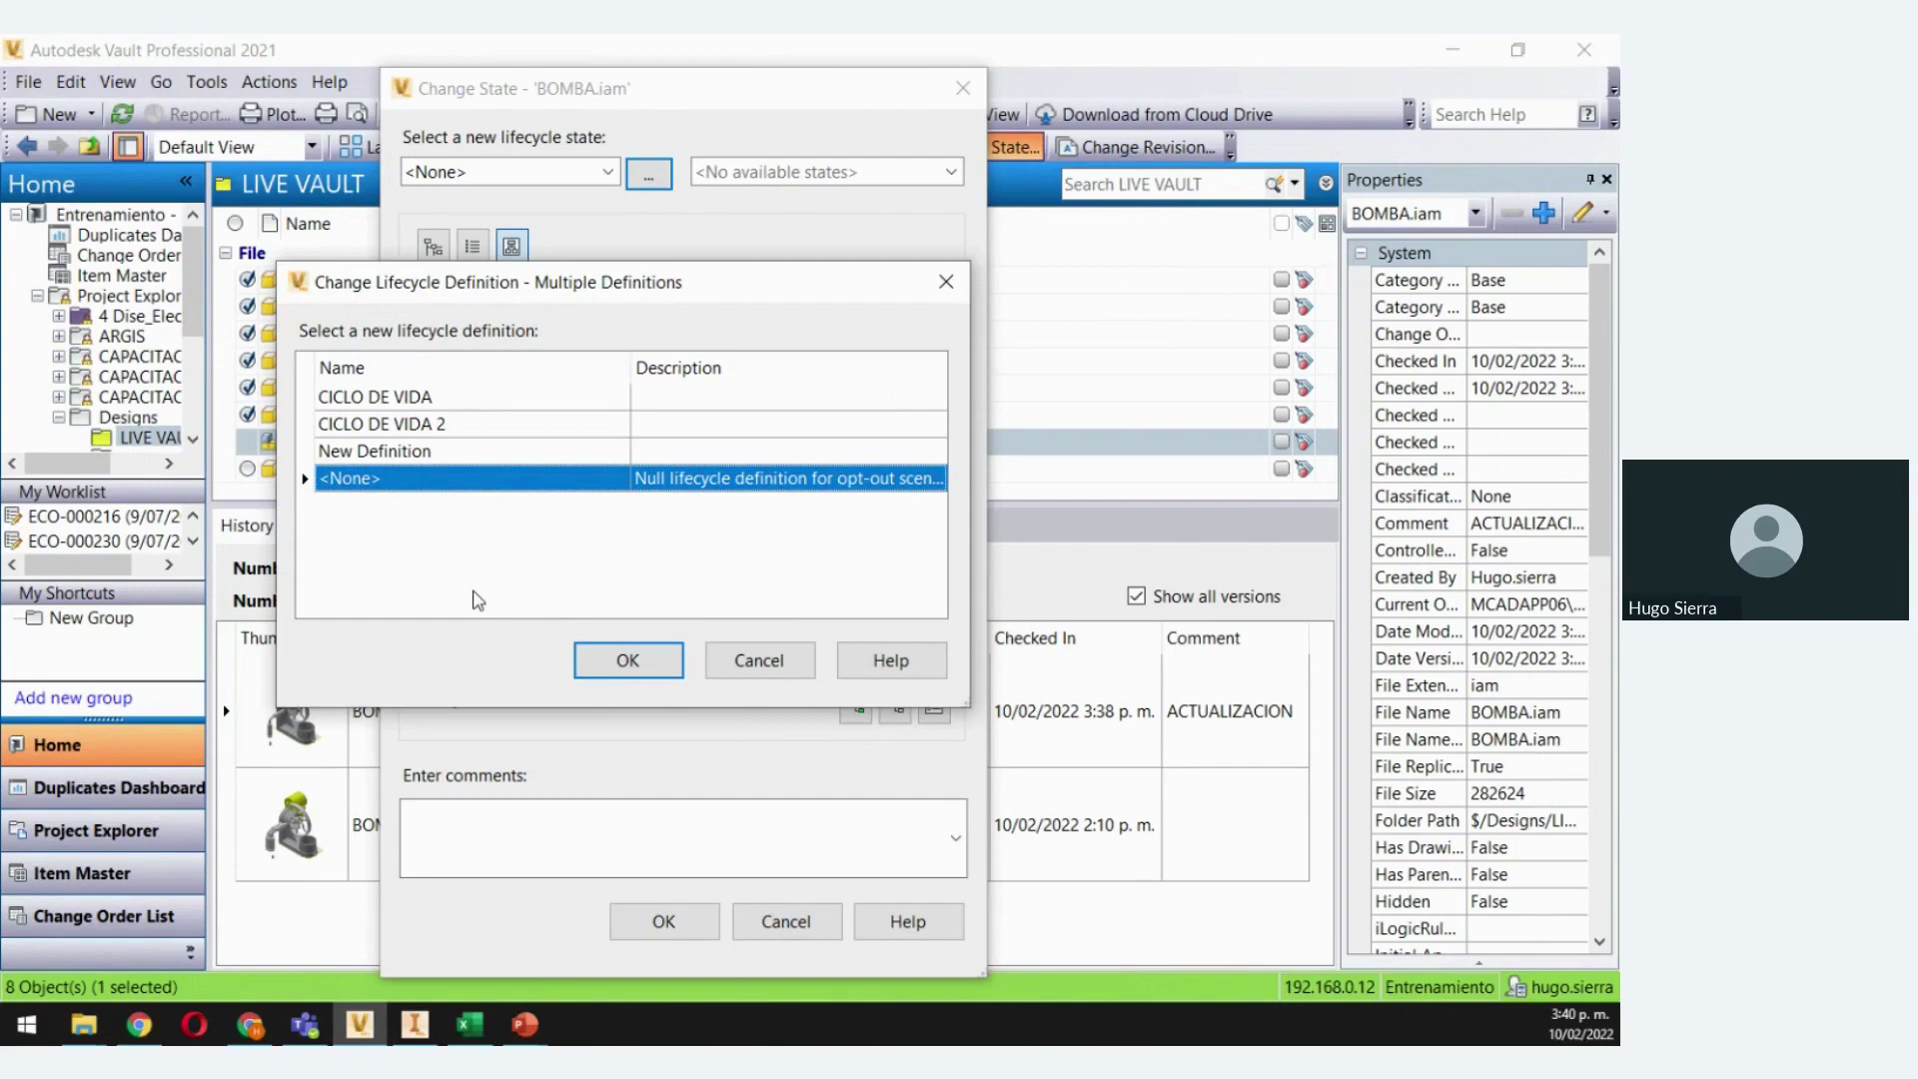
pyautogui.click(397, 399)
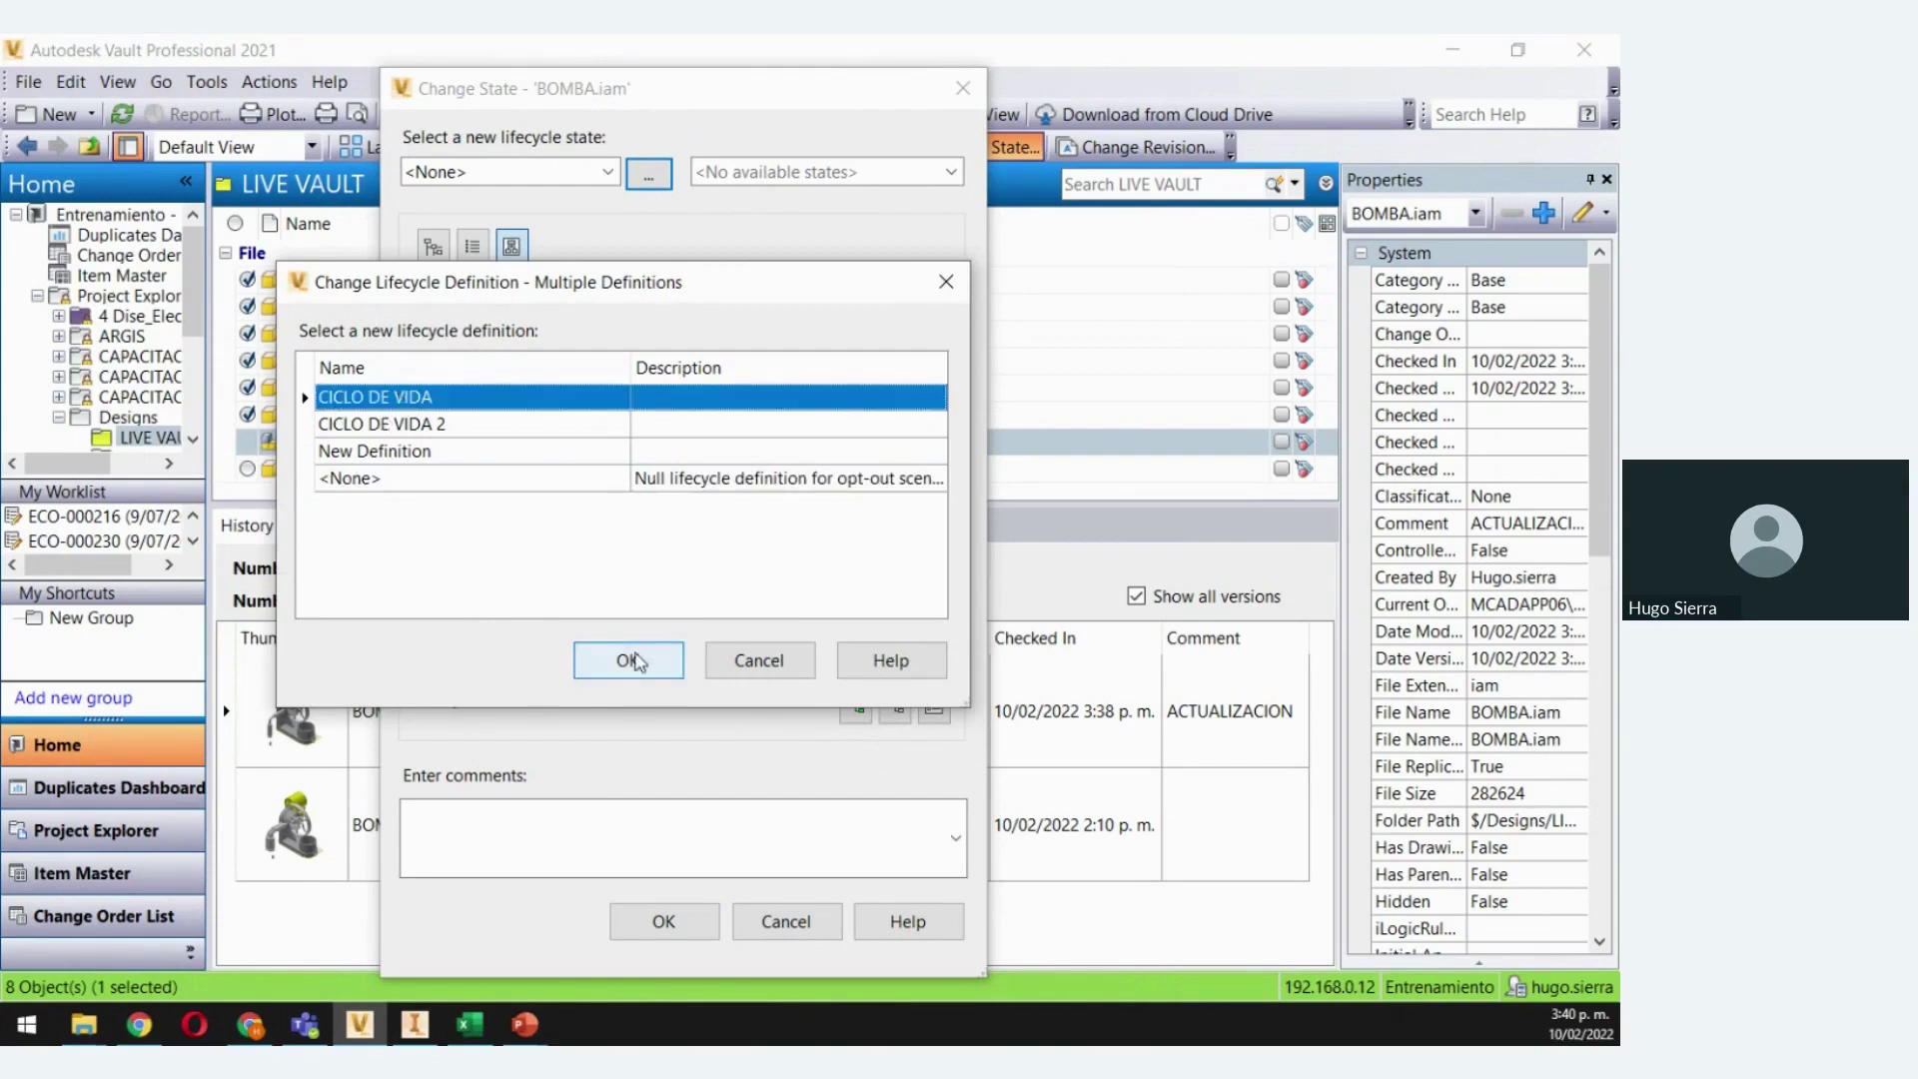
pyautogui.click(629, 658)
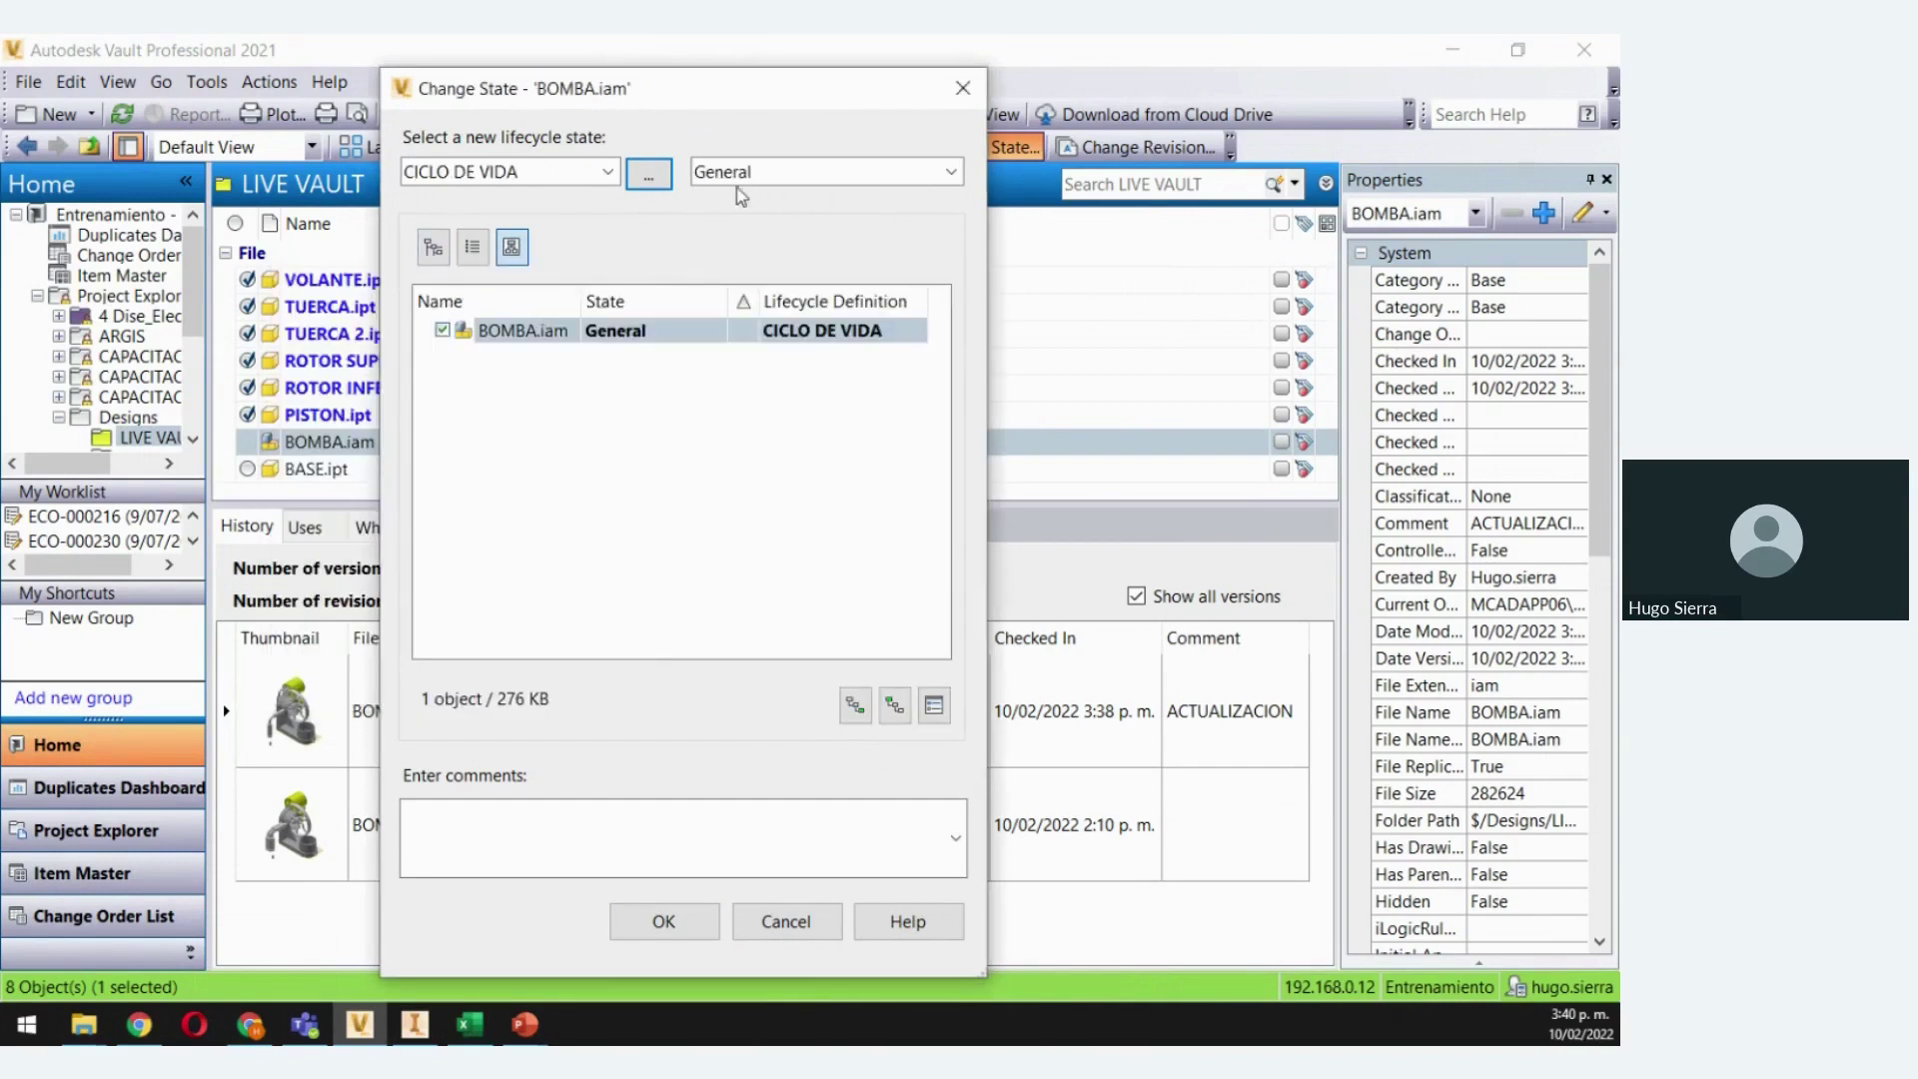
pyautogui.click(951, 172)
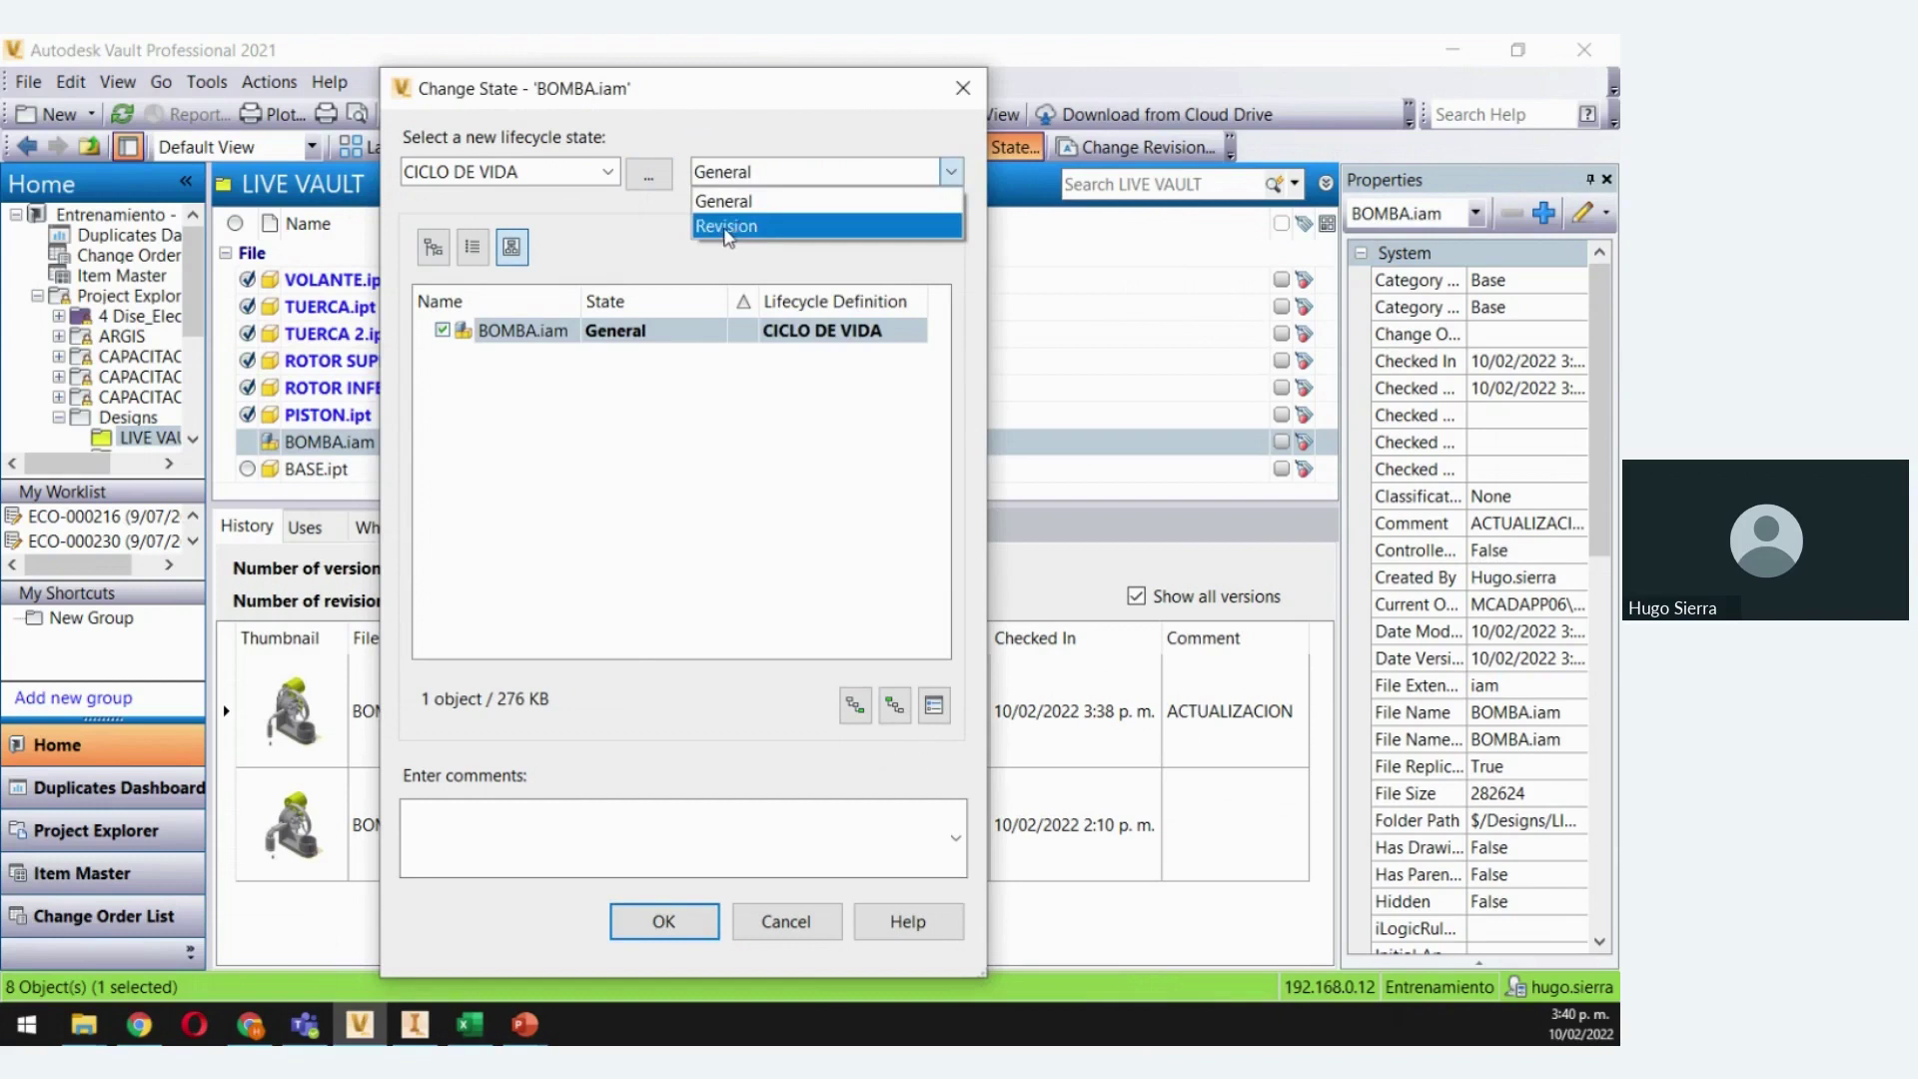
pyautogui.click(726, 227)
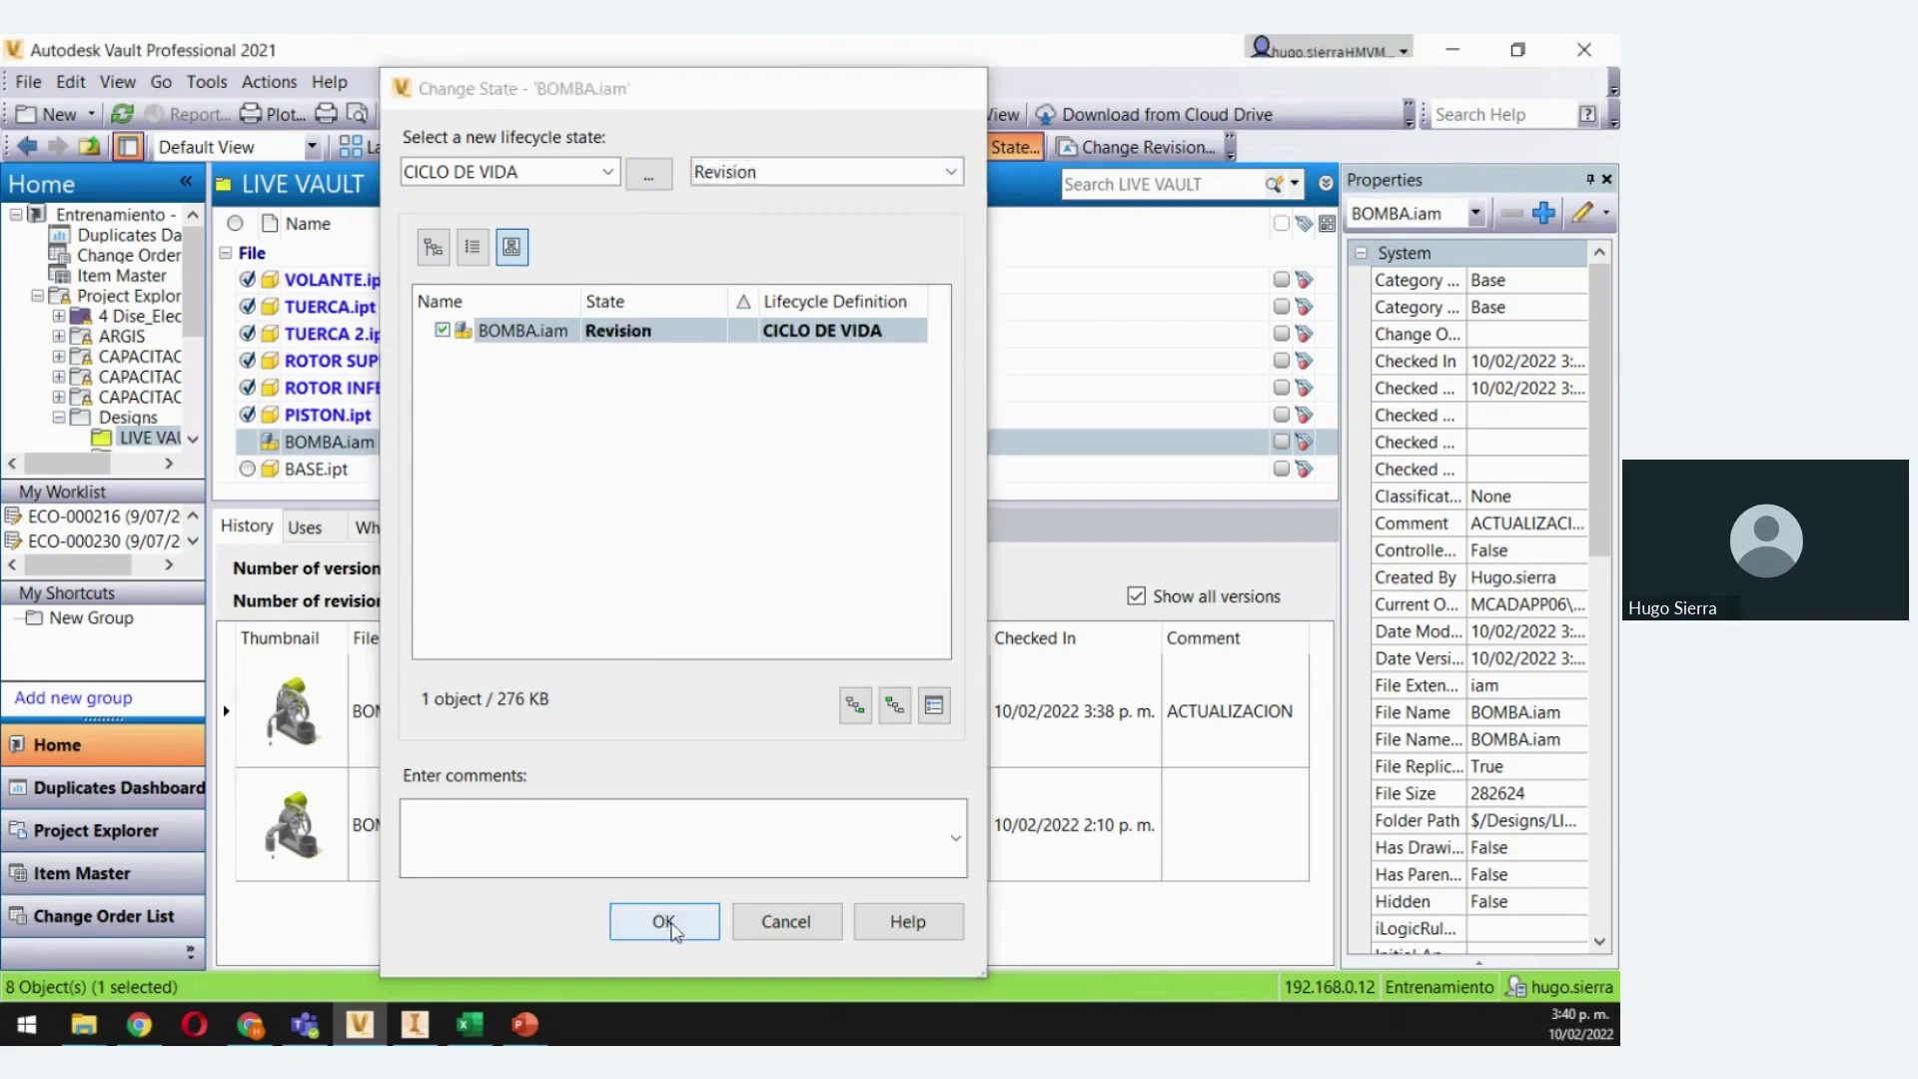
pyautogui.click(664, 920)
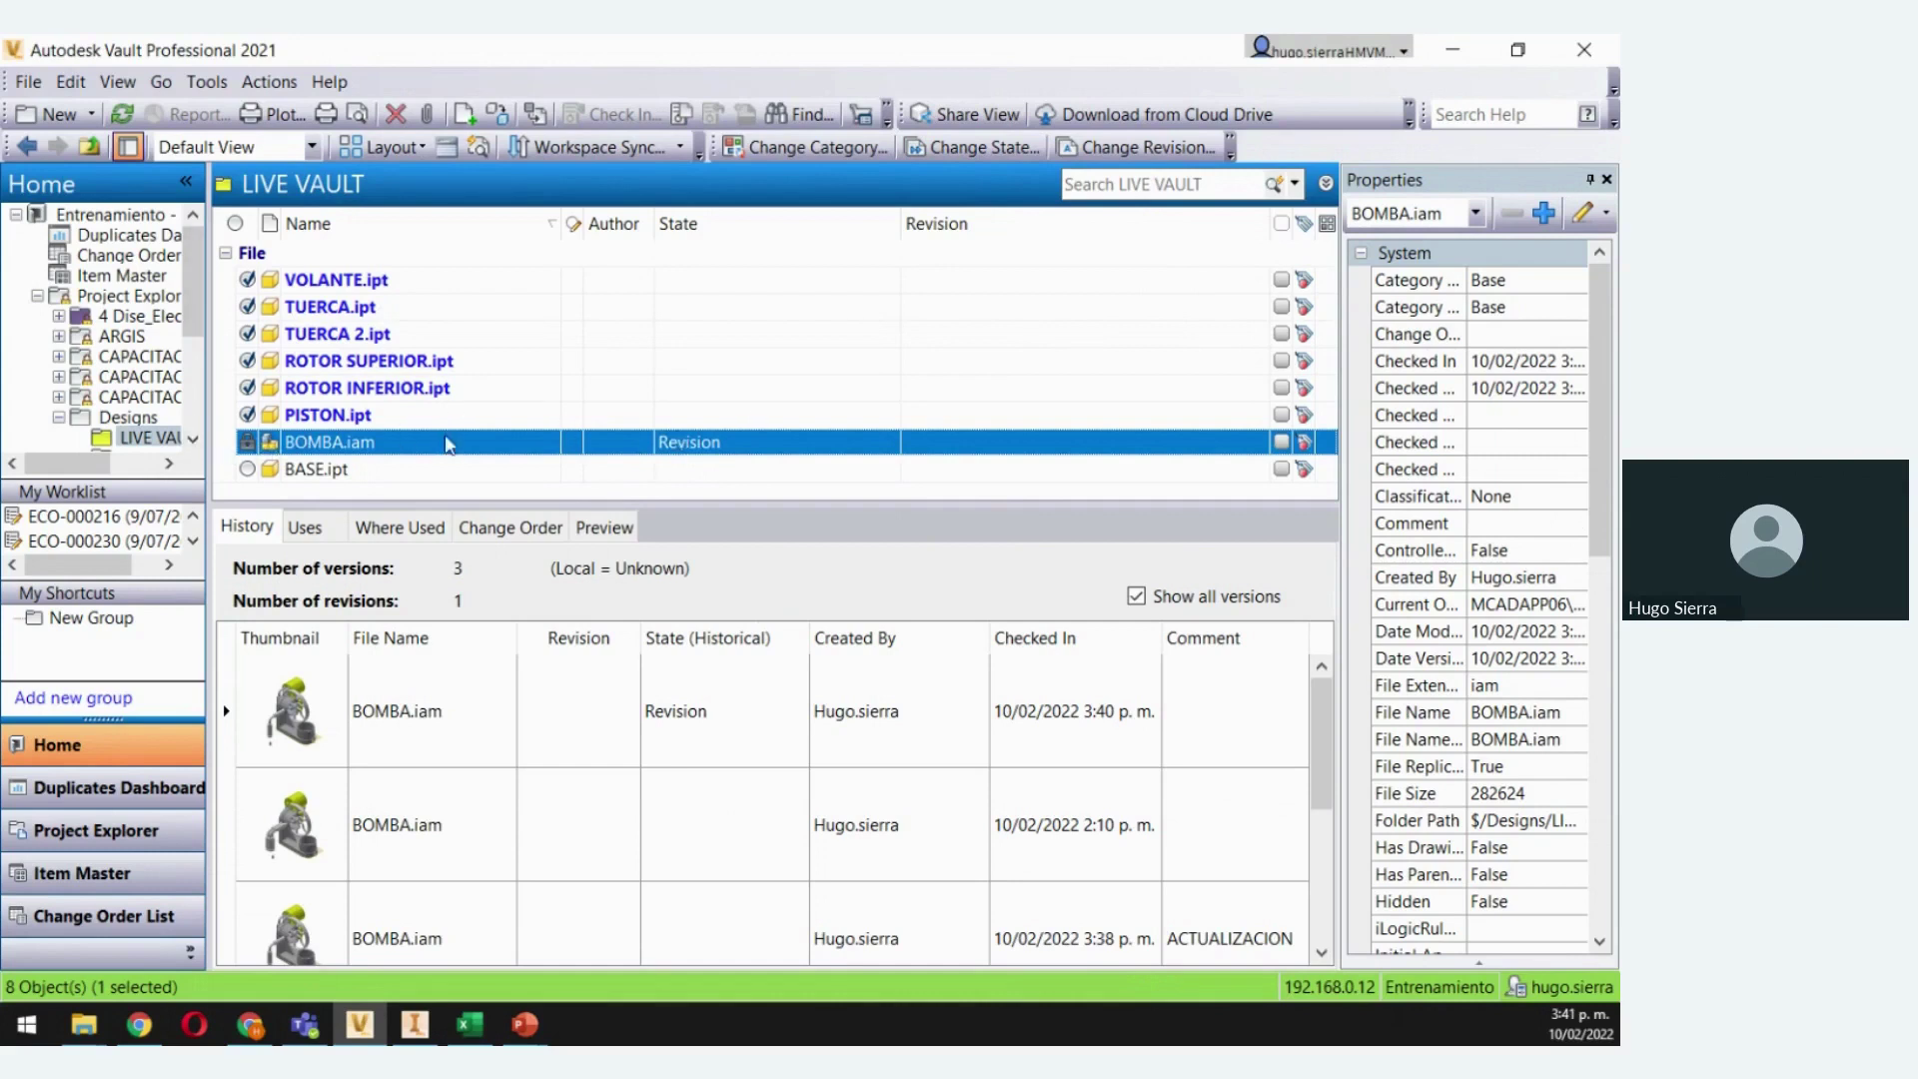
# Reopen BOMBA.iam's Change State dialog, submit with no changes, cancel, then select BASE.ipt
pyautogui.rightClick(319, 447)
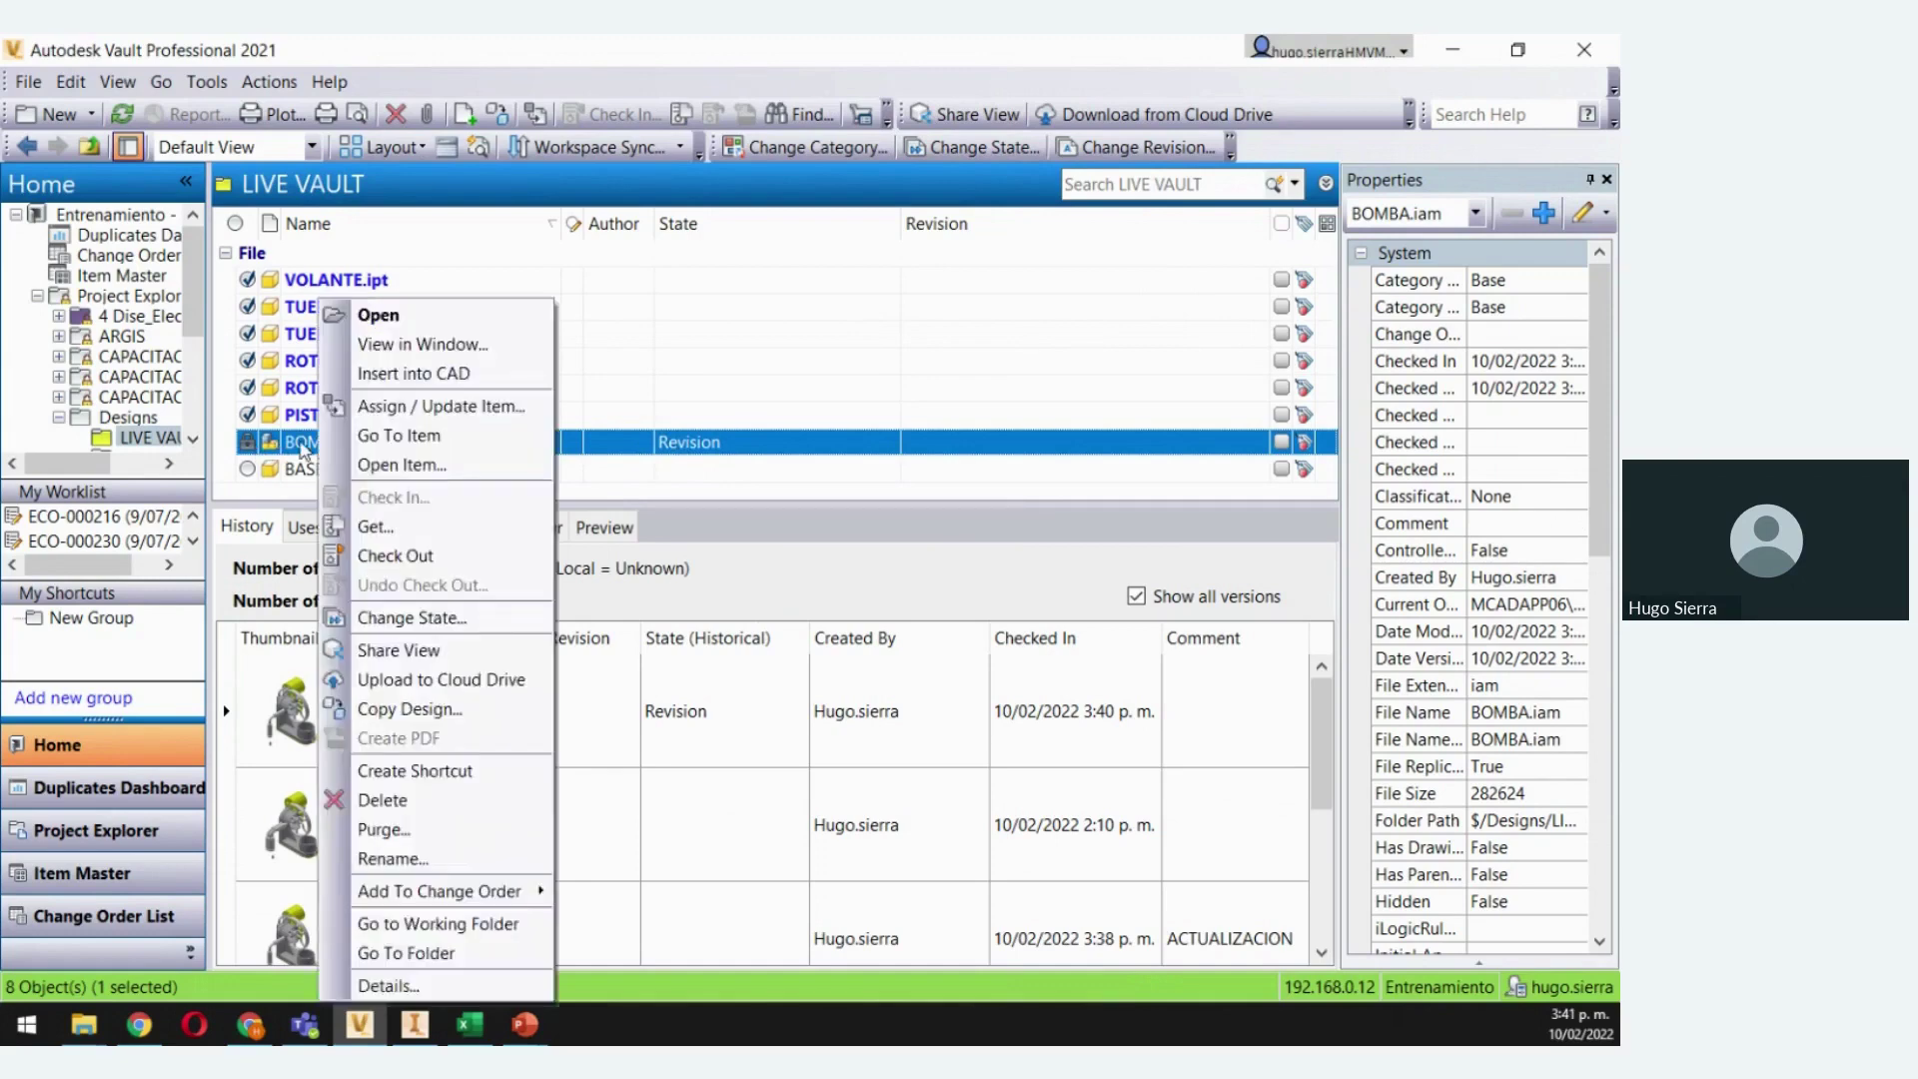
pyautogui.click(848, 287)
pyautogui.click(973, 146)
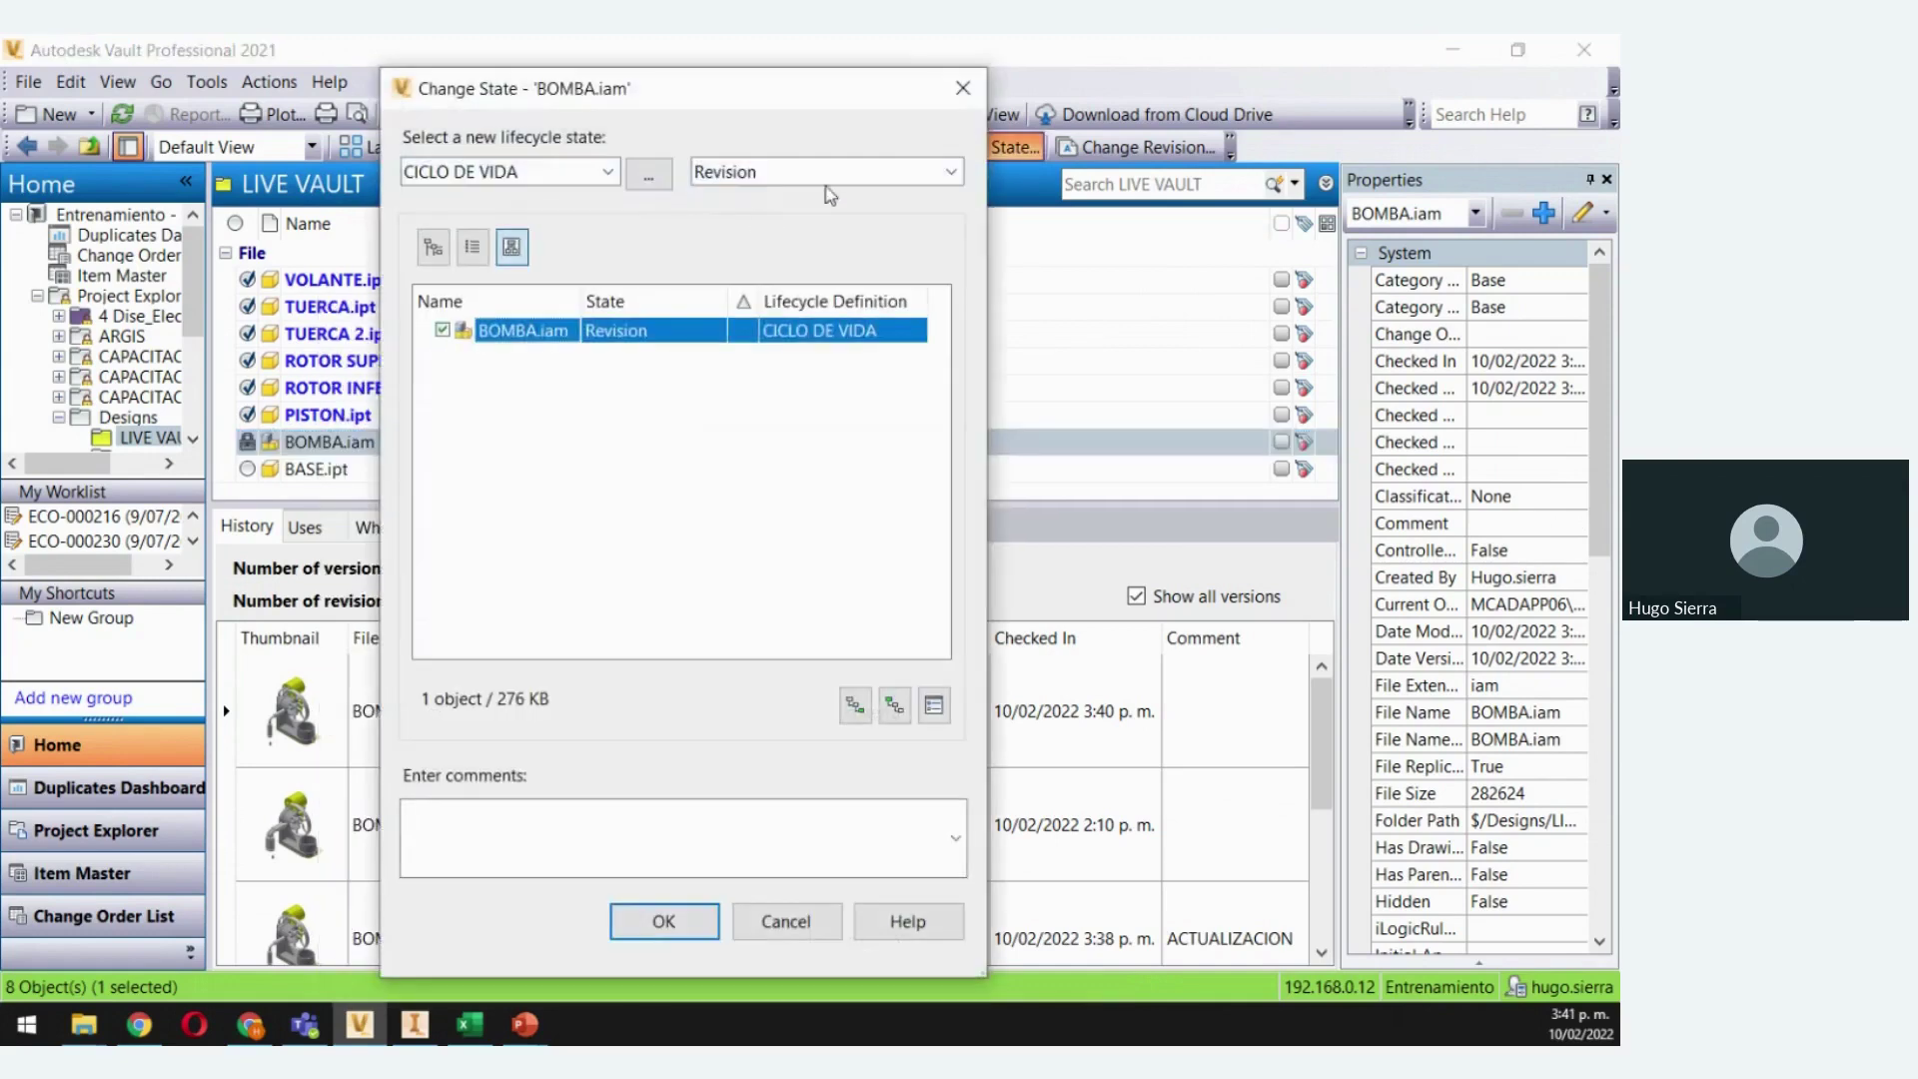
pyautogui.click(940, 174)
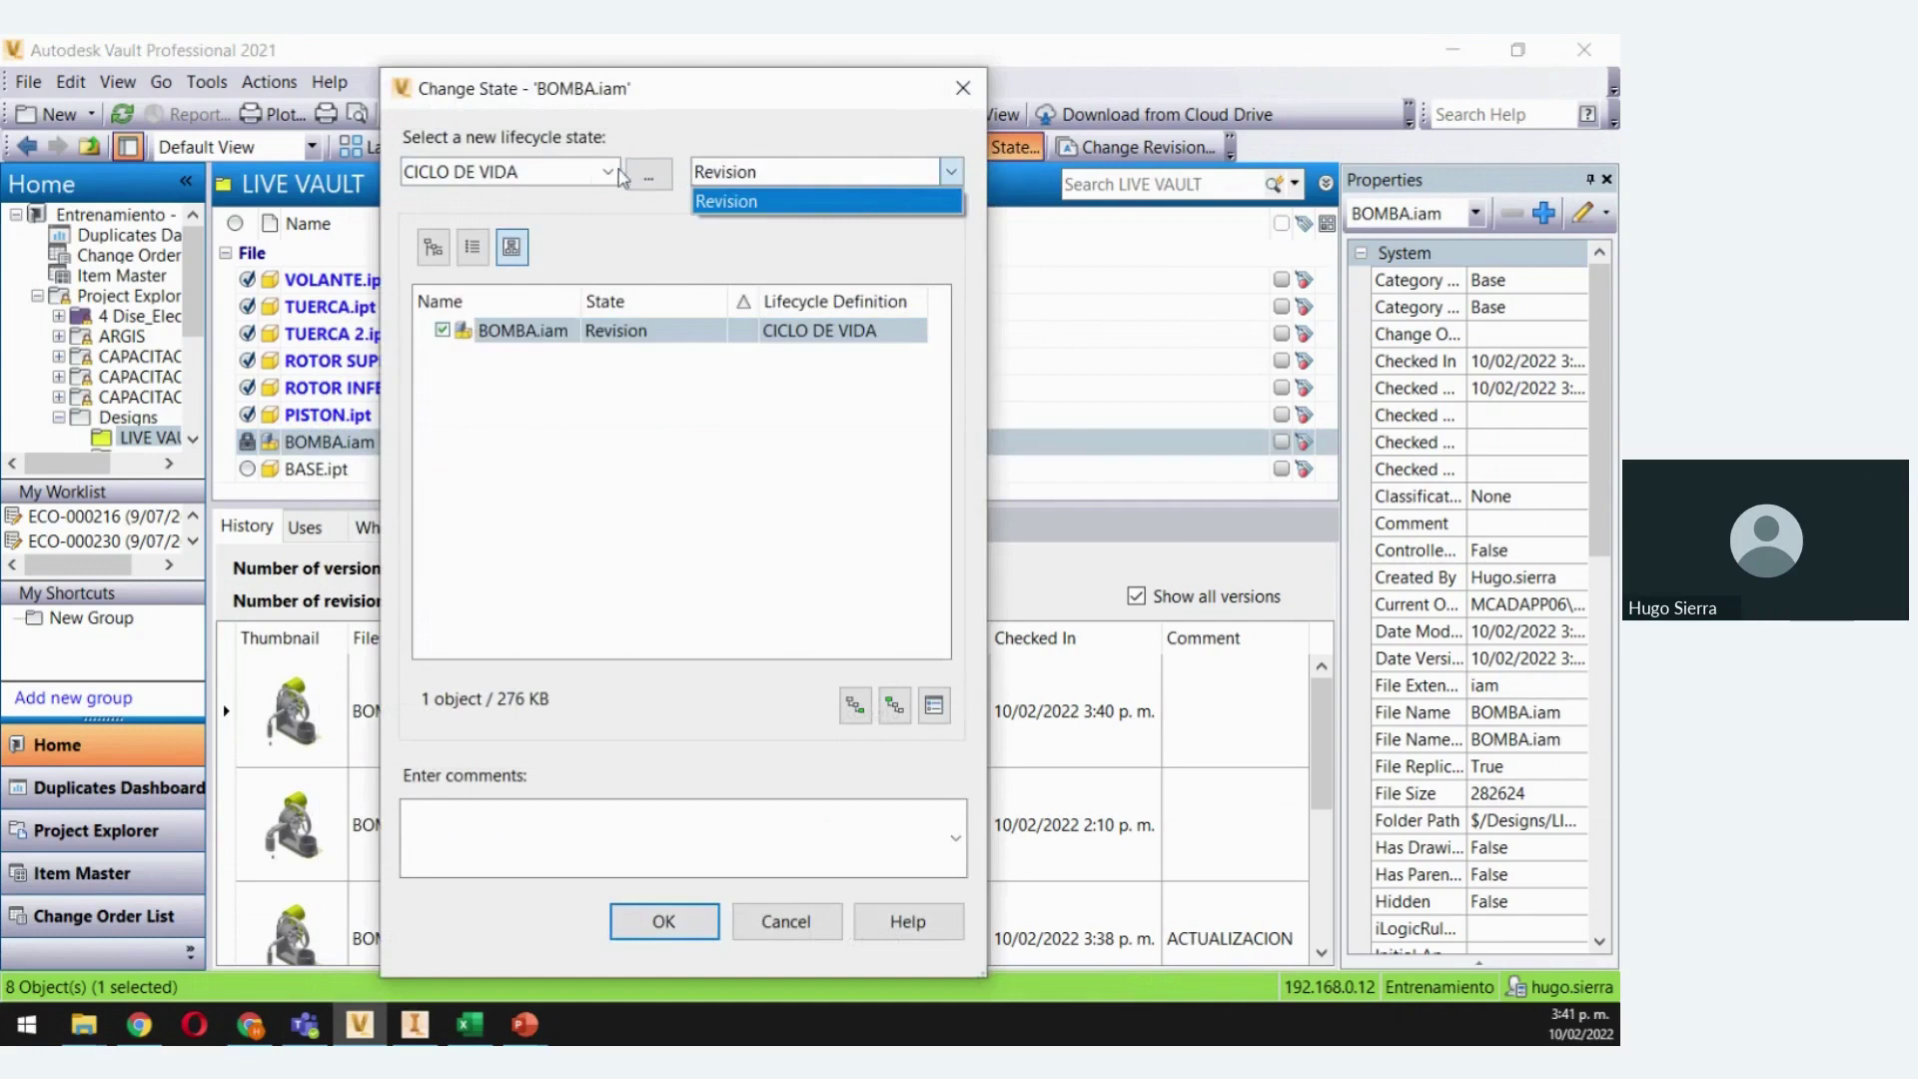
pyautogui.click(780, 199)
pyautogui.click(606, 175)
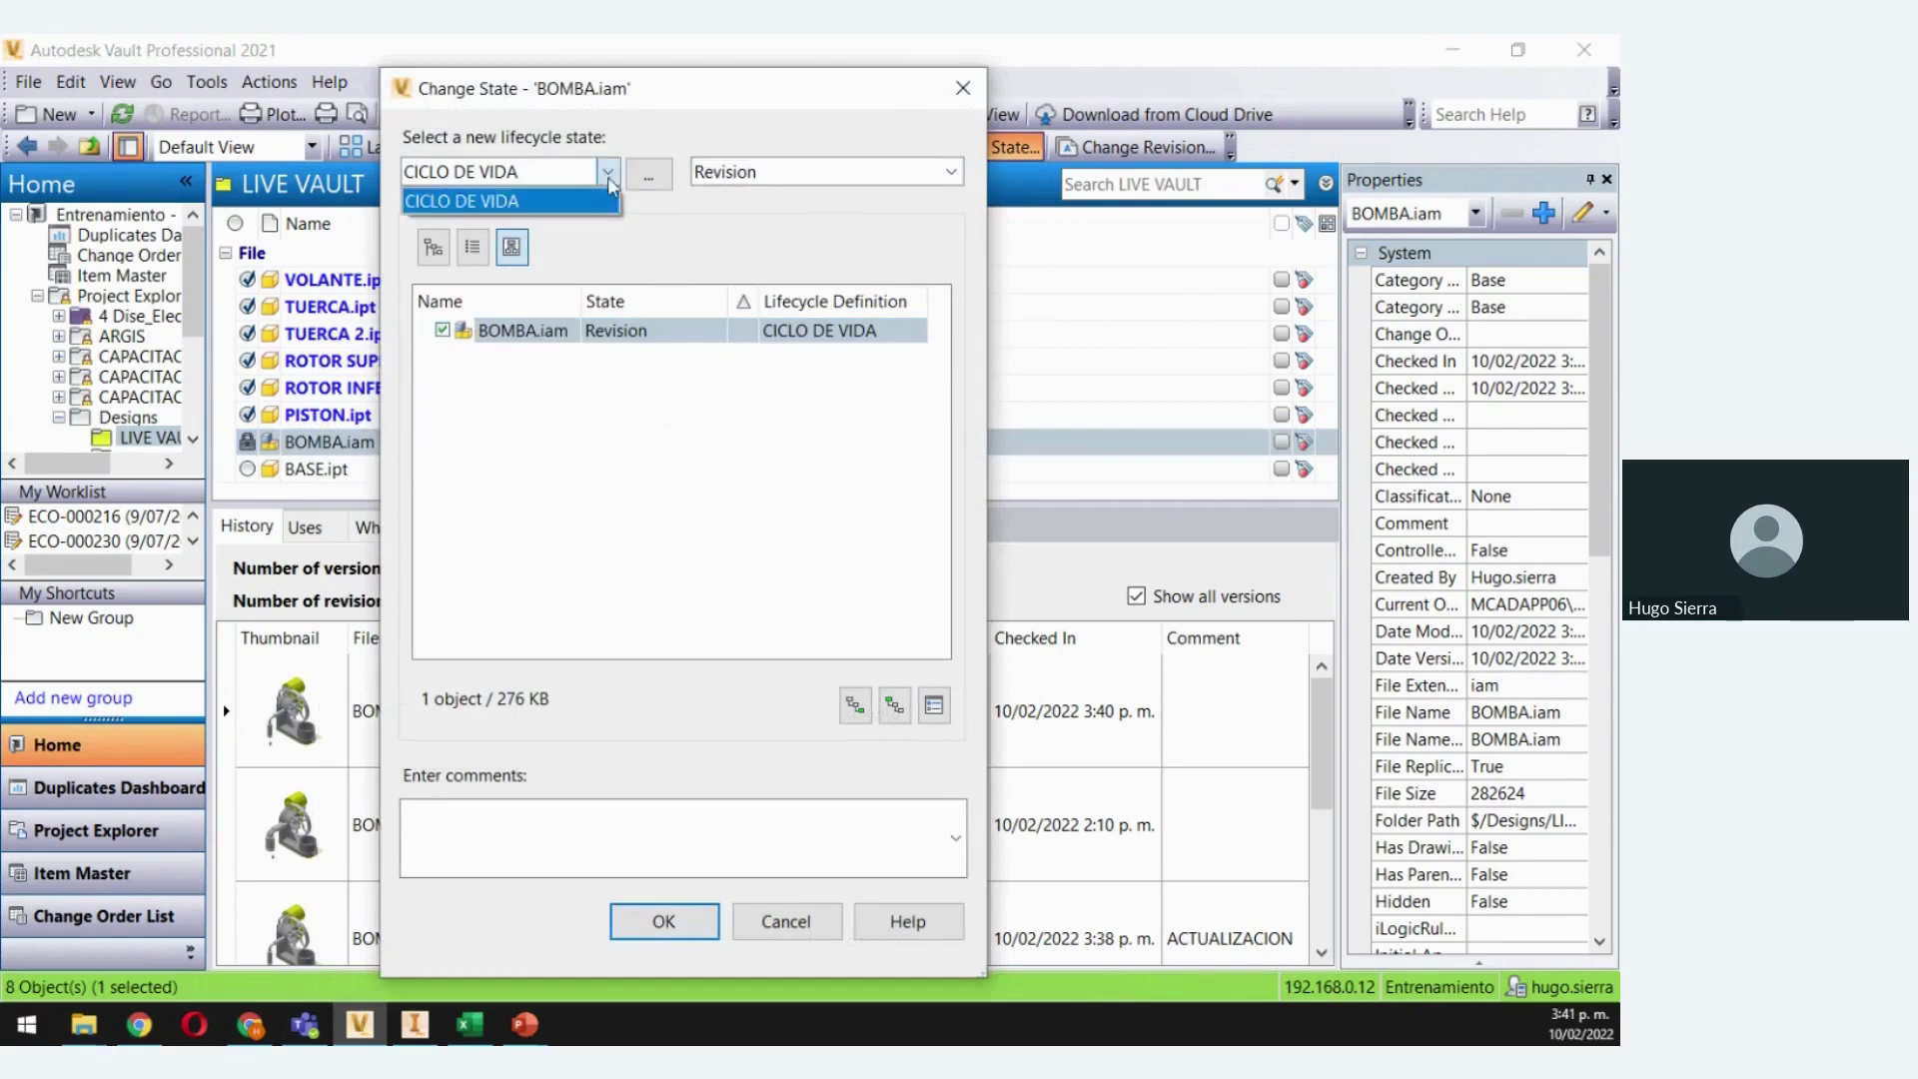
pyautogui.click(648, 175)
pyautogui.click(500, 479)
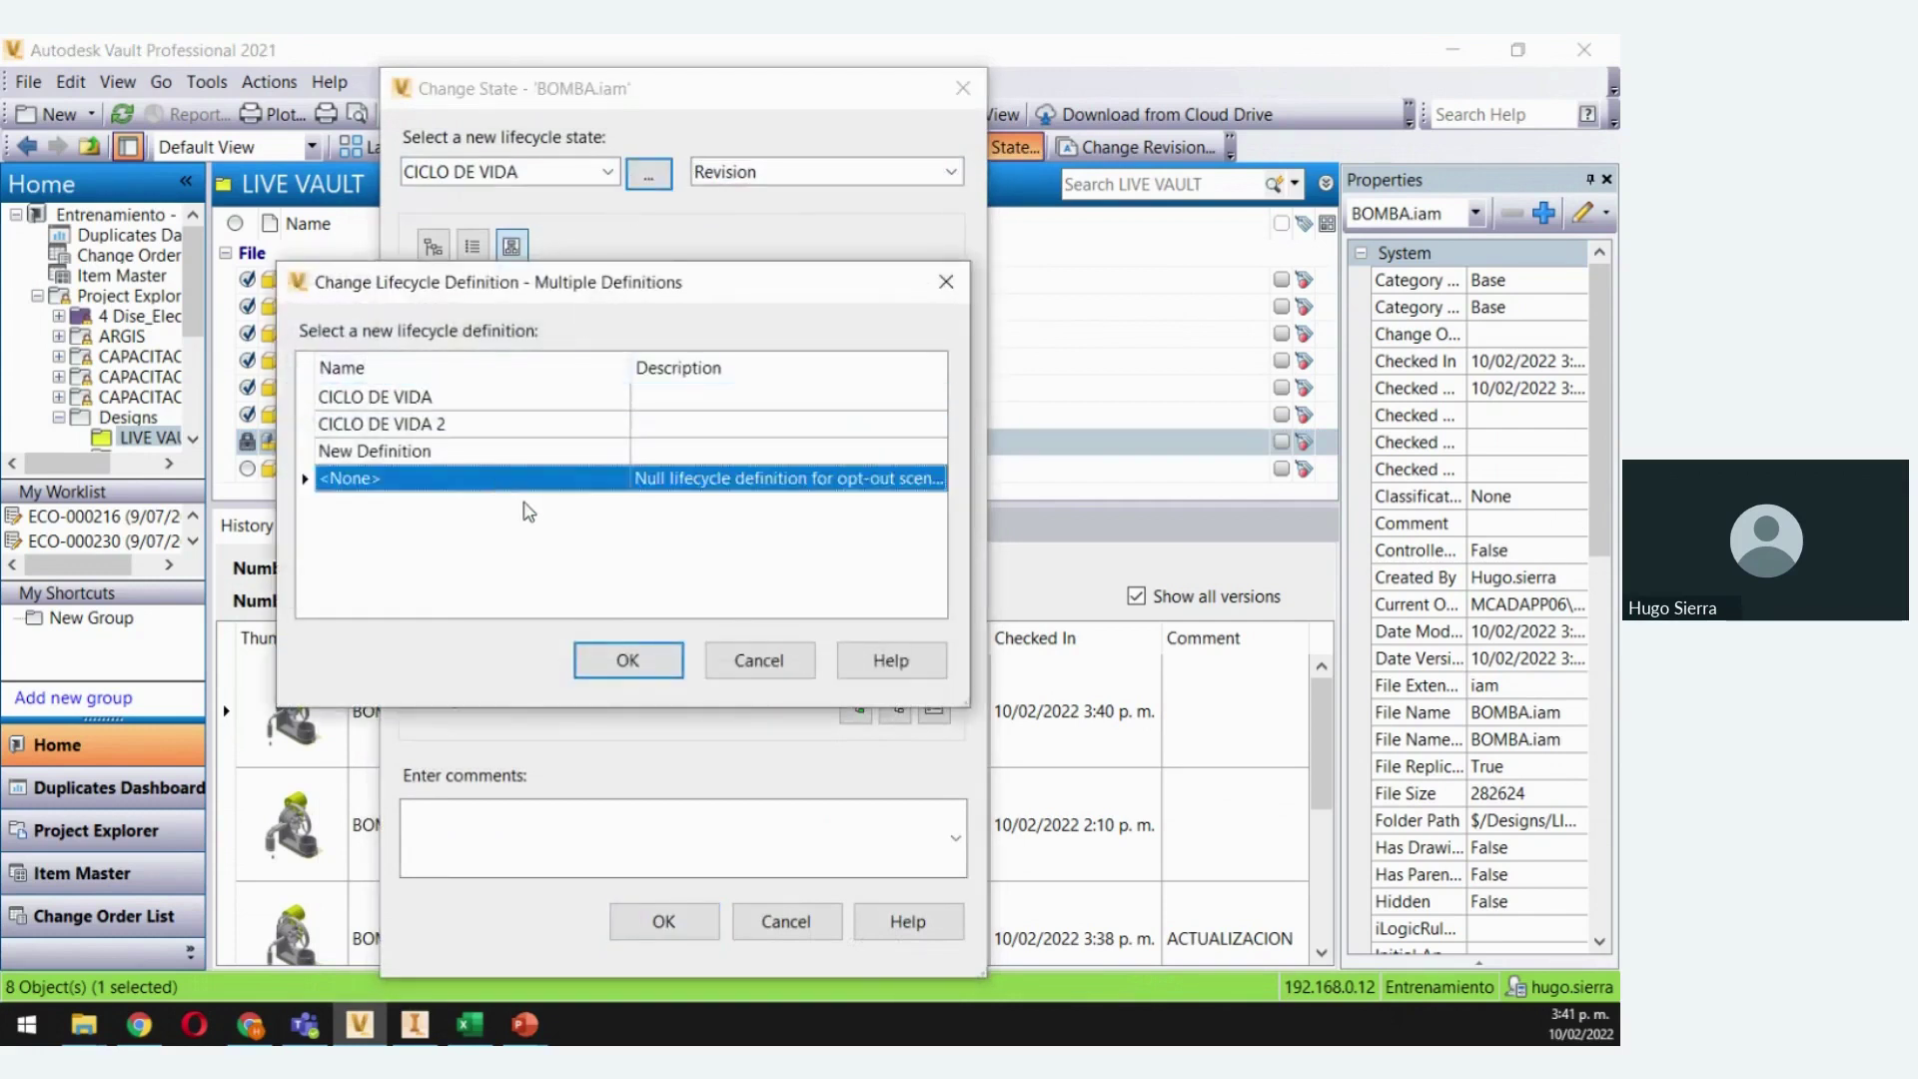
pyautogui.click(627, 660)
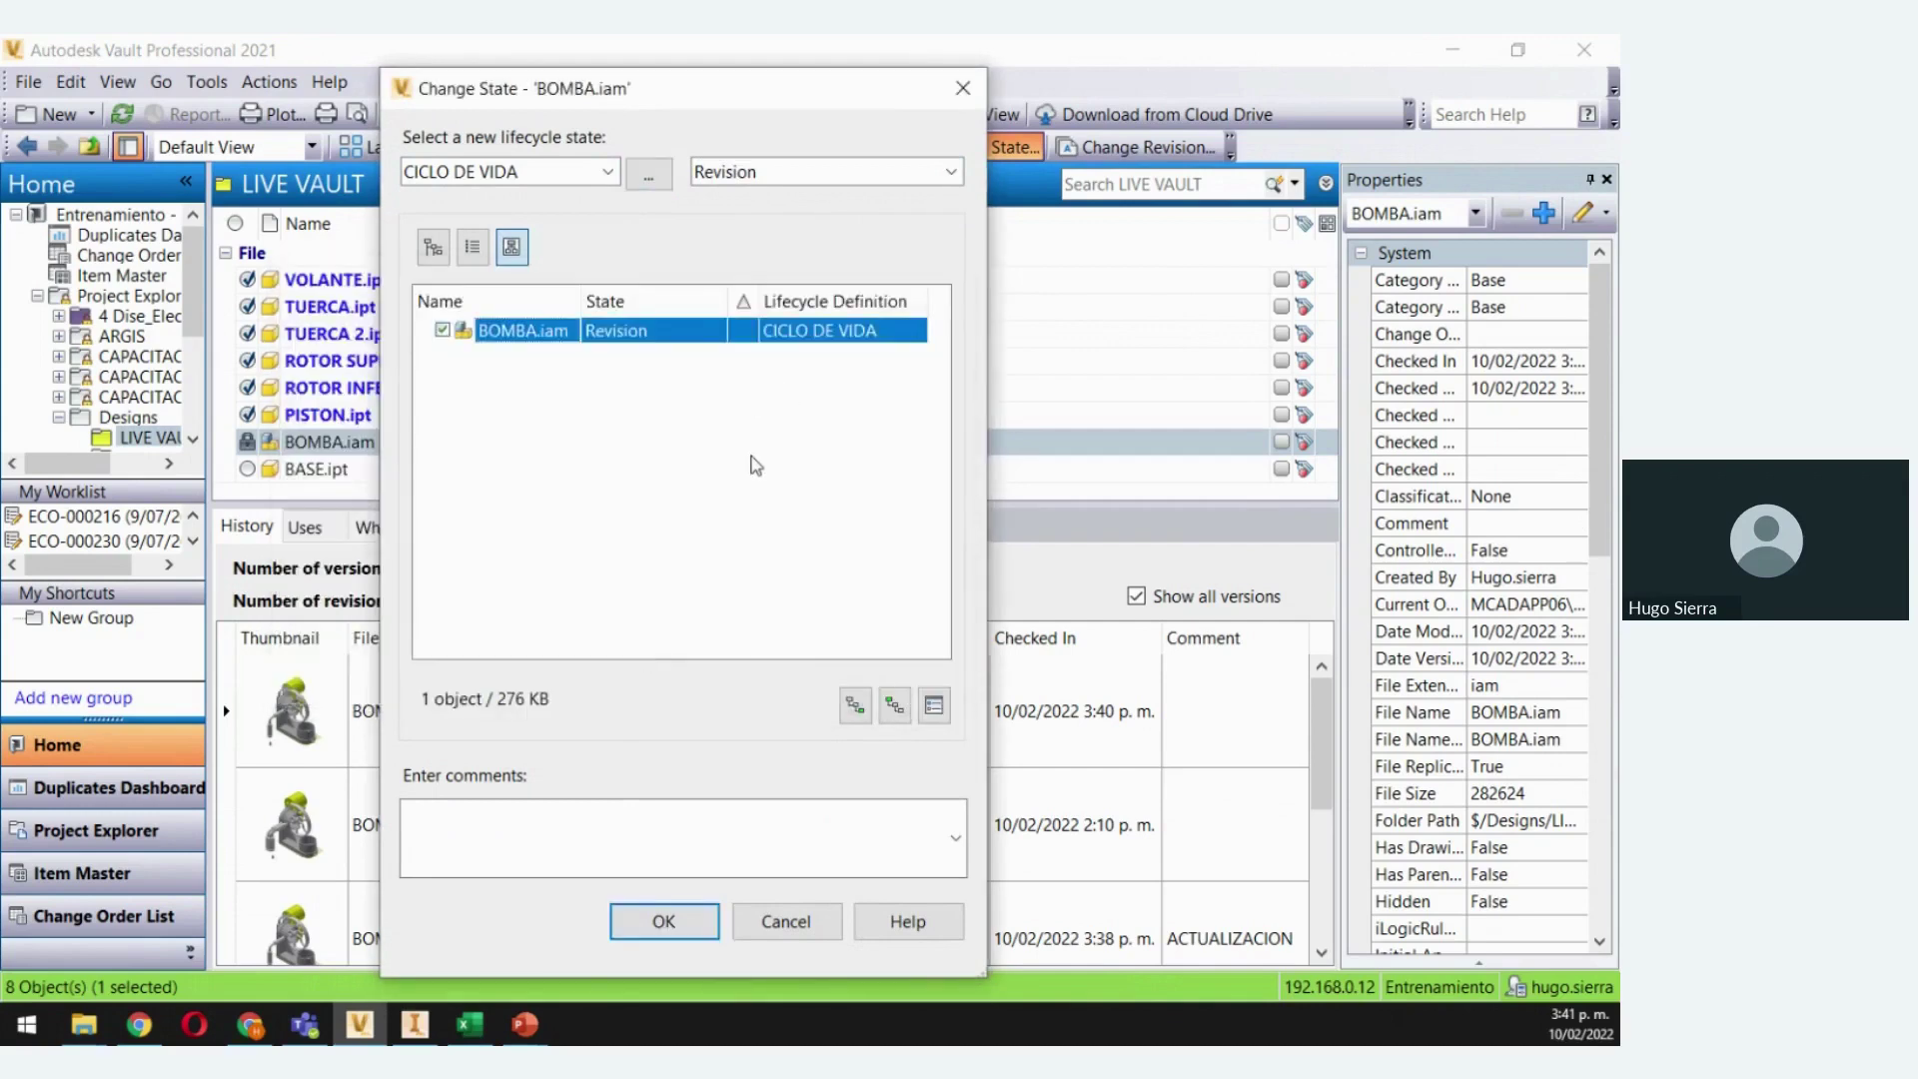
pyautogui.click(685, 920)
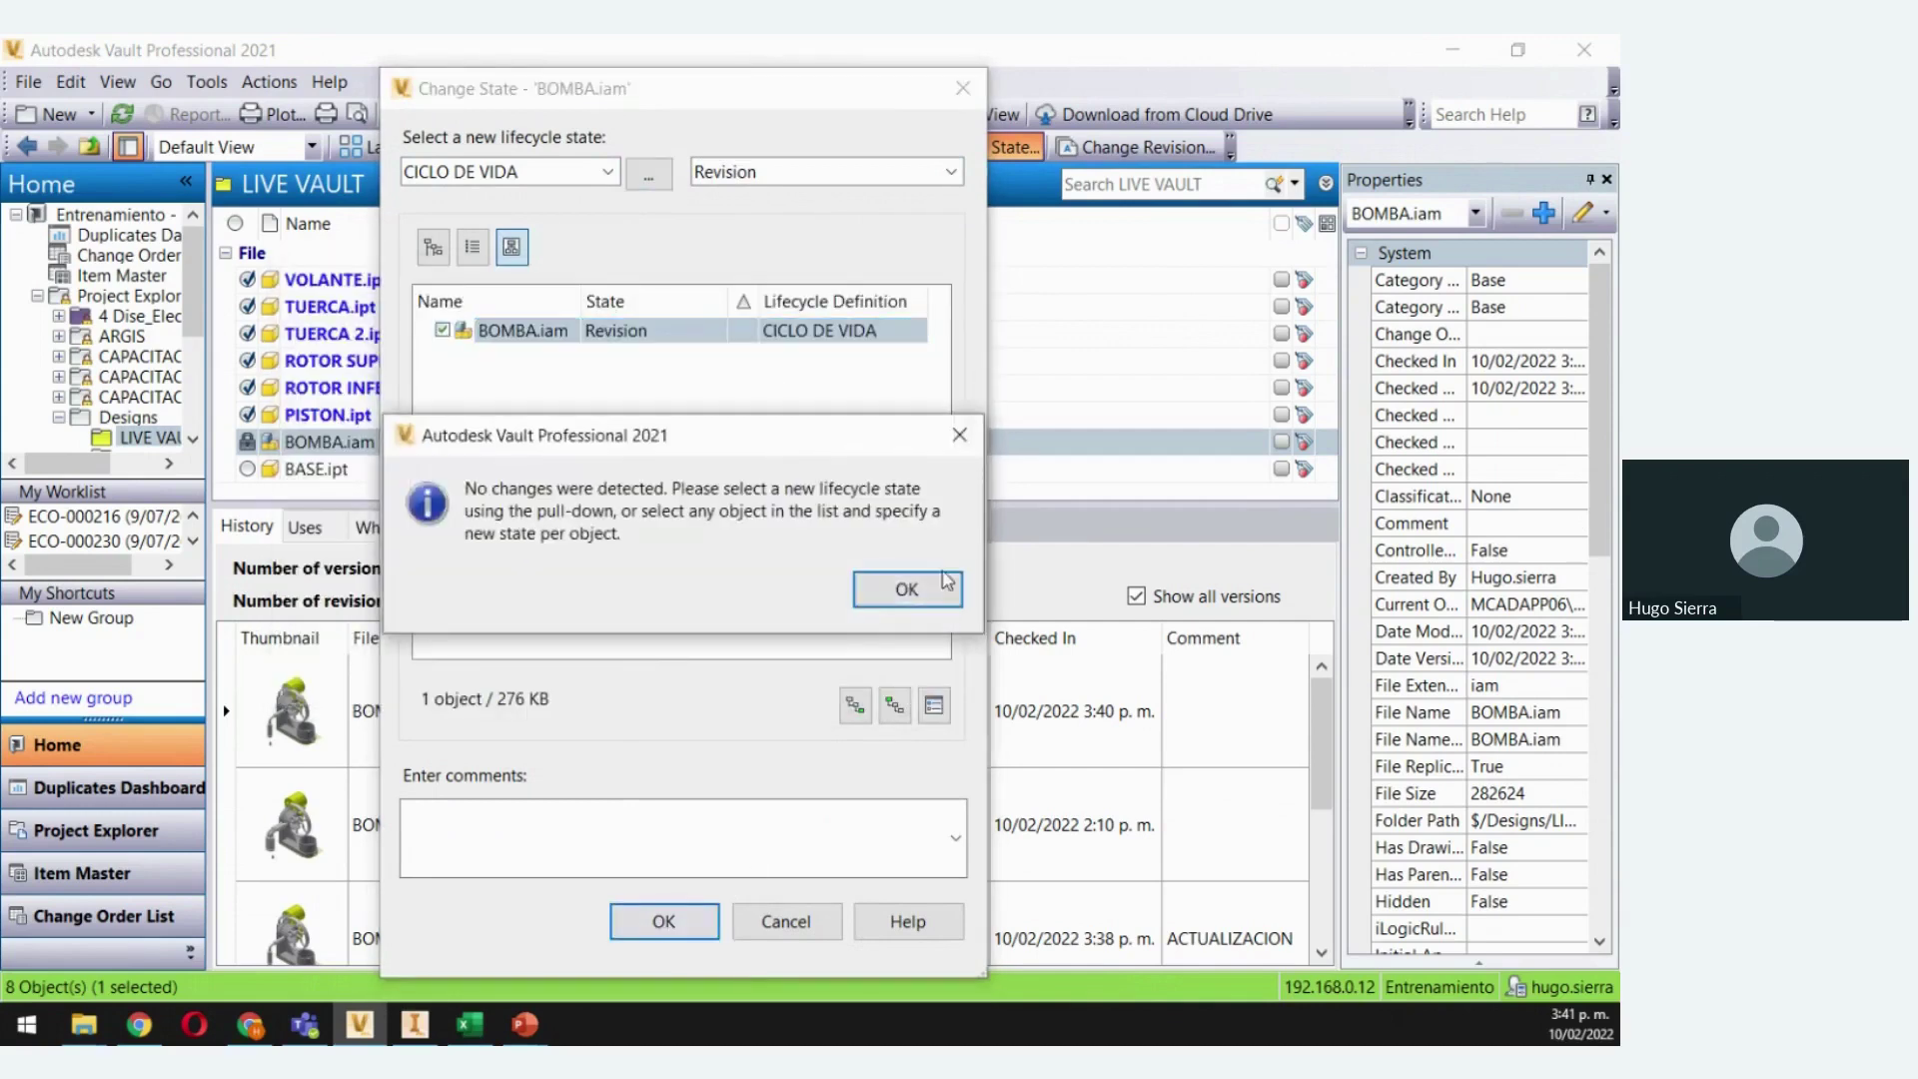
pyautogui.click(901, 589)
pyautogui.click(784, 924)
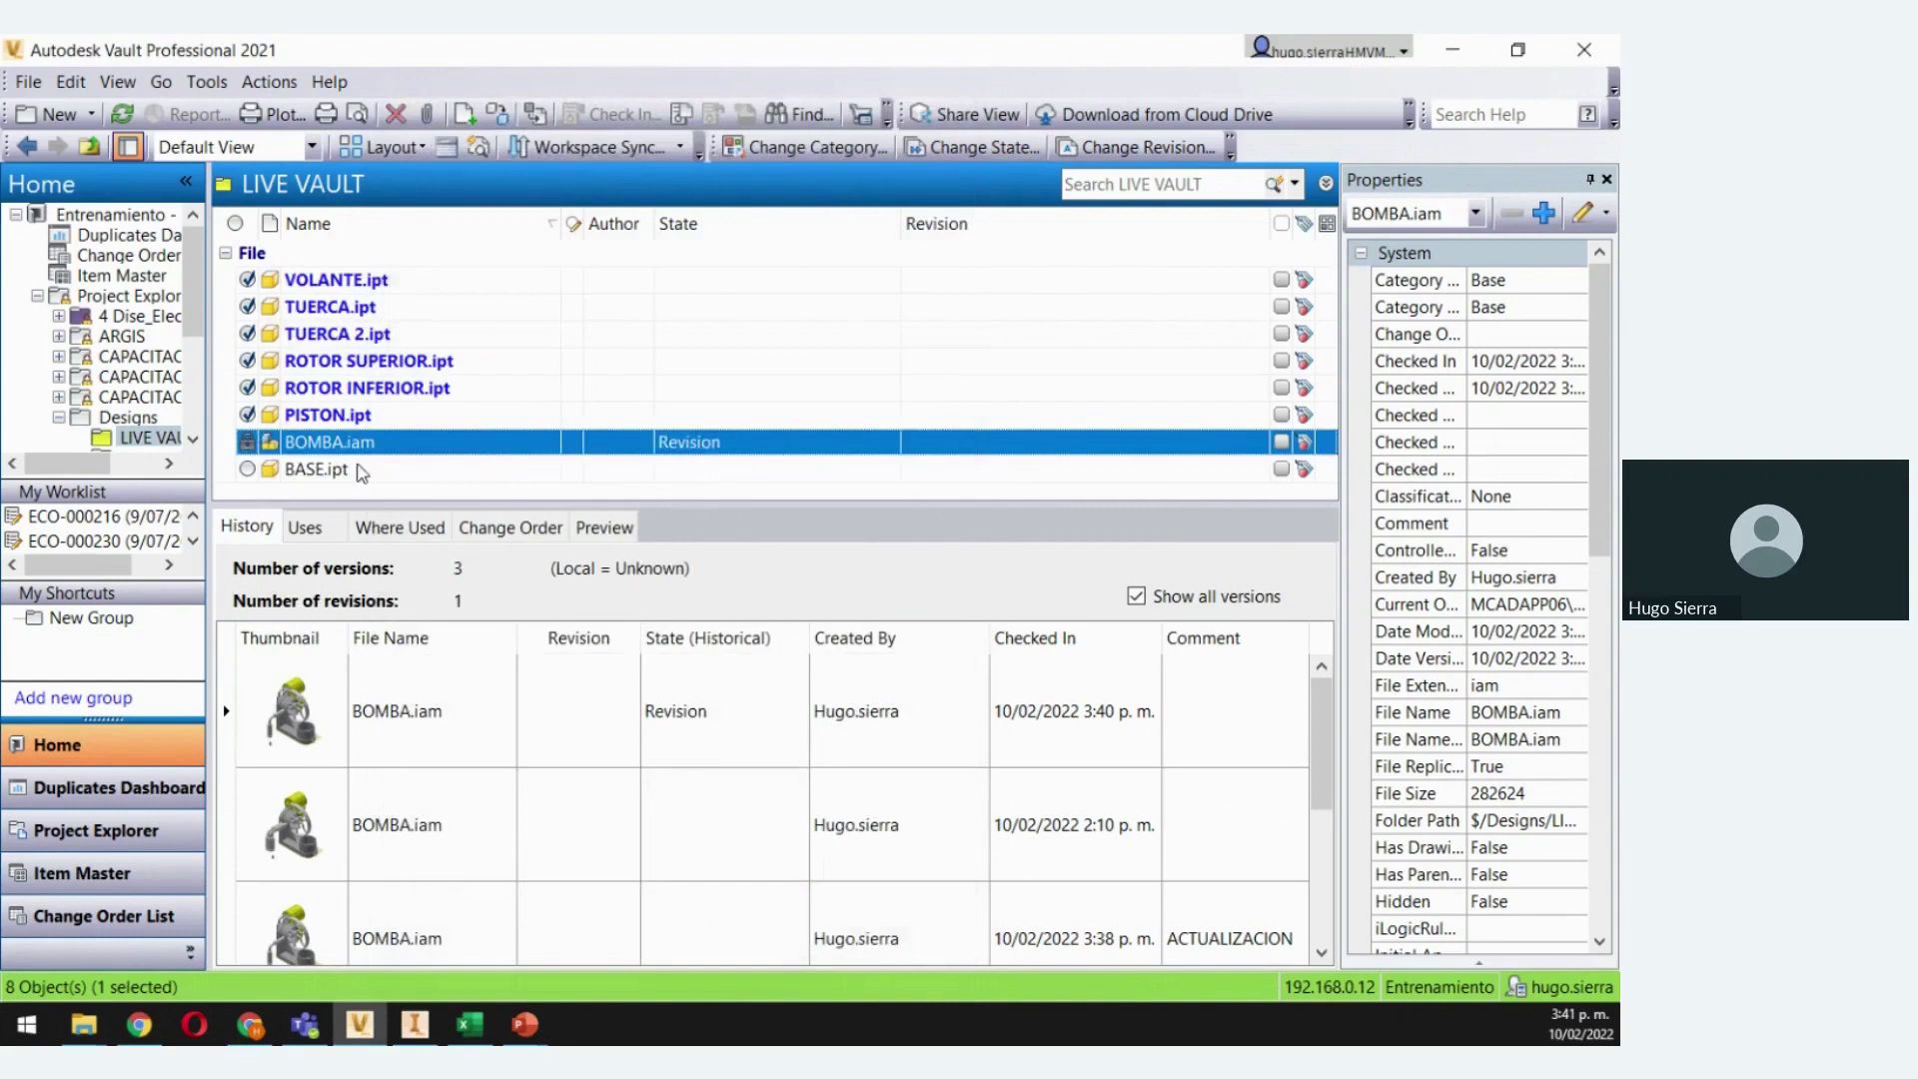
pyautogui.click(333, 472)
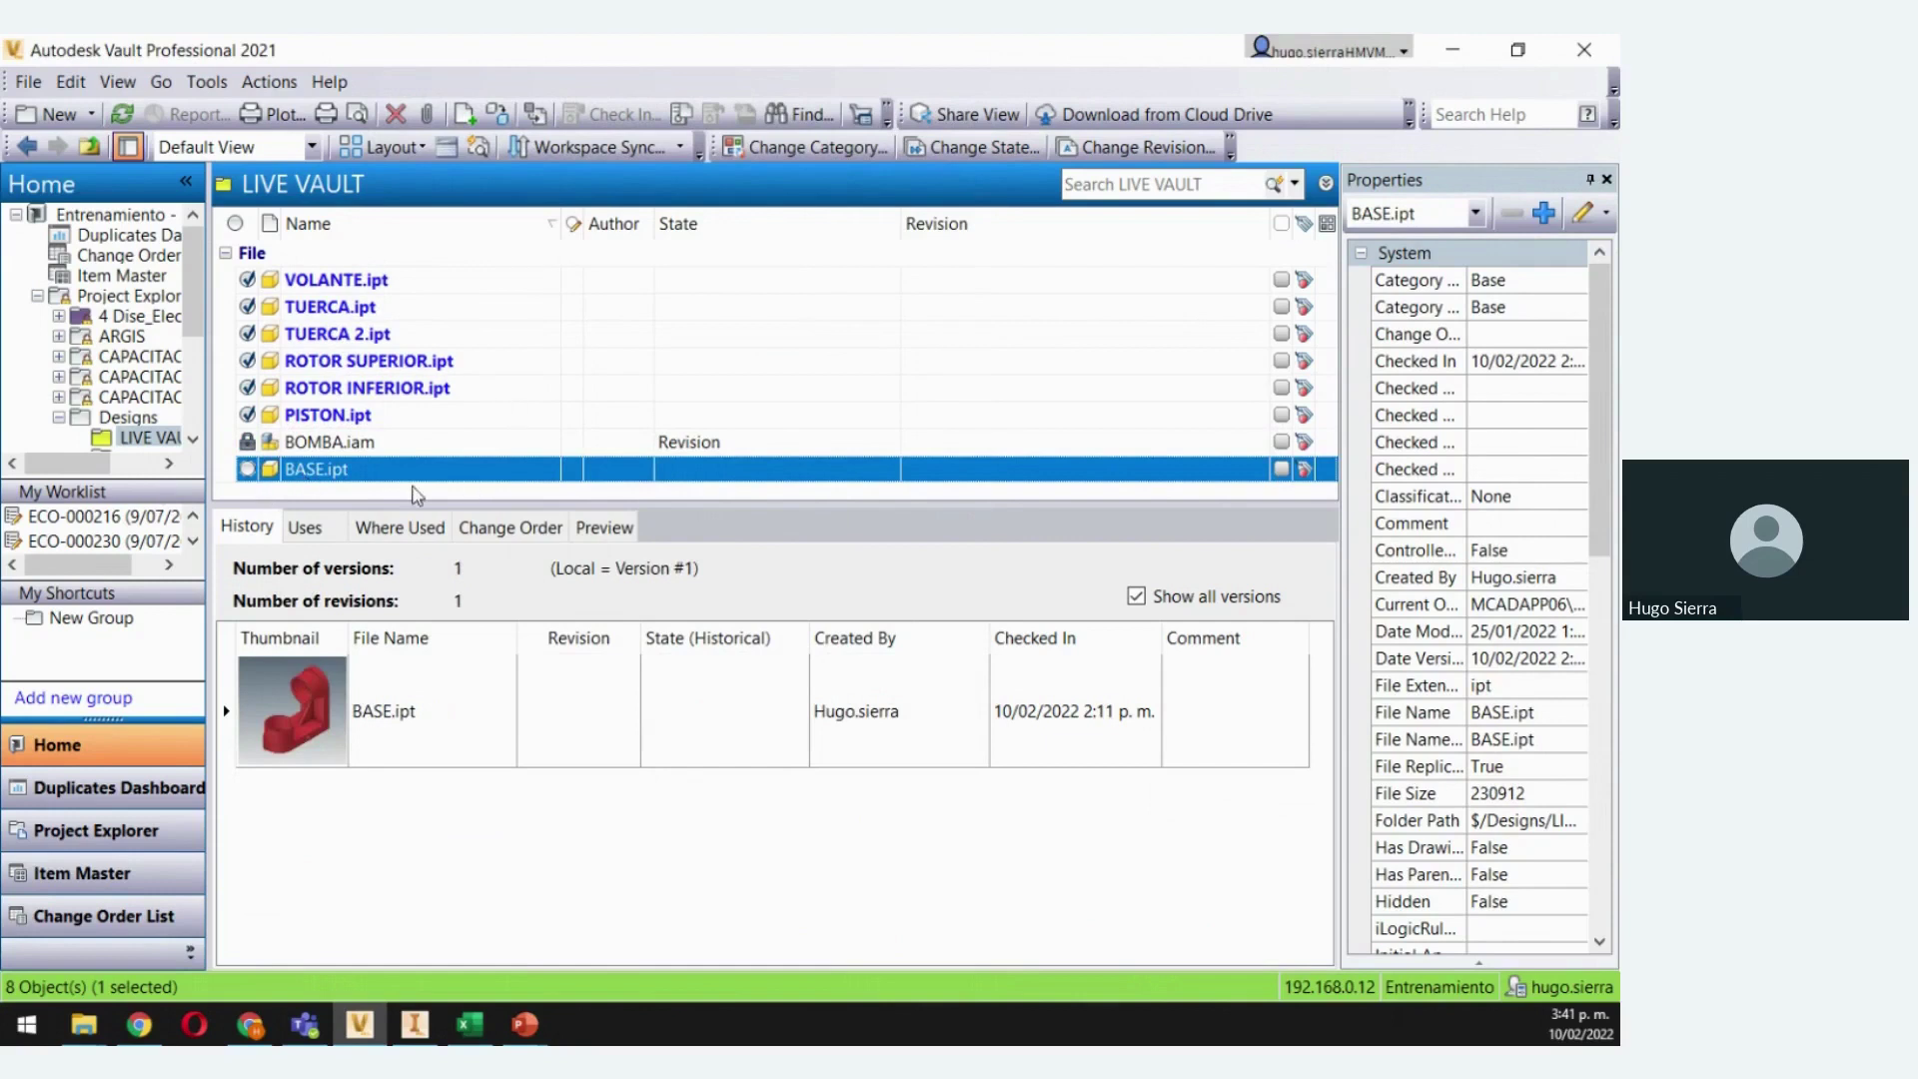
# Get BASE.ipt from the vault with Check Out Files enabled
pyautogui.rightClick(293, 471)
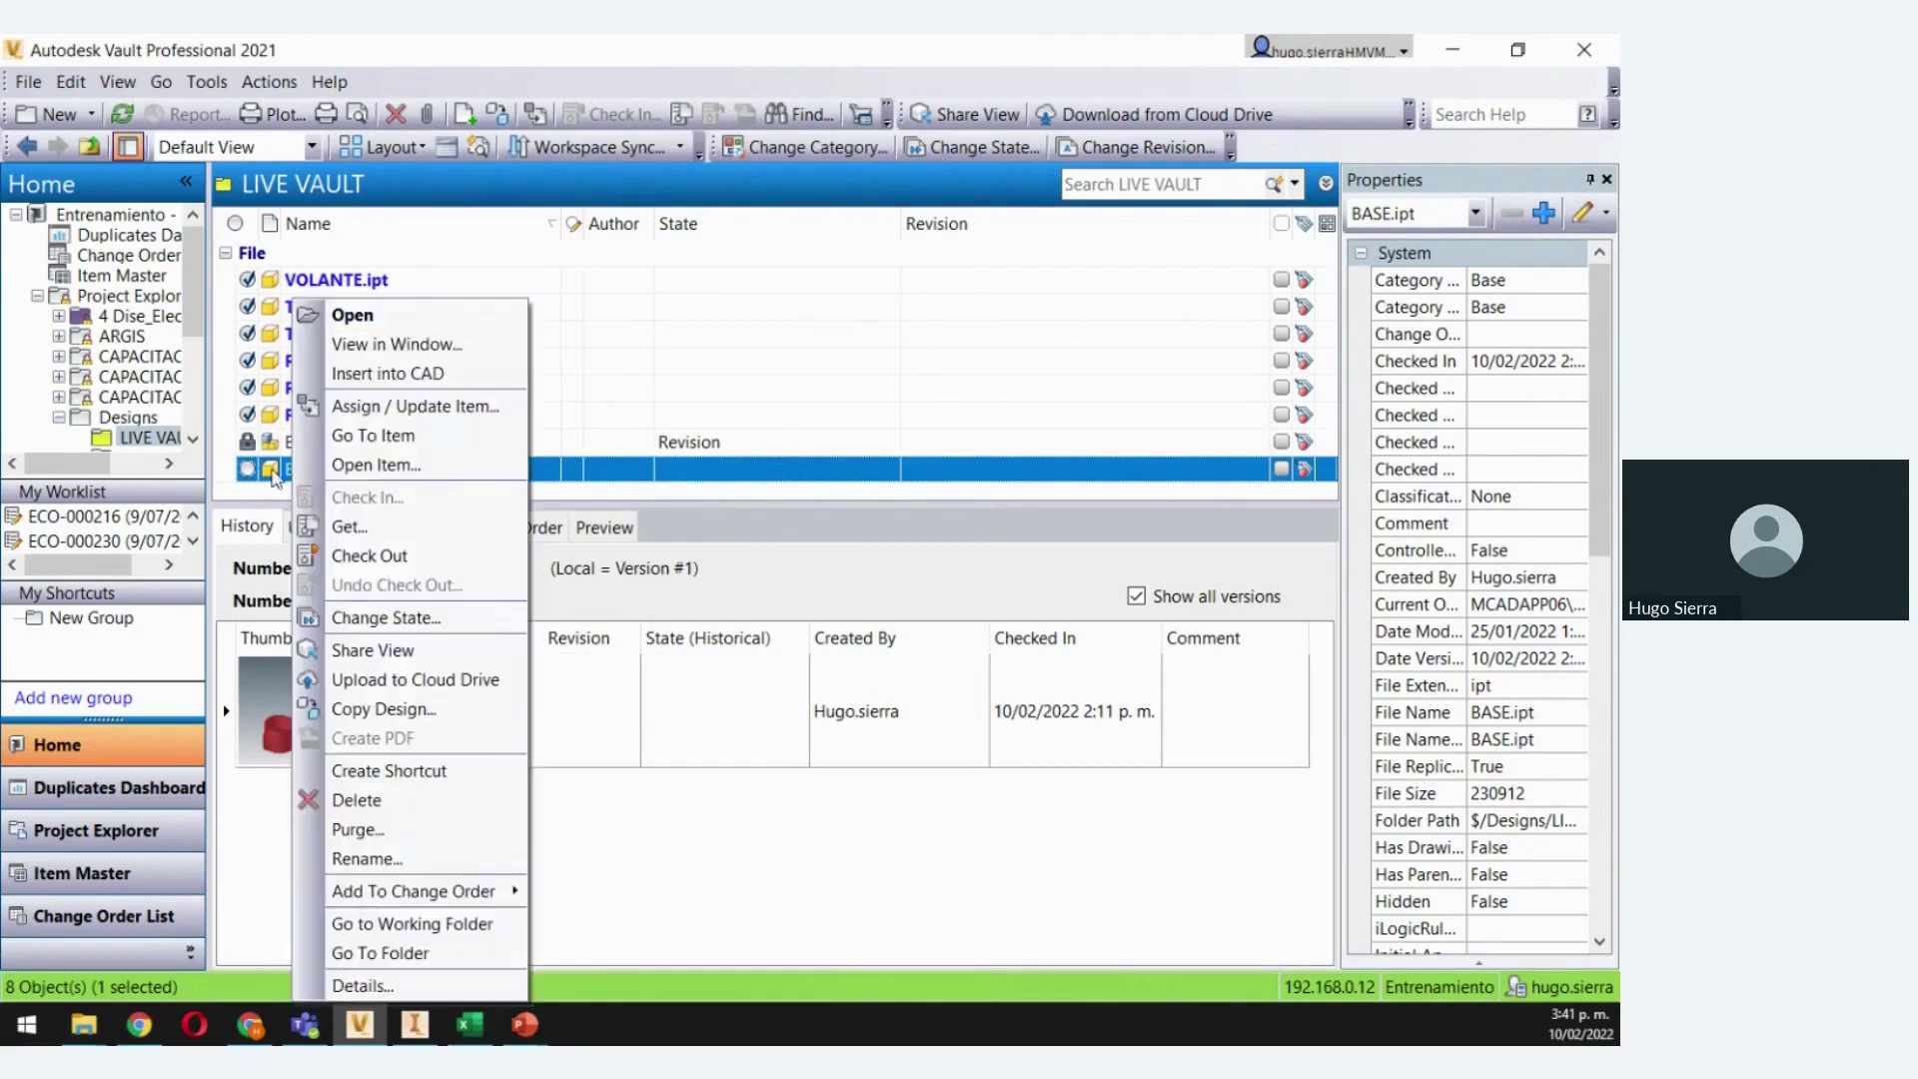
pyautogui.click(362, 530)
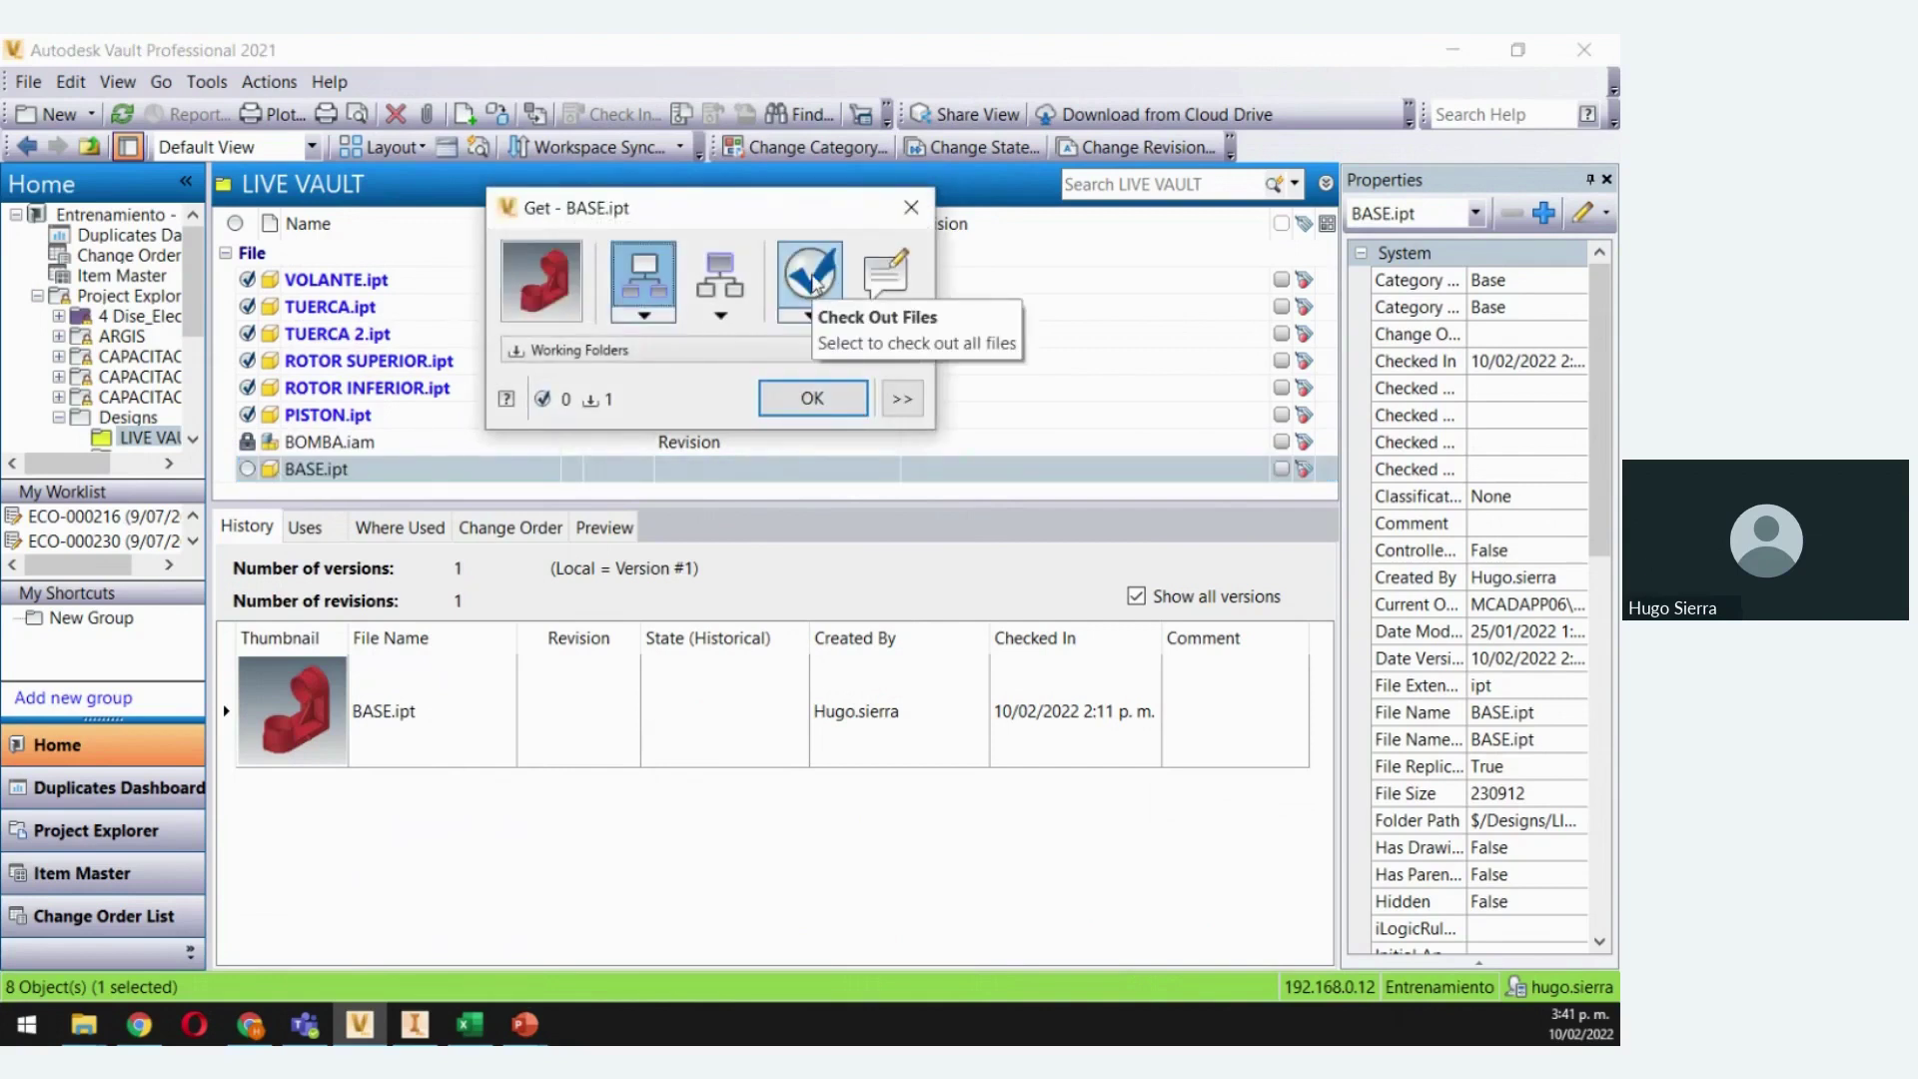
pyautogui.click(809, 278)
pyautogui.click(809, 398)
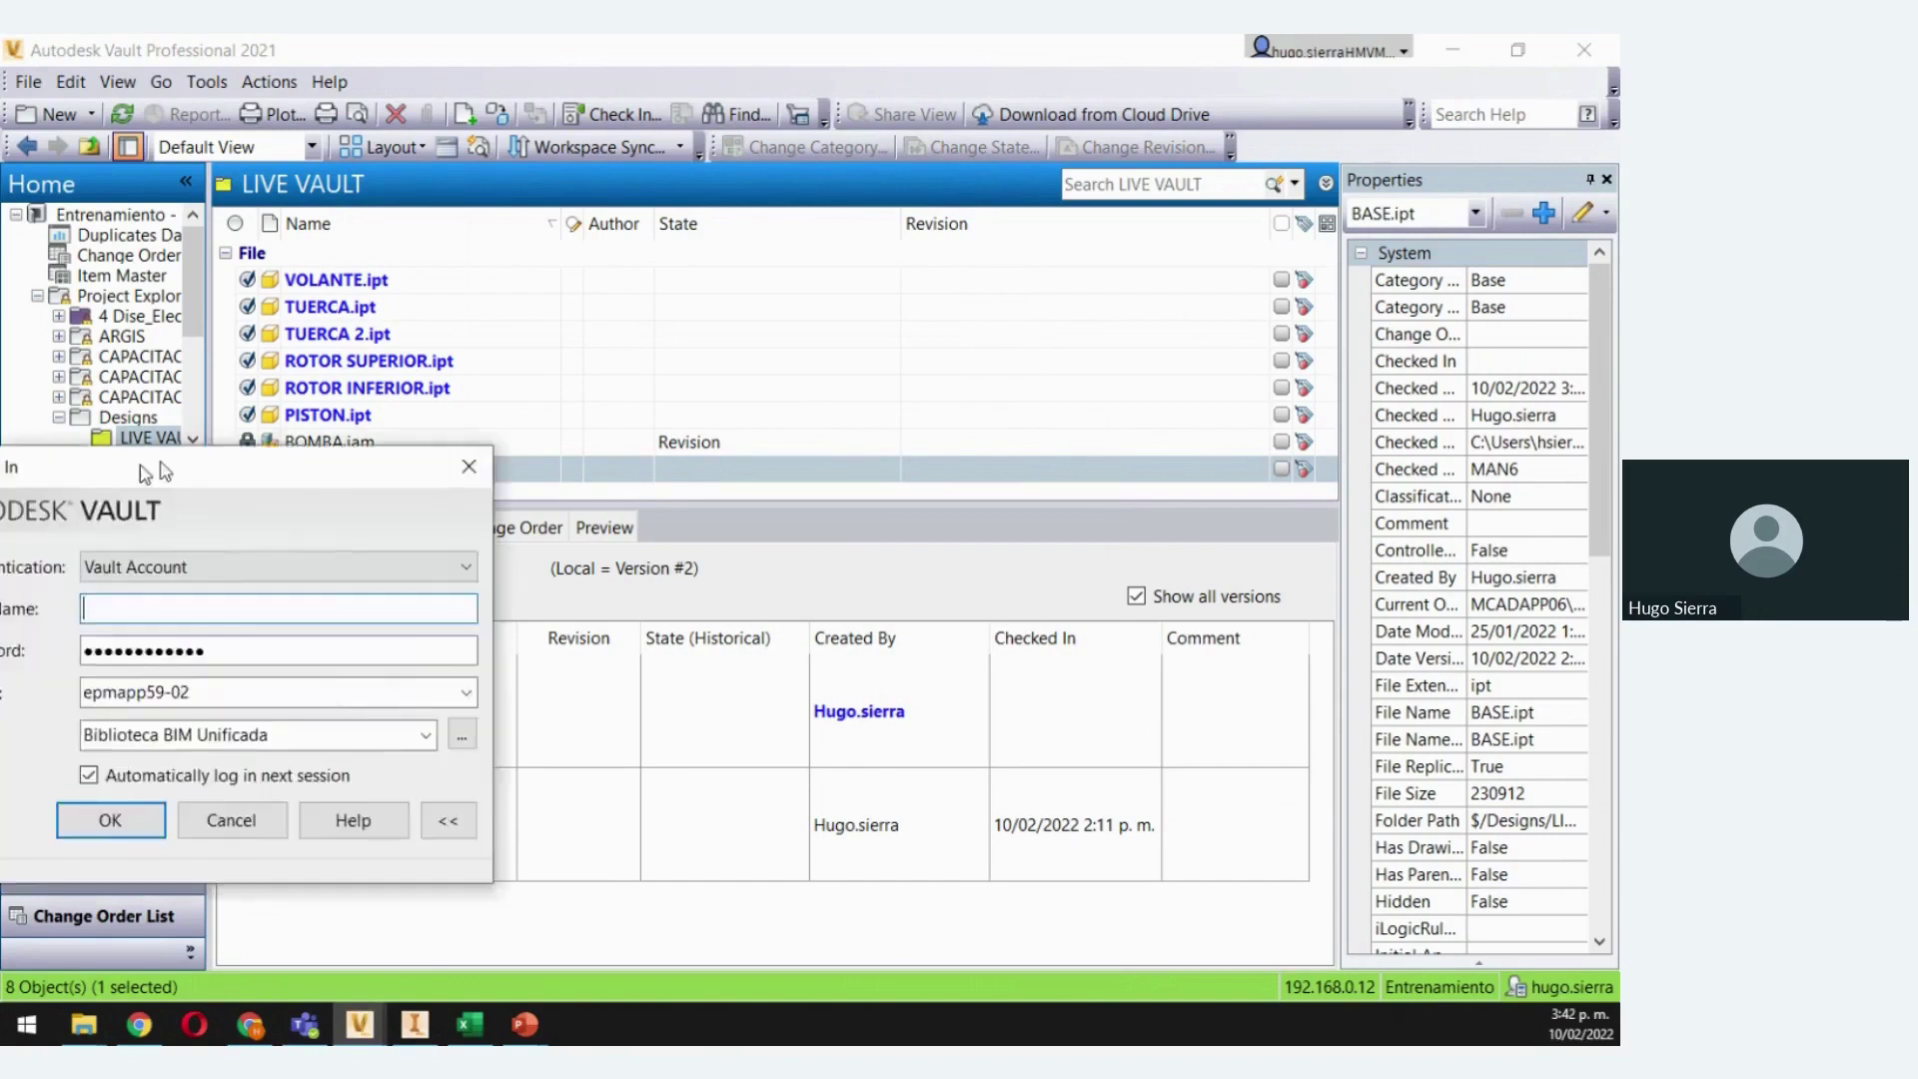
# Enter the second user's account name and password, selecting server 192.168.0.12
pyautogui.moveTo(725, 485); pyautogui.dragTo(899, 272)
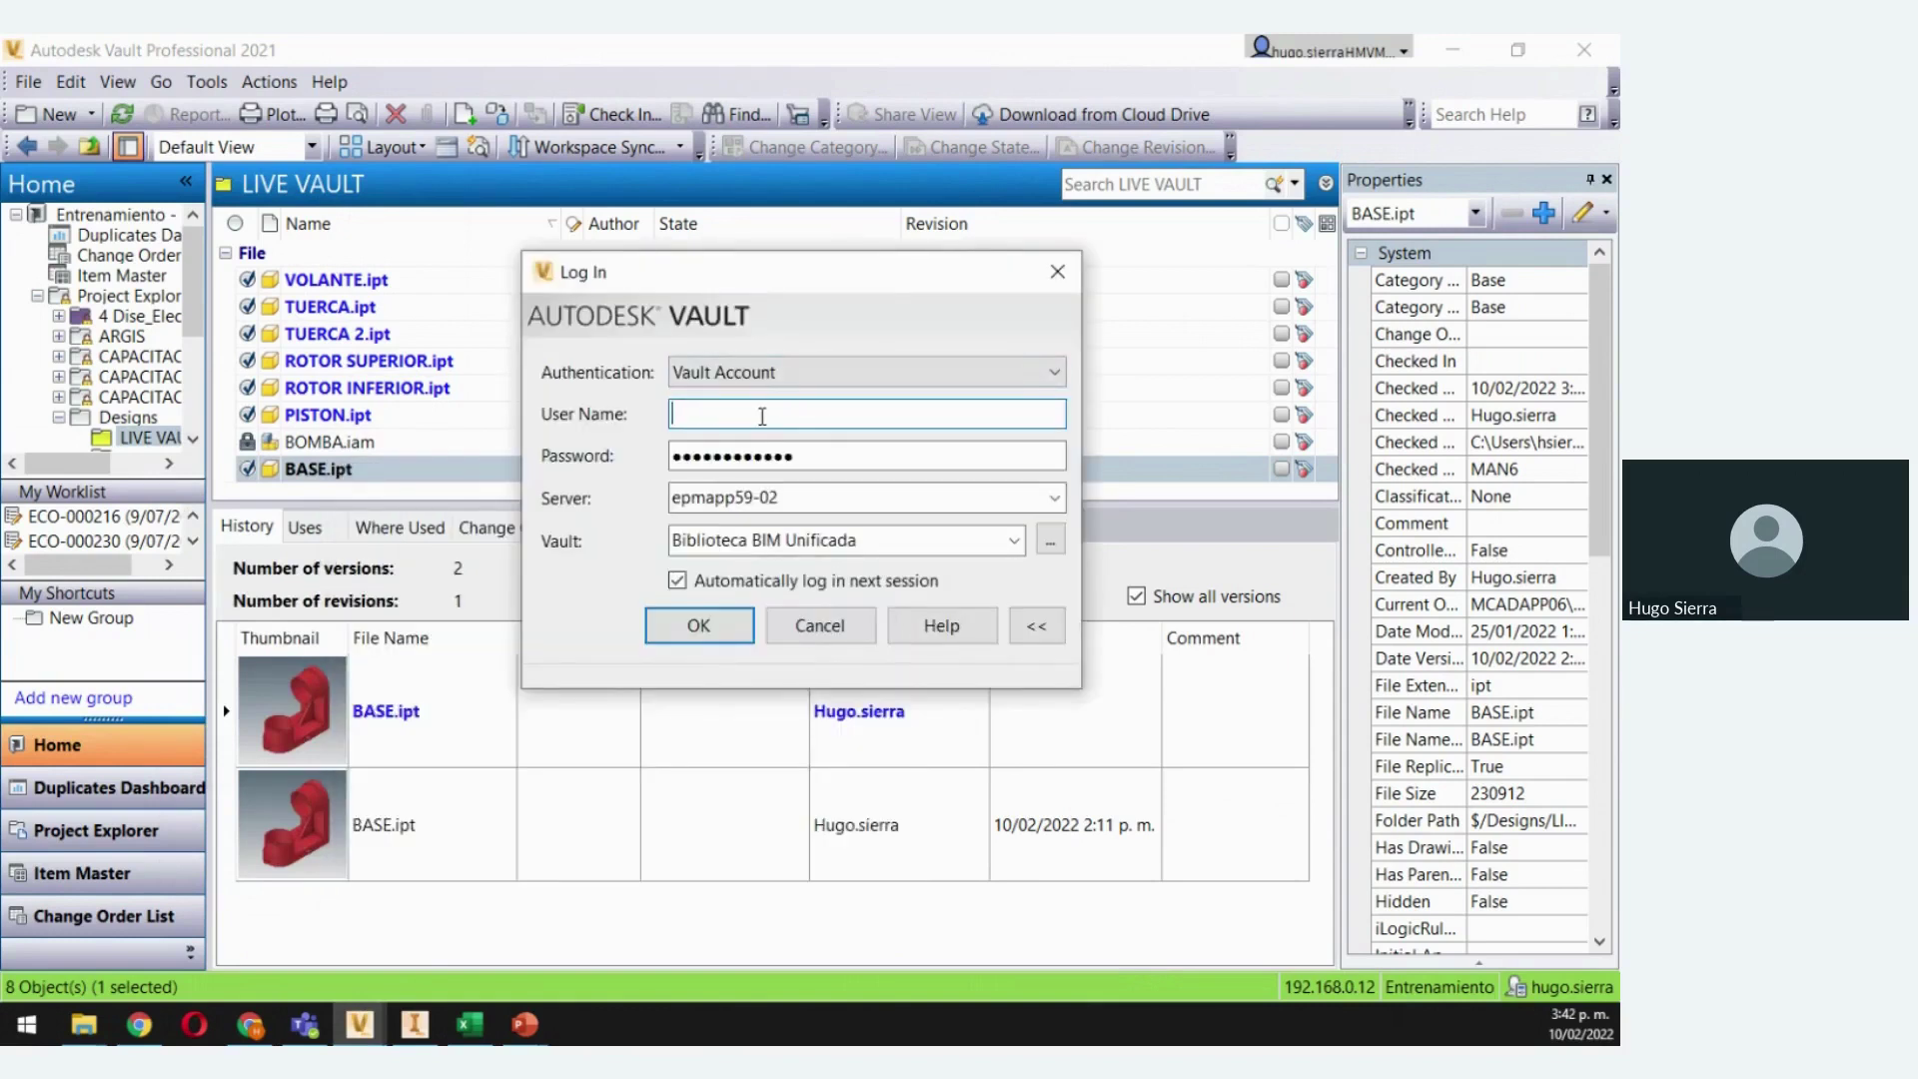
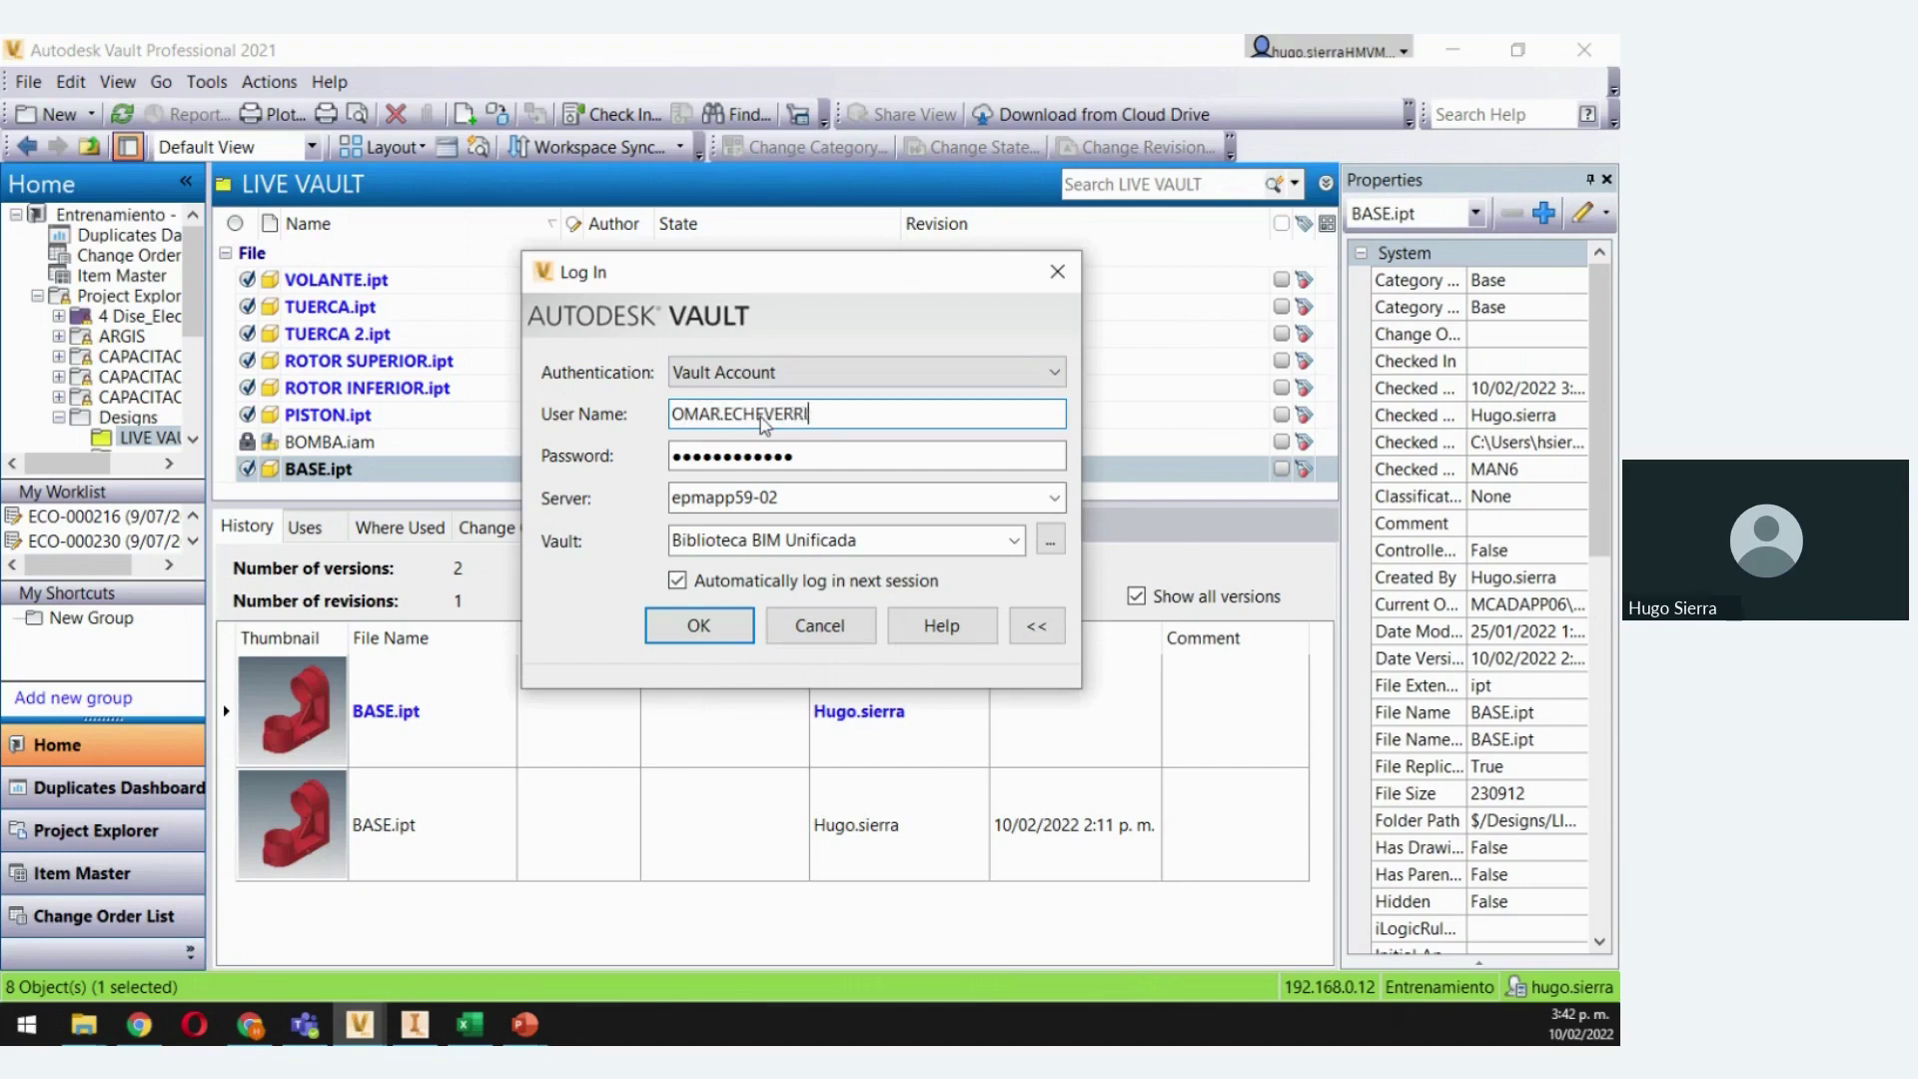
pyautogui.click(855, 457)
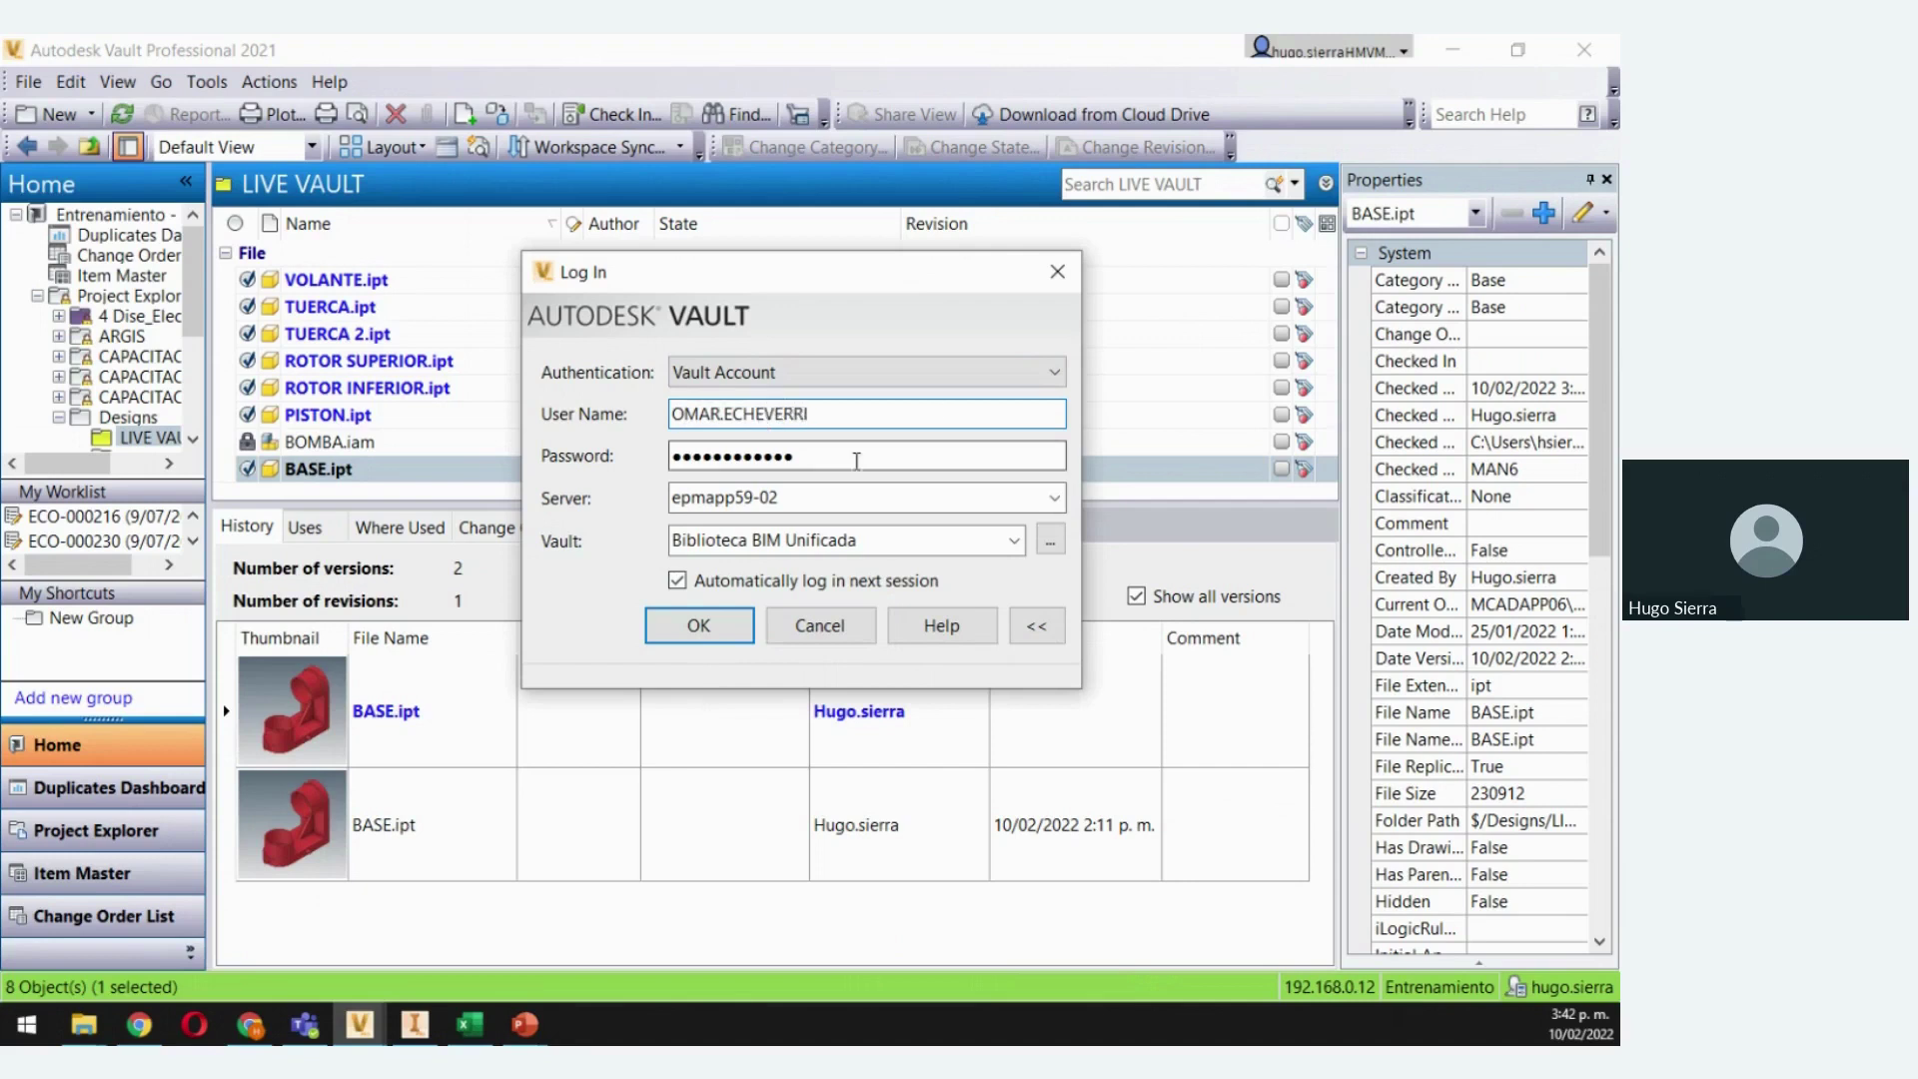
pyautogui.click(774, 505)
pyautogui.click(1054, 498)
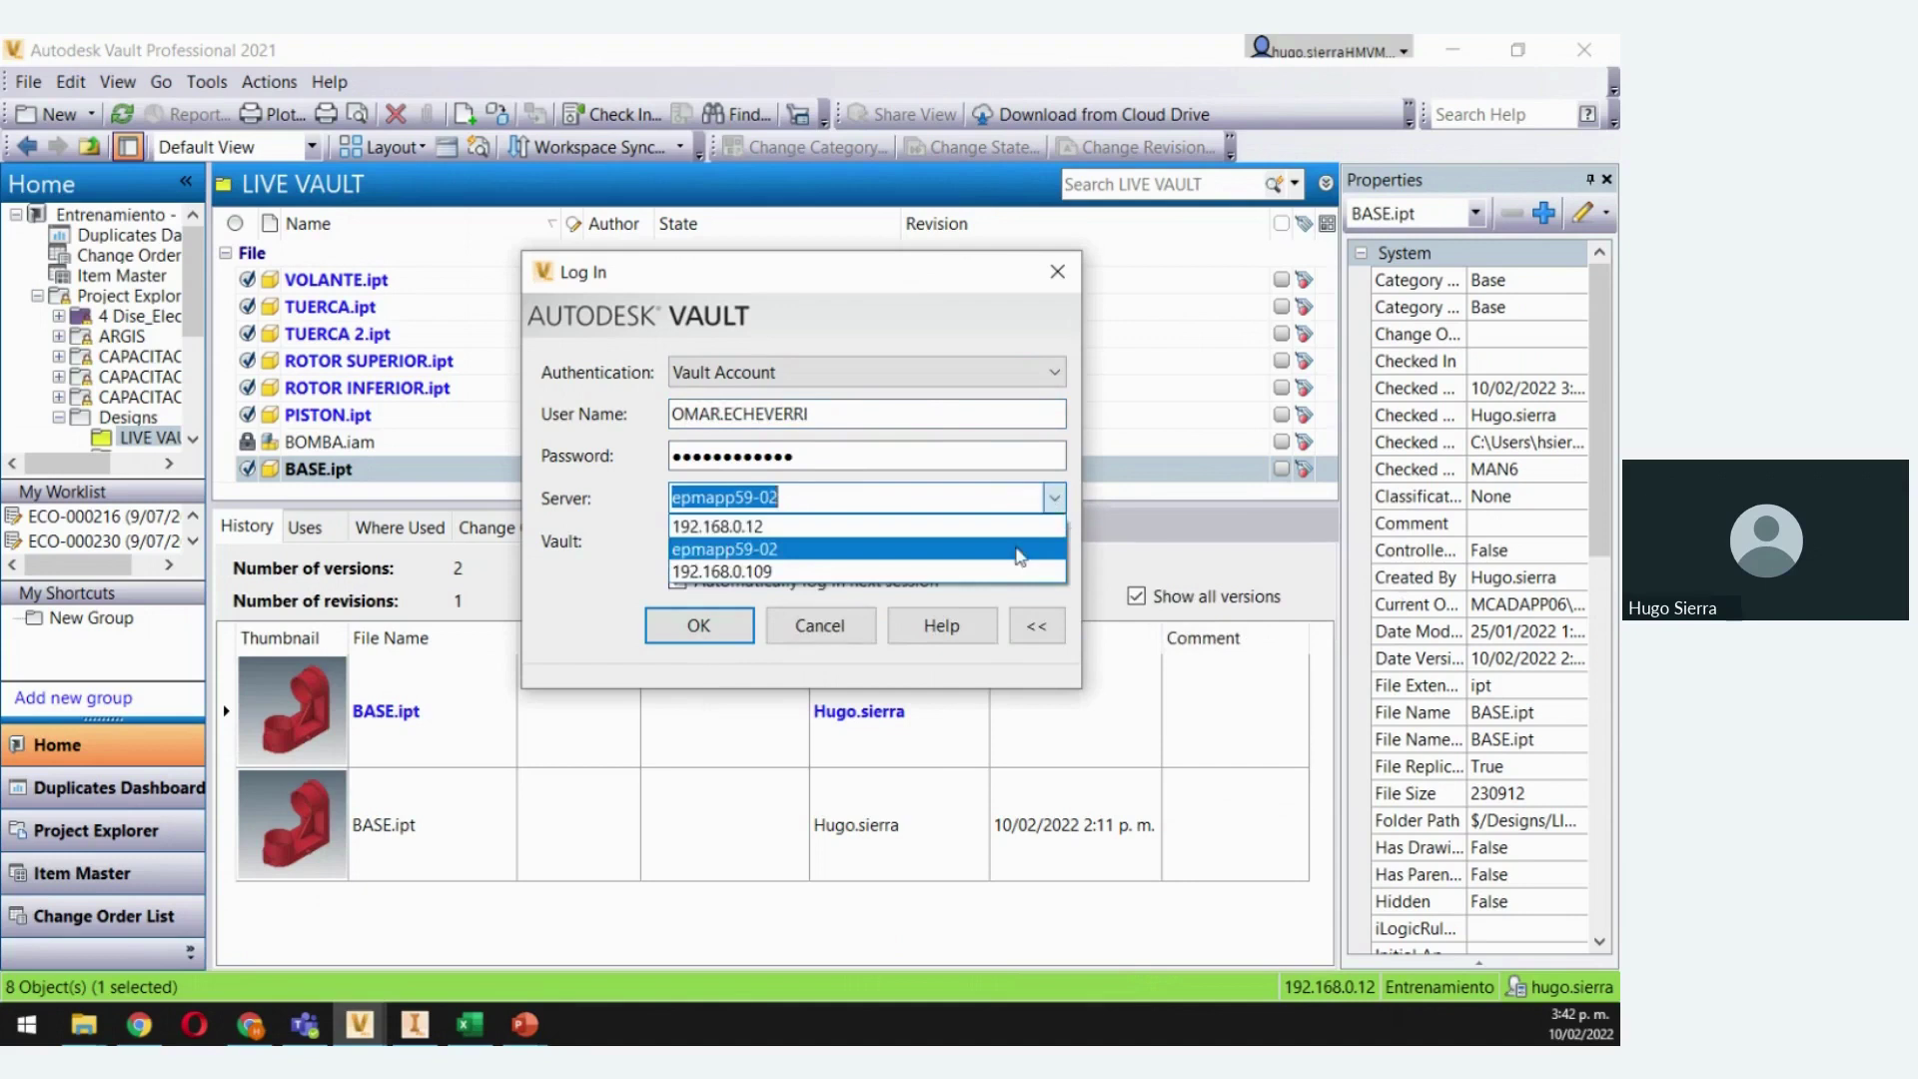
pyautogui.click(759, 521)
pyautogui.hotkey('shift', 'Tab')
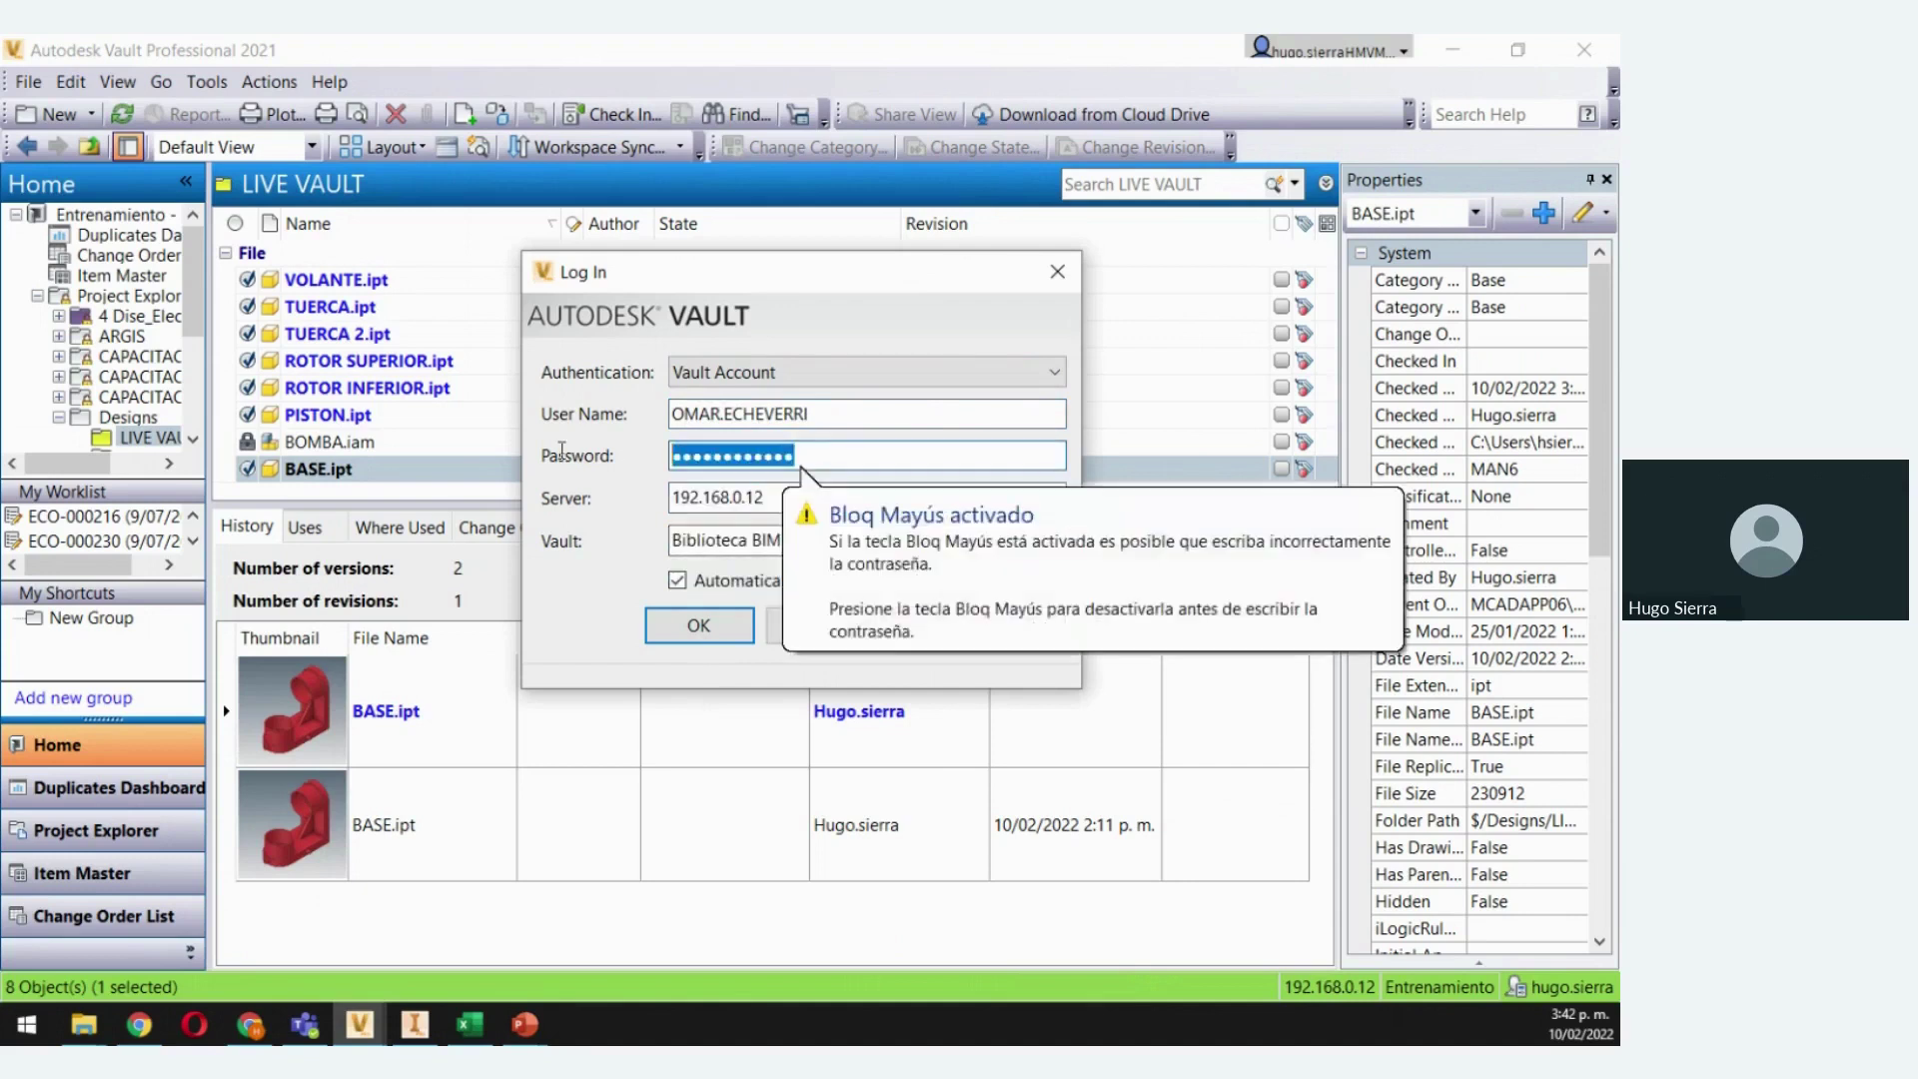
pyautogui.write('*')
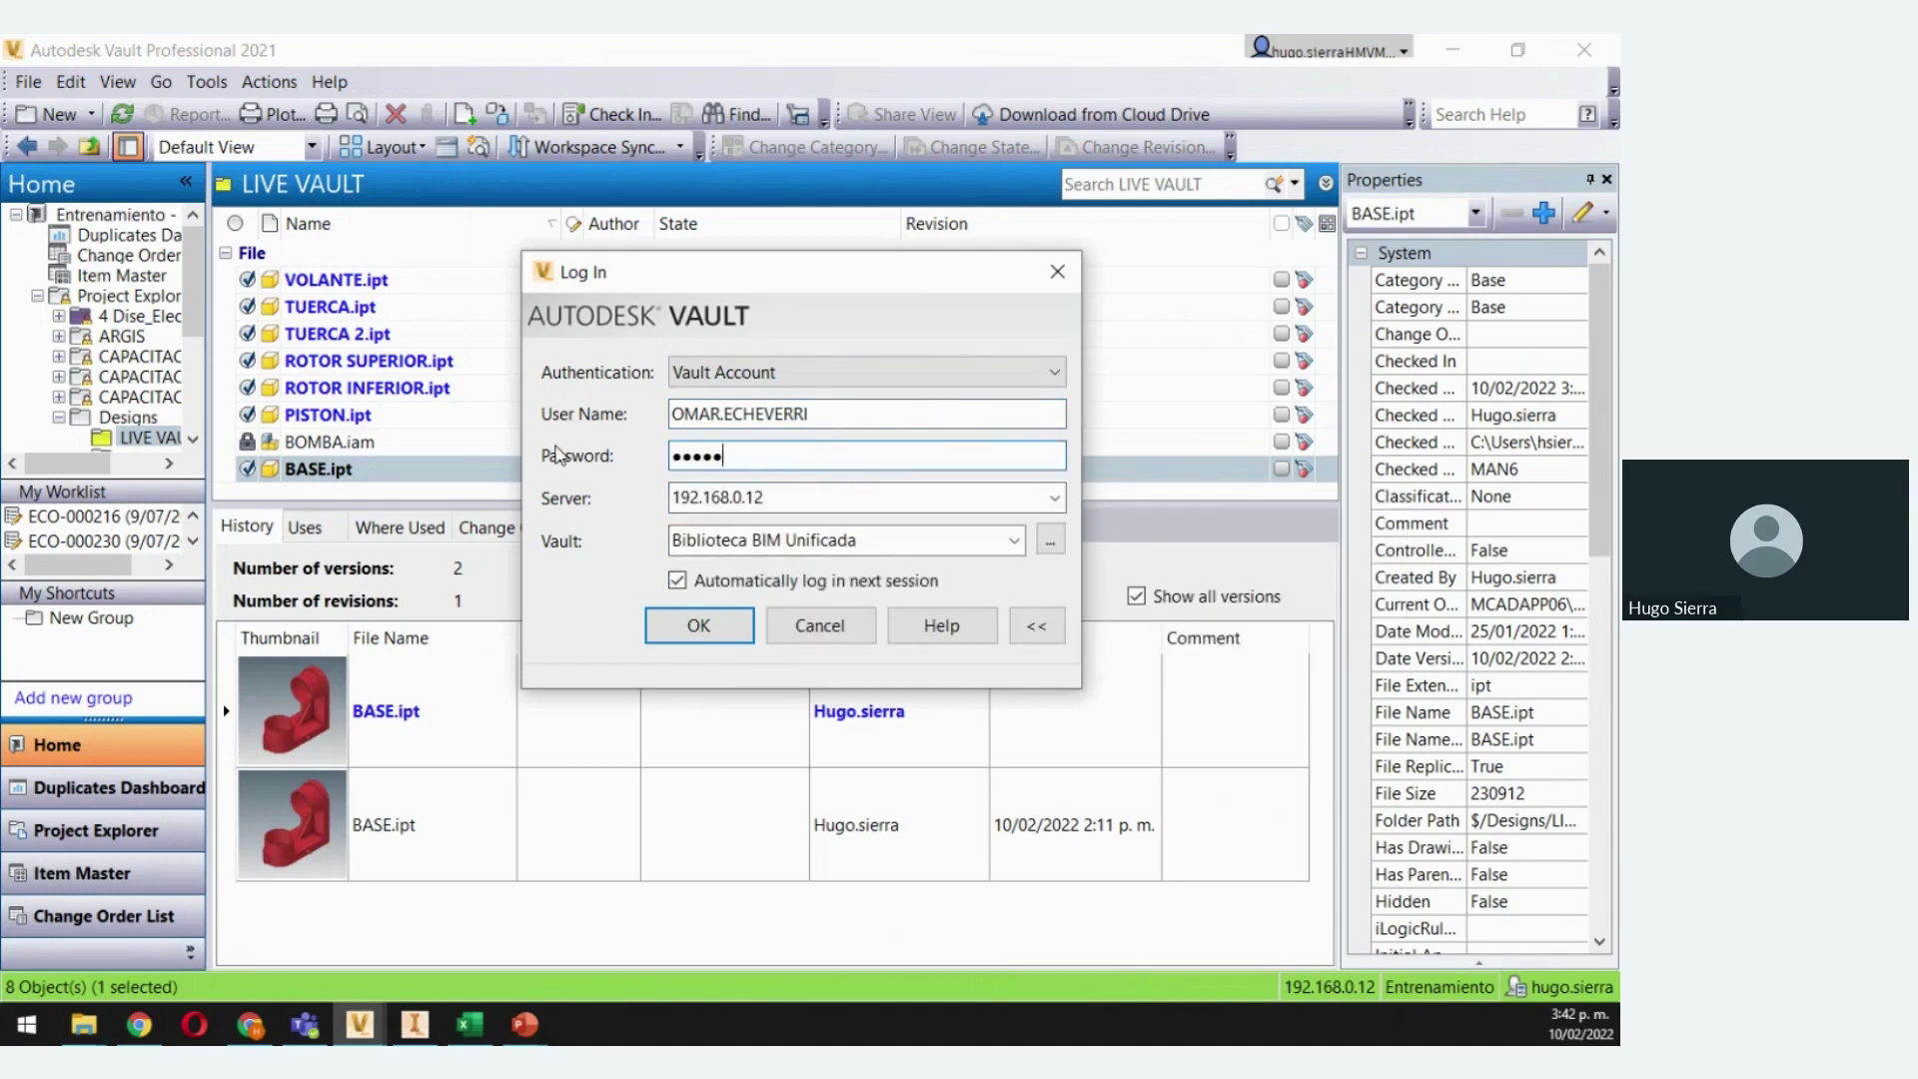
# Choose the Entrenamiento vault and log in
pyautogui.click(1050, 540)
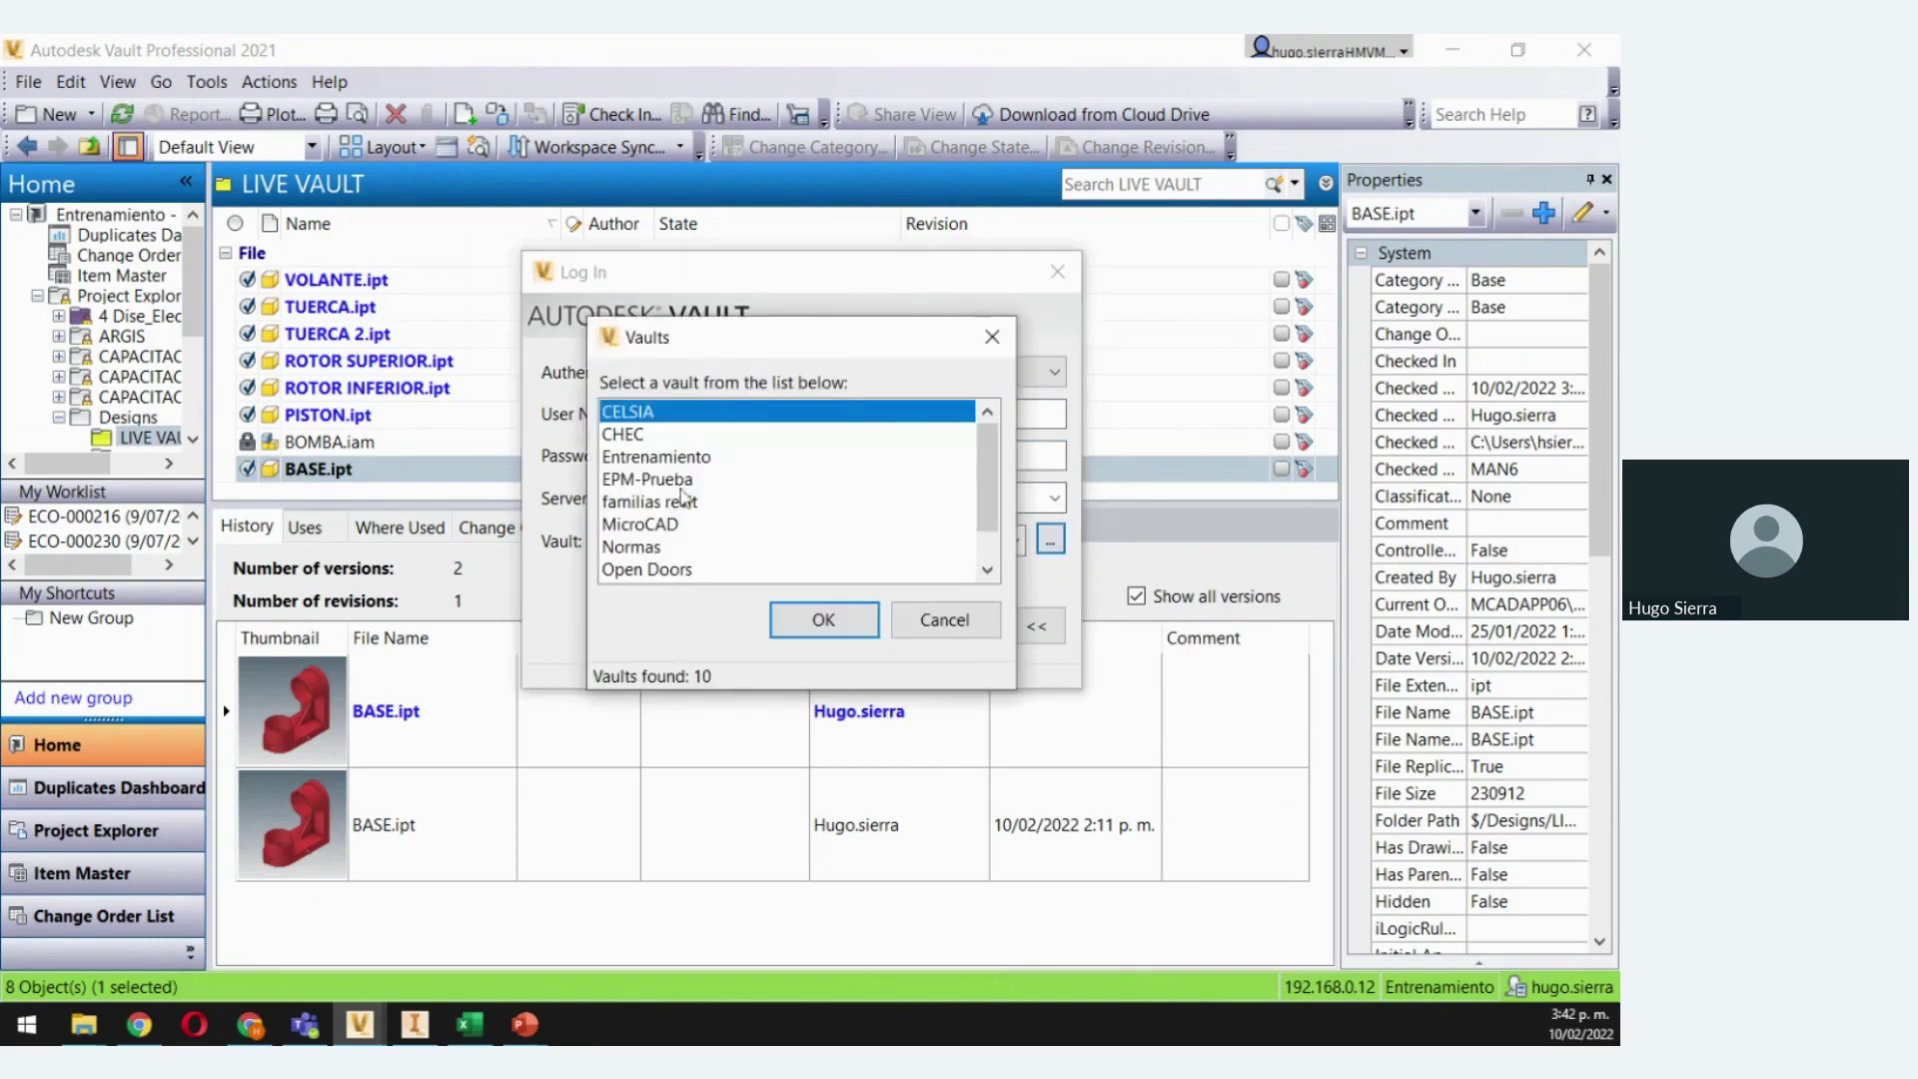
pyautogui.click(683, 457)
pyautogui.click(823, 619)
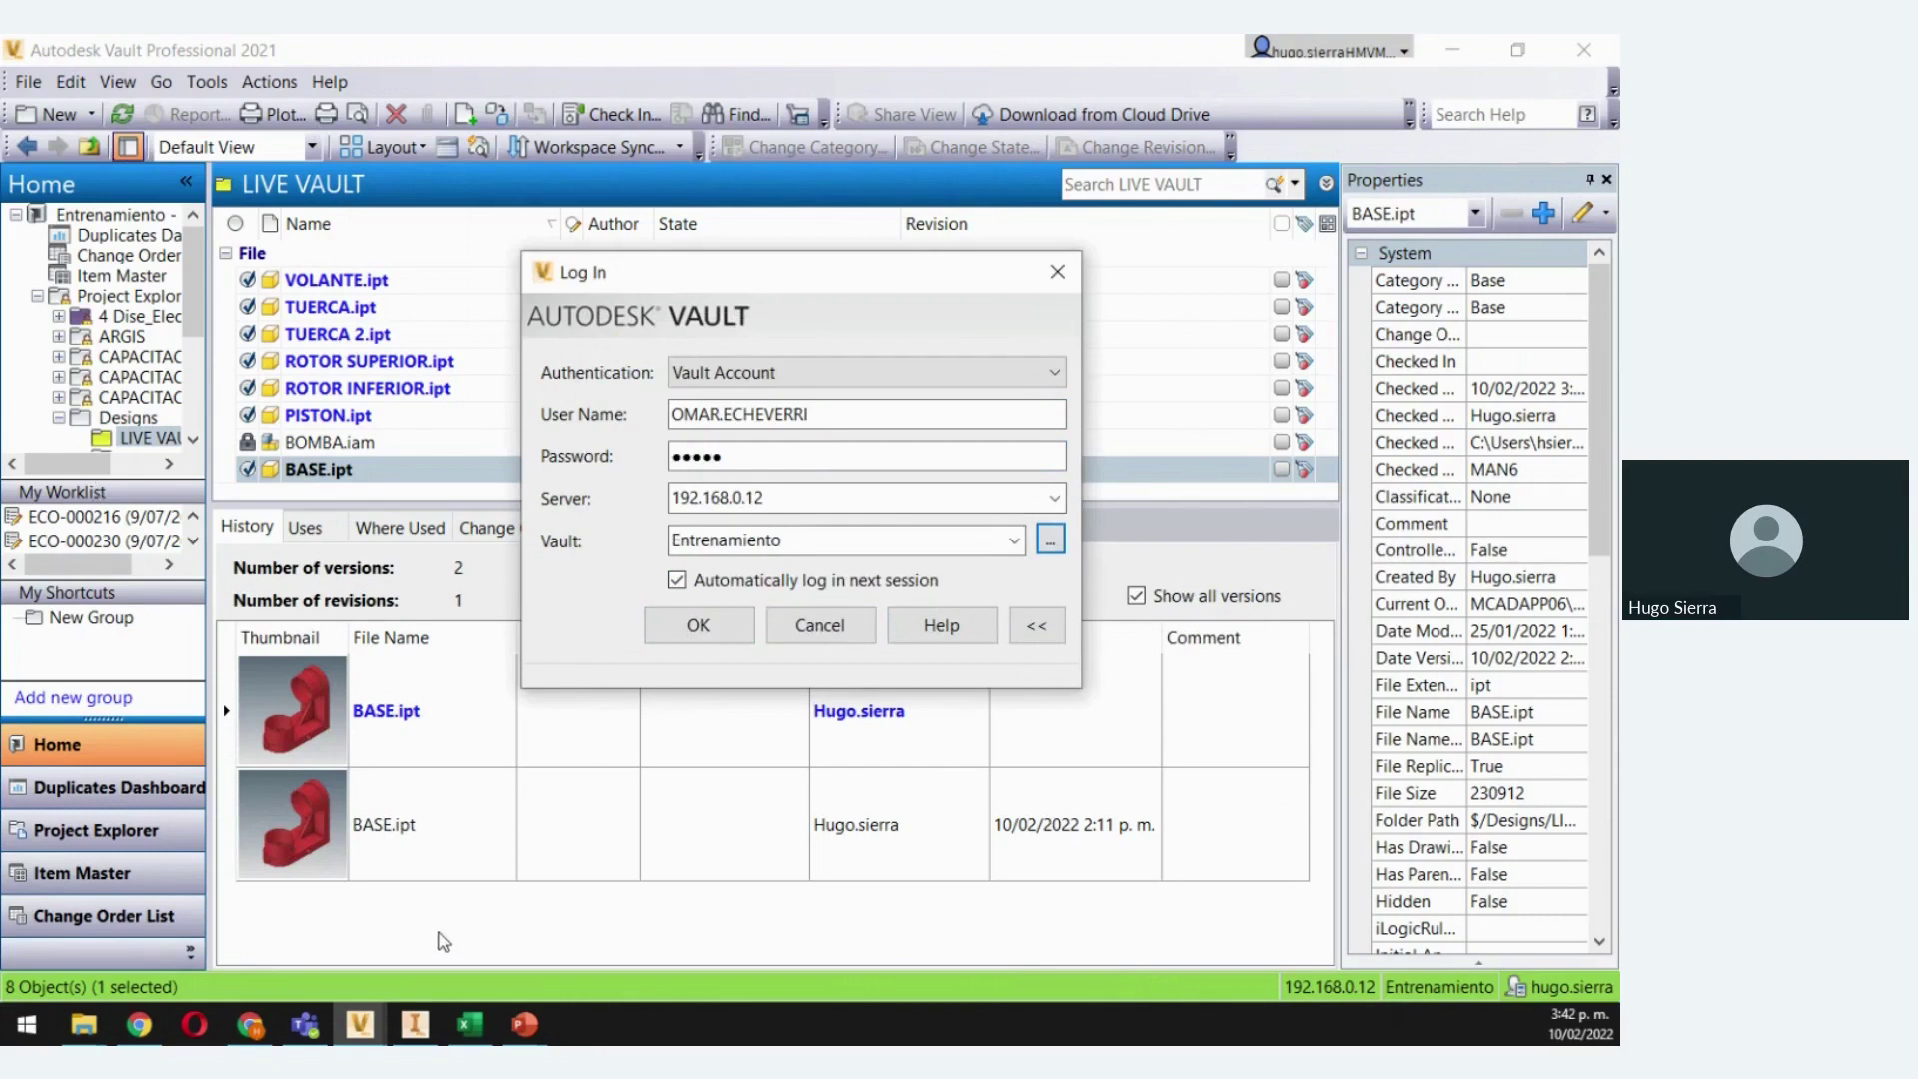
pyautogui.click(697, 628)
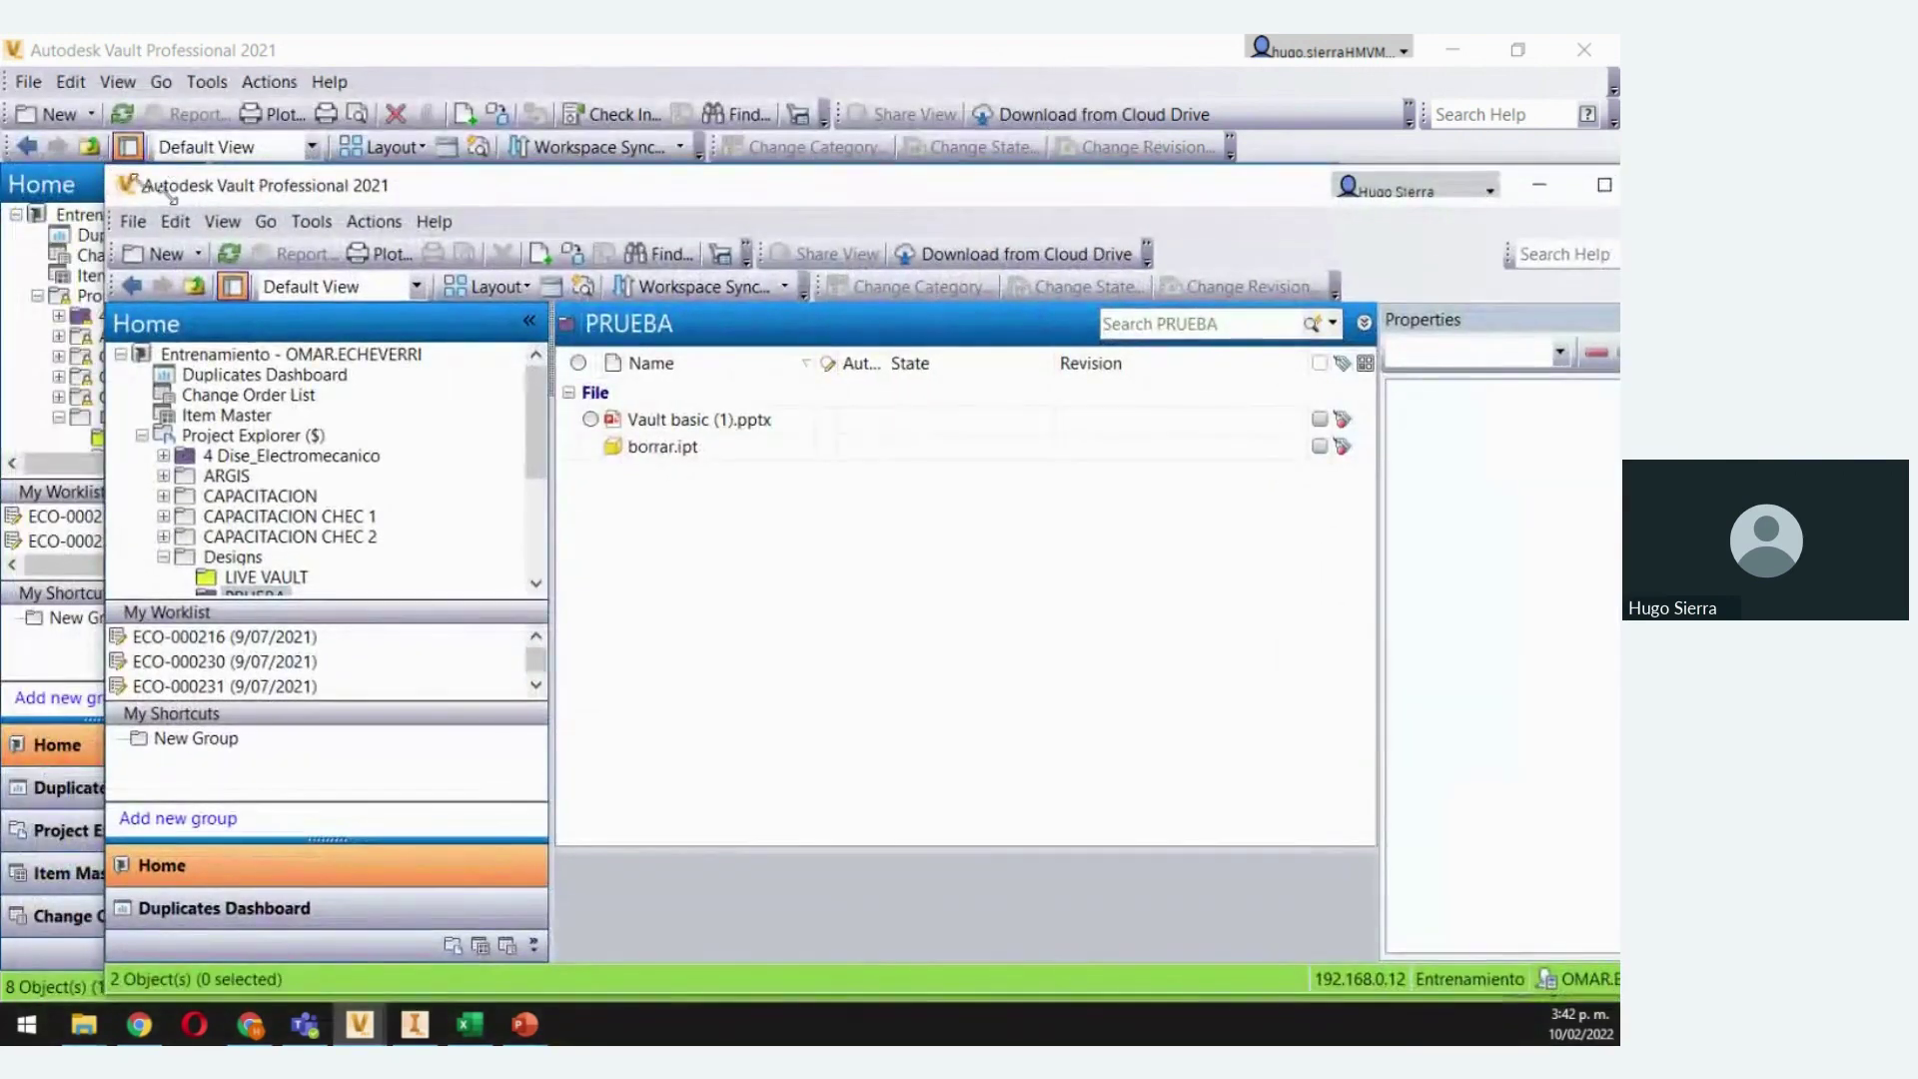
# Maximize the second Vault session, open LIVE VAULT, then minimize and restore it from the taskbar
pyautogui.moveTo(106, 167); pyautogui.dragTo(302, 296)
pyautogui.moveTo(483, 317); pyautogui.dragTo(310, 50)
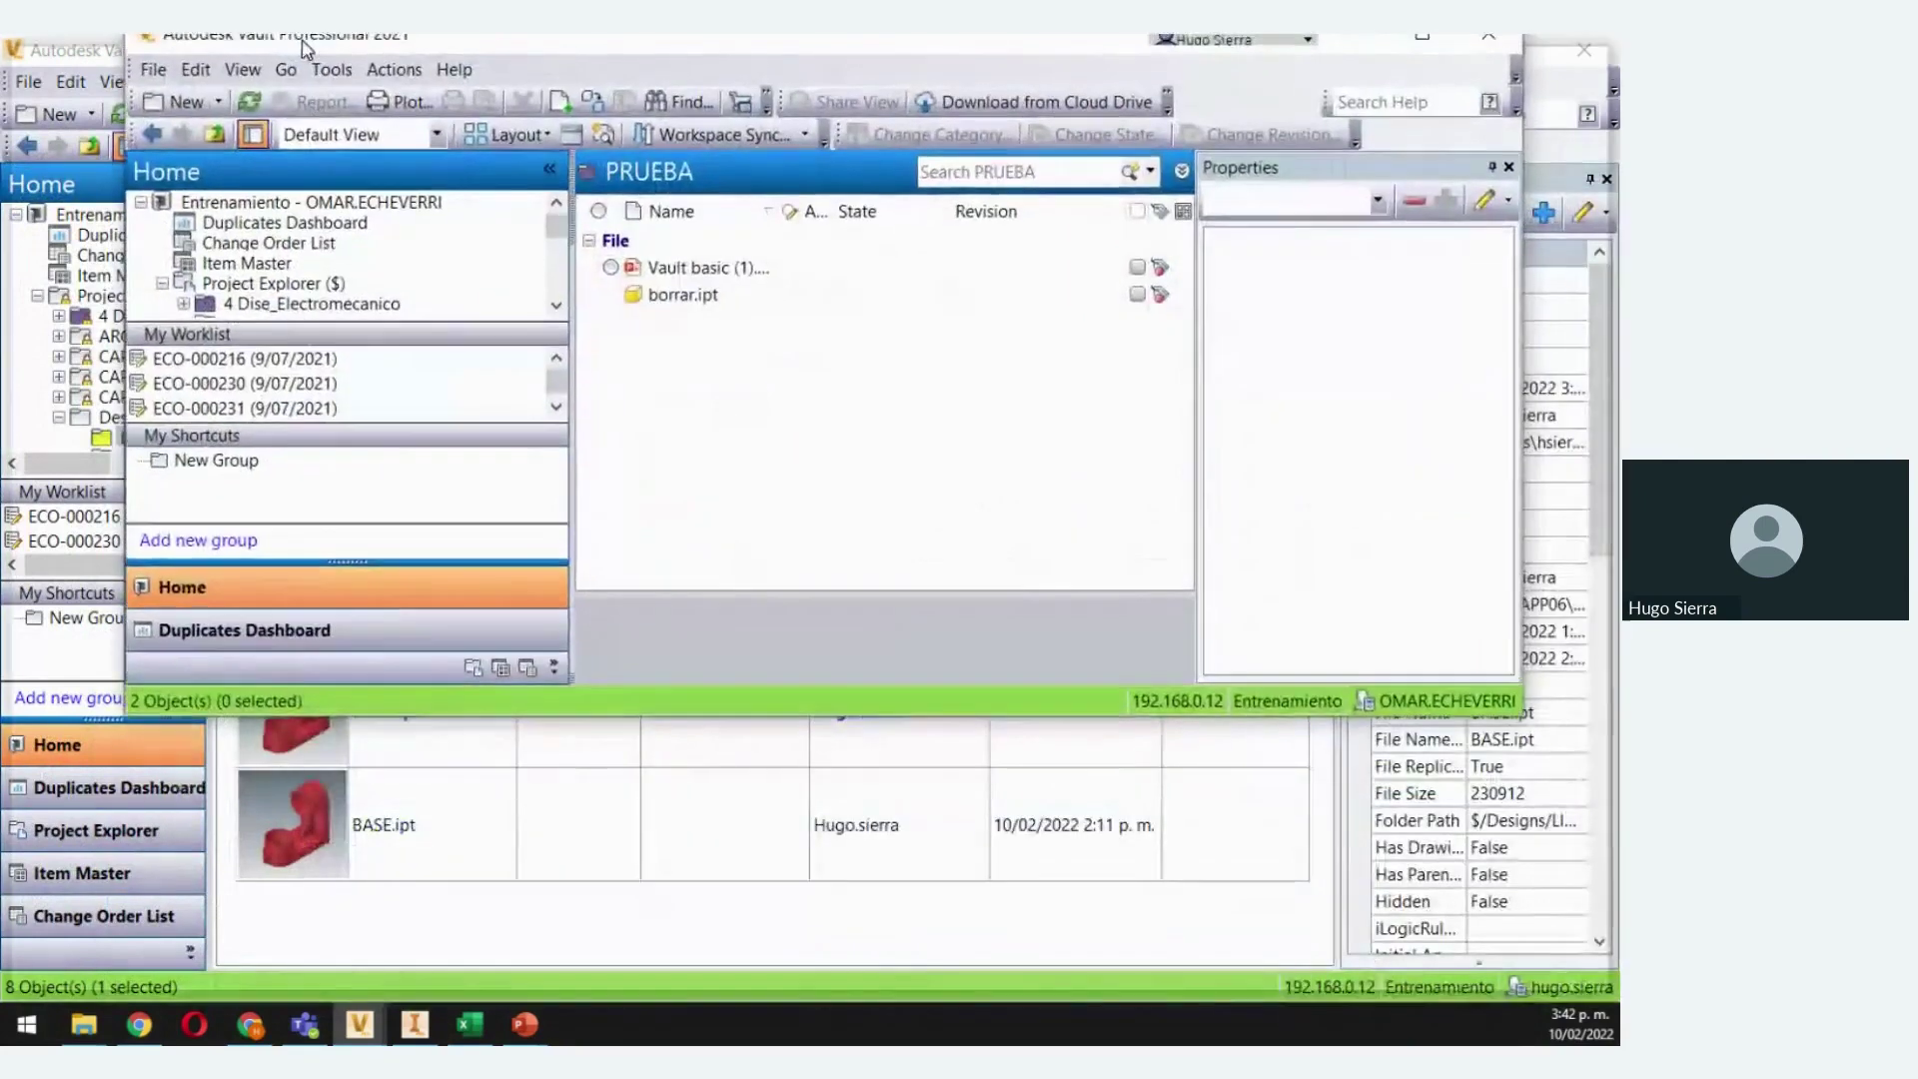
pyautogui.doubleClick(310, 45)
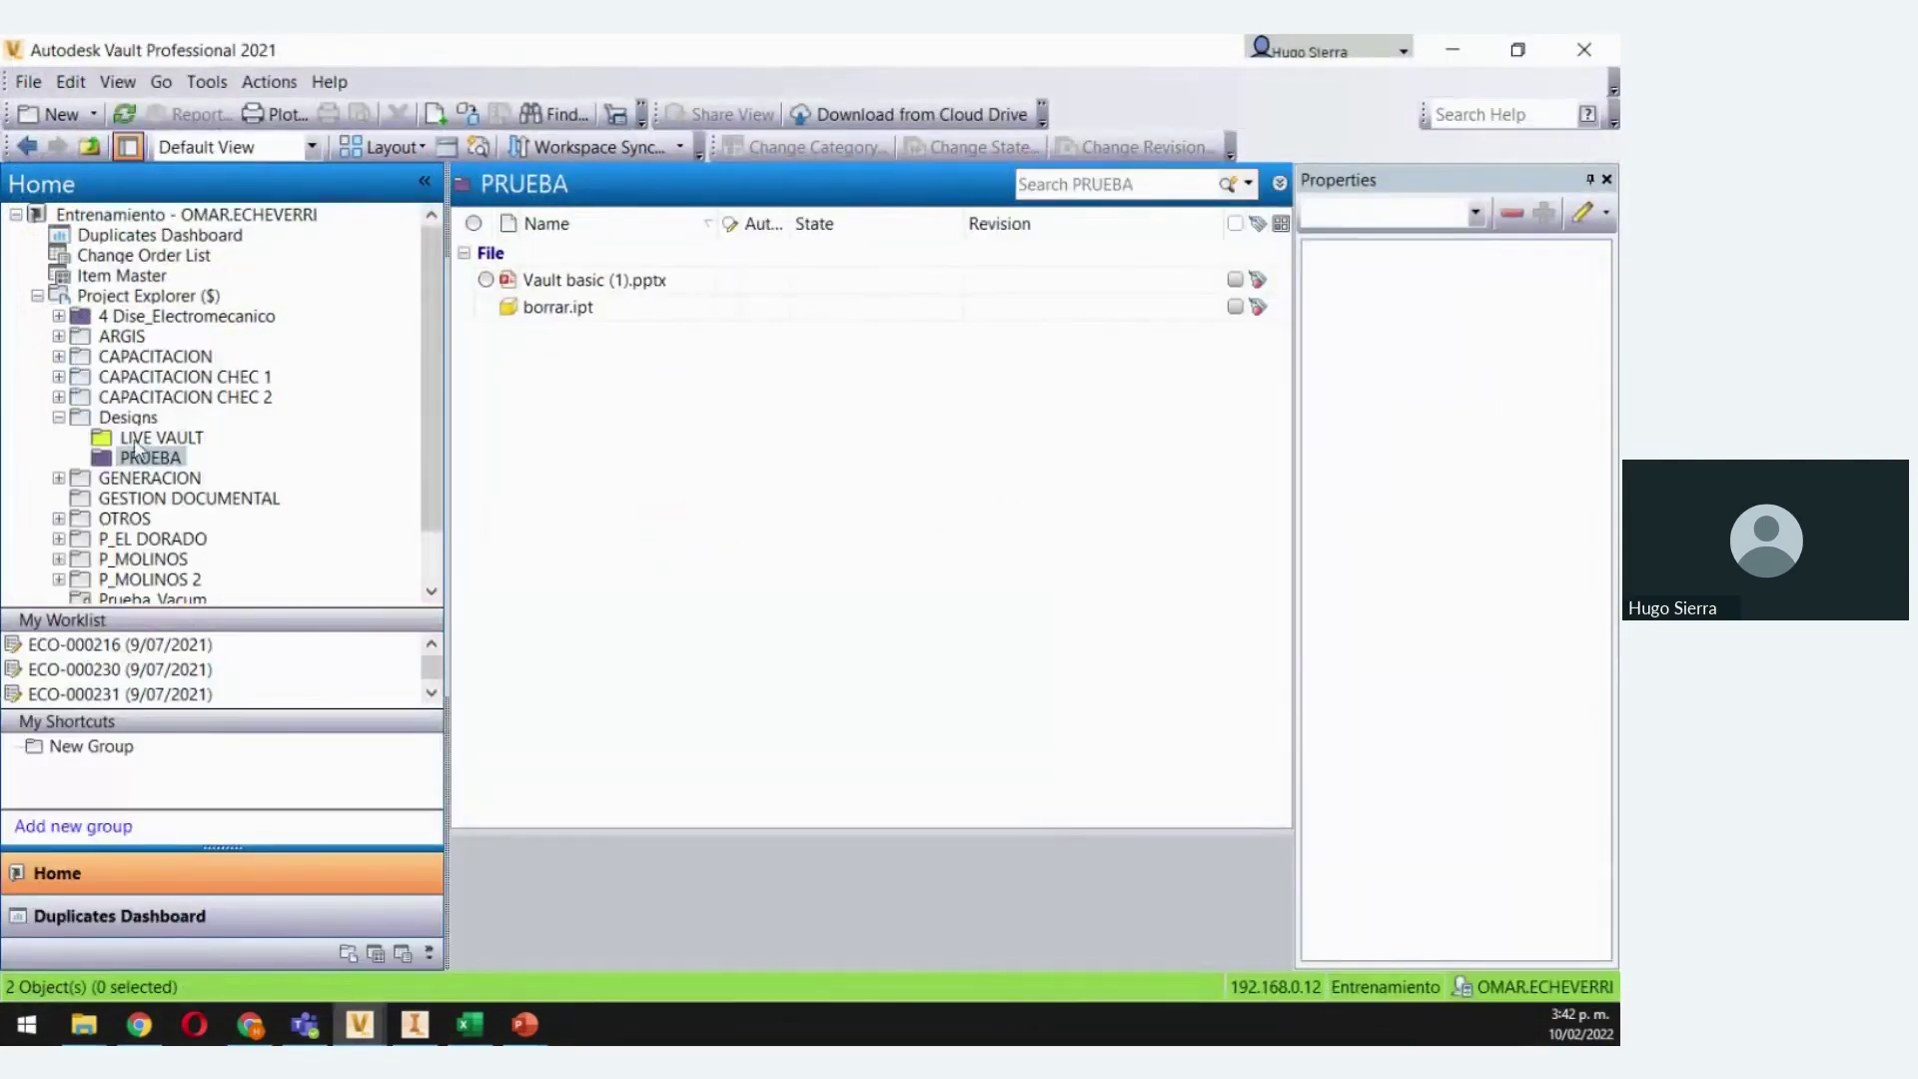
pyautogui.click(139, 442)
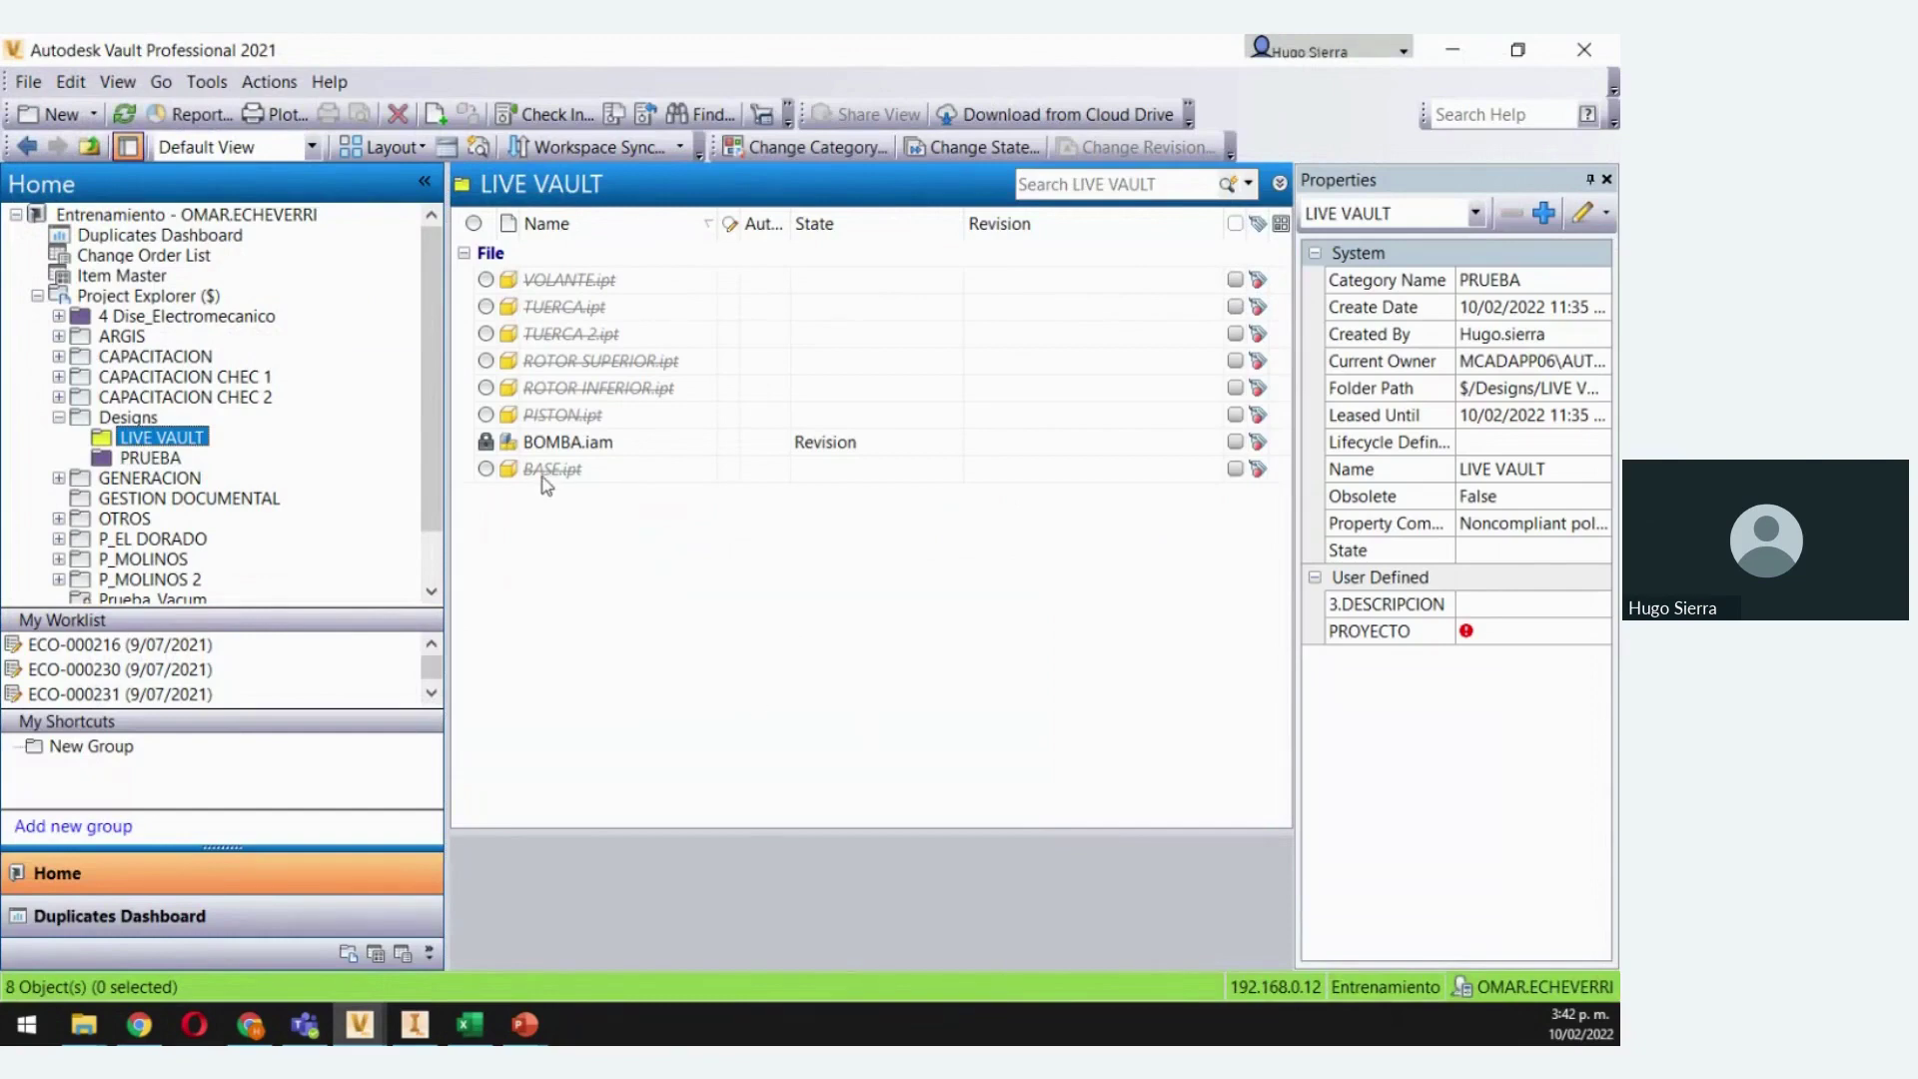
pyautogui.click(1452, 49)
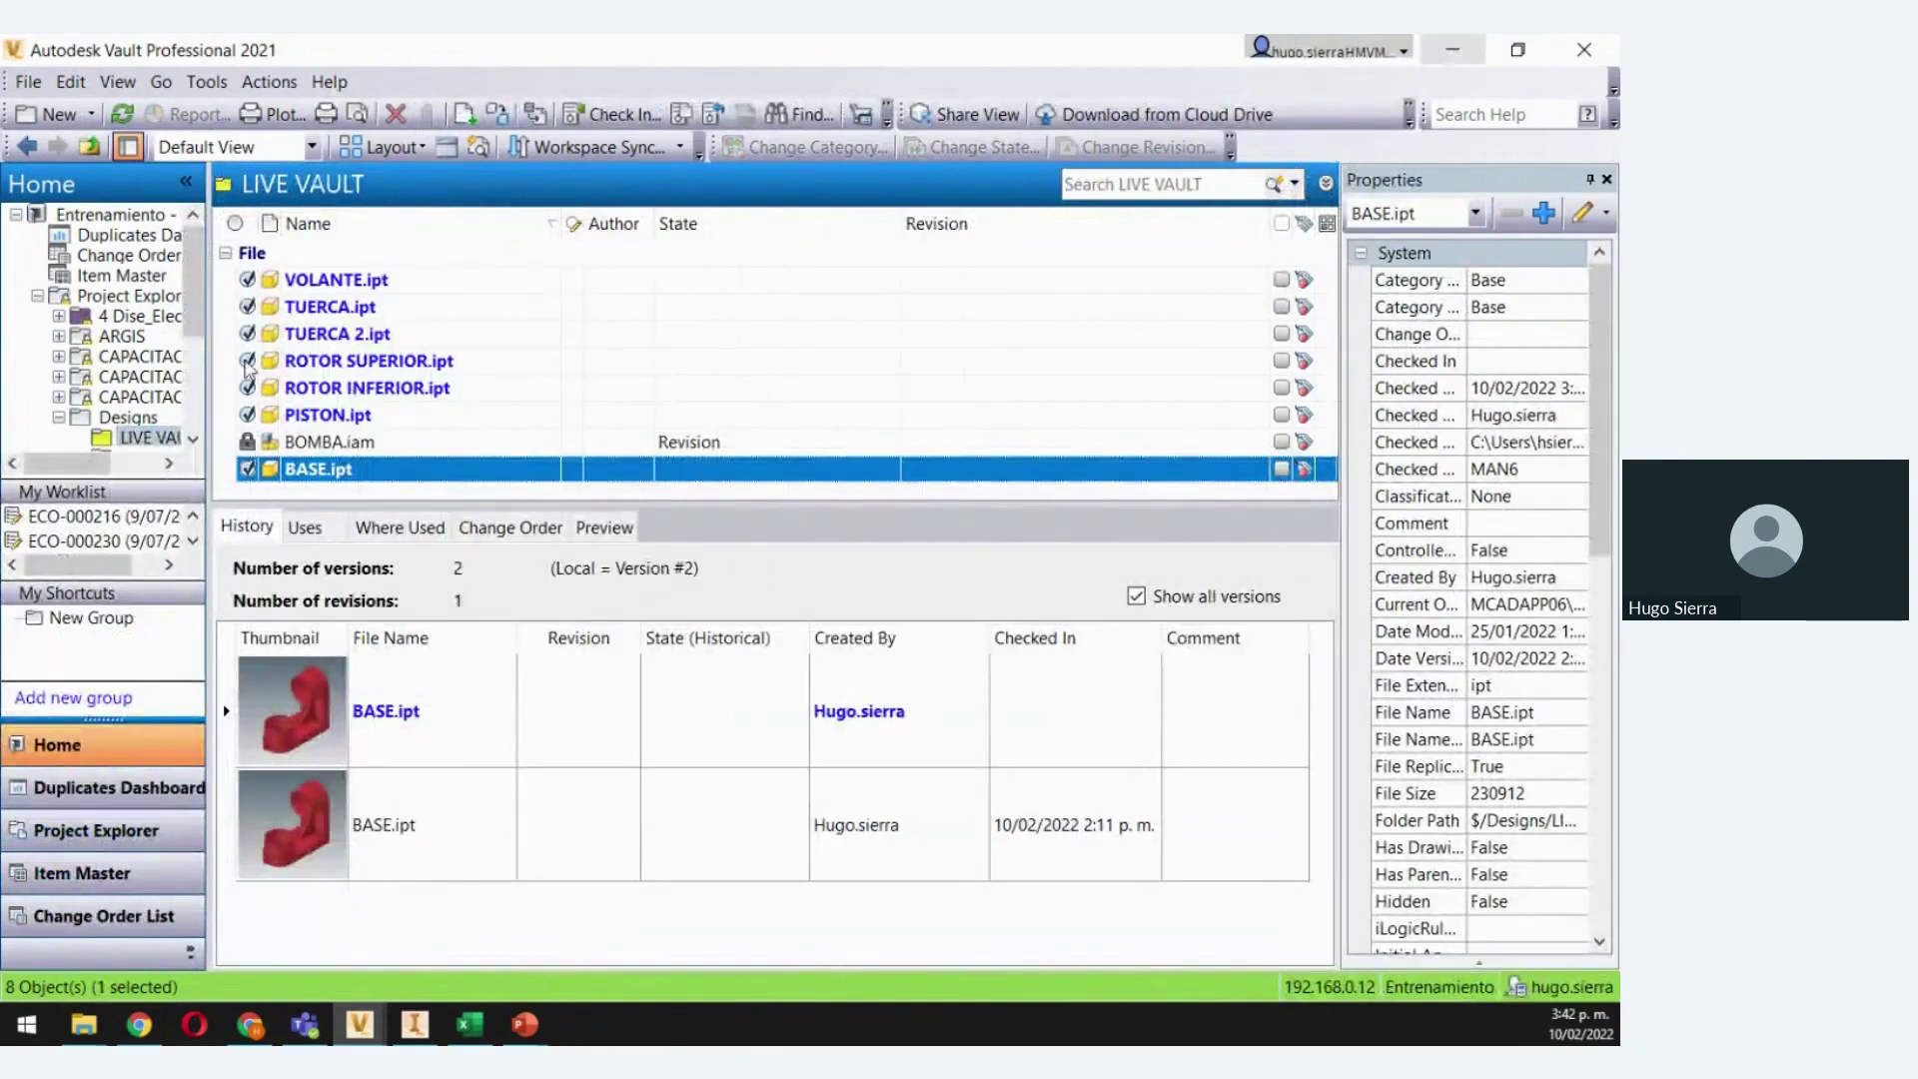
pyautogui.click(359, 1025)
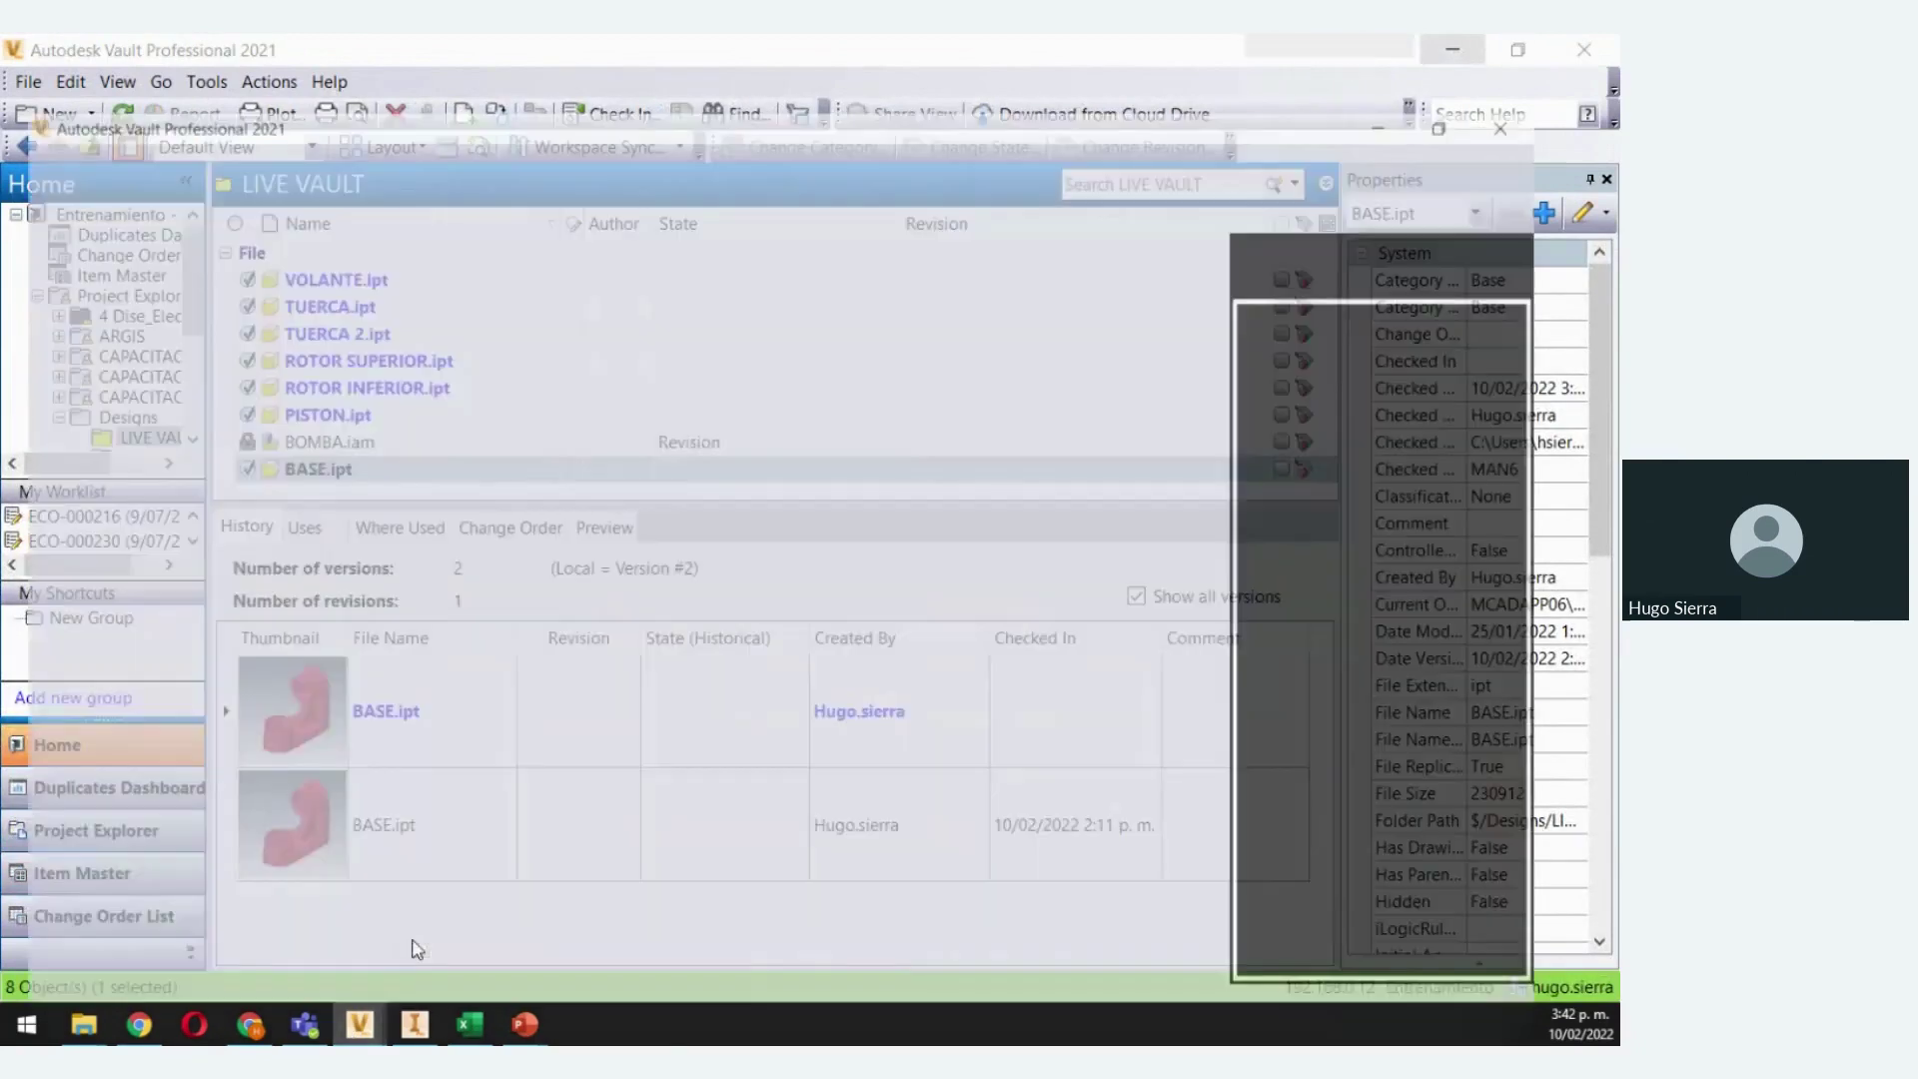
pyautogui.click(411, 944)
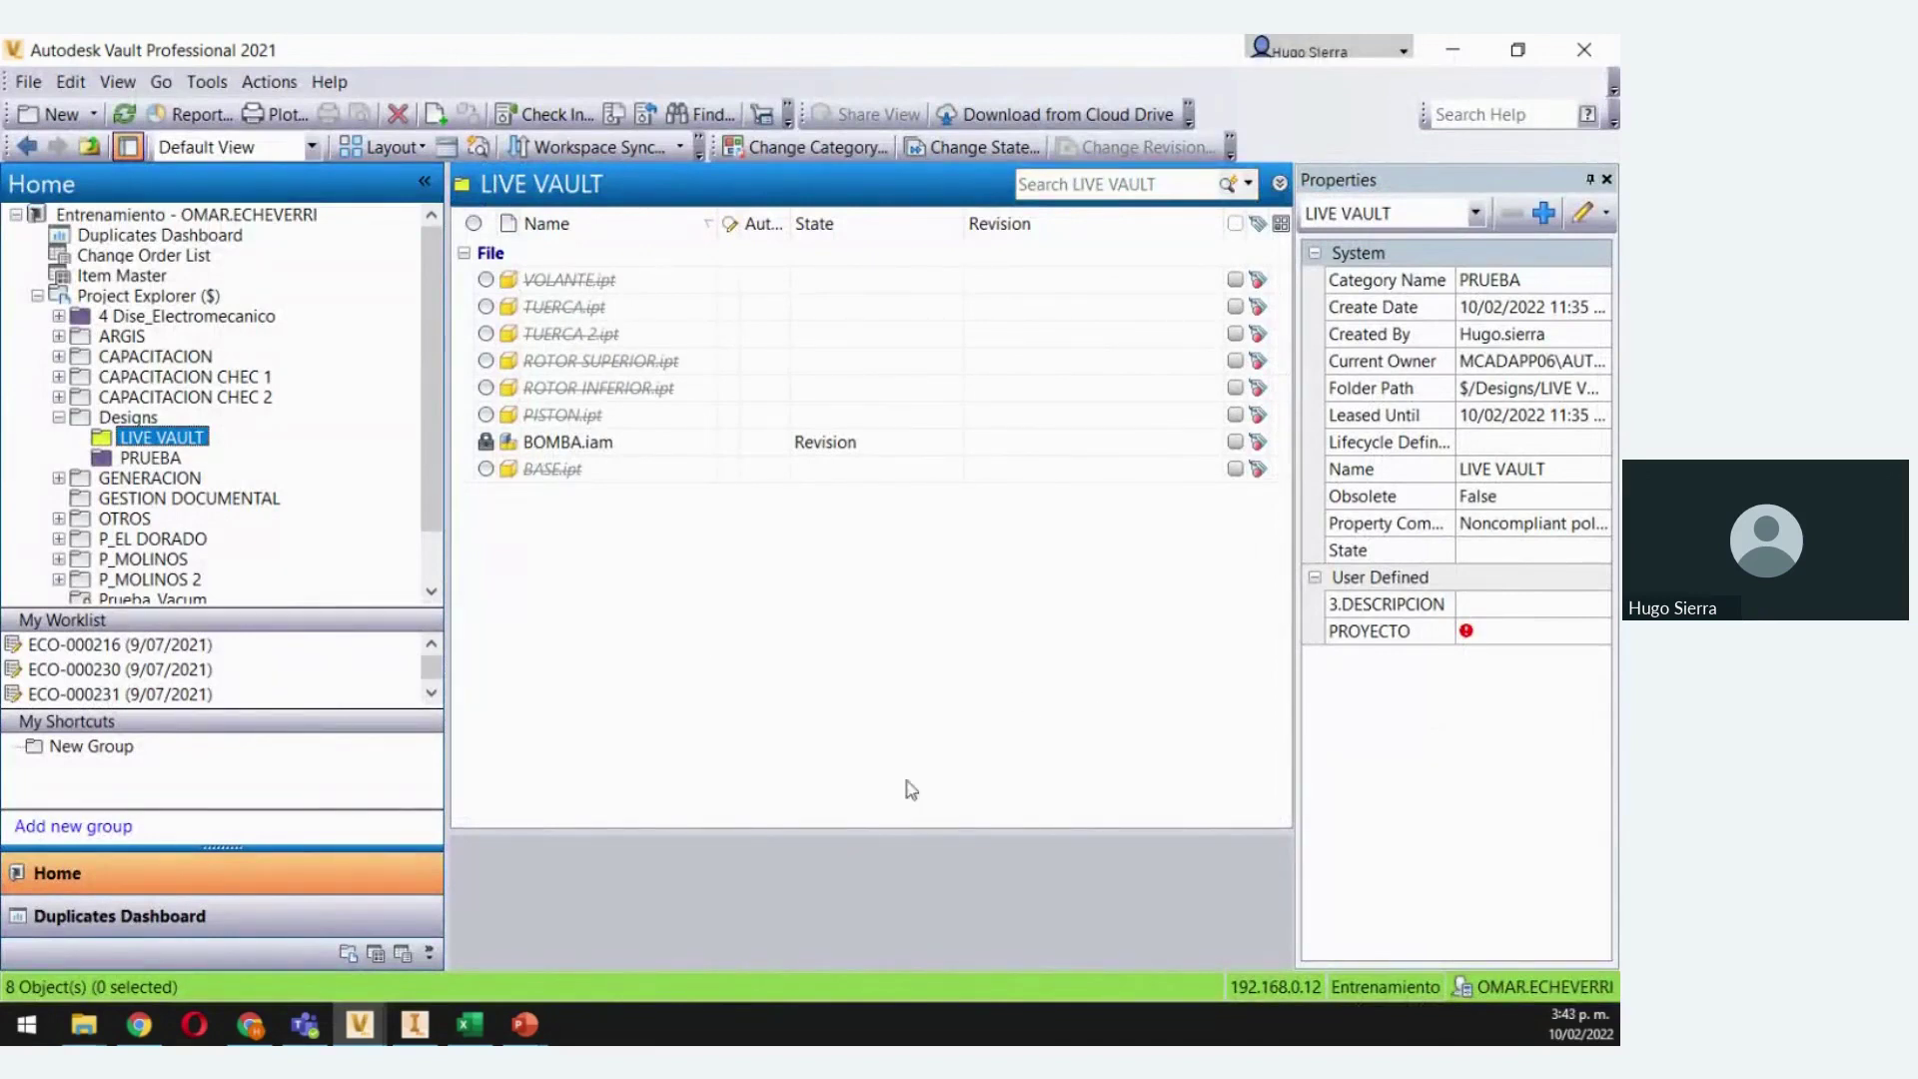
pyautogui.rightClick(549, 473)
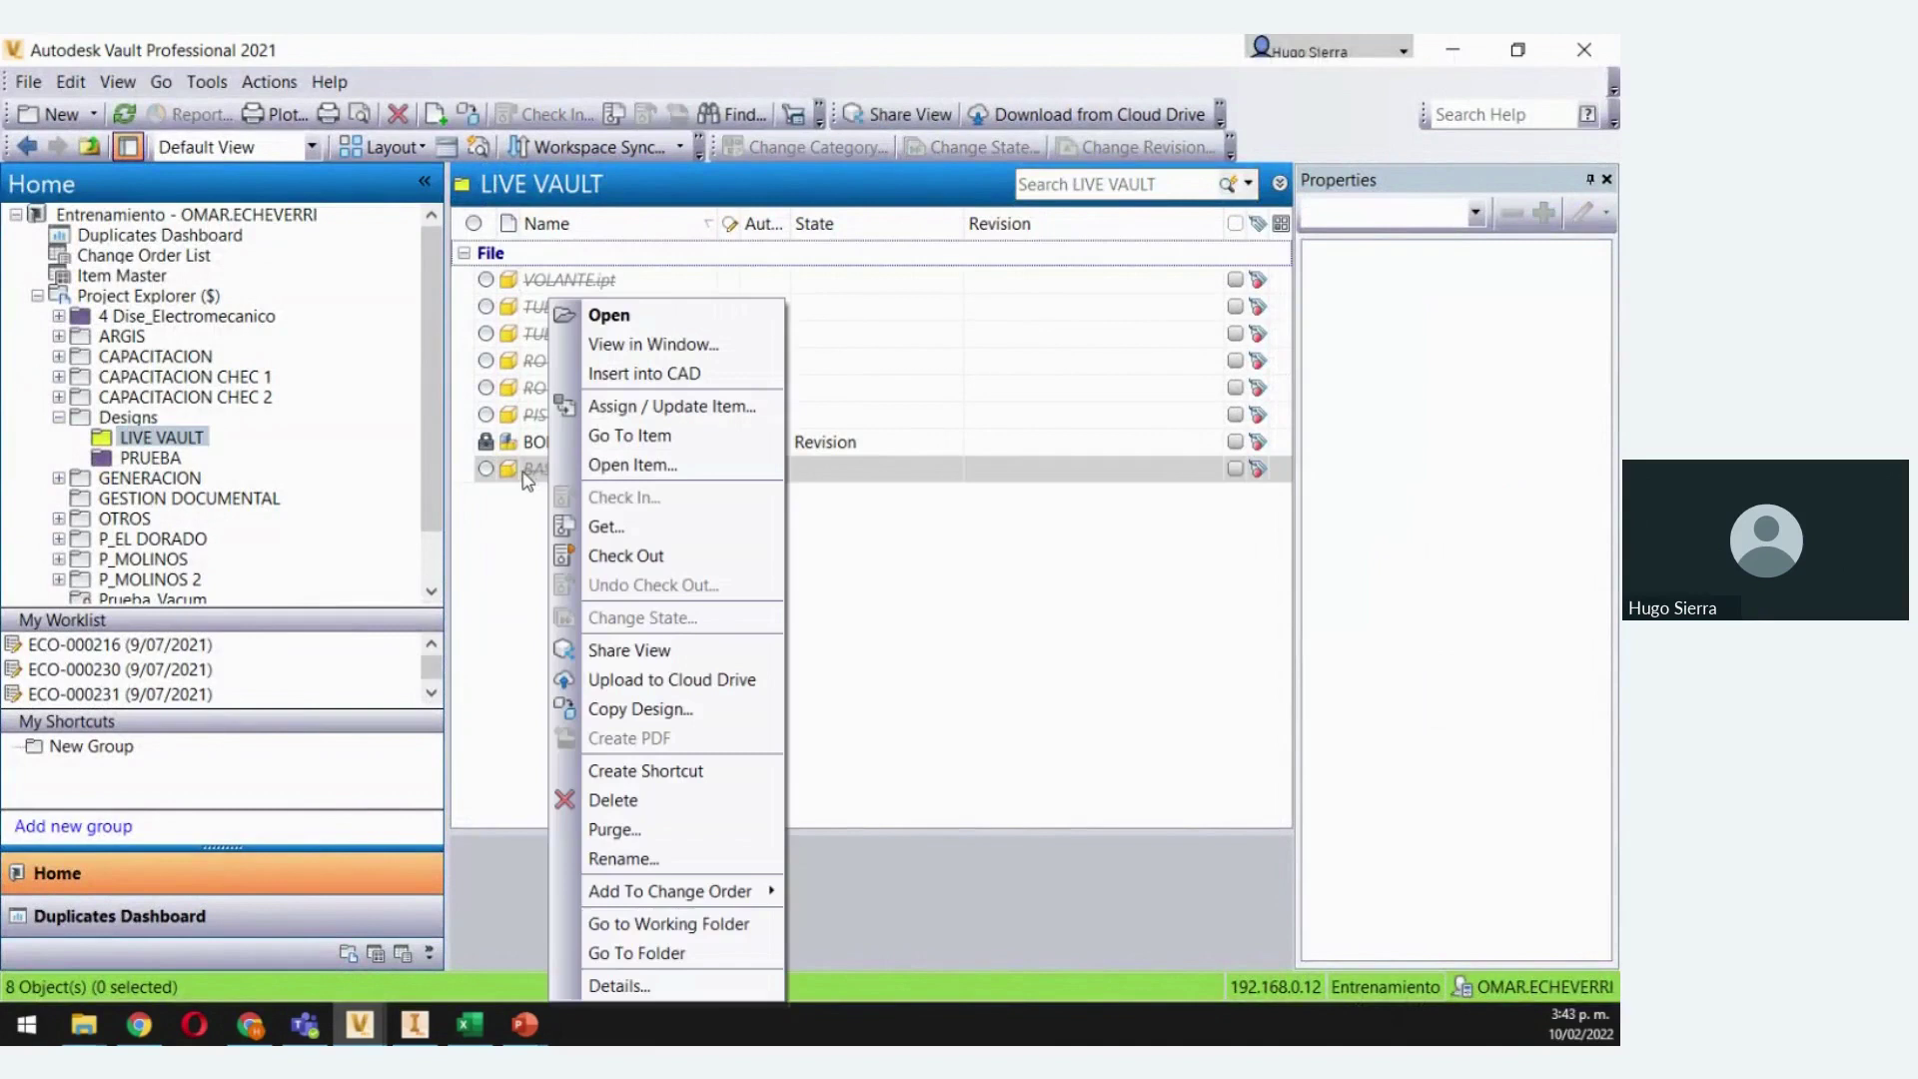
pyautogui.click(639, 985)
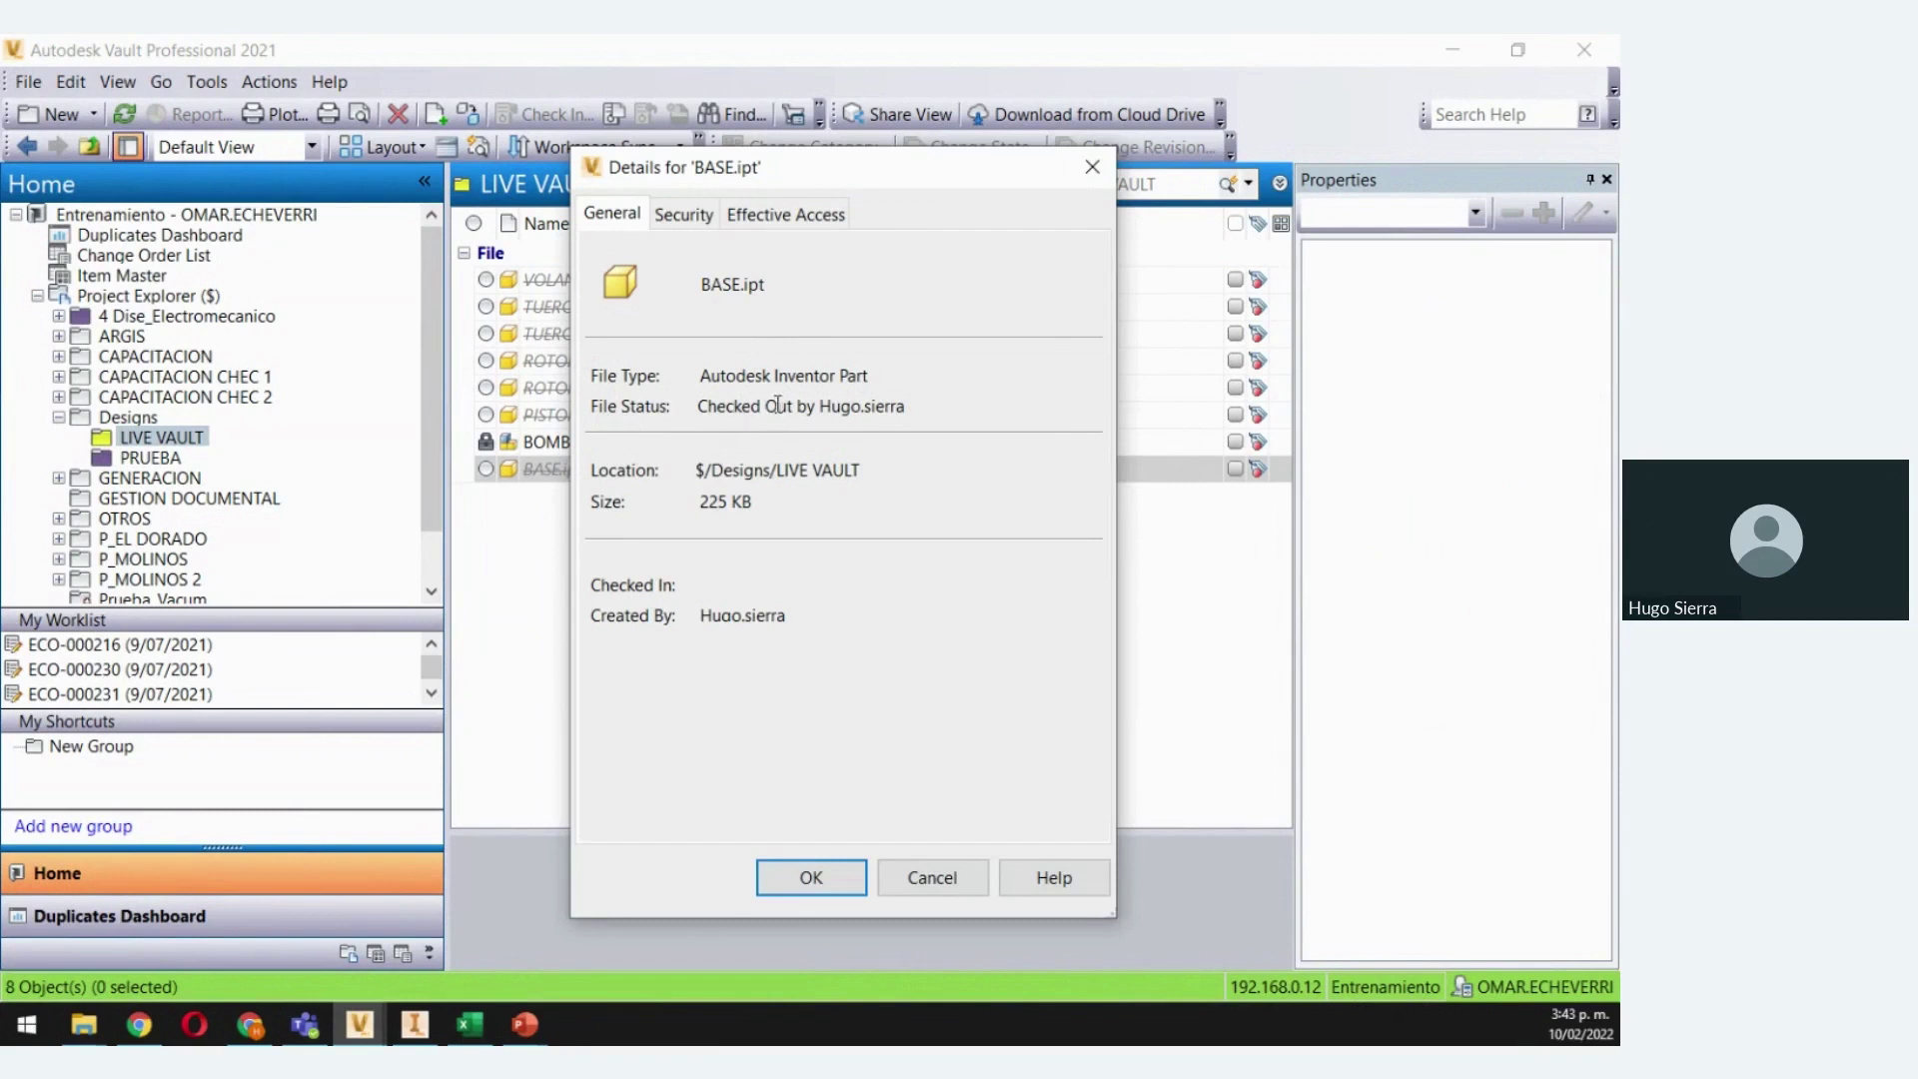
pyautogui.moveTo(822, 406); pyautogui.dragTo(909, 406)
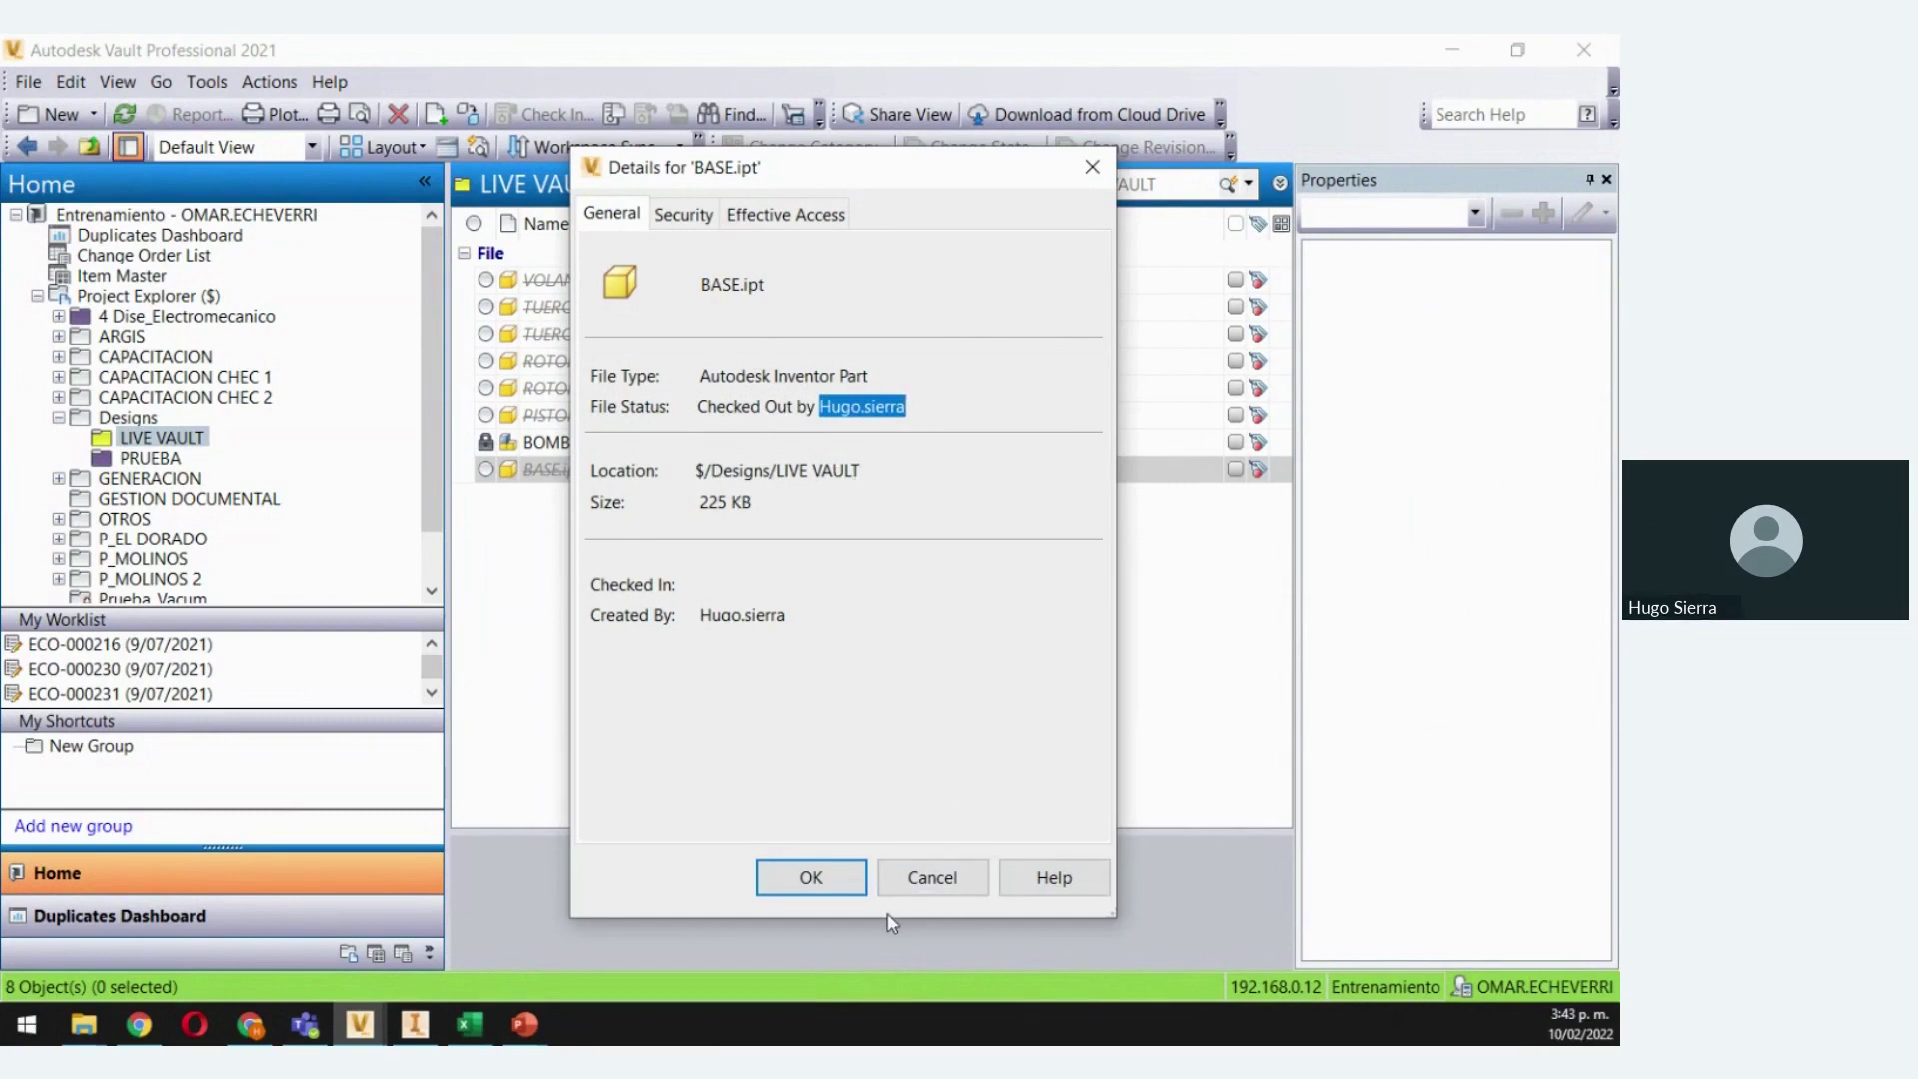
pyautogui.click(930, 878)
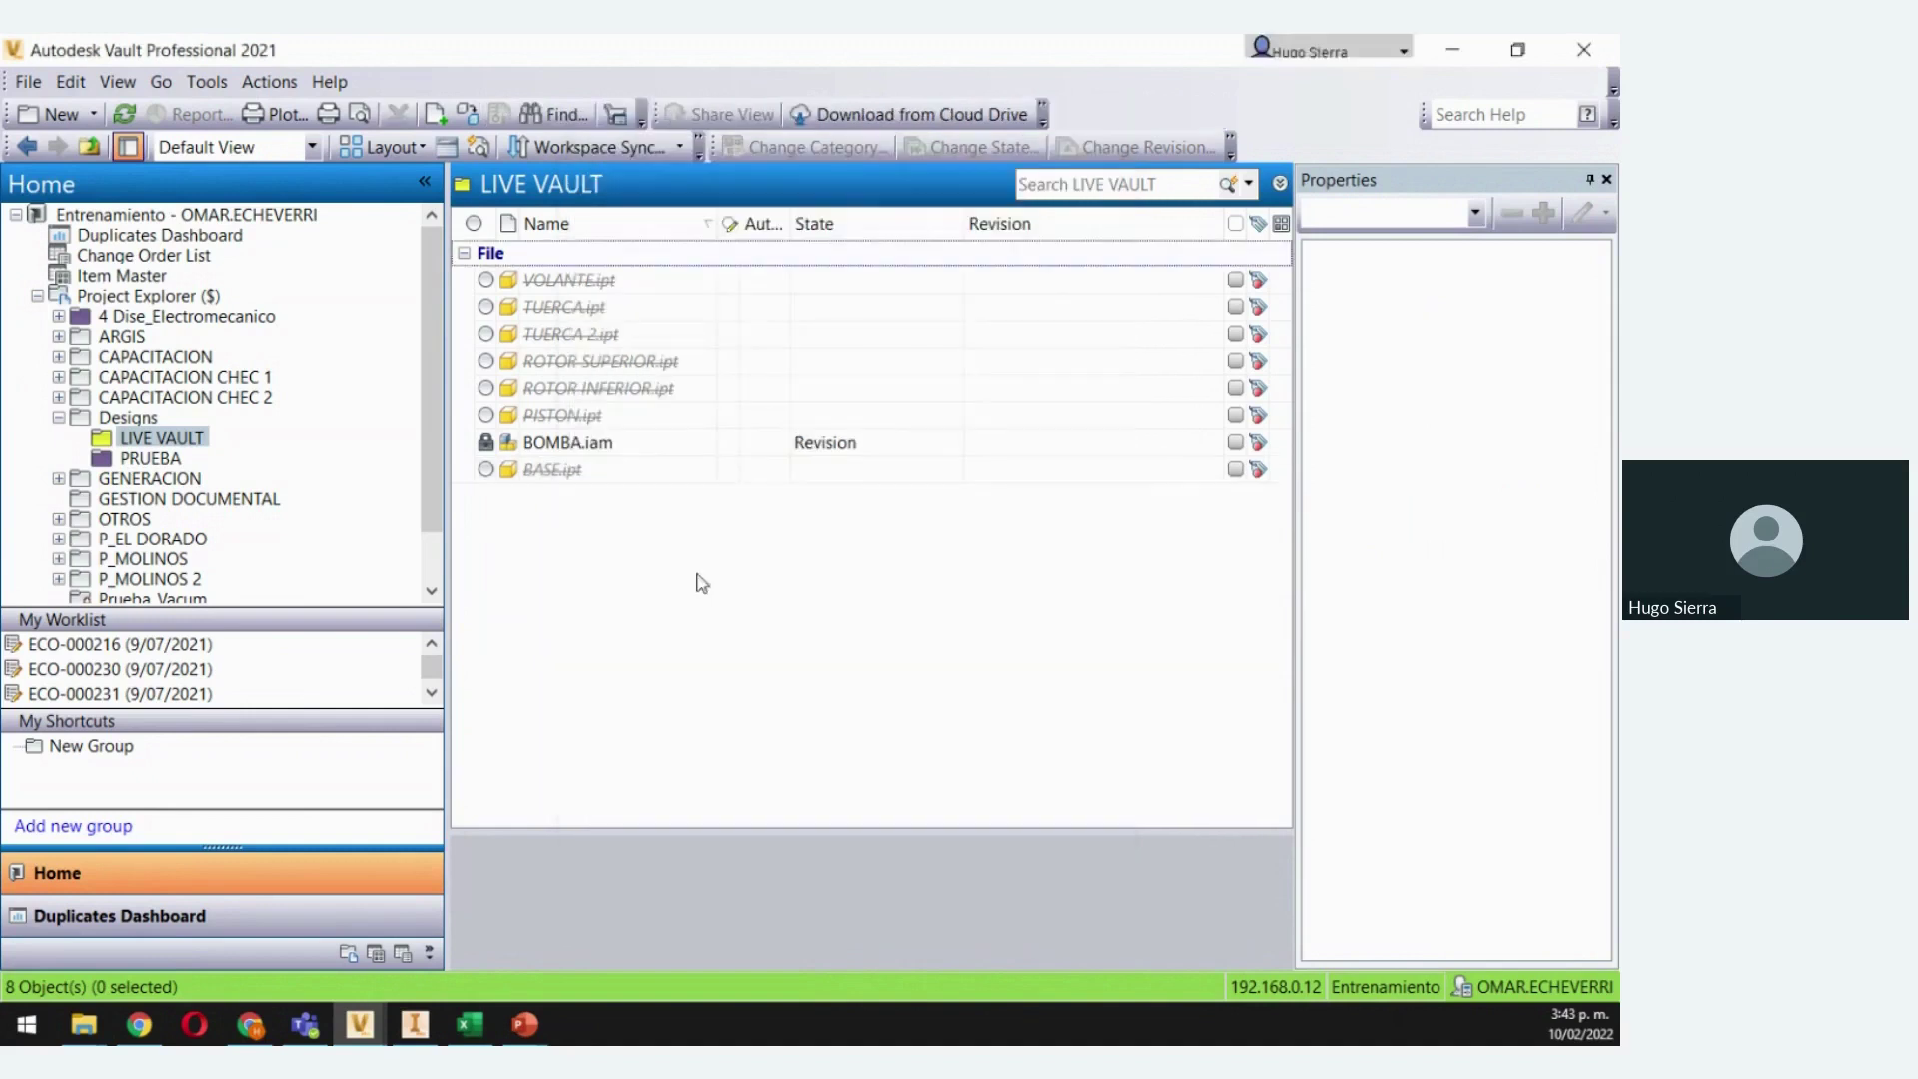
pyautogui.moveTo(383, 1034)
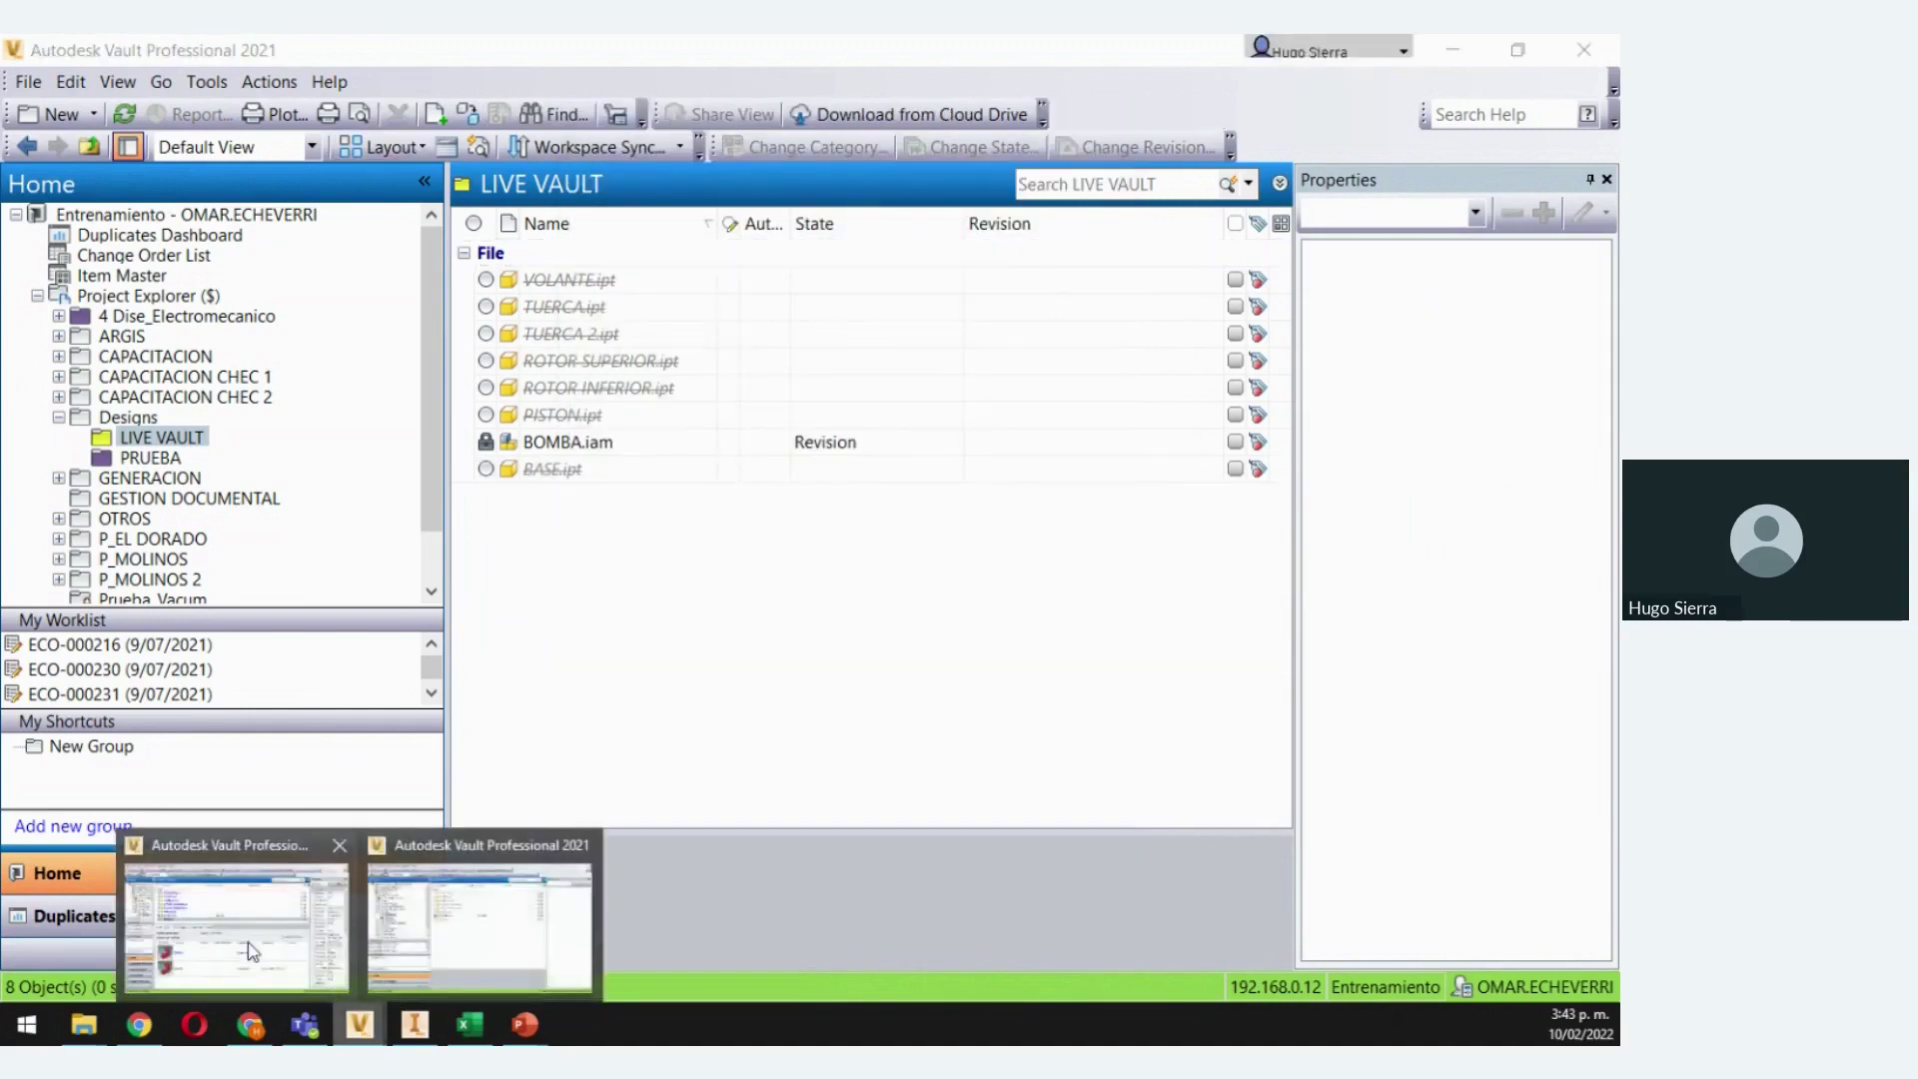
# From the first Vault session, check in BASE.ipt with the comment 'AC'
pyautogui.click(480, 919)
pyautogui.rightClick(313, 469)
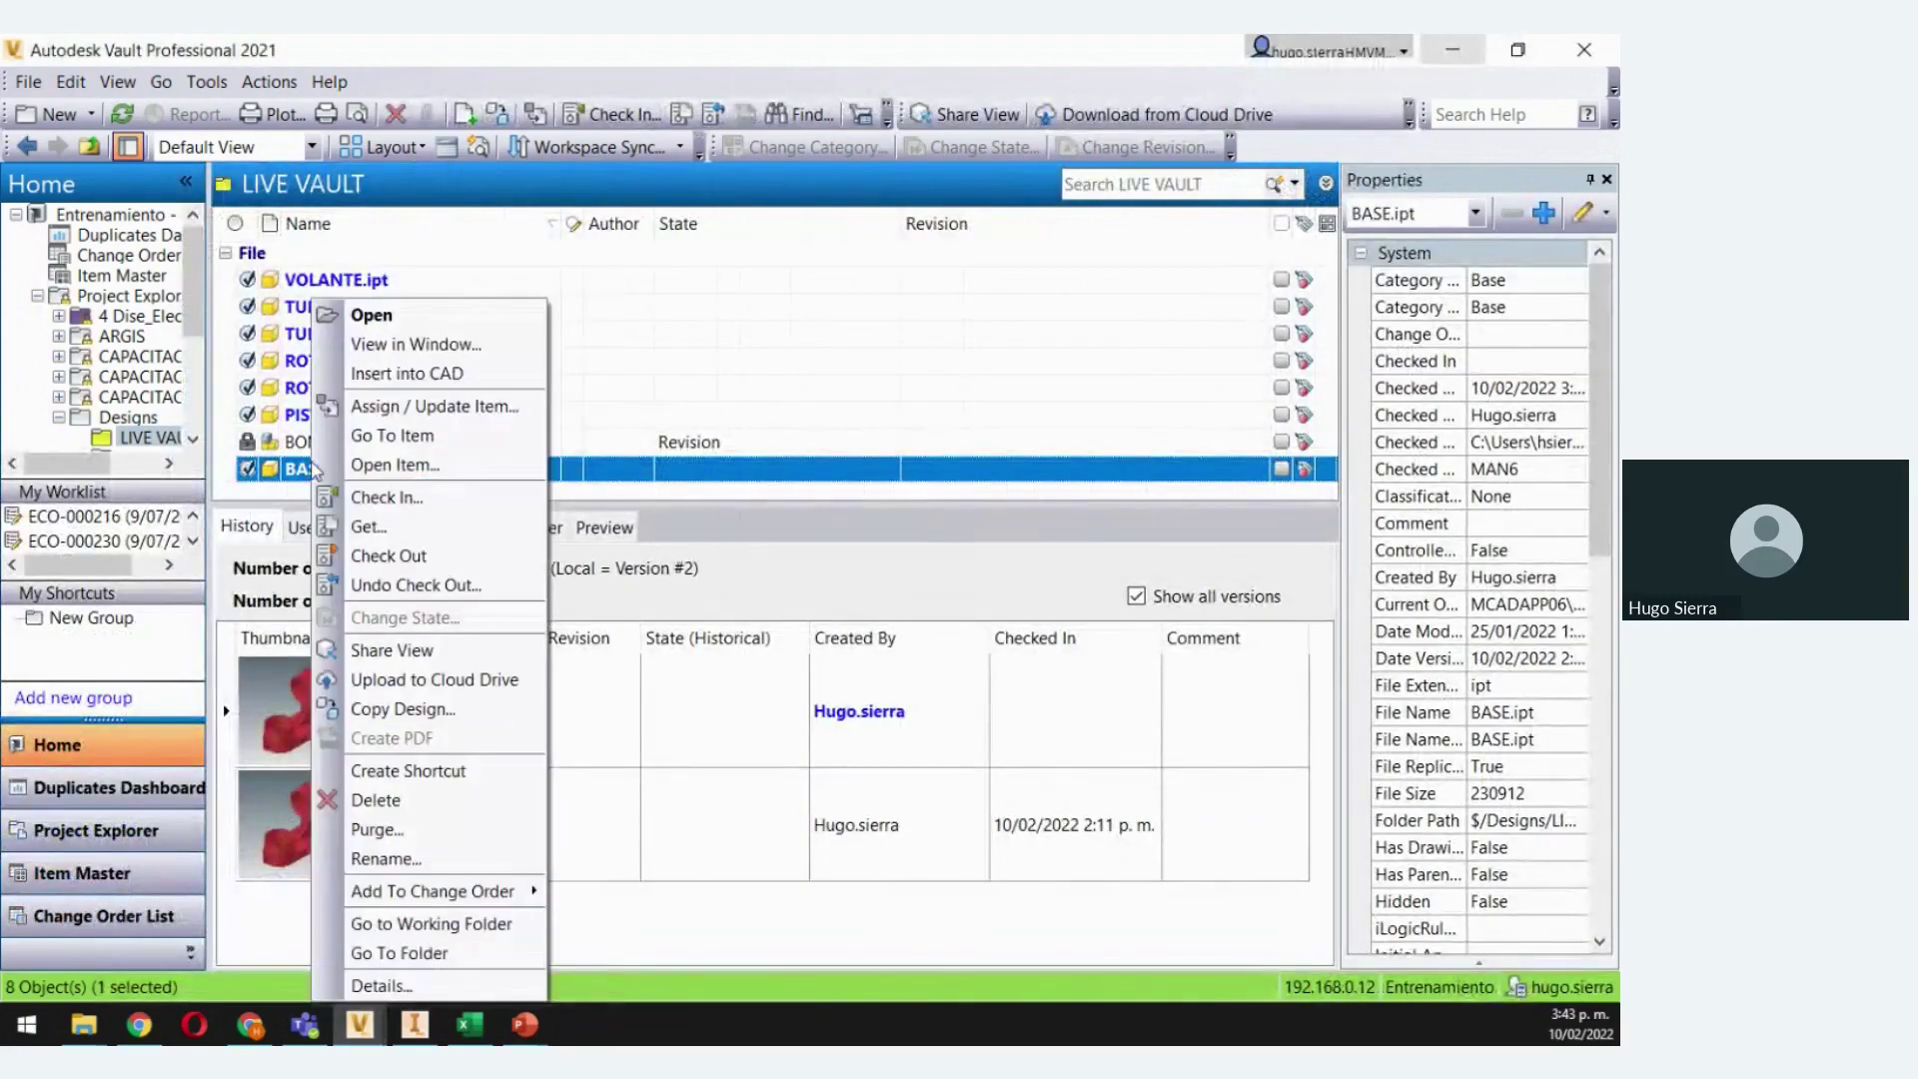
pyautogui.click(390, 495)
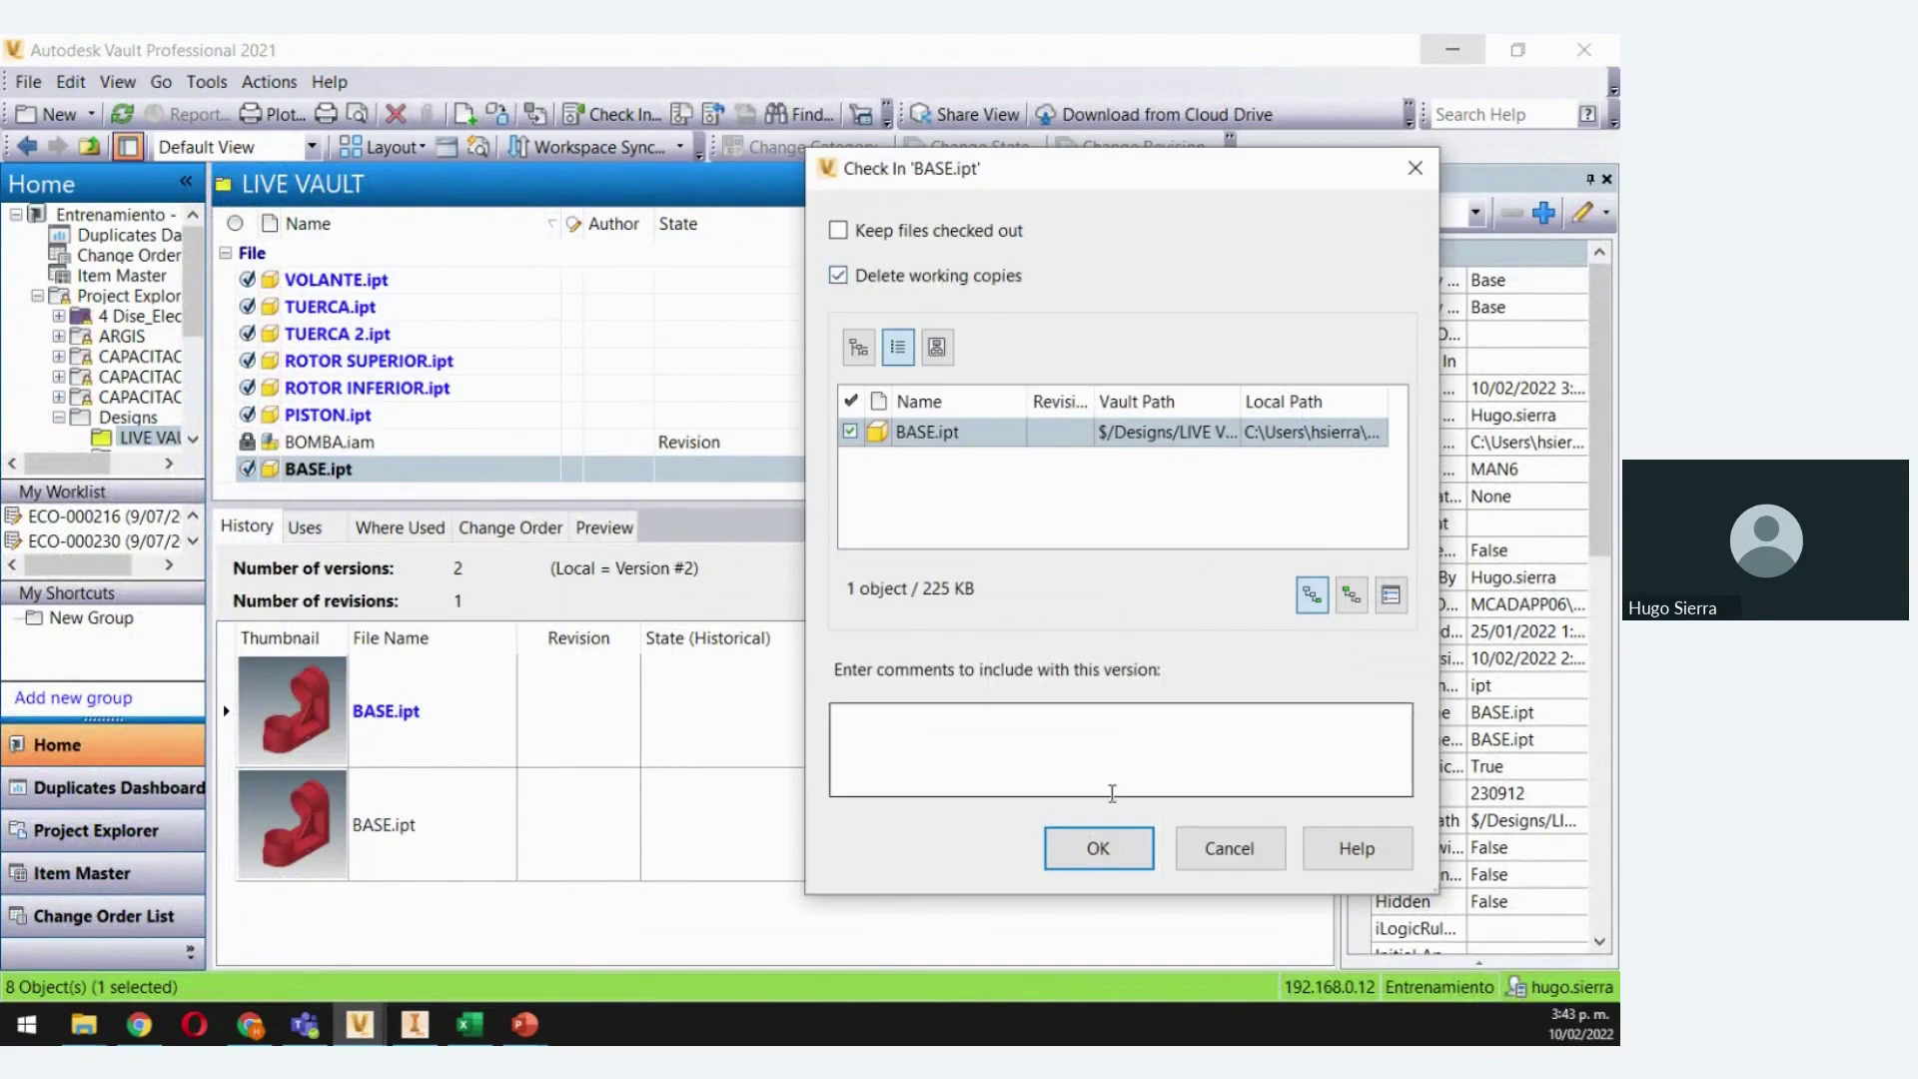
pyautogui.click(1009, 741)
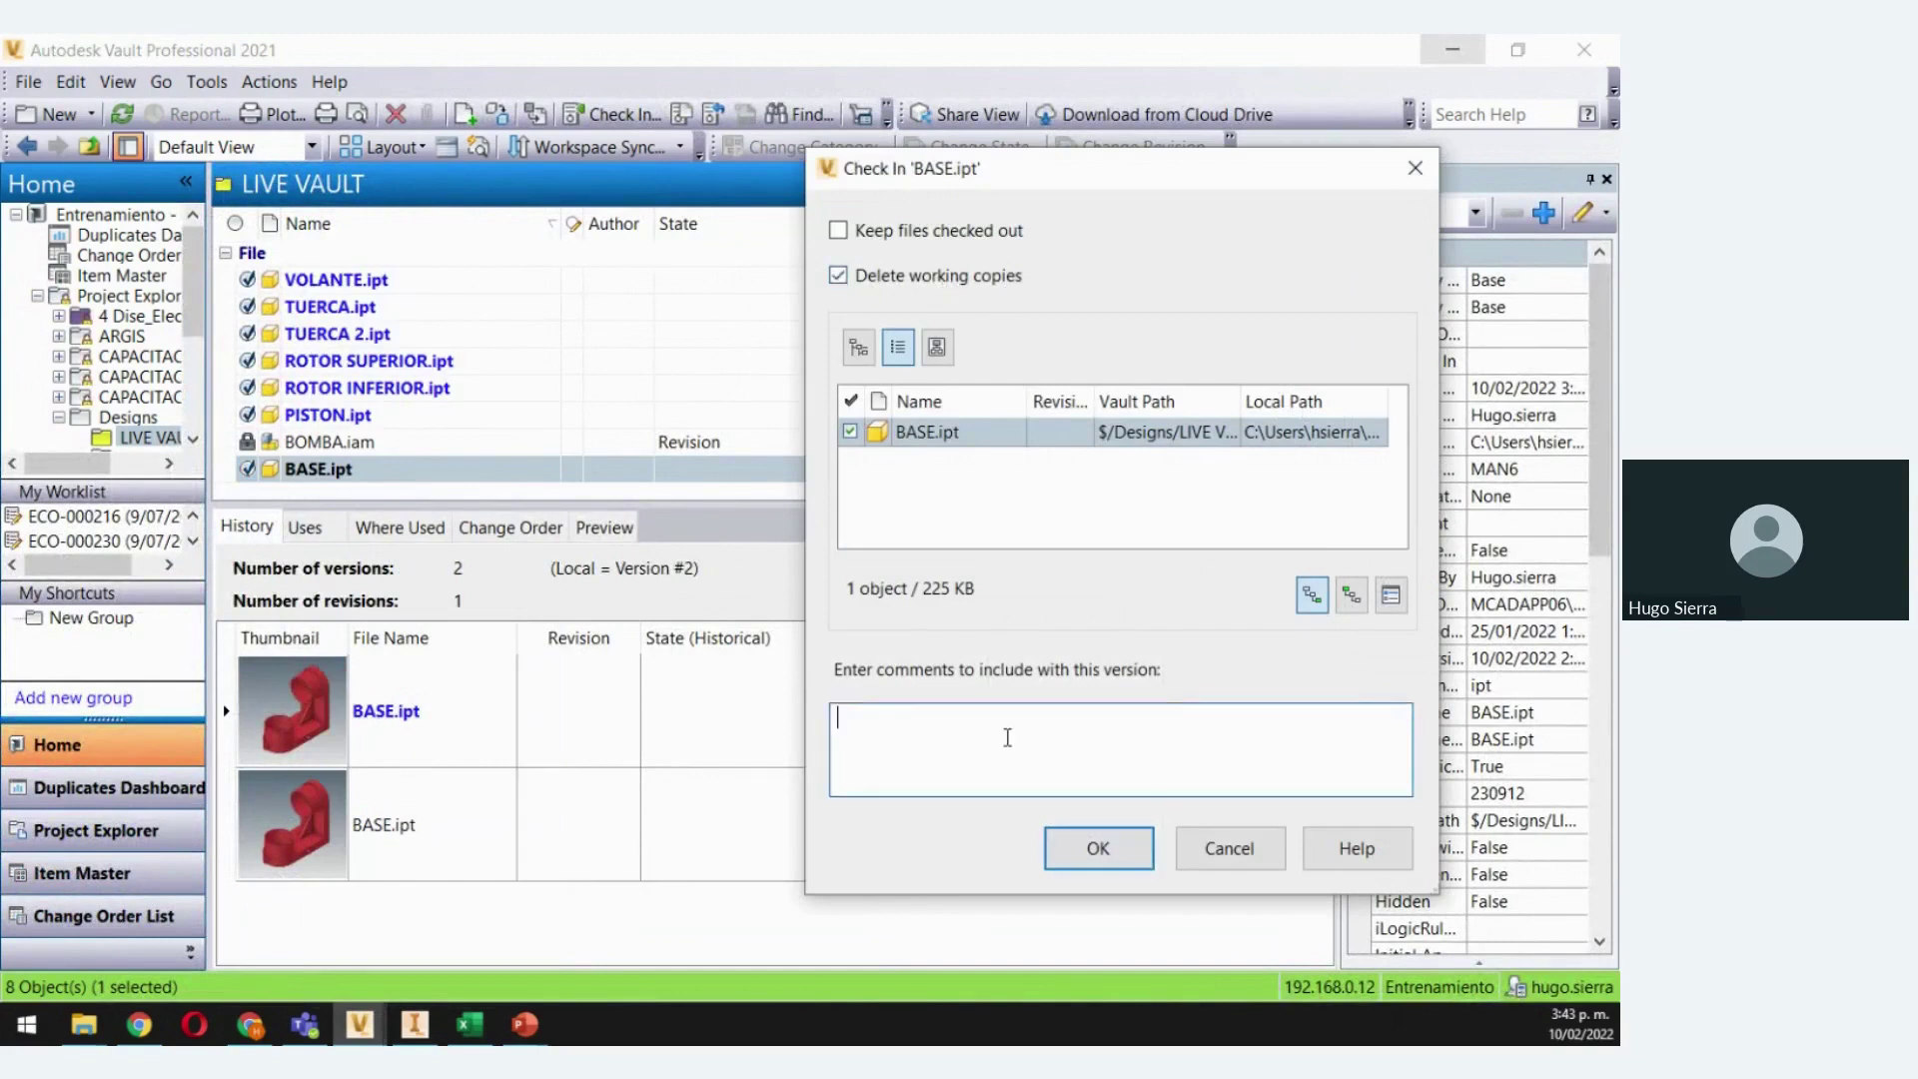
pyautogui.write('ACTUALIZADO')
pyautogui.click(1098, 849)
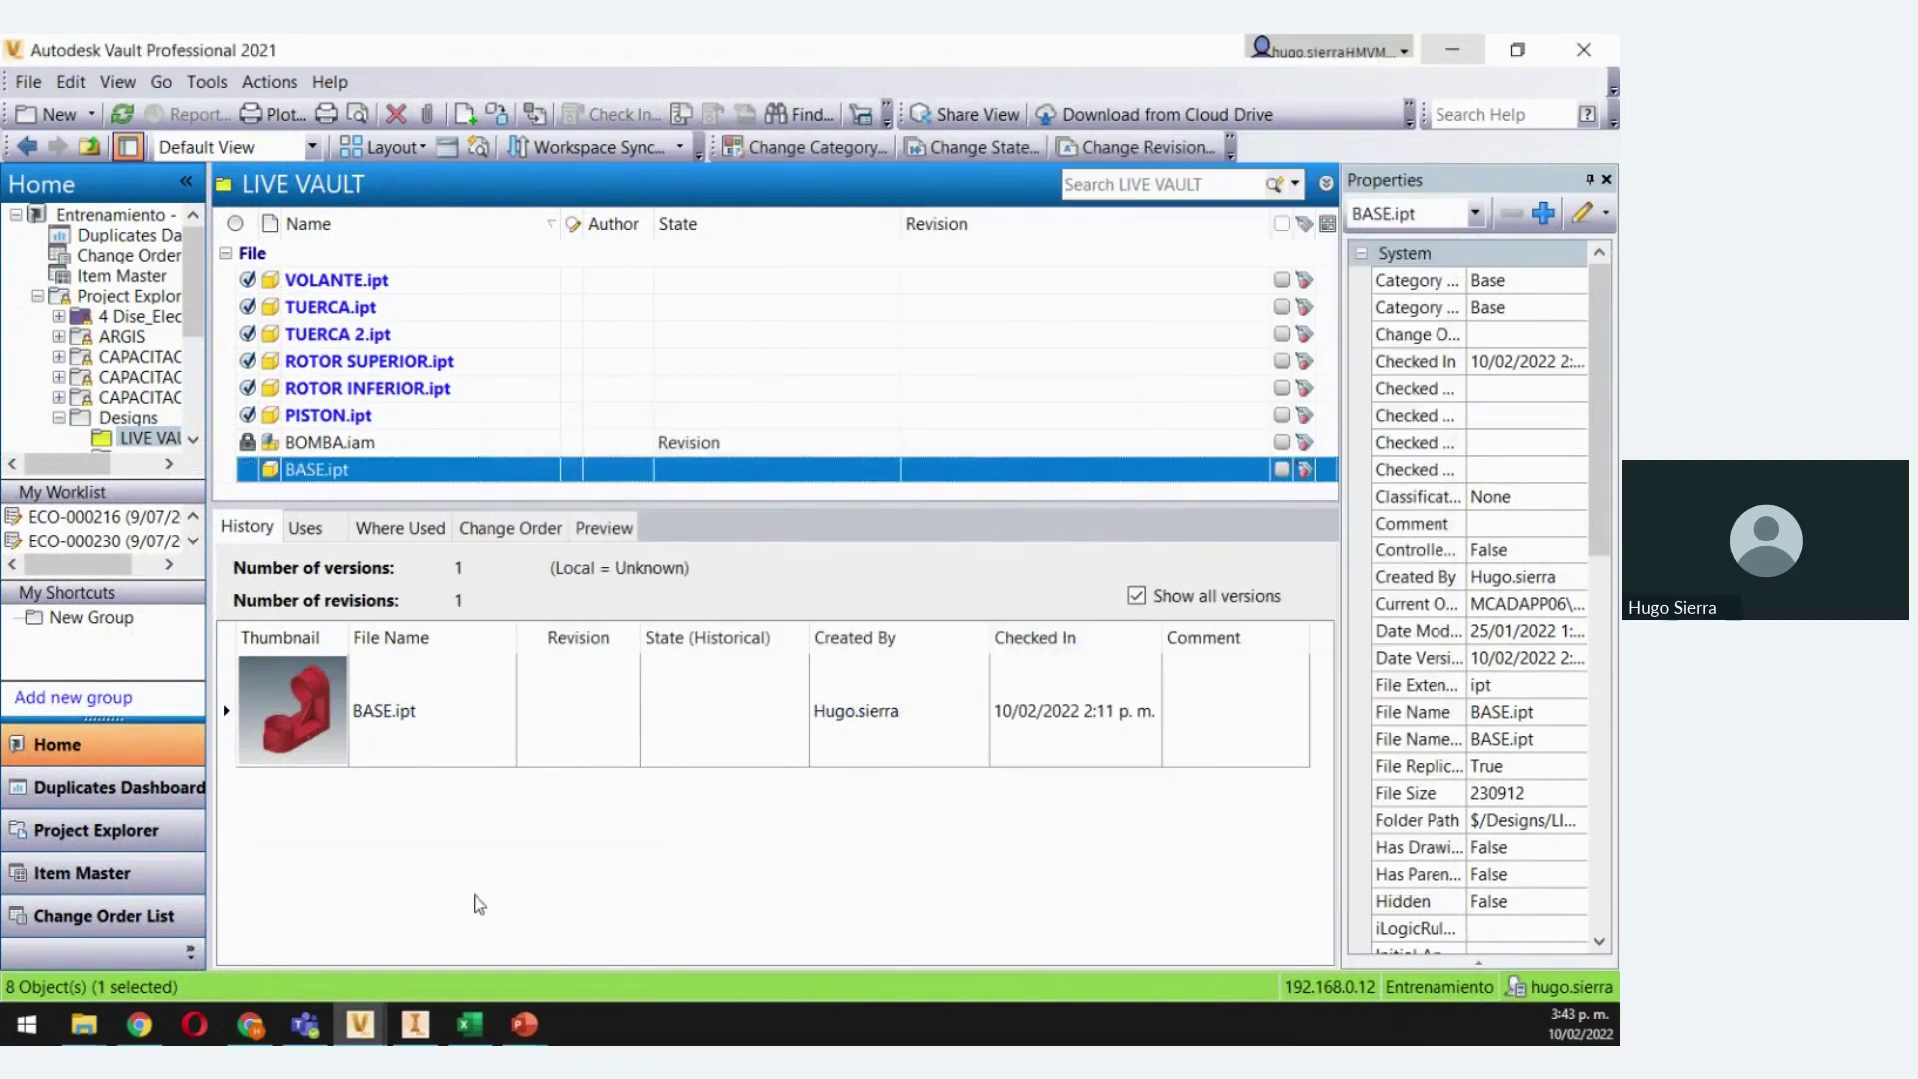
pyautogui.click(358, 1029)
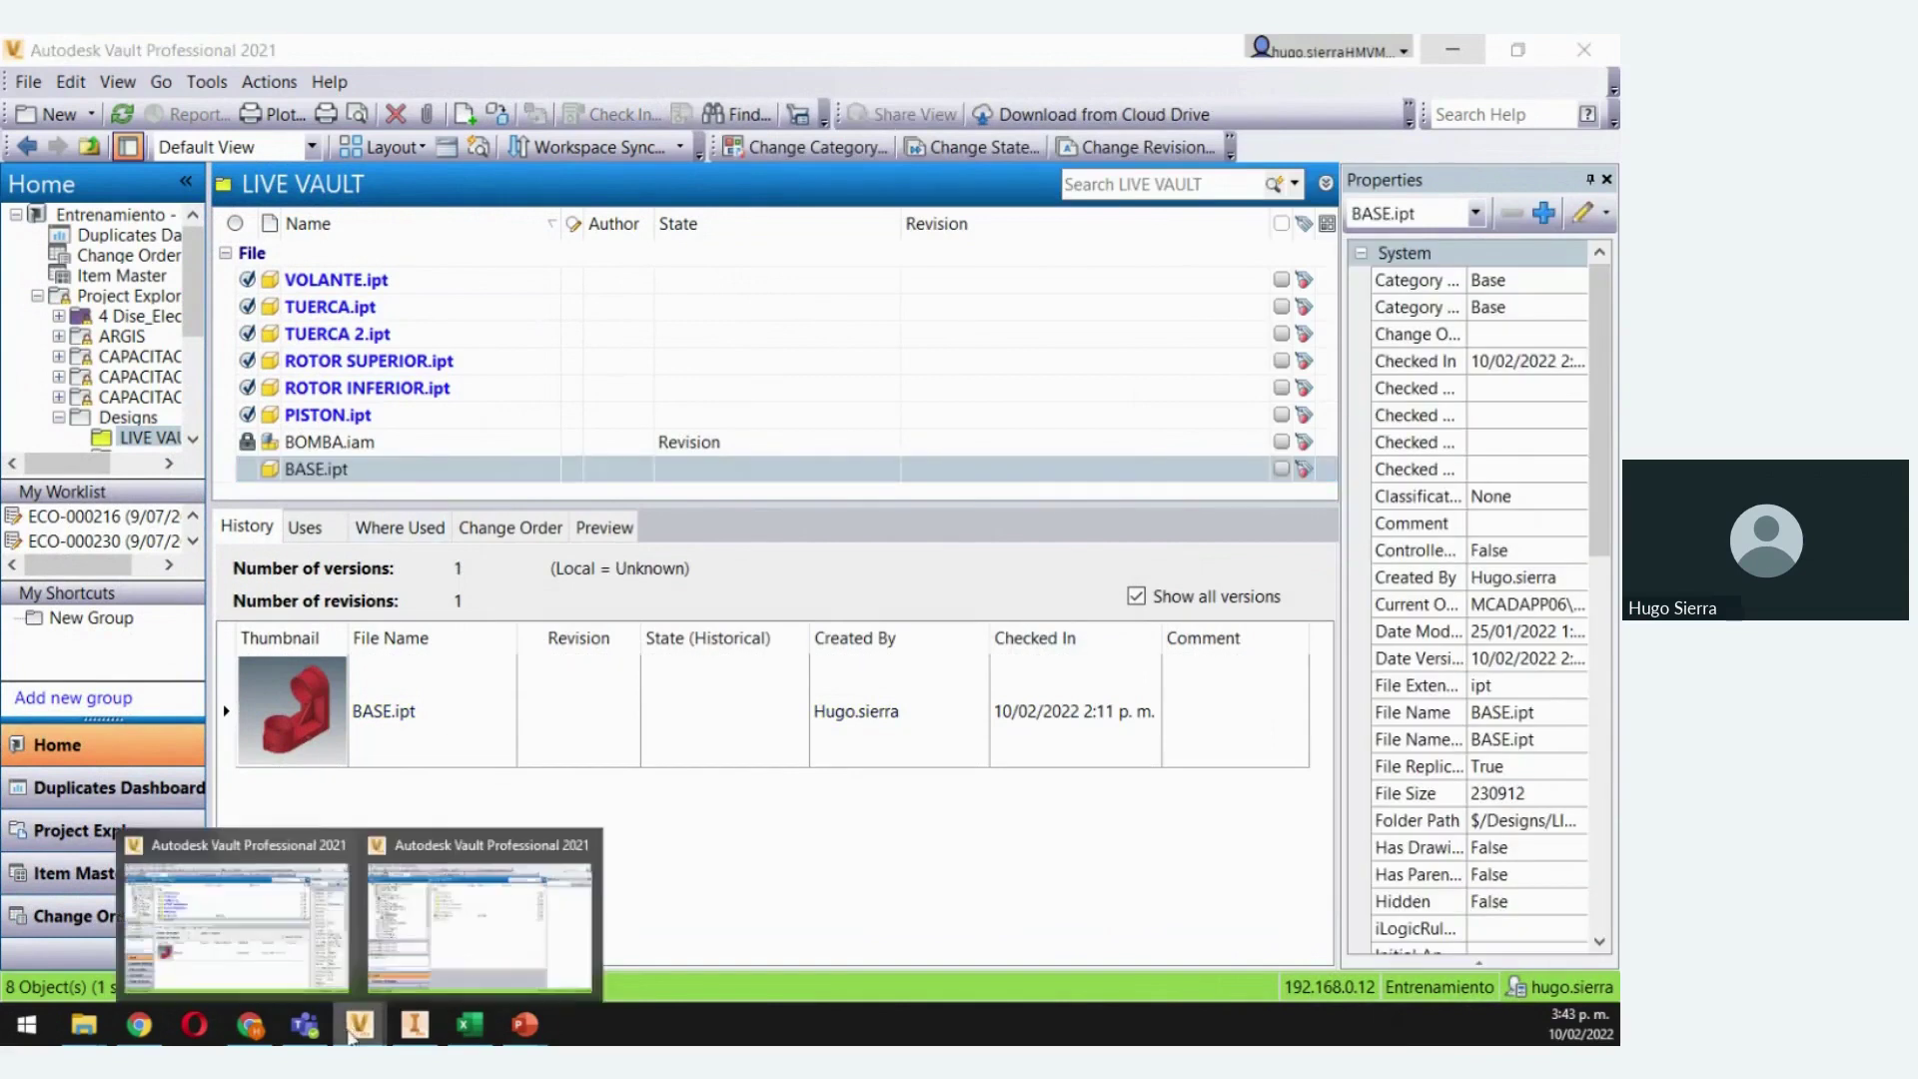
pyautogui.click(844, 894)
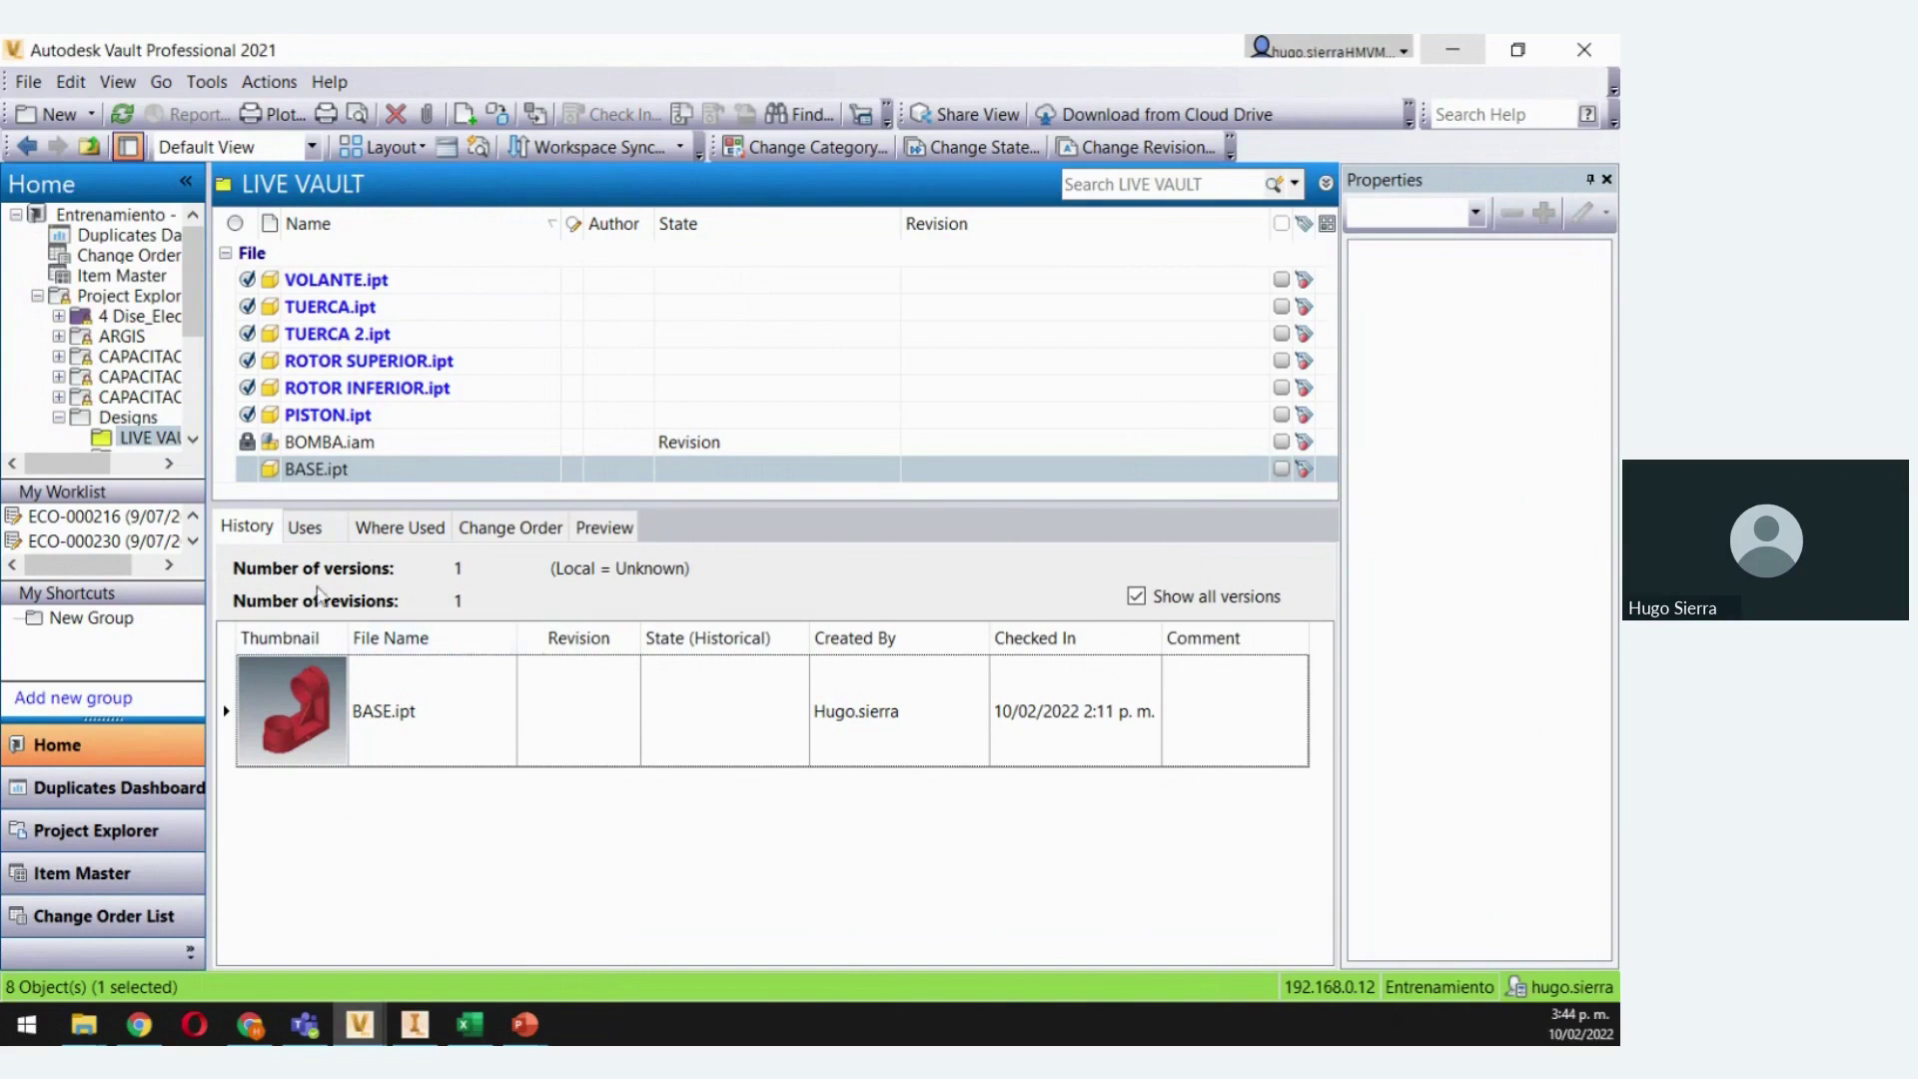
pyautogui.click(372, 1023)
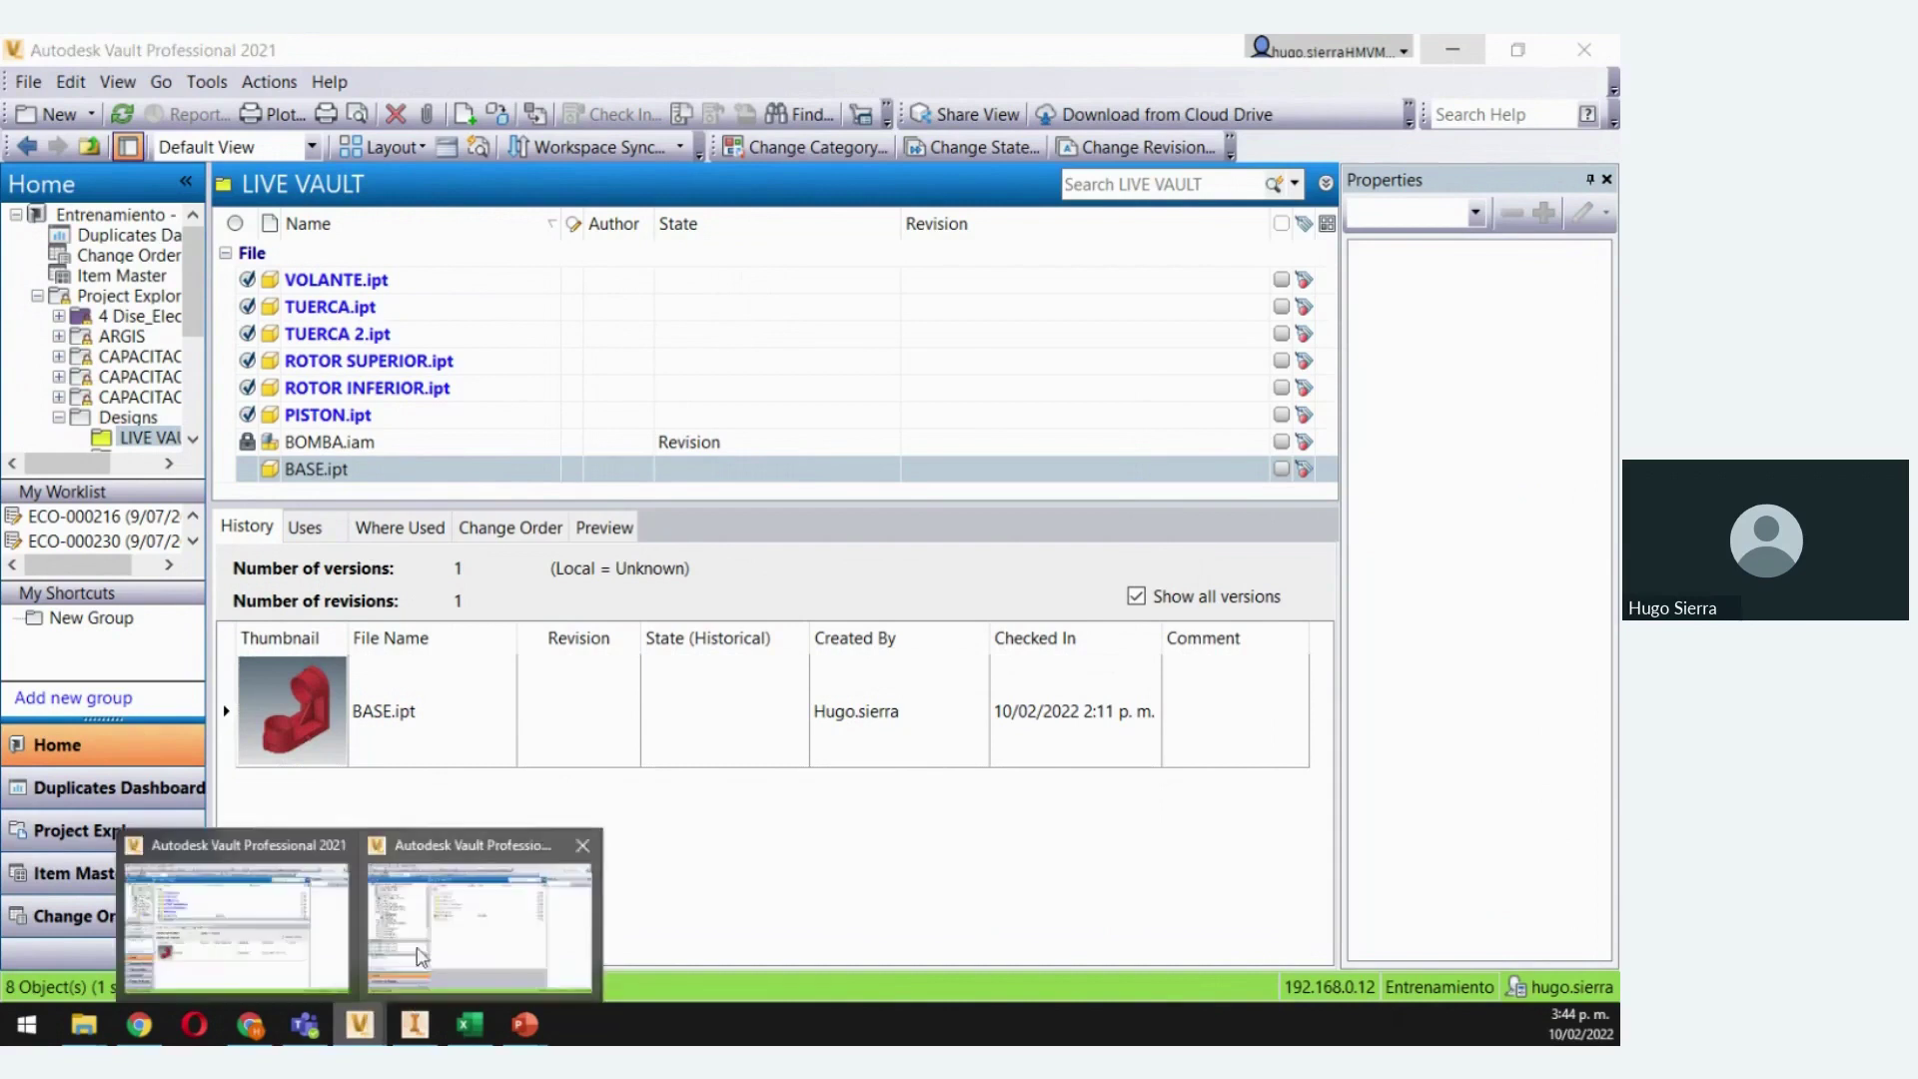
# Refresh the second session, select BASE.ipt, and drag the Vault Basic 2021 window onscreen
pyautogui.click(440, 930)
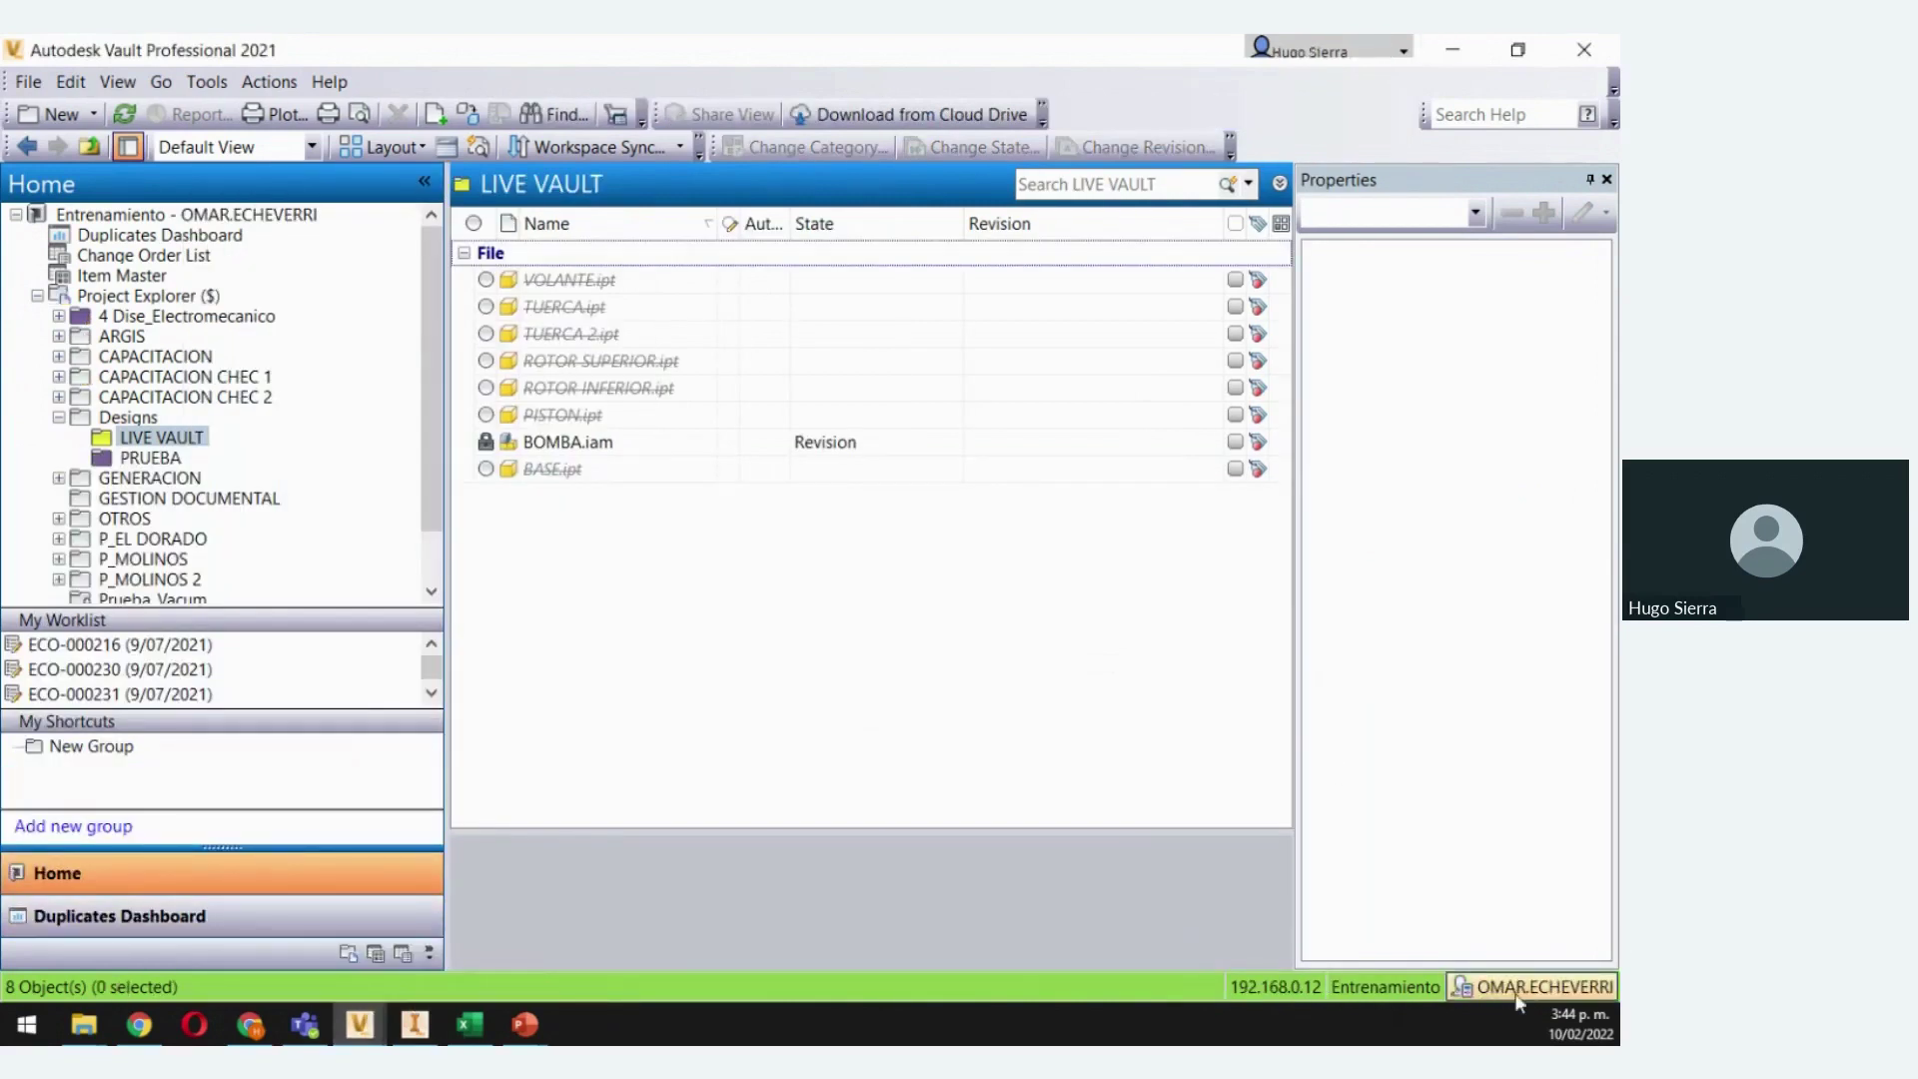
pyautogui.click(130, 110)
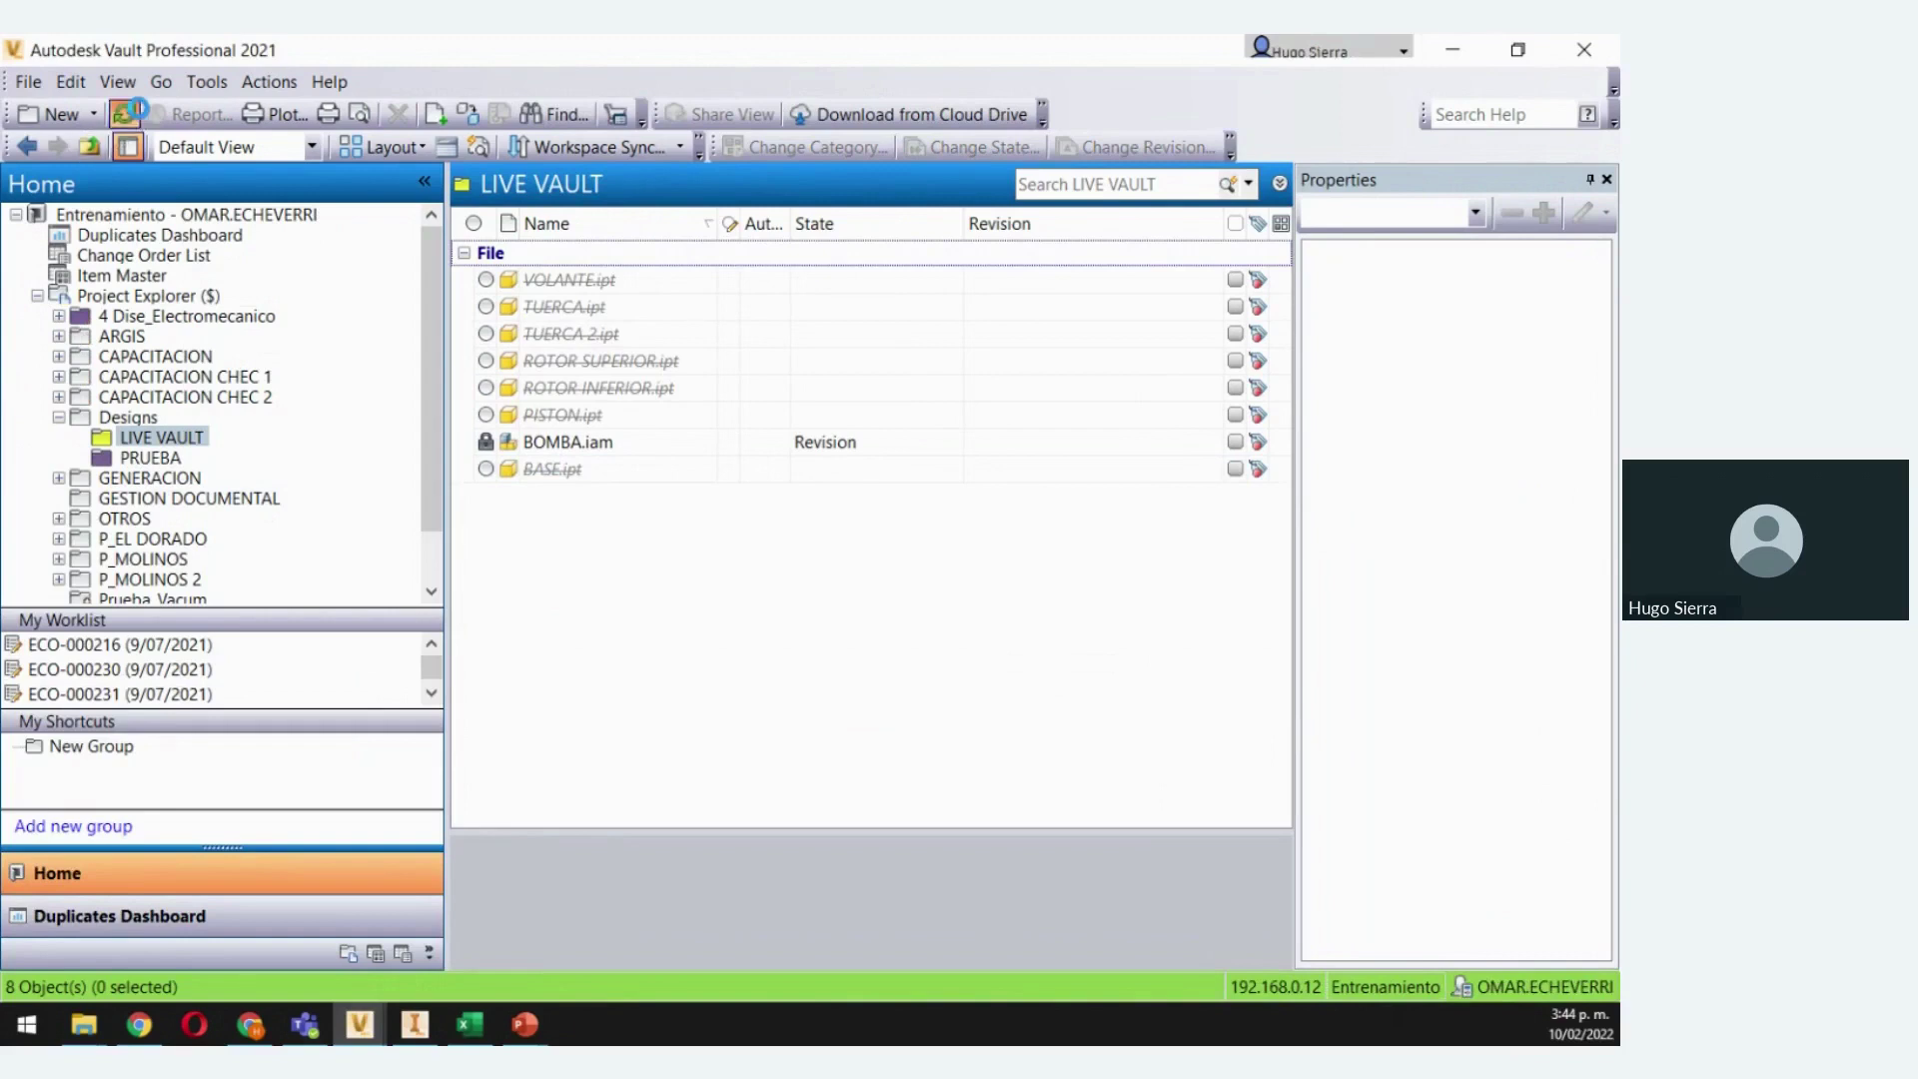
pyautogui.click(558, 476)
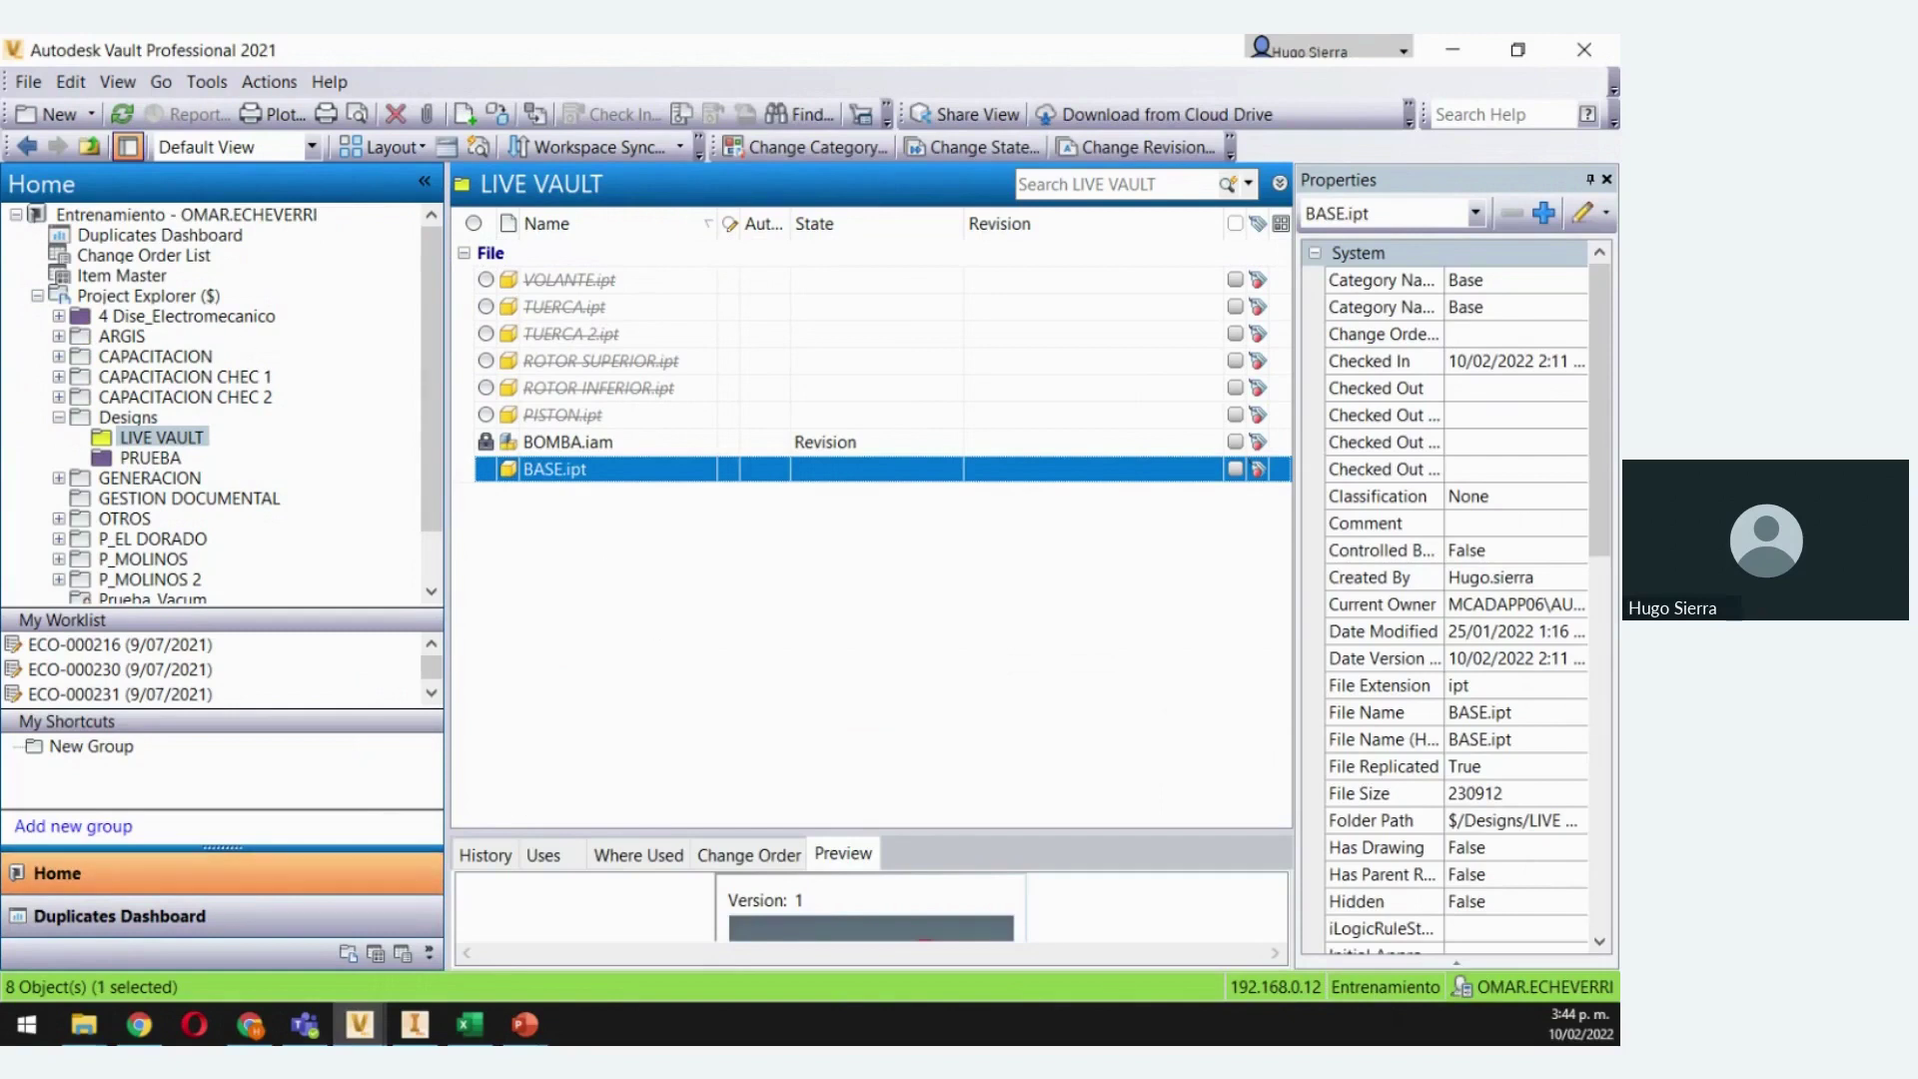
pyautogui.hotkey('alt', 'Tab')
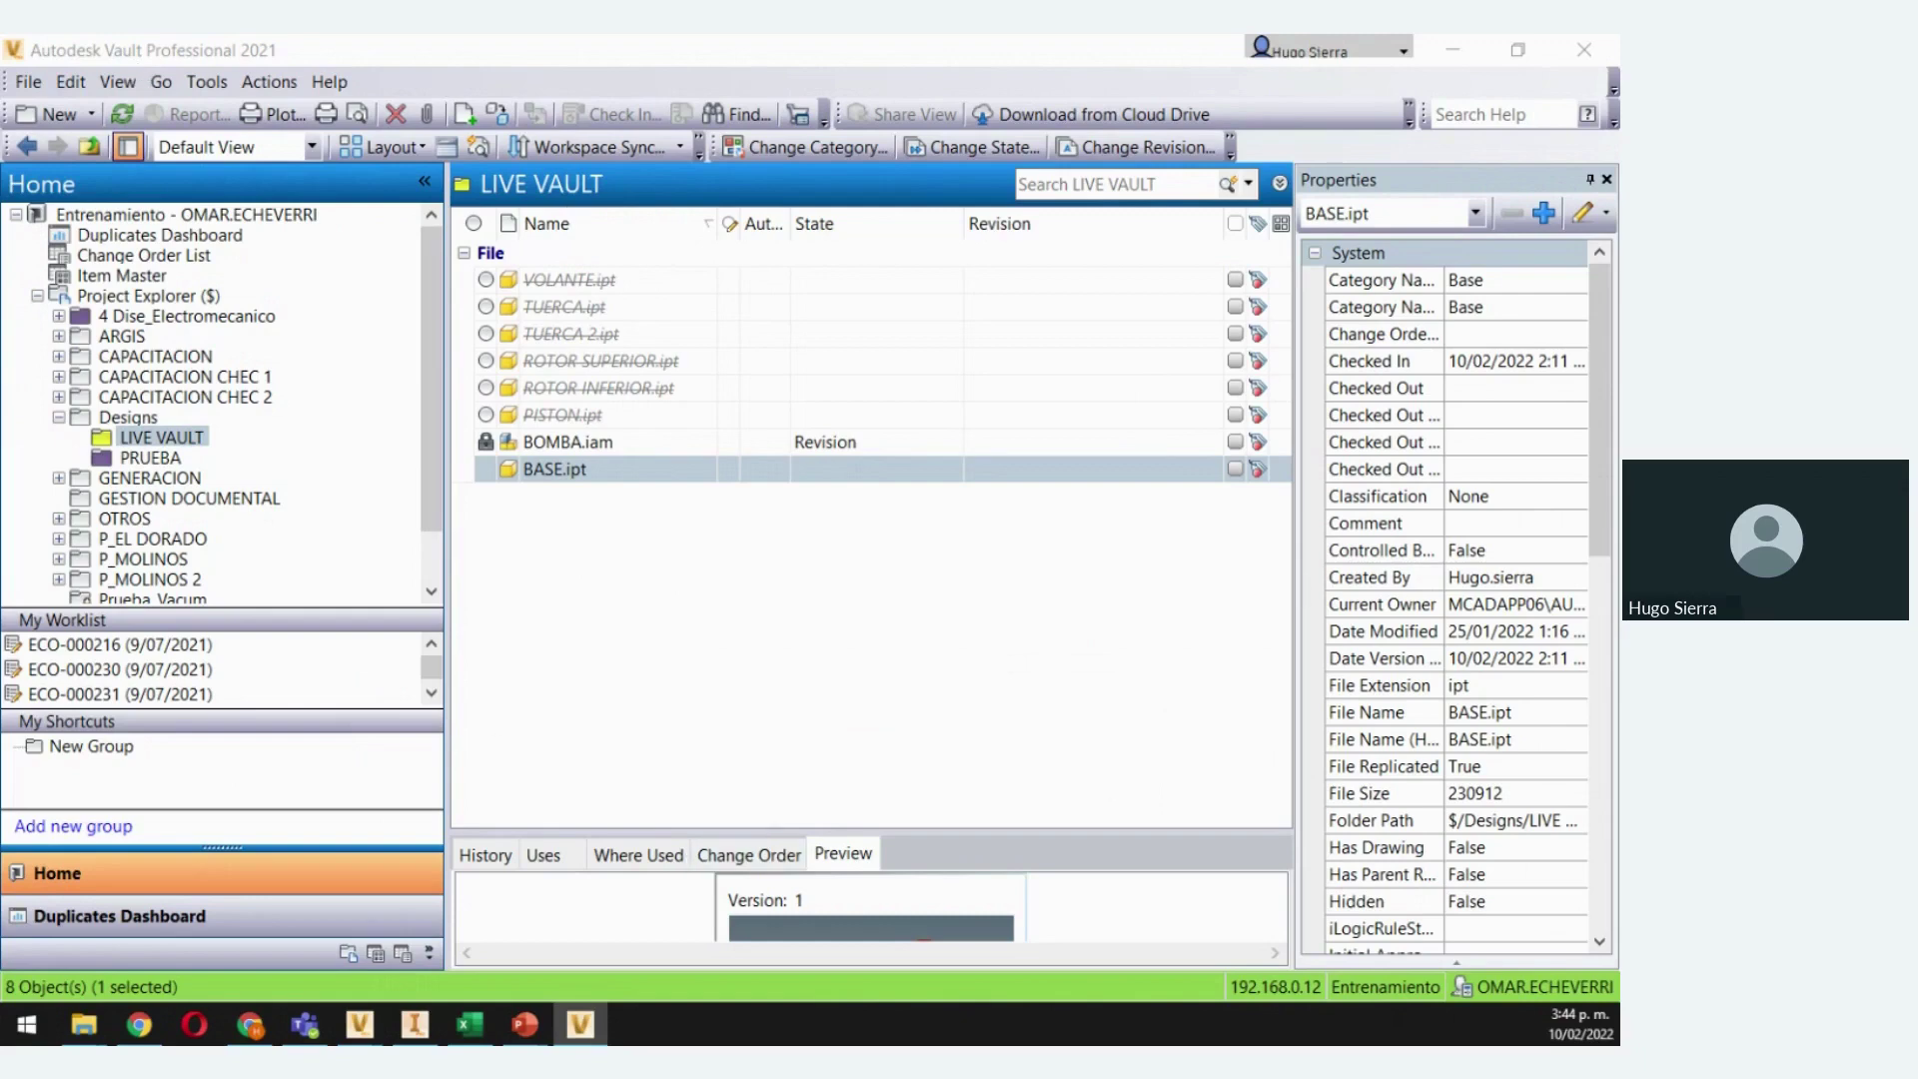
pyautogui.moveTo(0, 230); pyautogui.dragTo(765, 139)
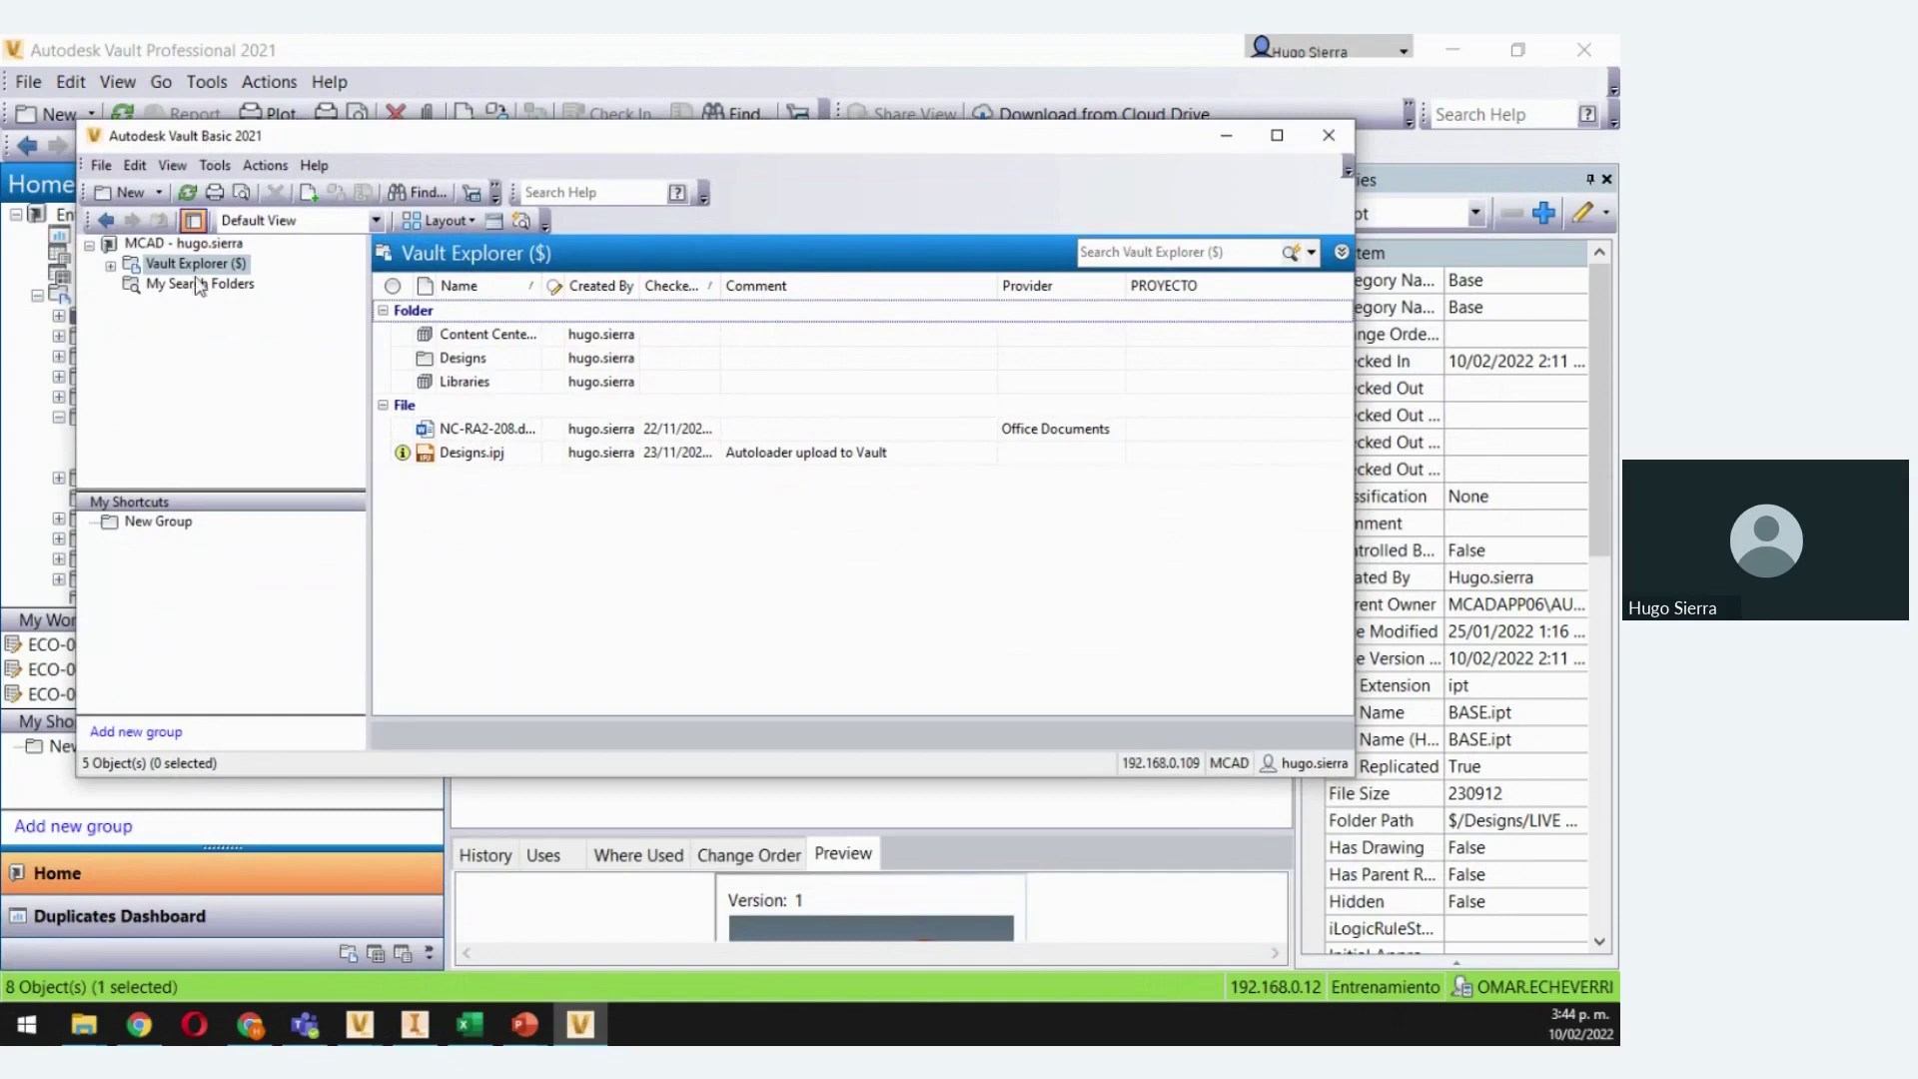
# In Vault Basic, view the PRUEBA folder details under Designs, cancel, and minimize the window
pyautogui.click(111, 266)
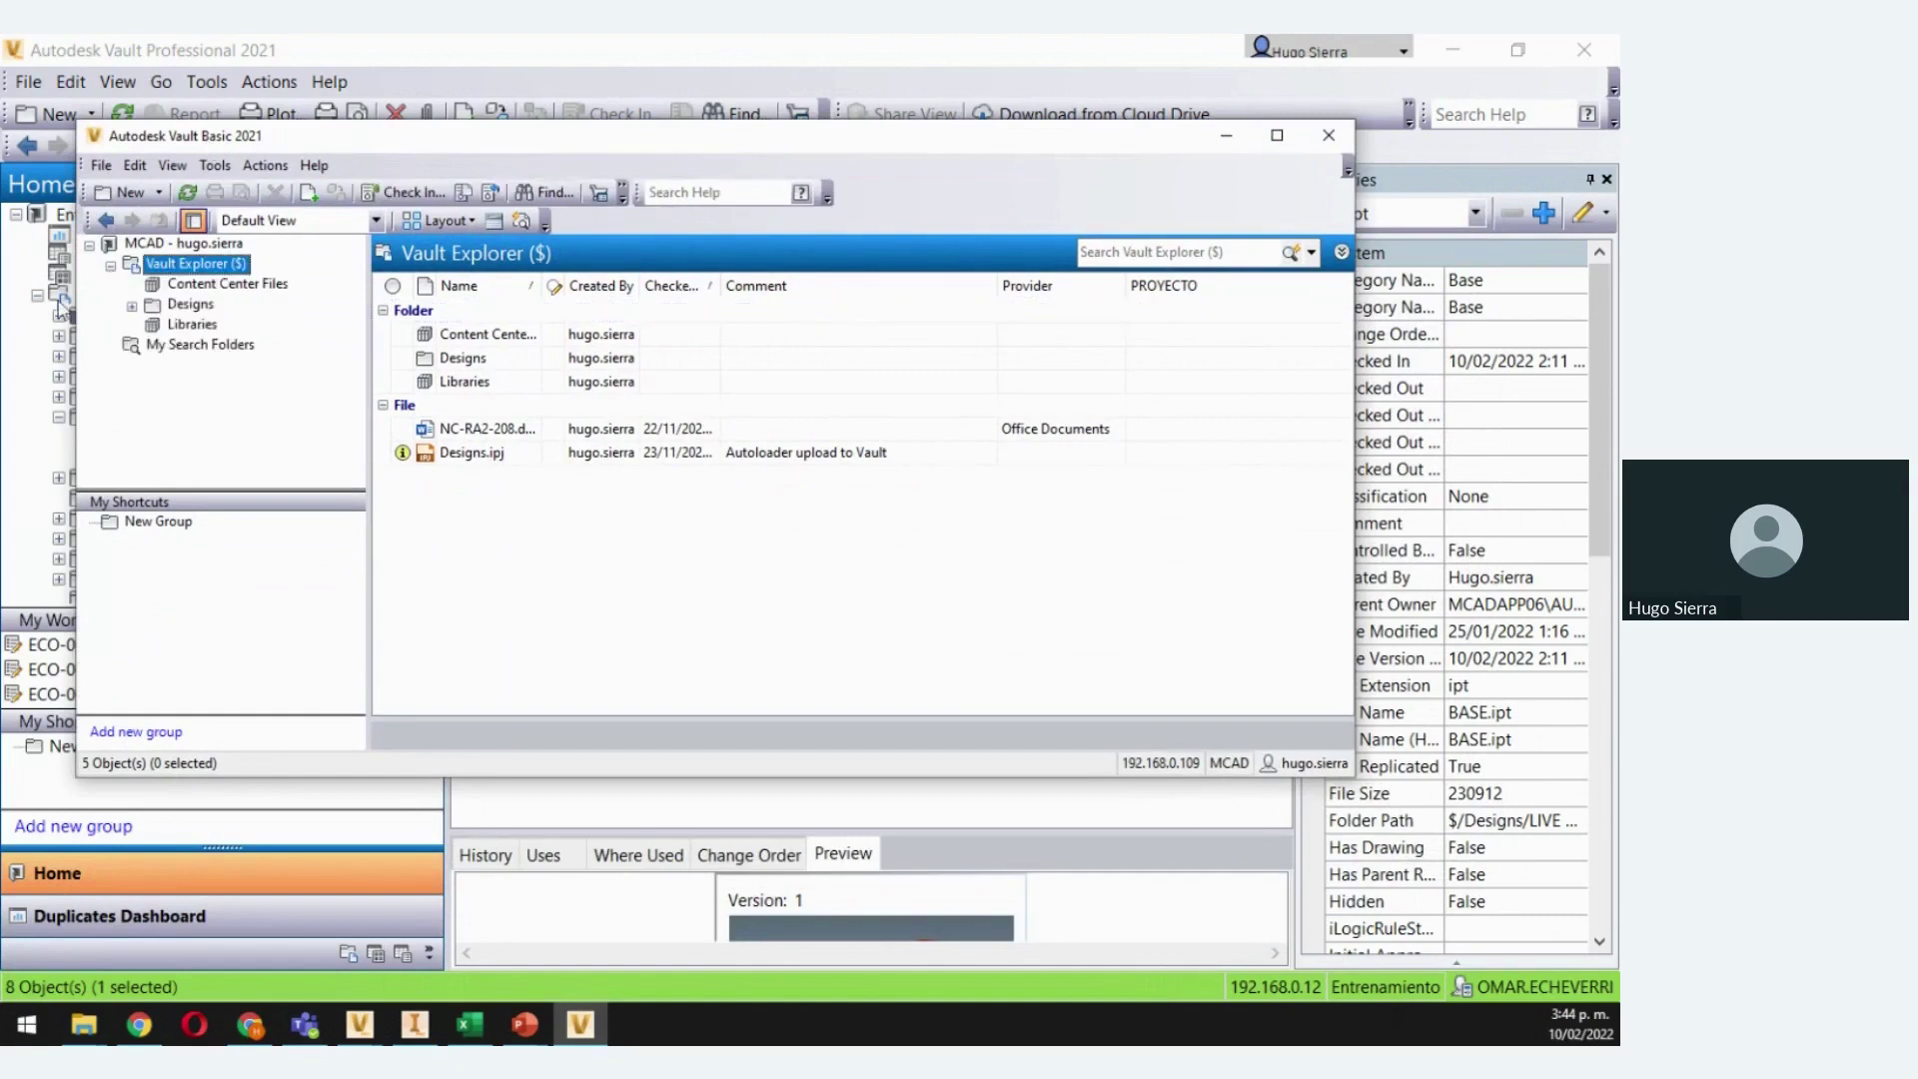
pyautogui.click(132, 306)
pyautogui.rightClick(196, 347)
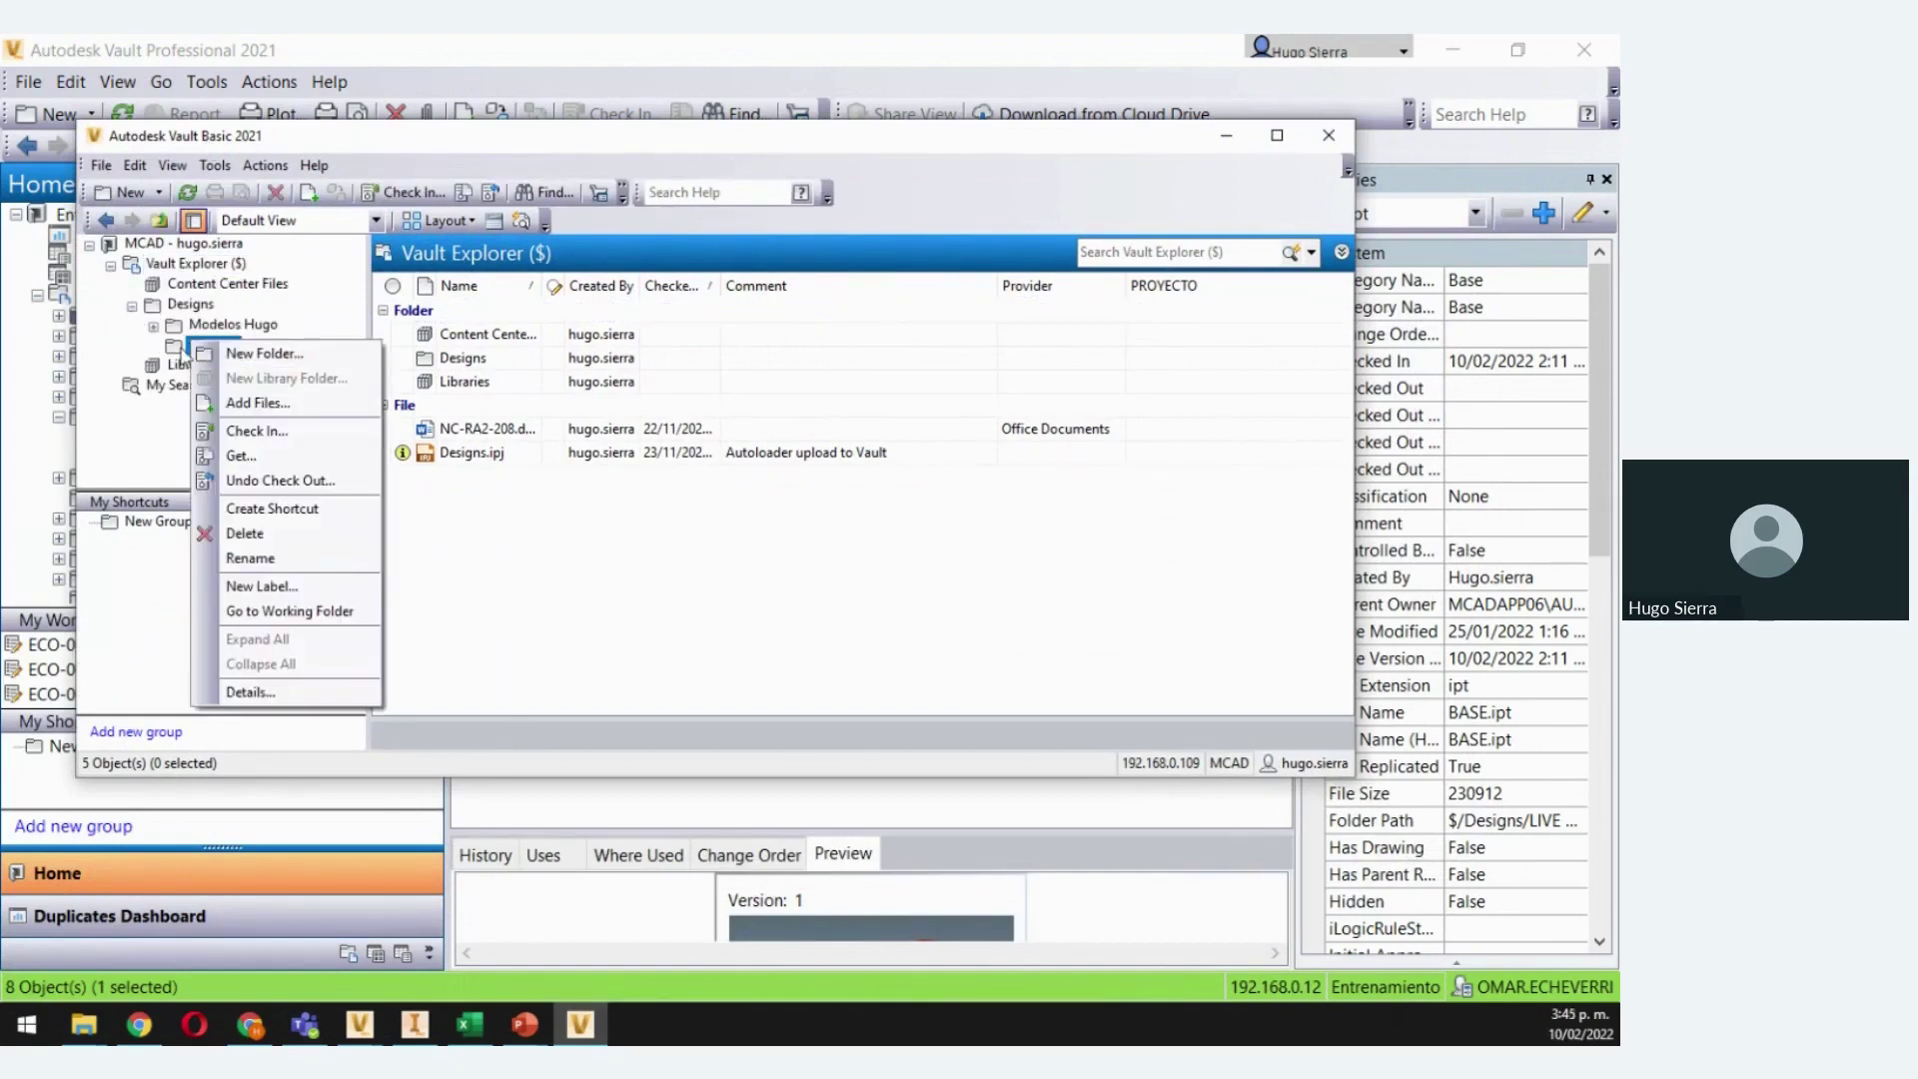
pyautogui.click(251, 692)
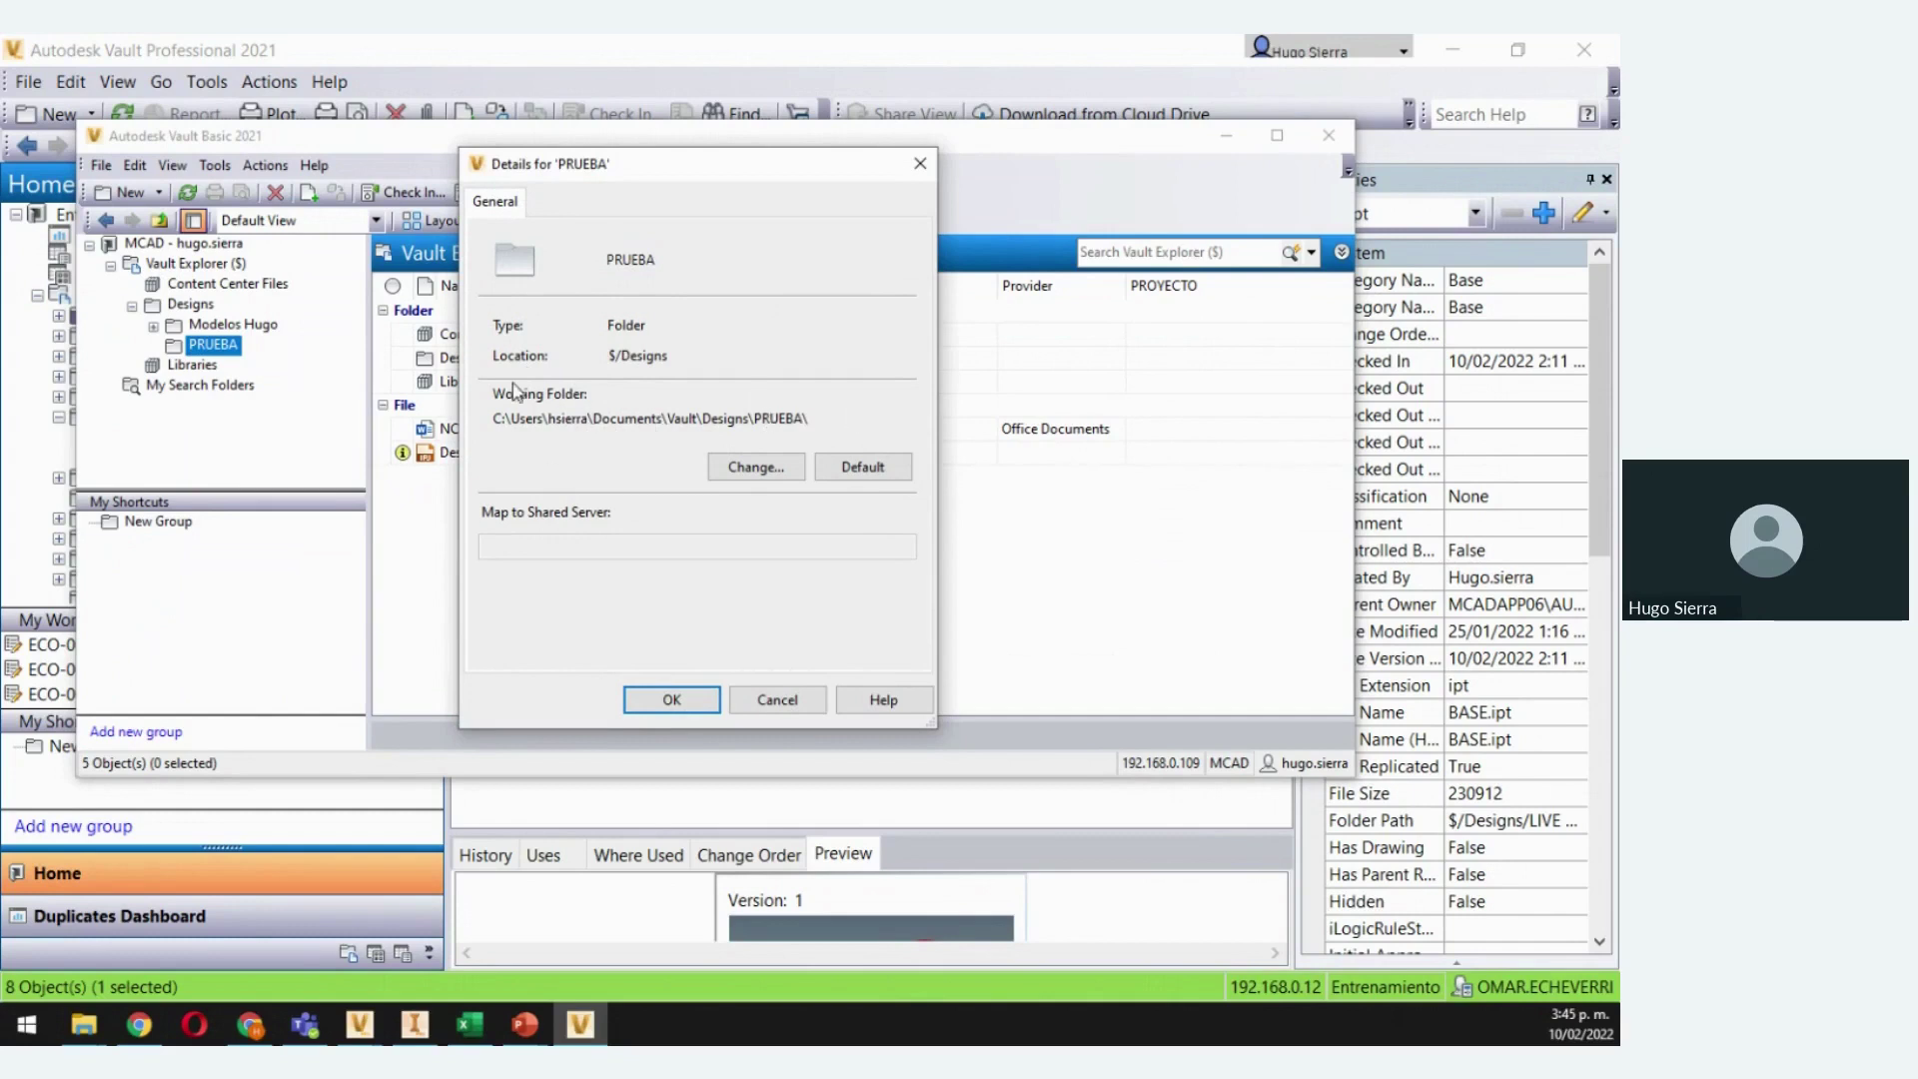
pyautogui.click(768, 701)
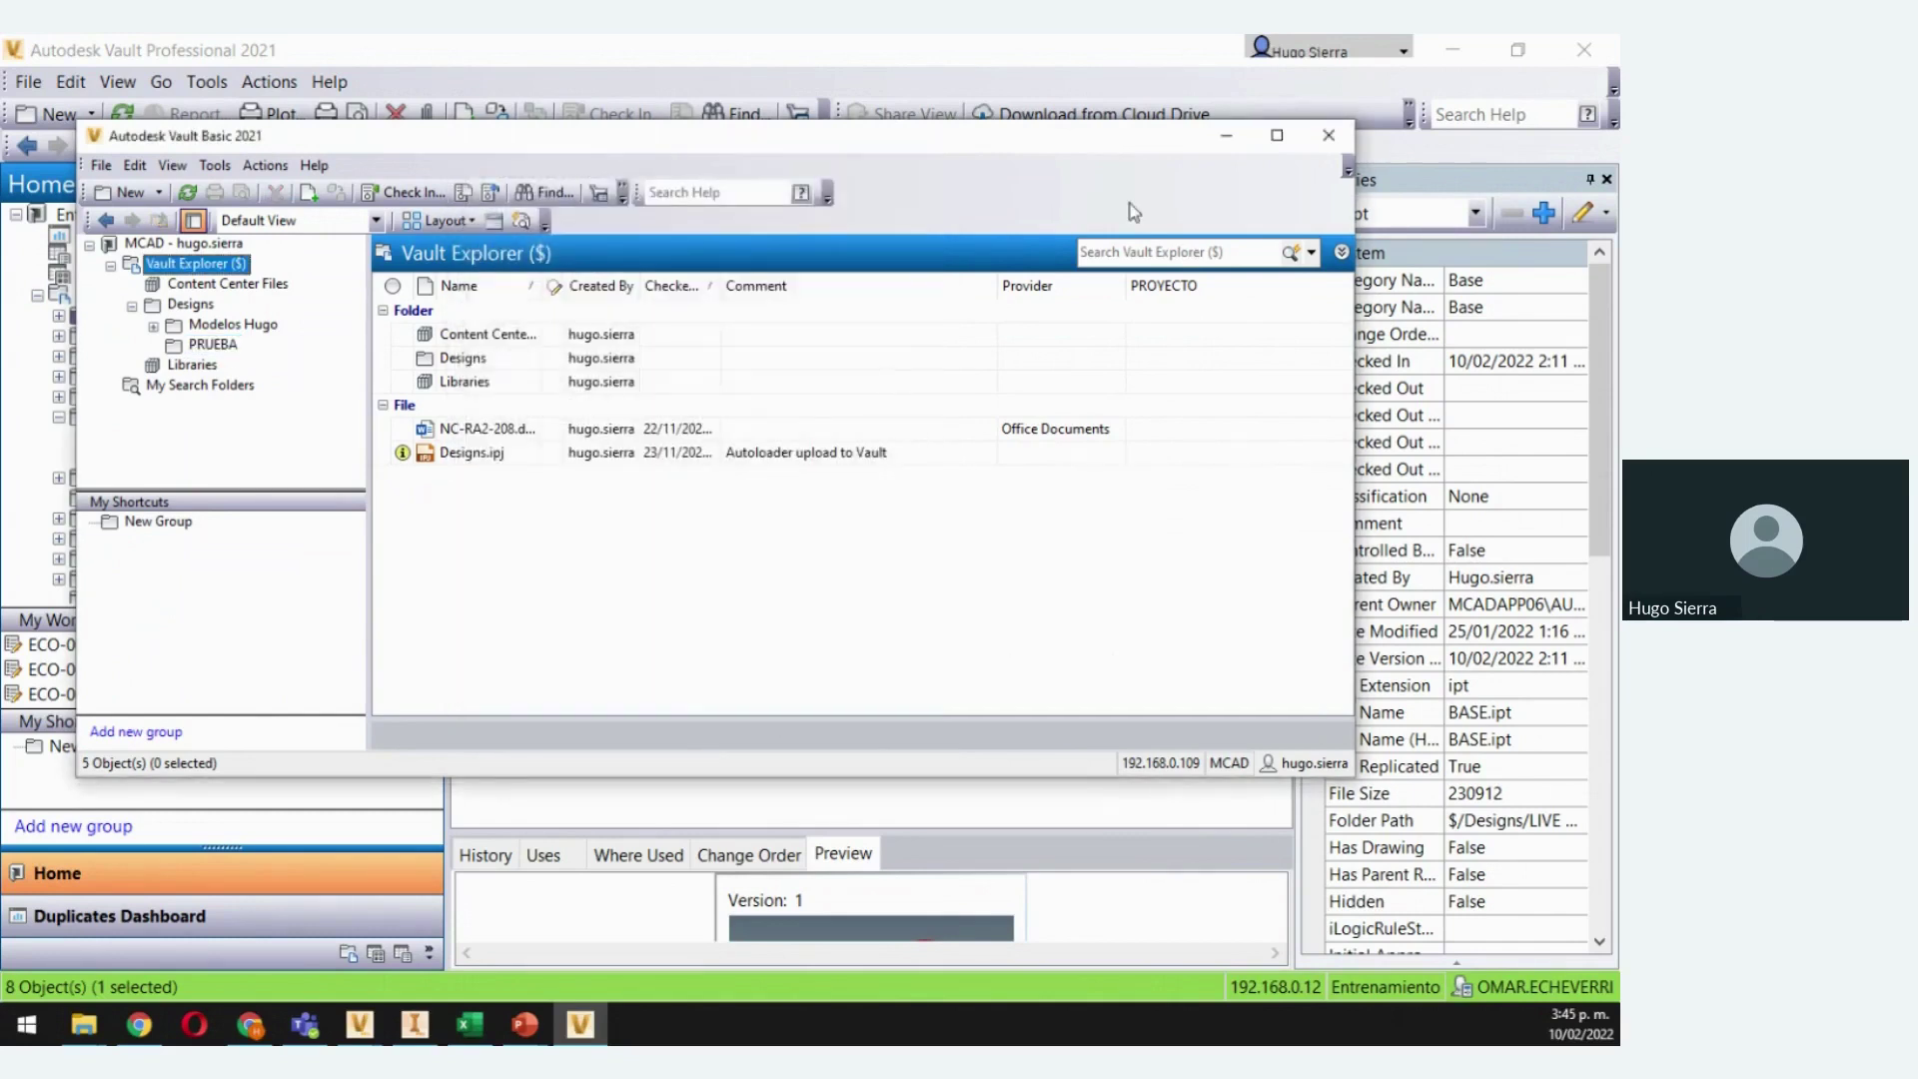
pyautogui.click(1228, 139)
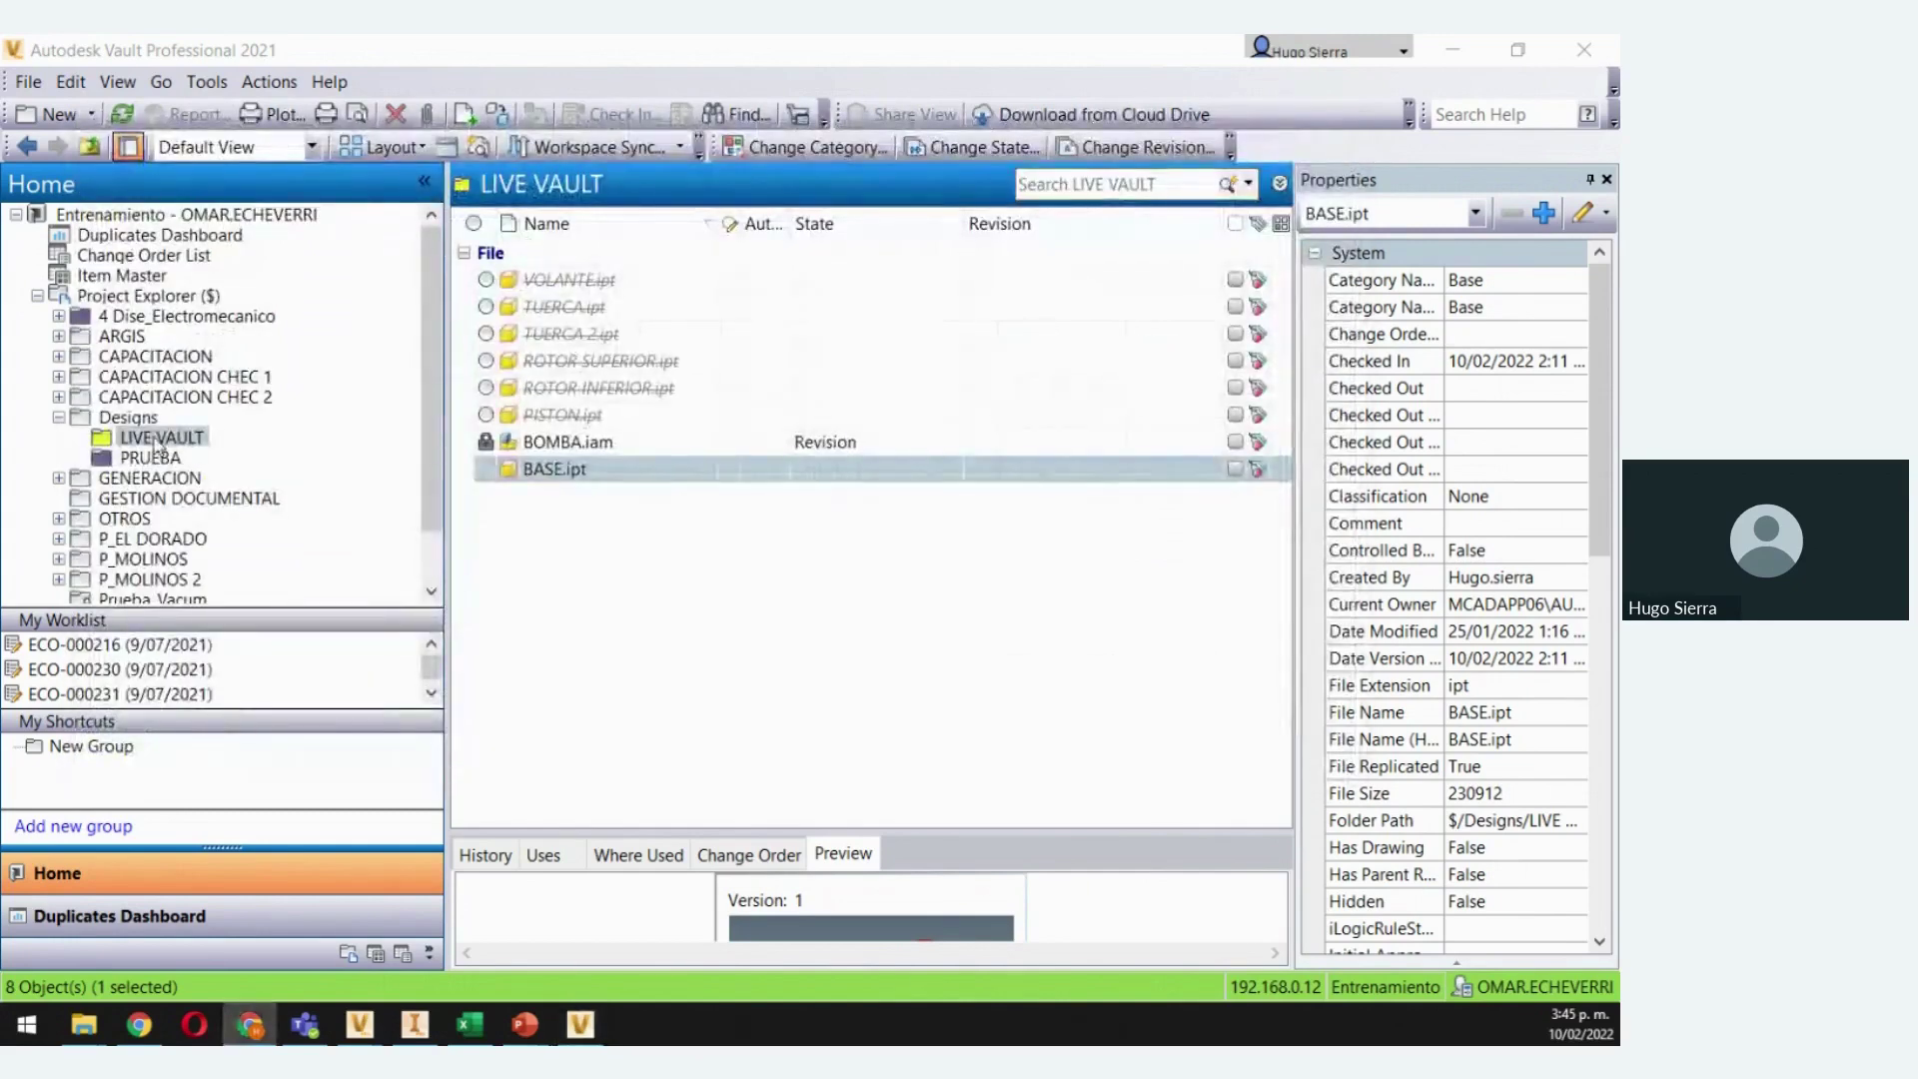
pyautogui.rightClick(153, 439)
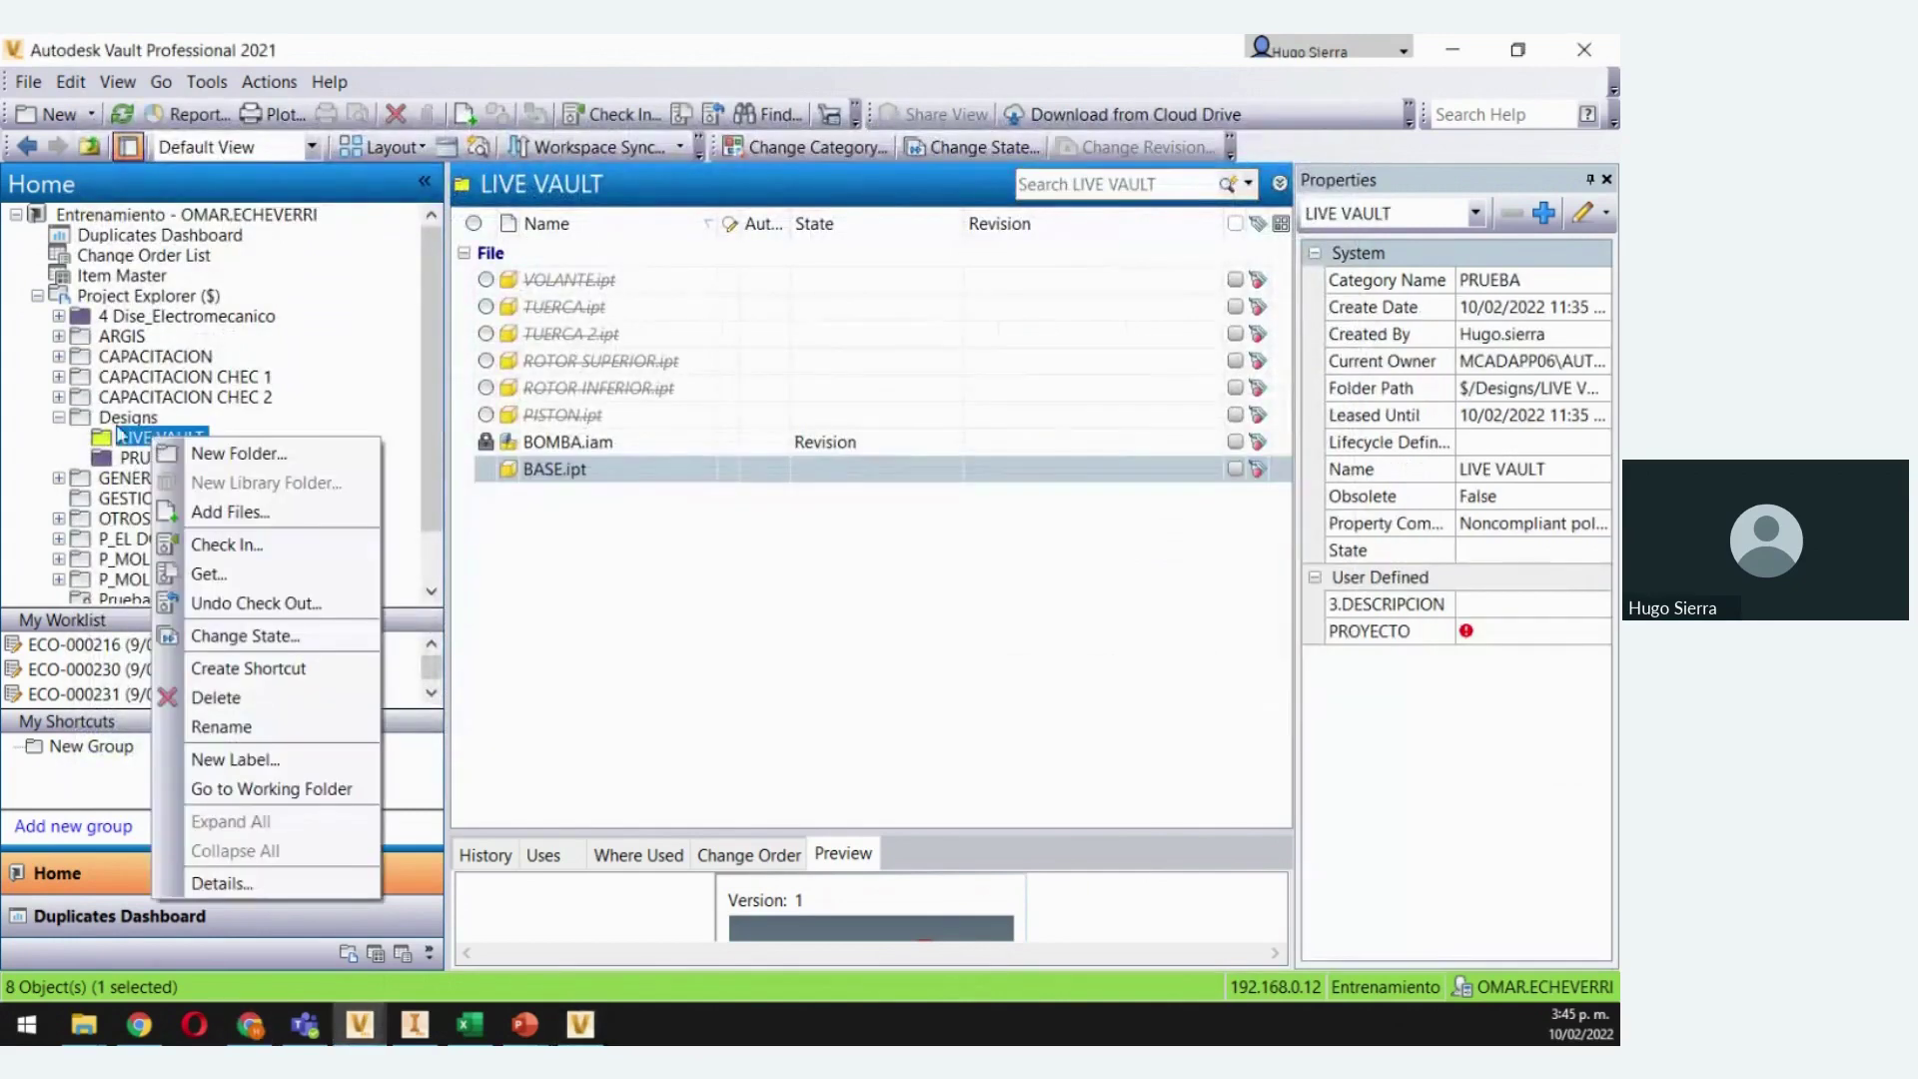
pyautogui.click(223, 885)
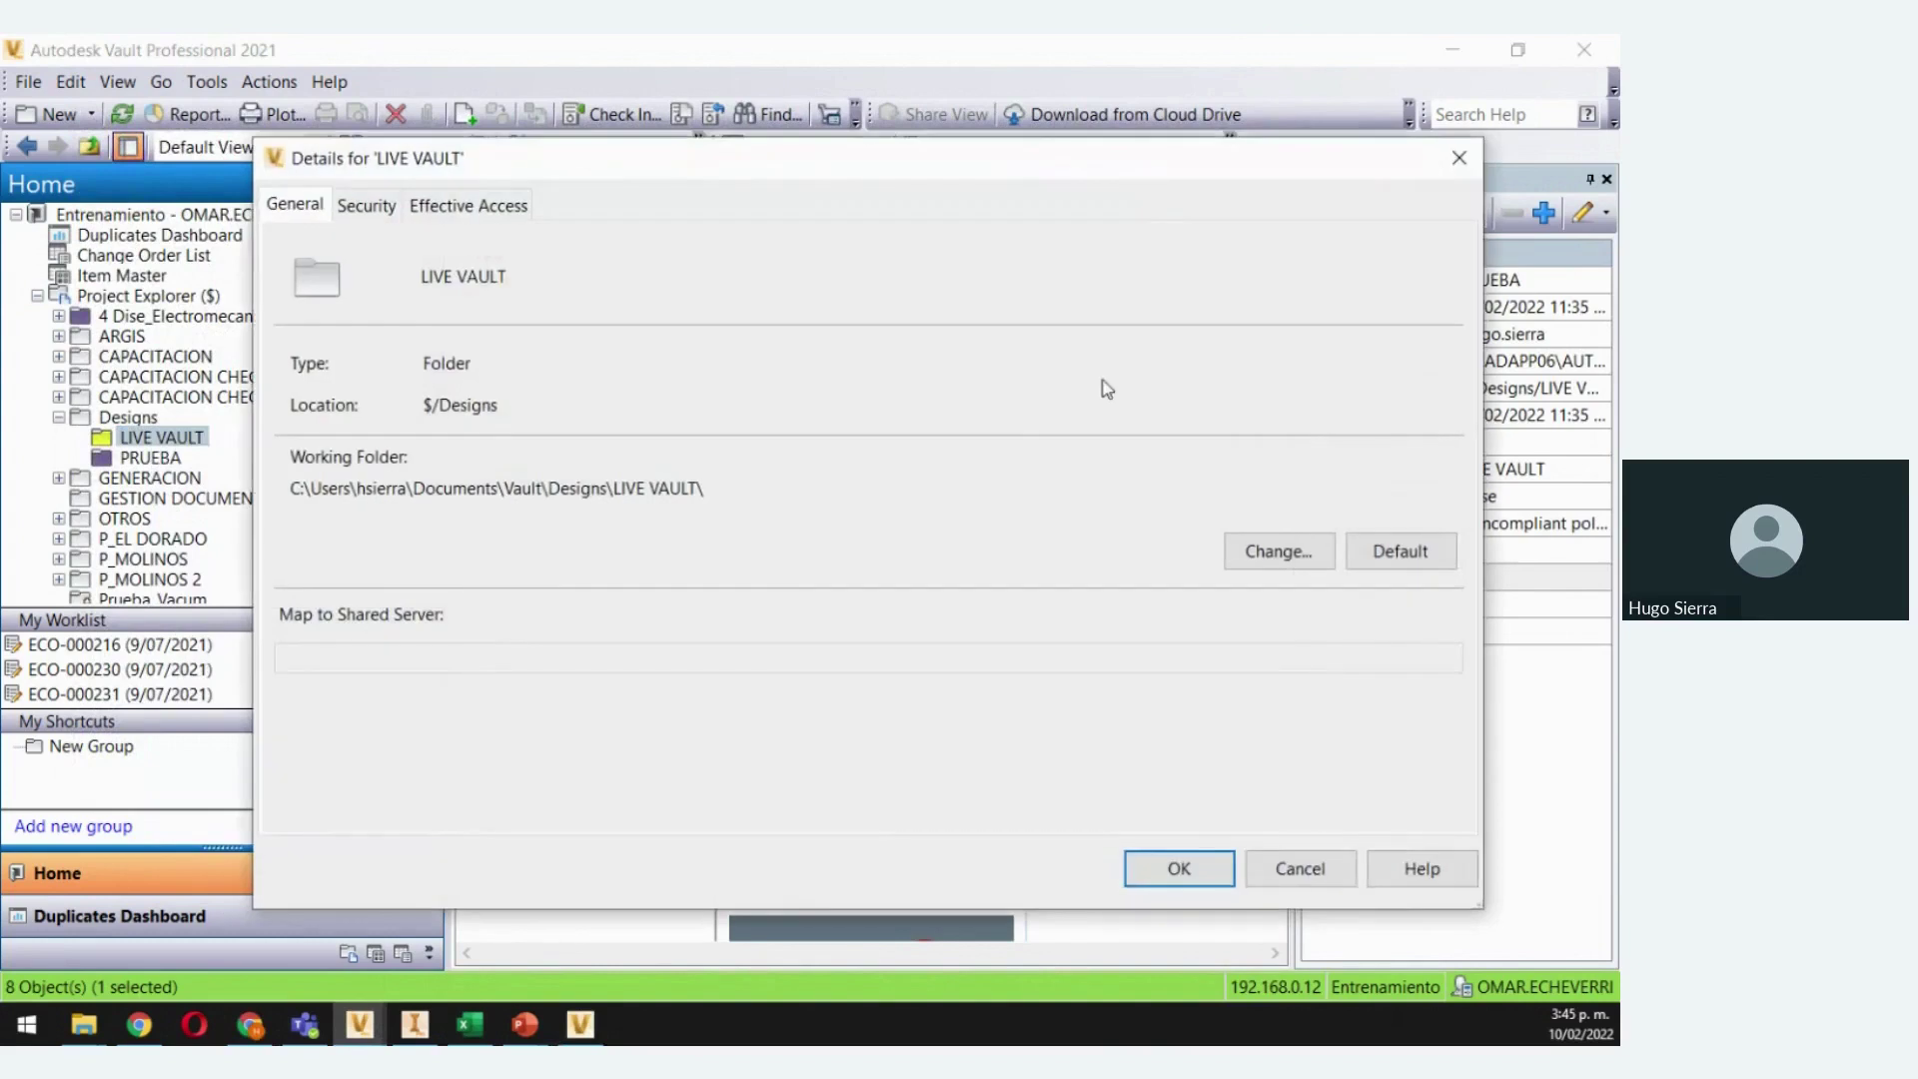
pyautogui.moveTo(1158, 168); pyautogui.dragTo(1110, 139)
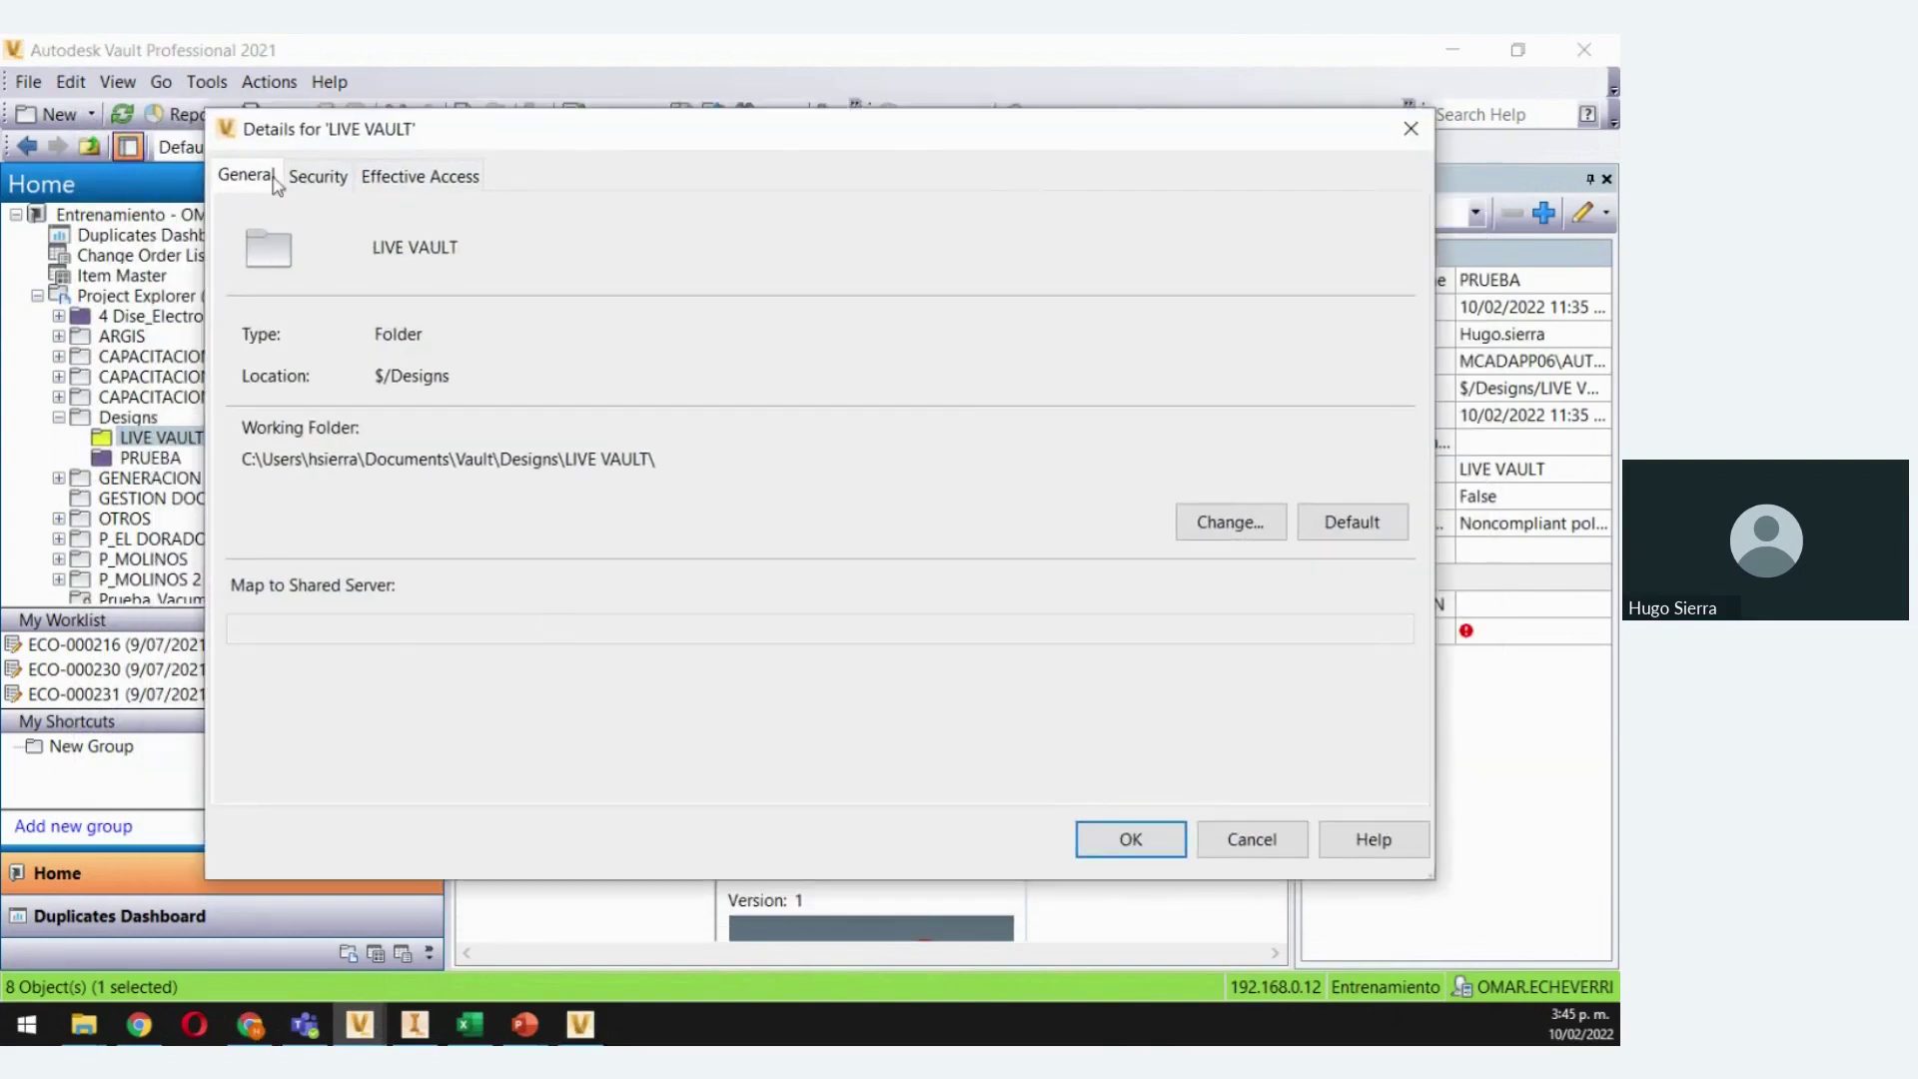
pyautogui.click(318, 175)
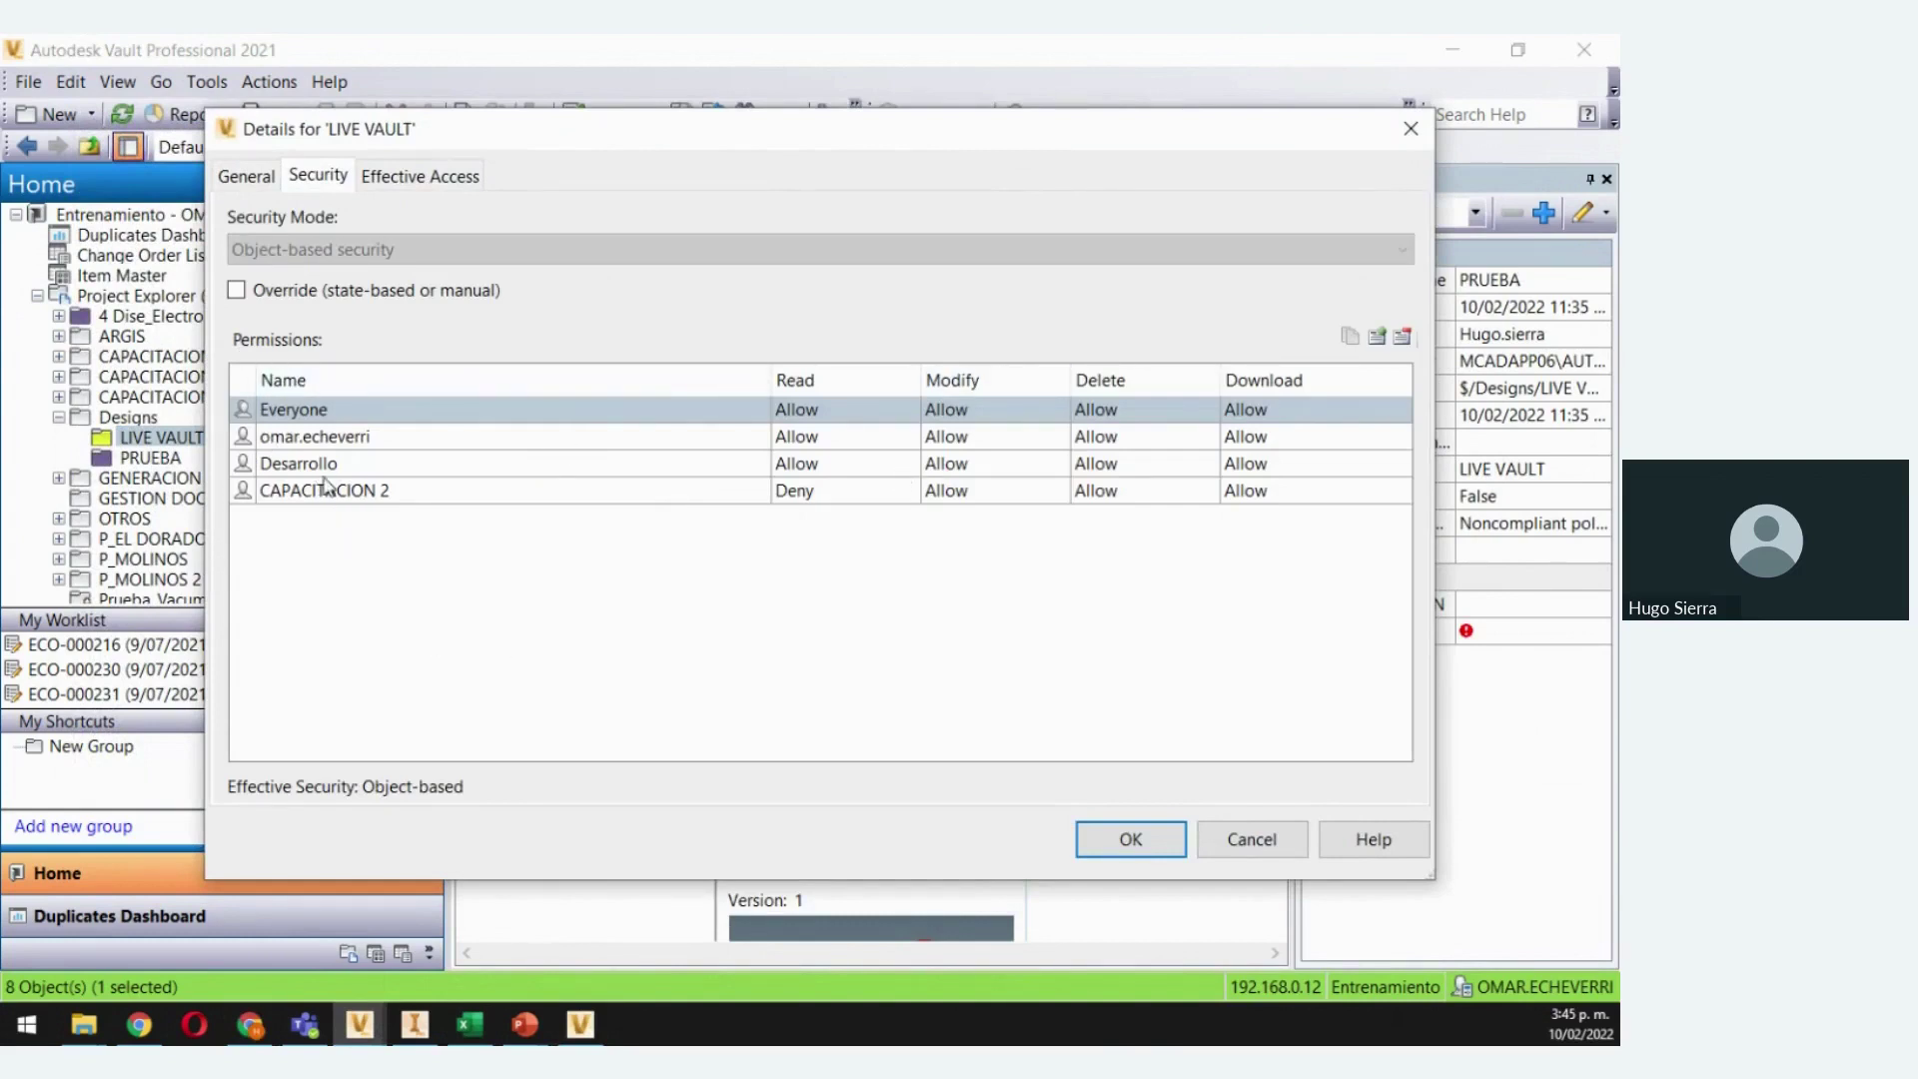
pyautogui.click(340, 439)
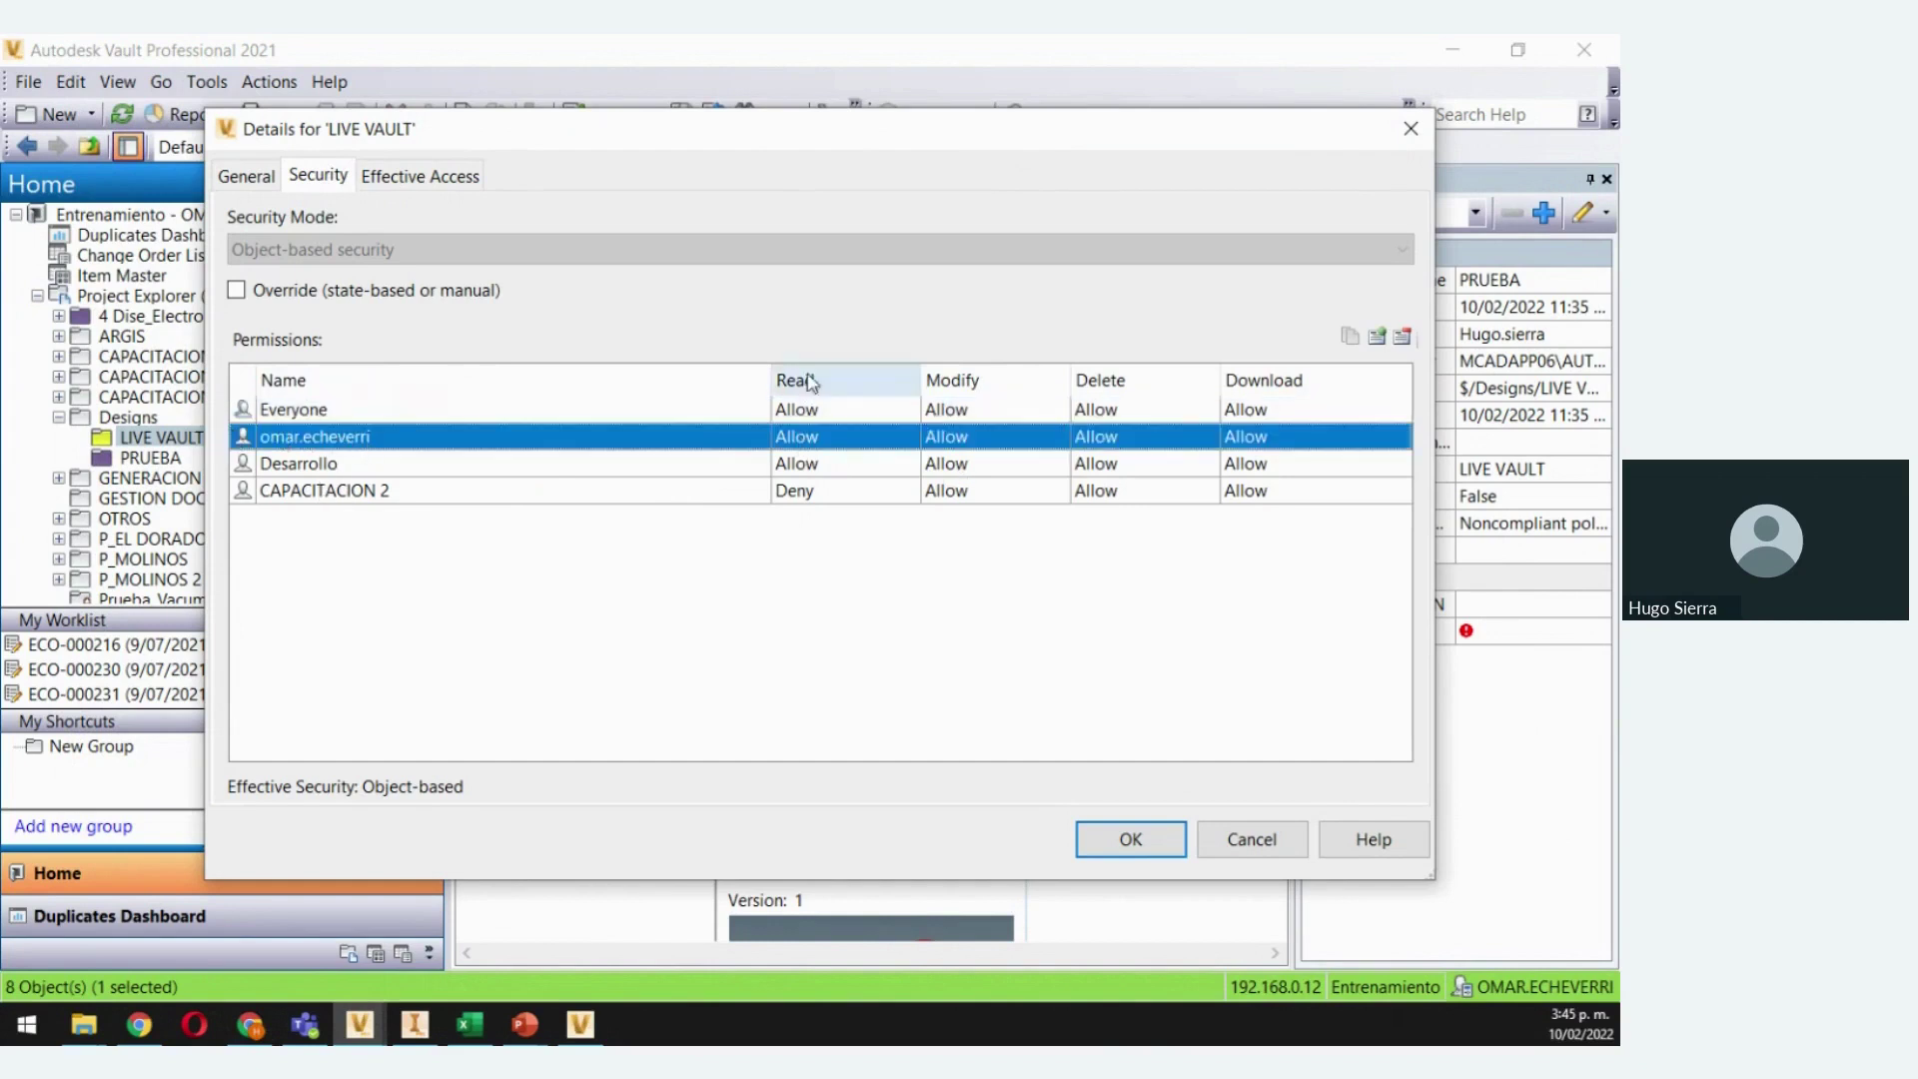
pyautogui.click(997, 441)
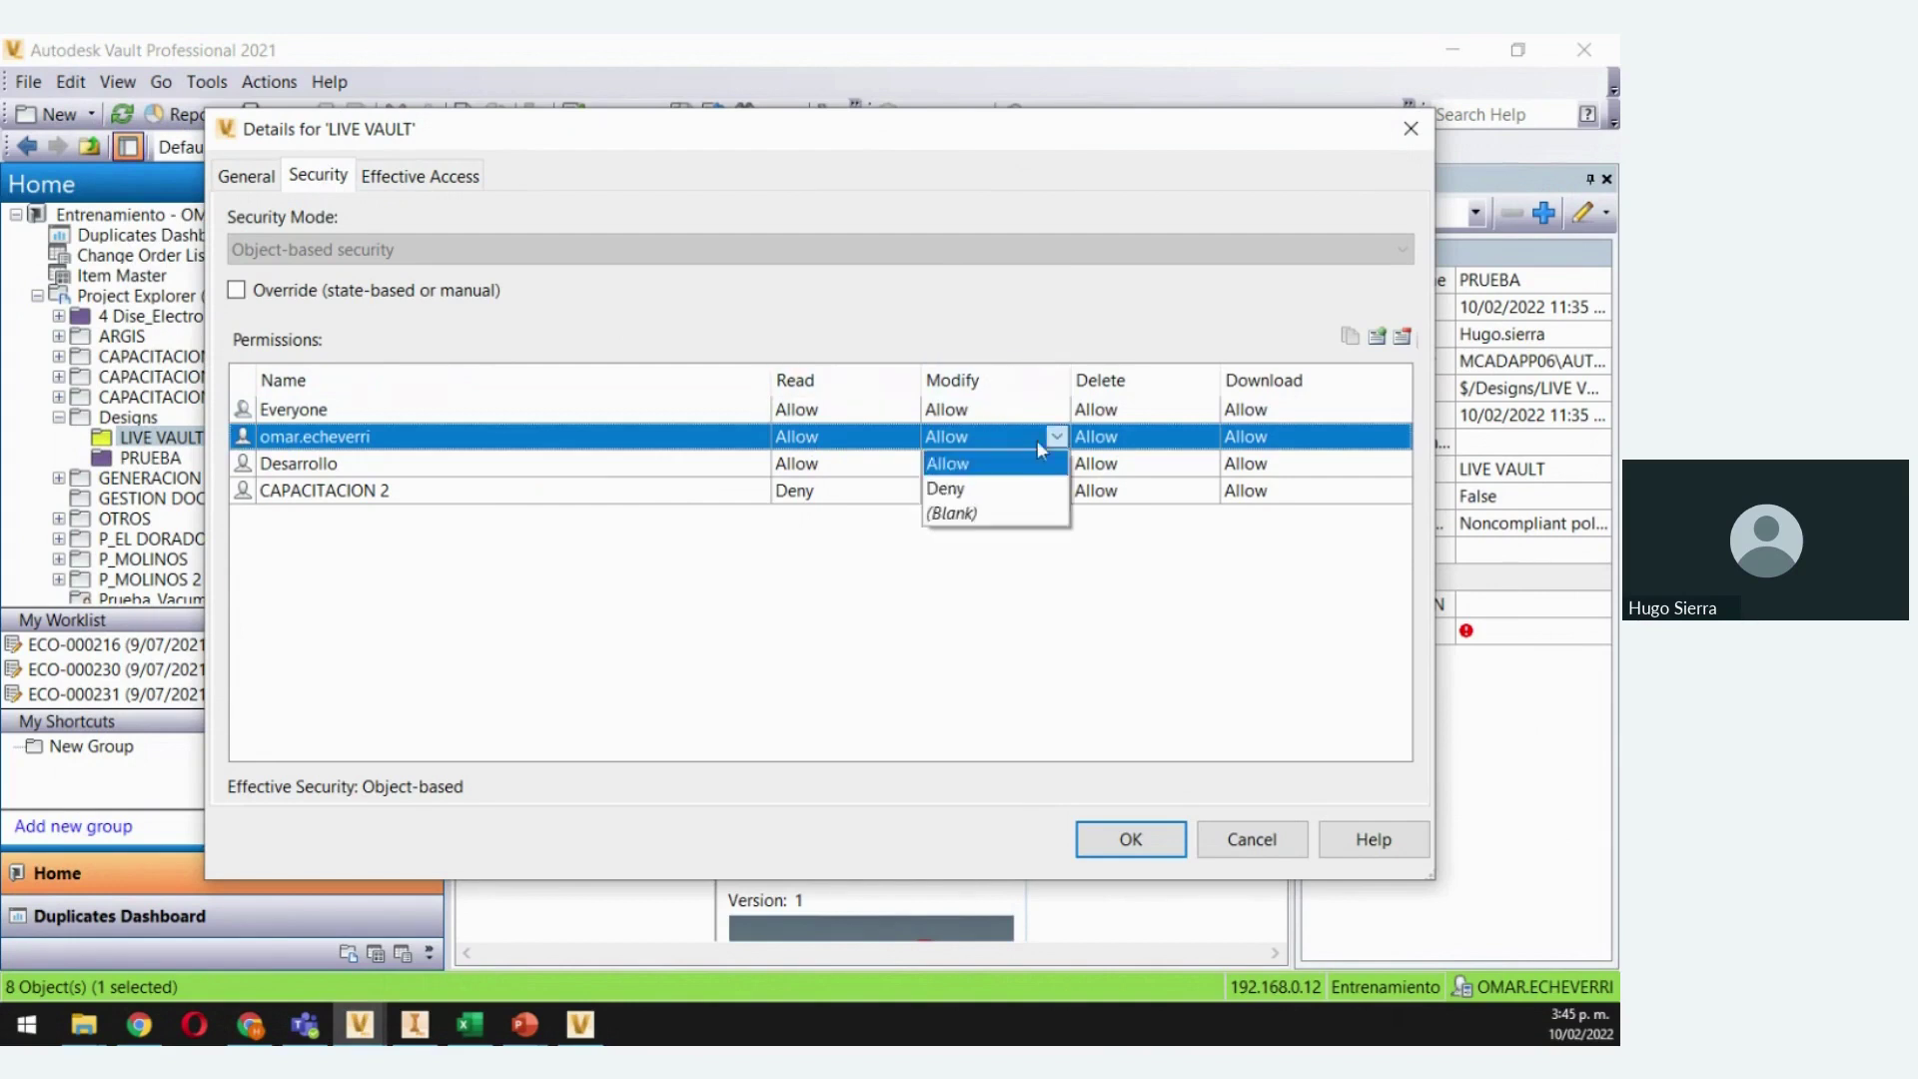
pyautogui.click(1002, 490)
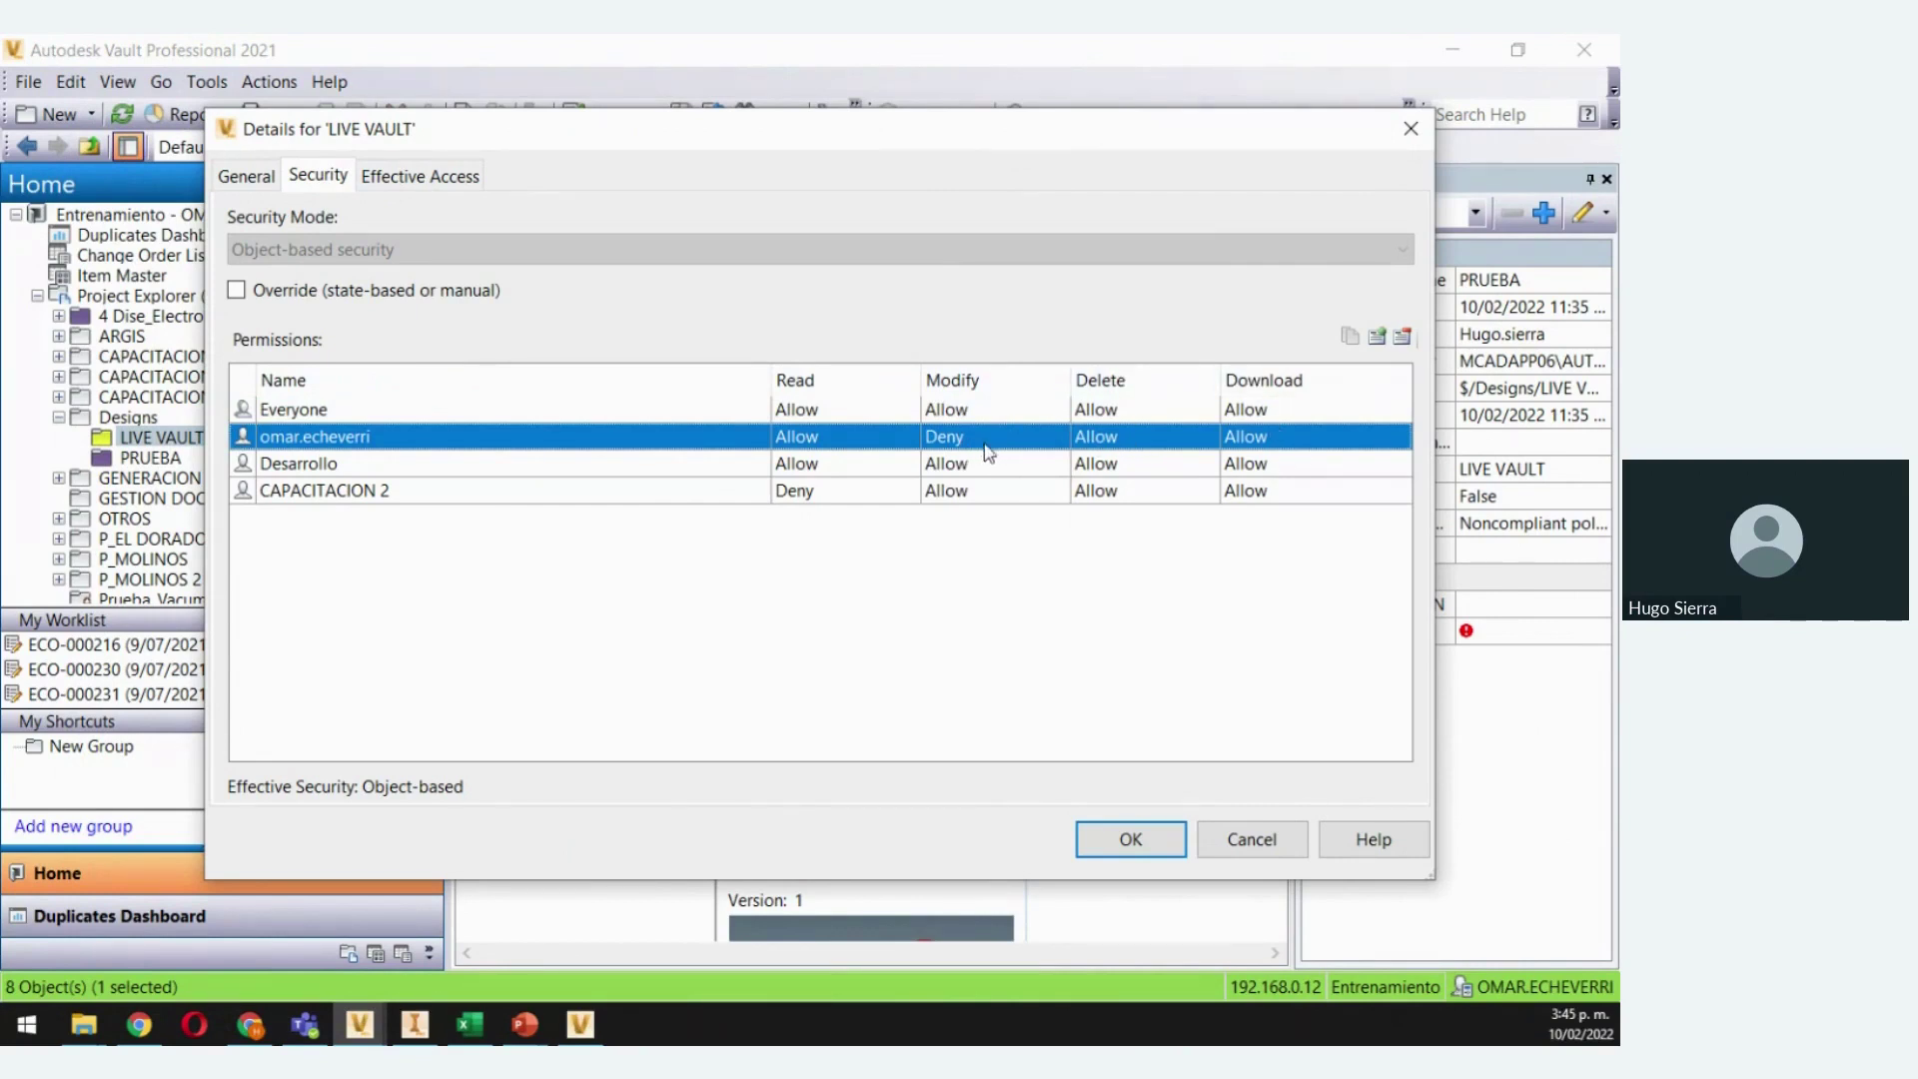
pyautogui.click(1056, 436)
pyautogui.click(1054, 439)
pyautogui.click(1057, 438)
pyautogui.click(989, 464)
pyautogui.click(1129, 839)
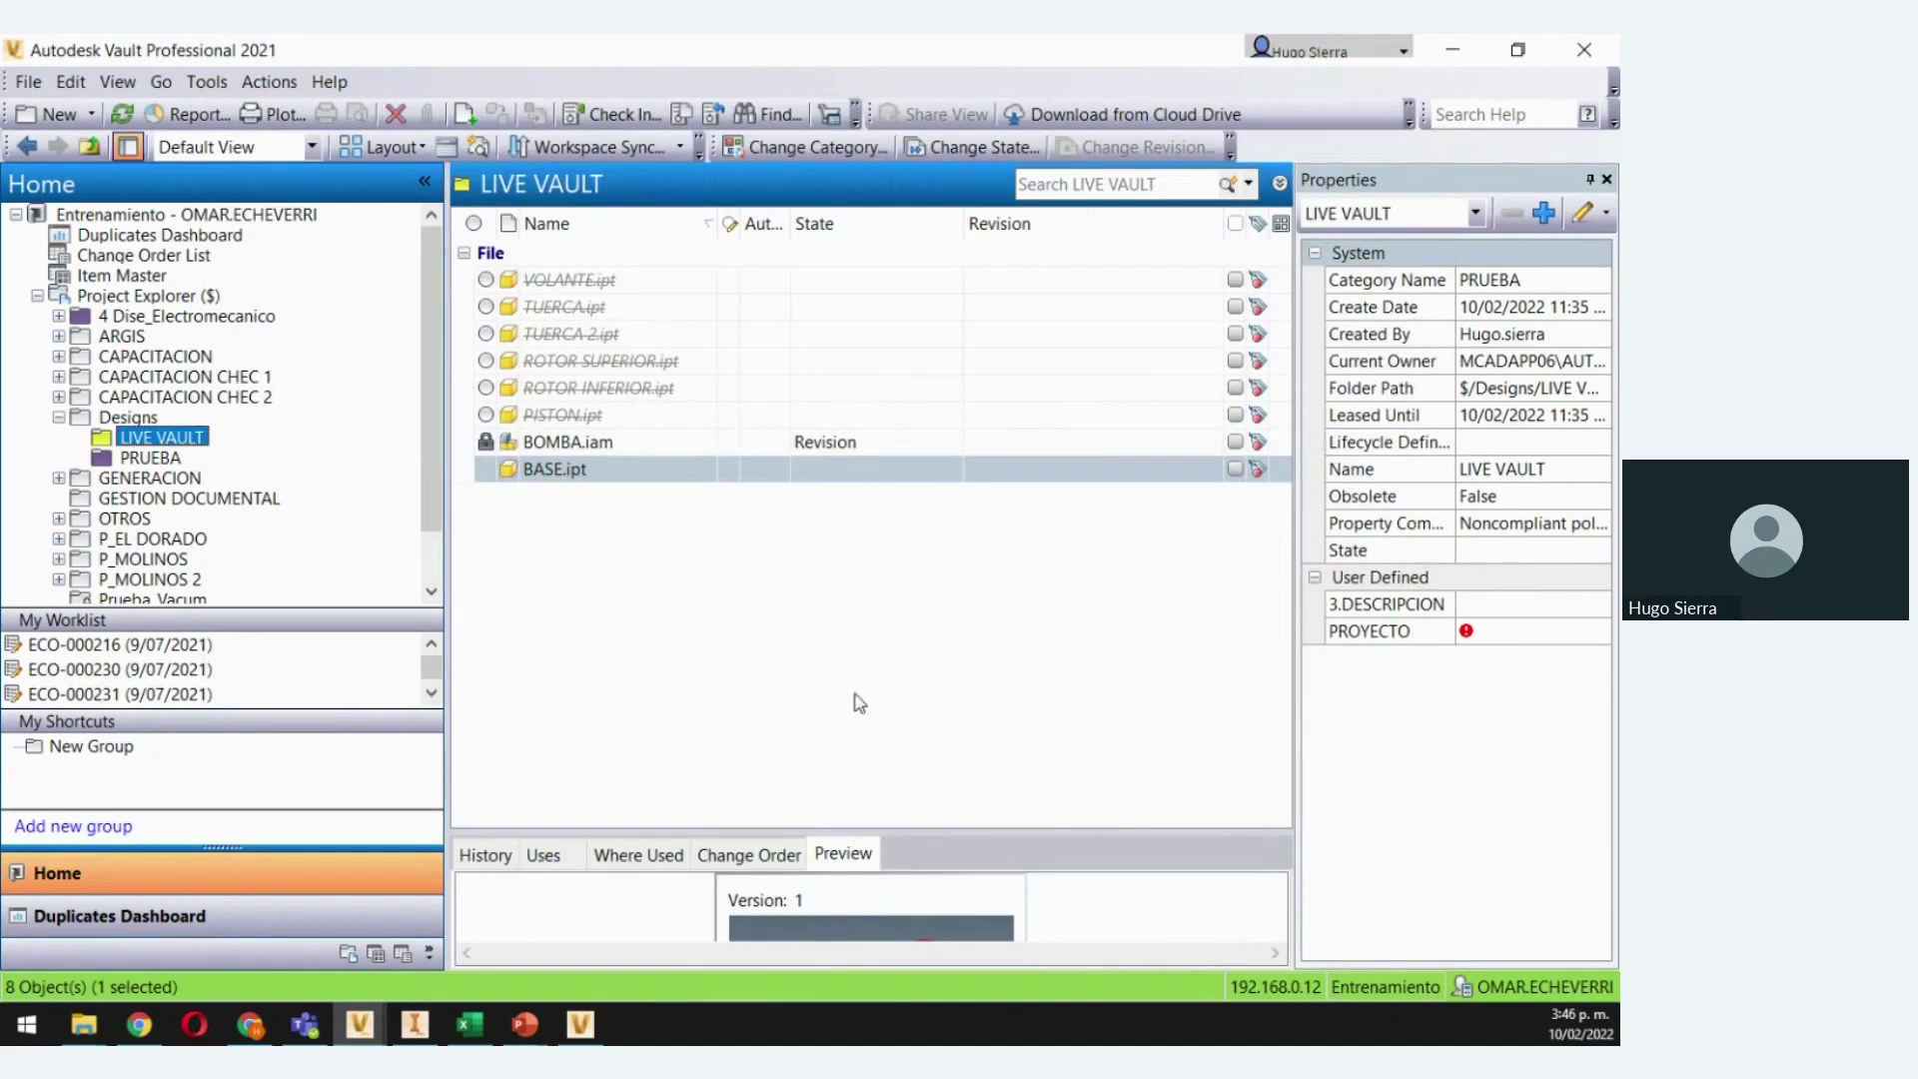
# Change BASE.ipt's Author from Aprendiz to MCAD and widen the Author column
pyautogui.click(640, 475)
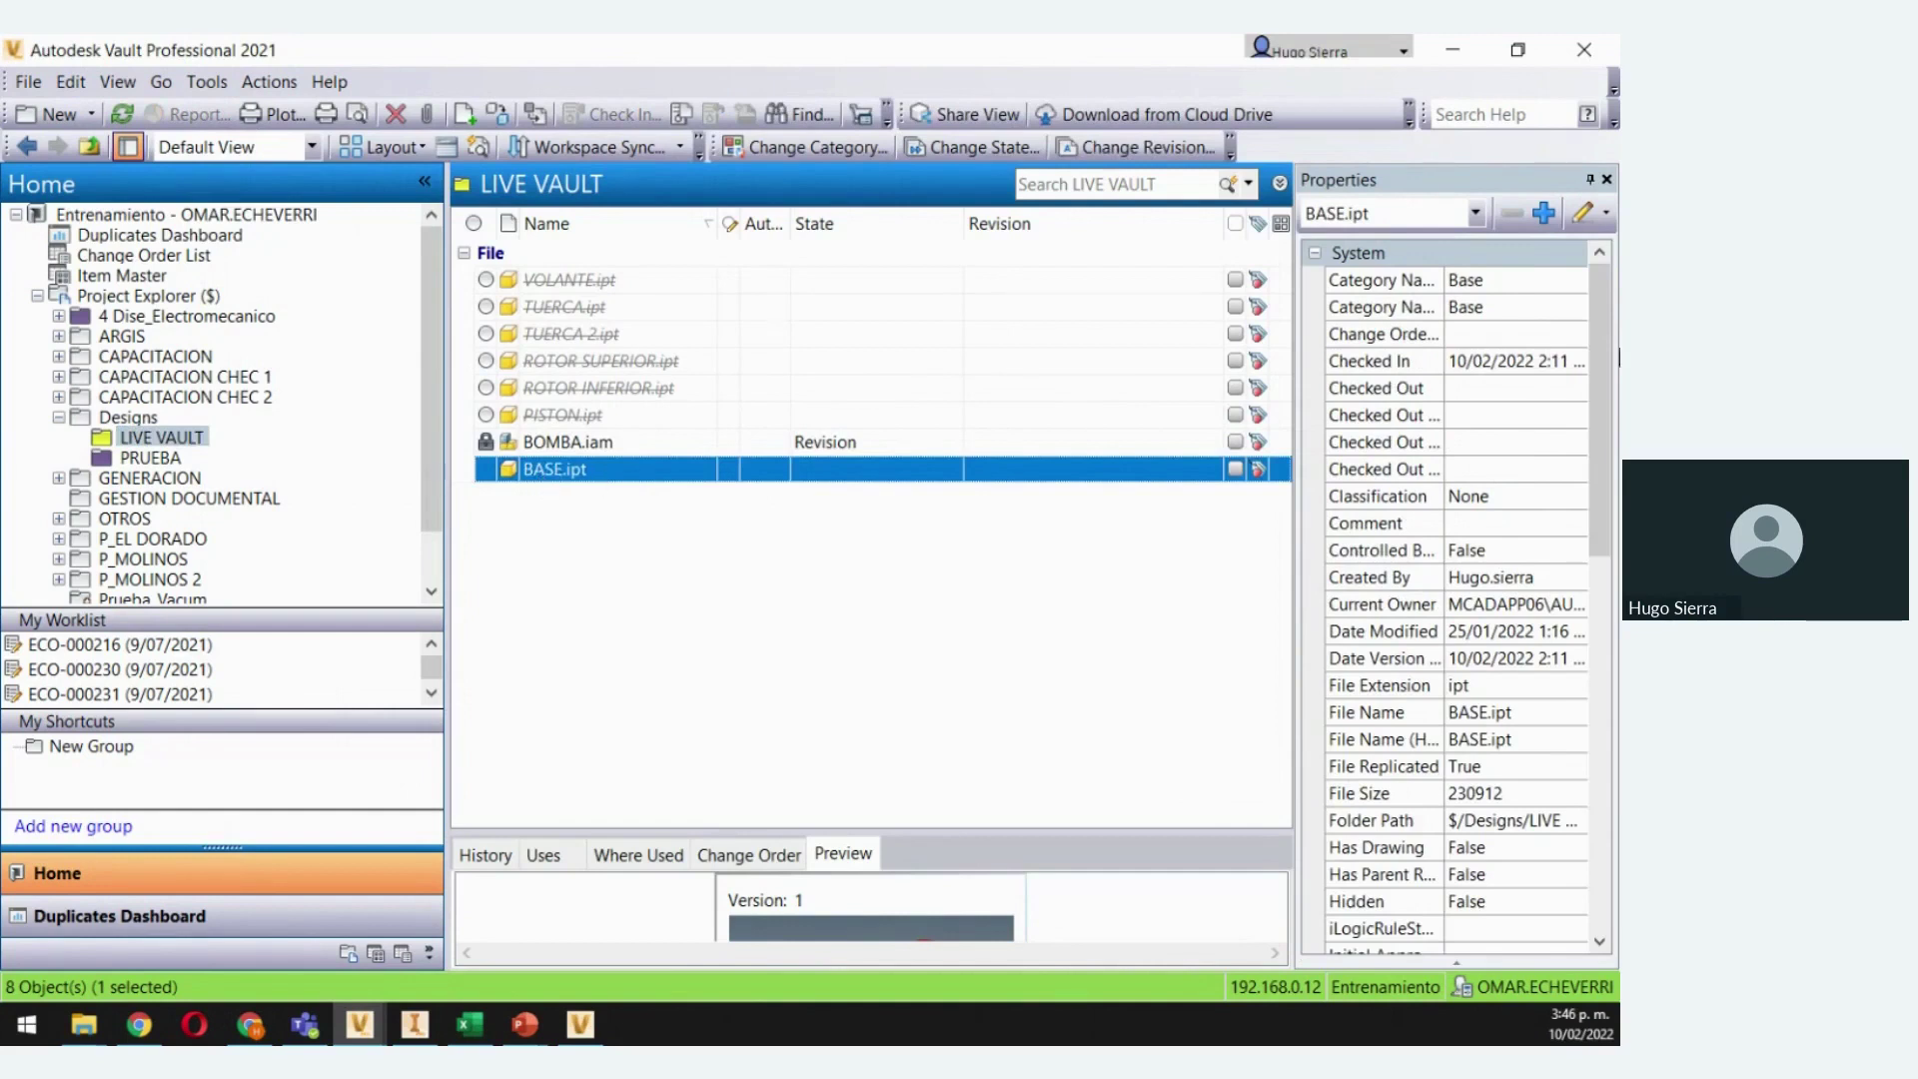
pyautogui.click(1582, 214)
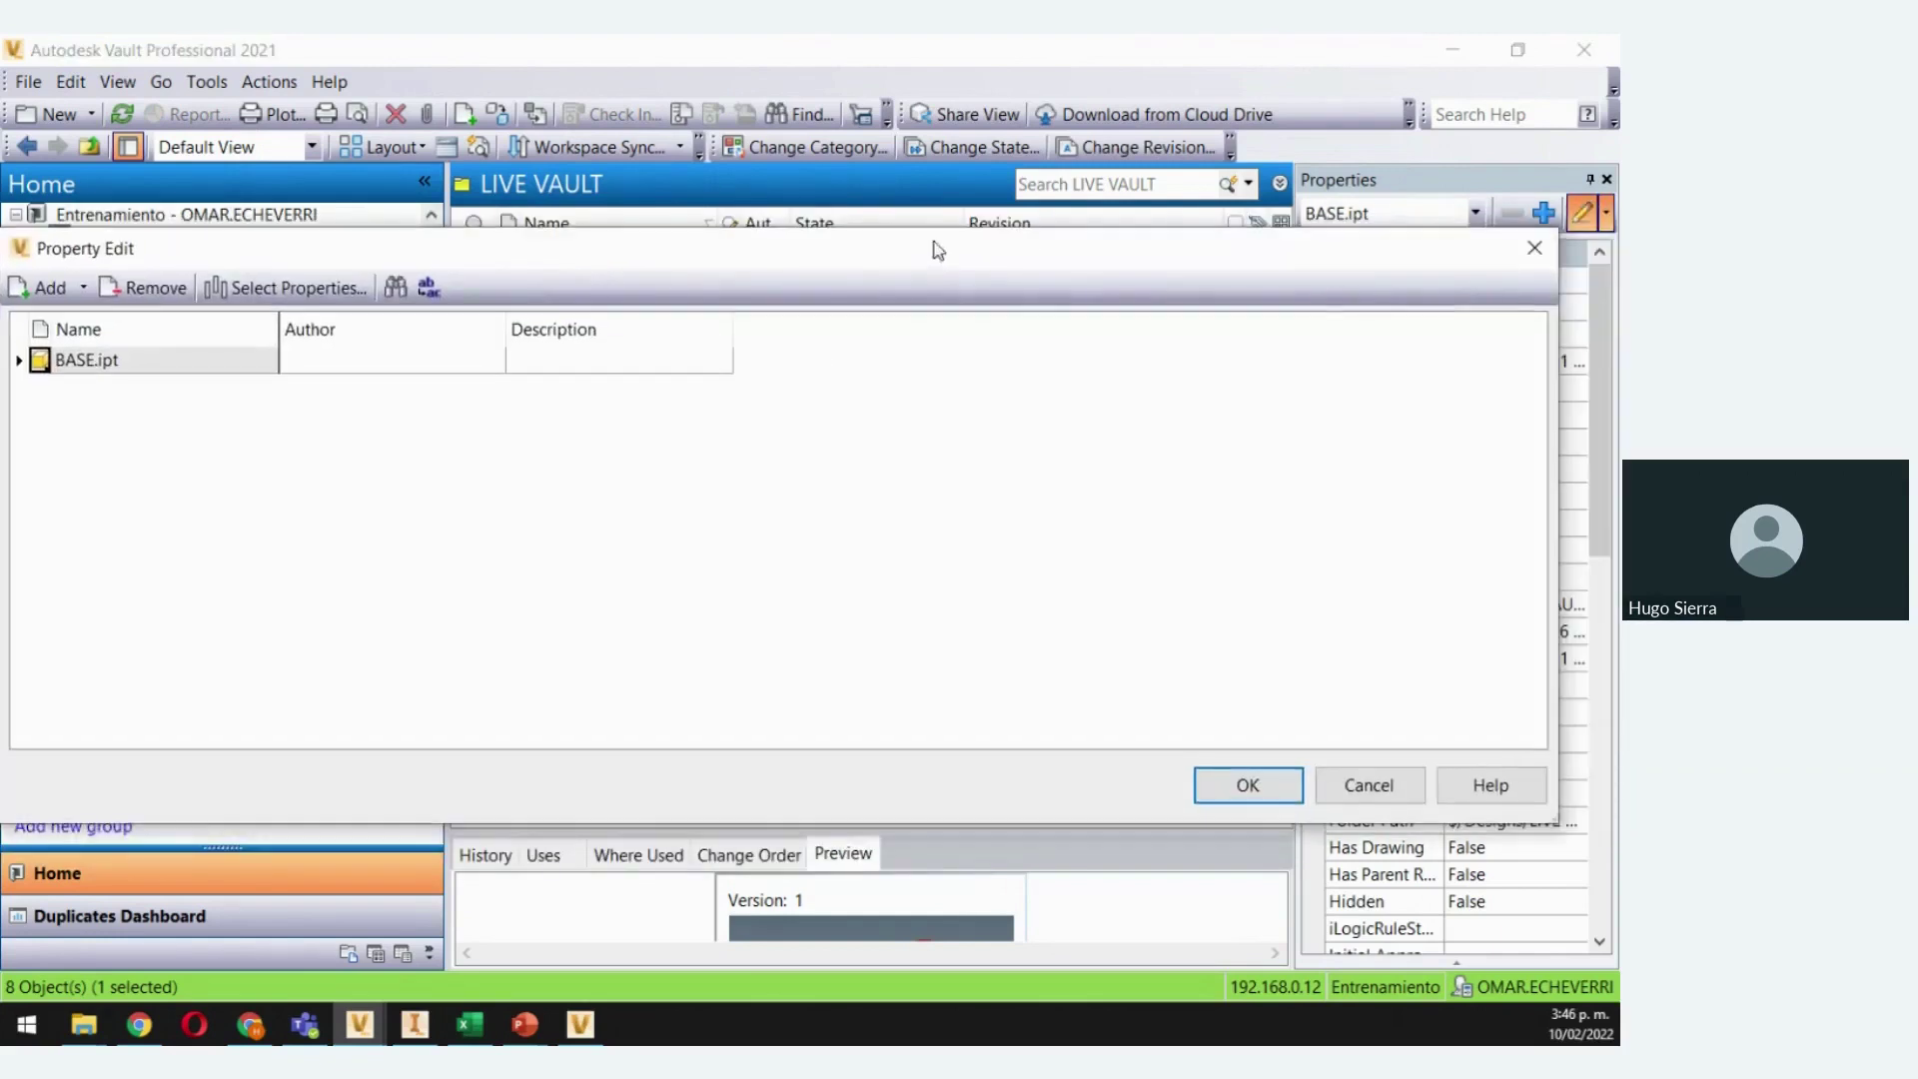
pyautogui.moveTo(1558, 509); pyautogui.dragTo(1503, 509)
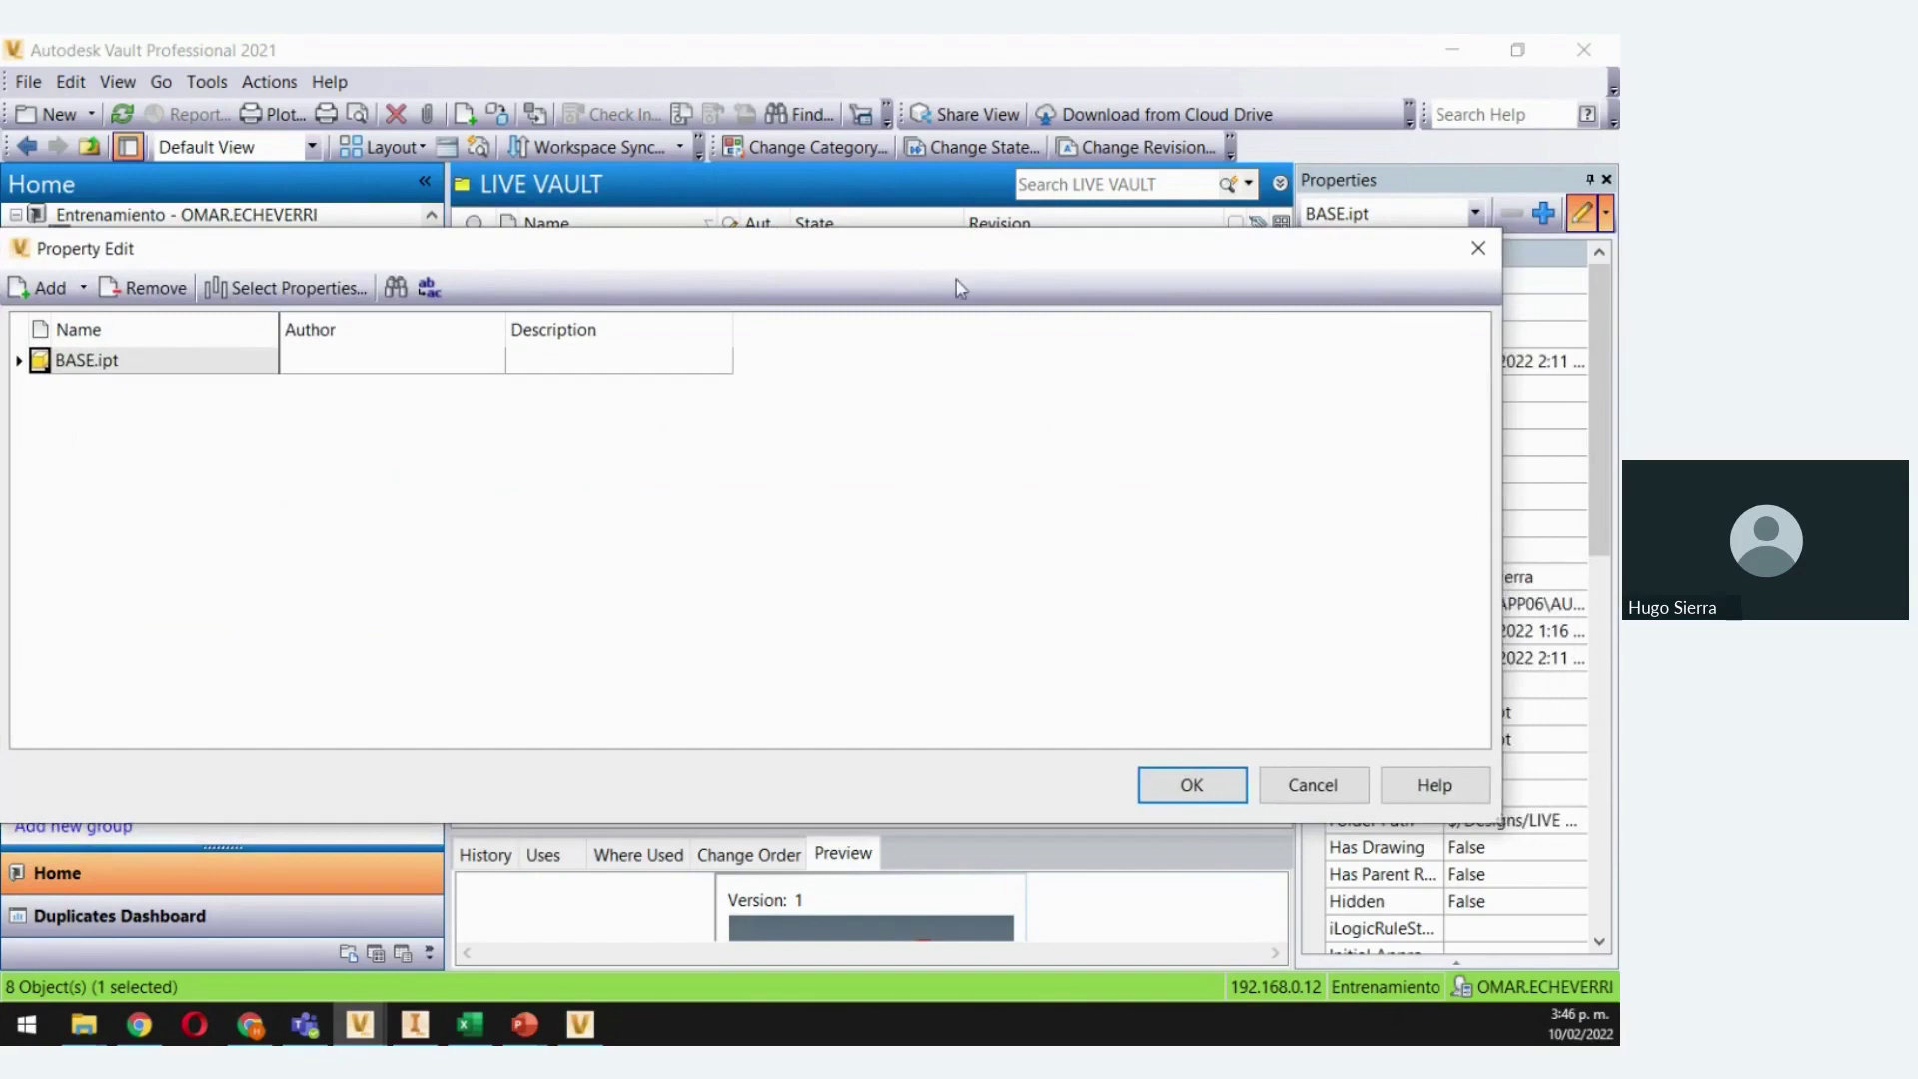
pyautogui.moveTo(938, 261); pyautogui.dragTo(992, 305)
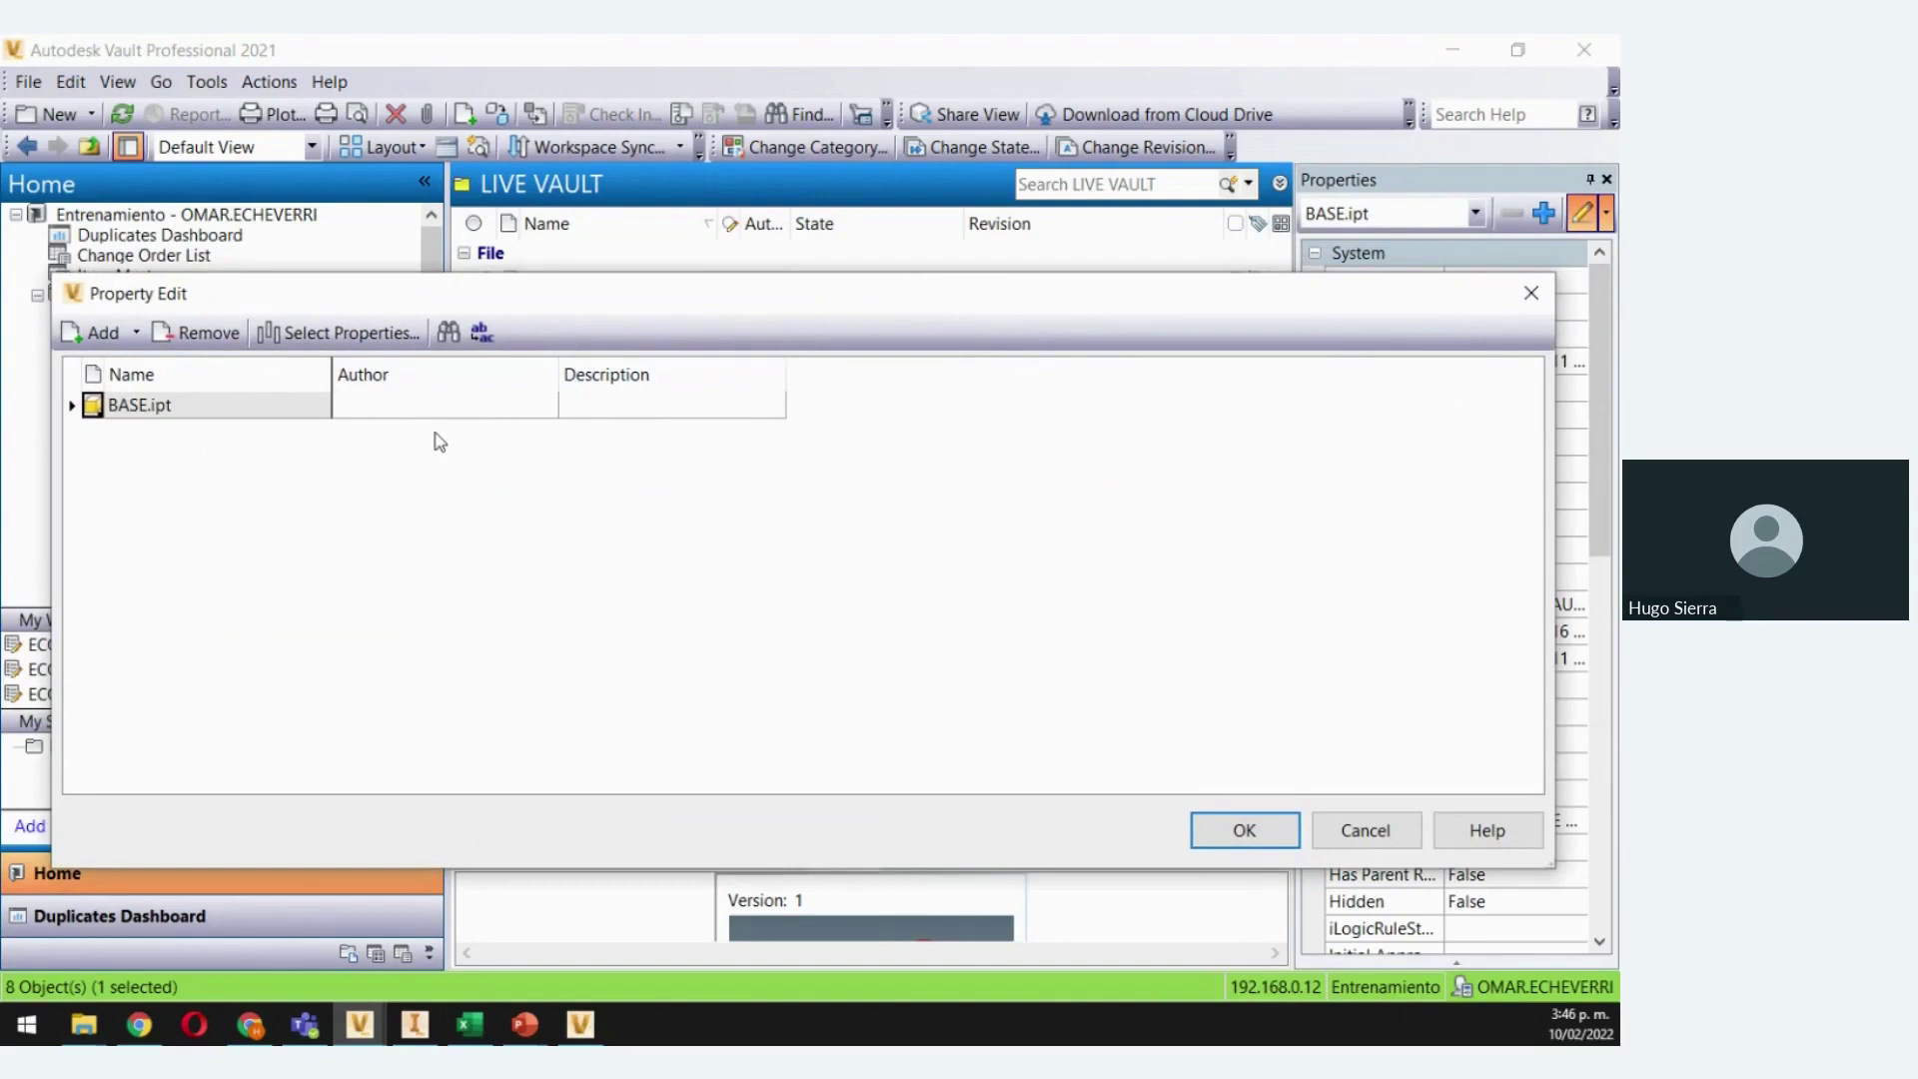
pyautogui.click(403, 408)
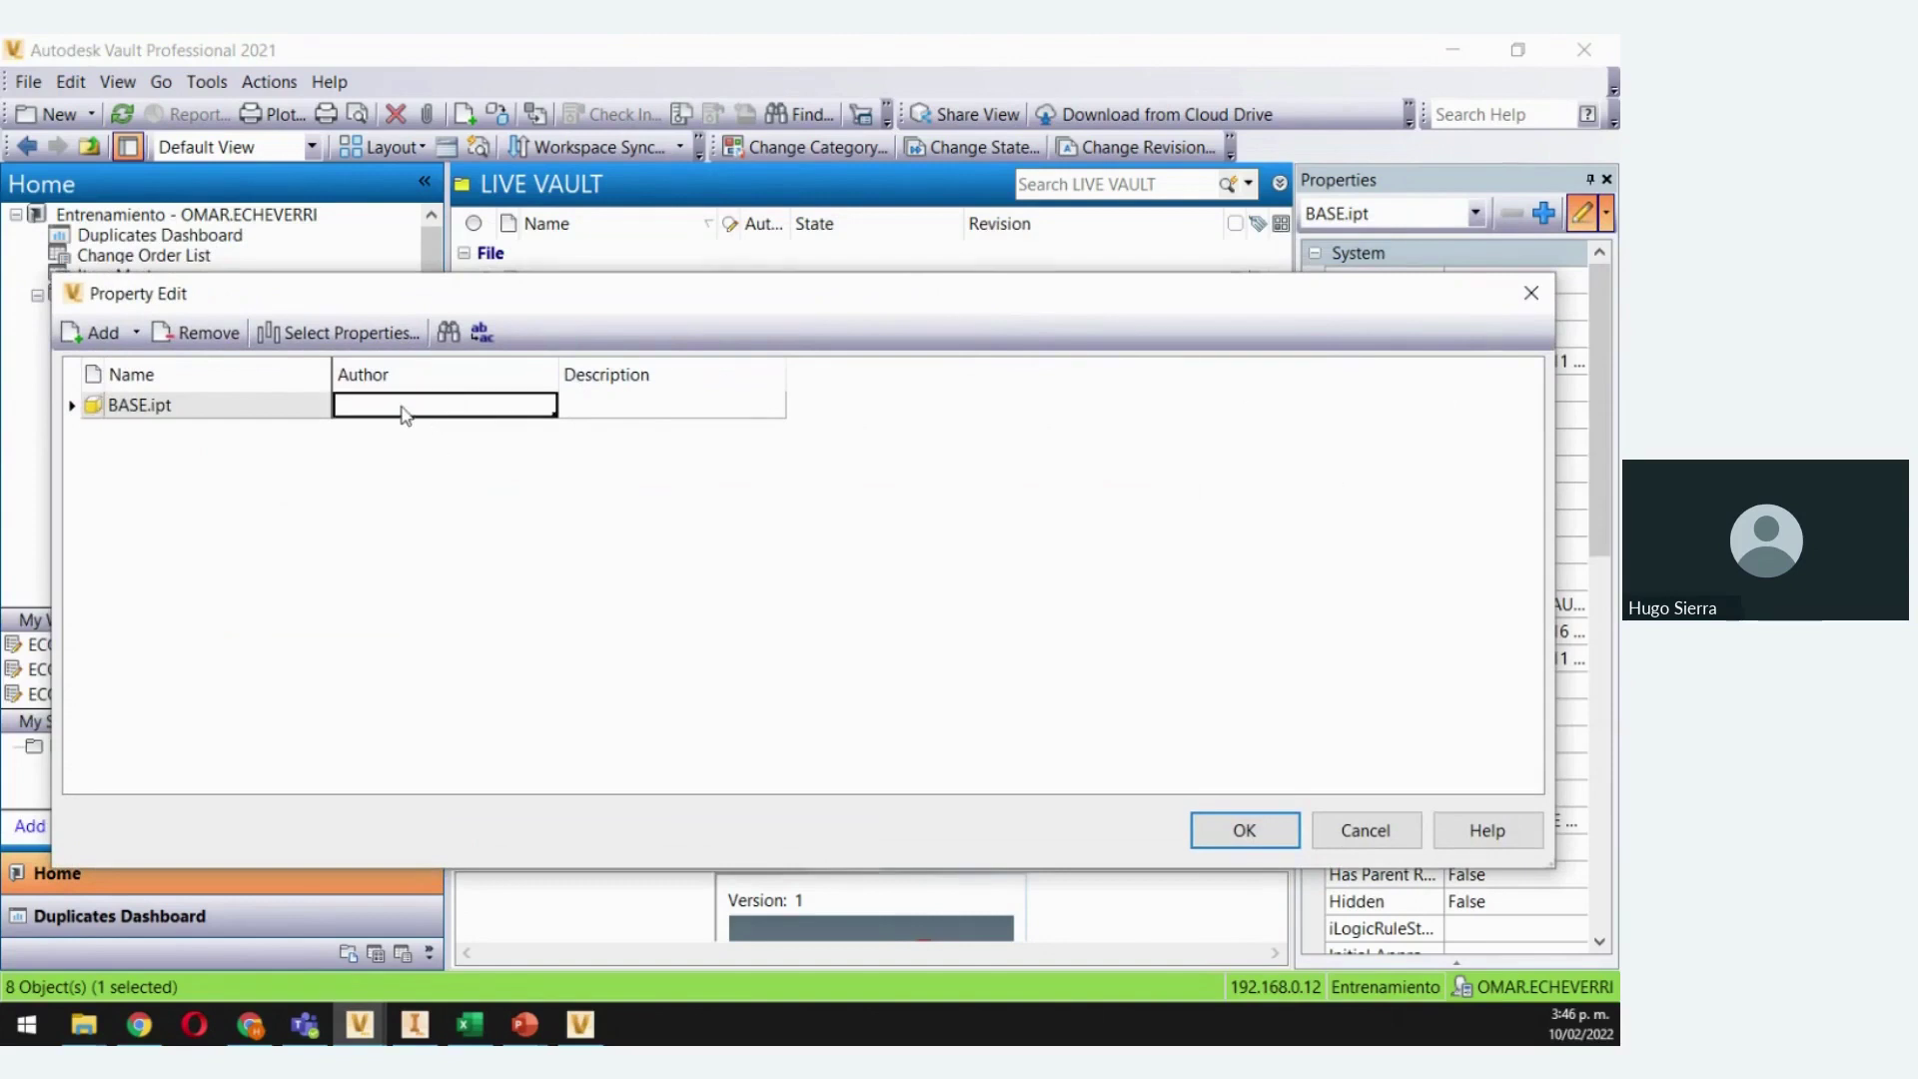
pyautogui.click(402, 406)
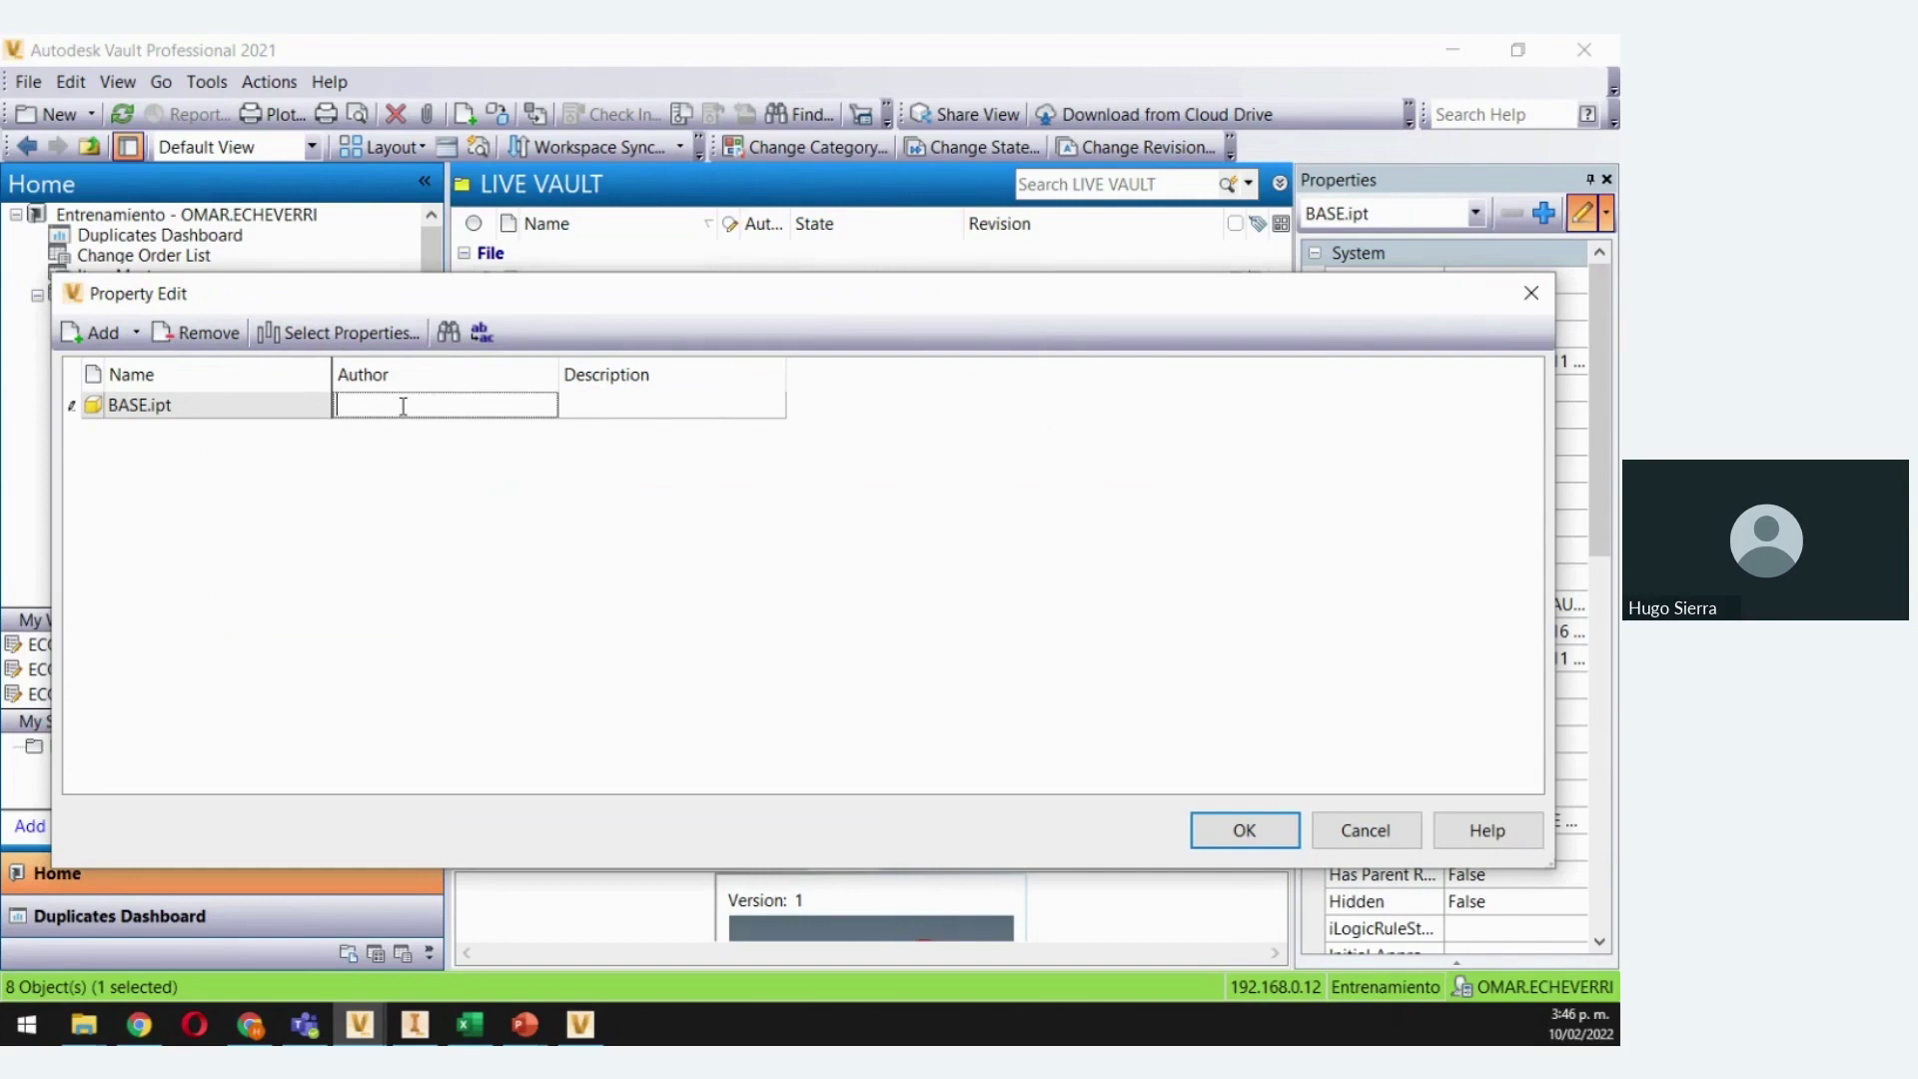
pyautogui.write('MAC')
pyautogui.click(1249, 841)
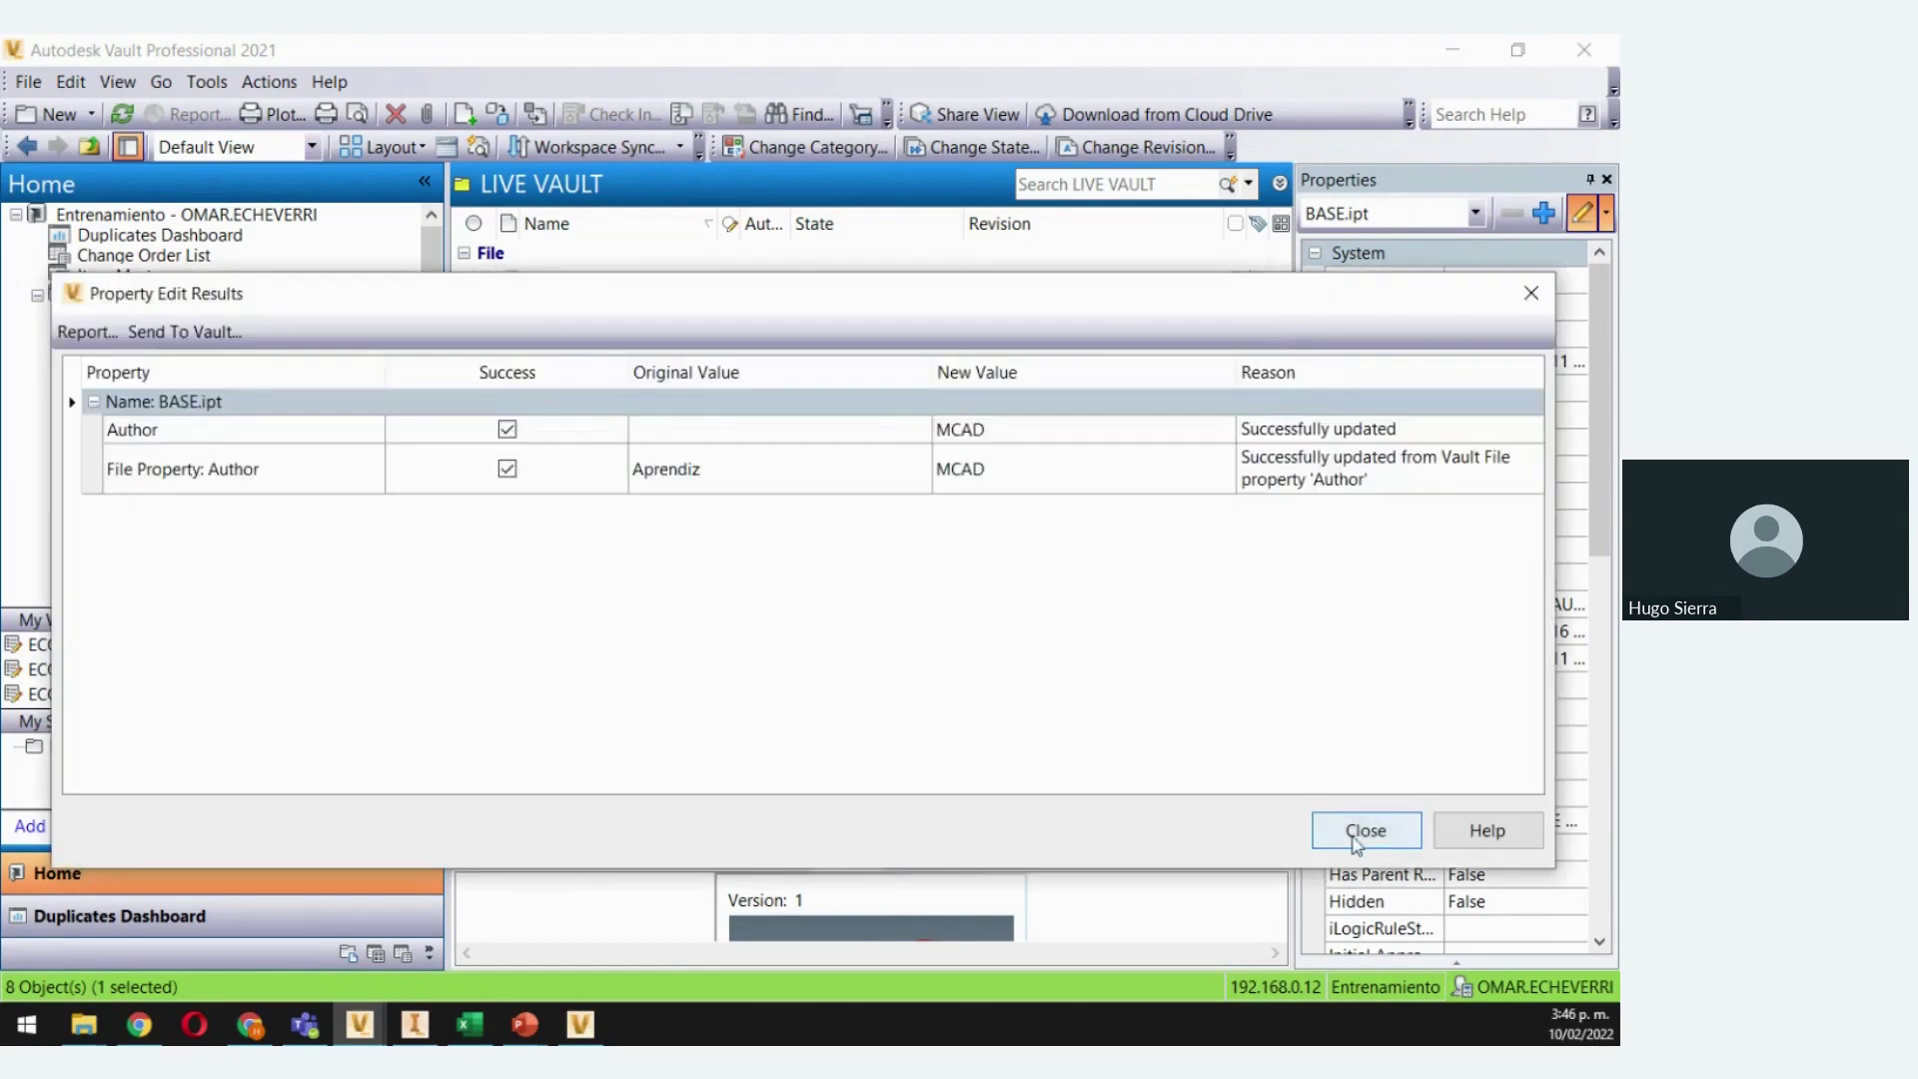
pyautogui.click(1364, 832)
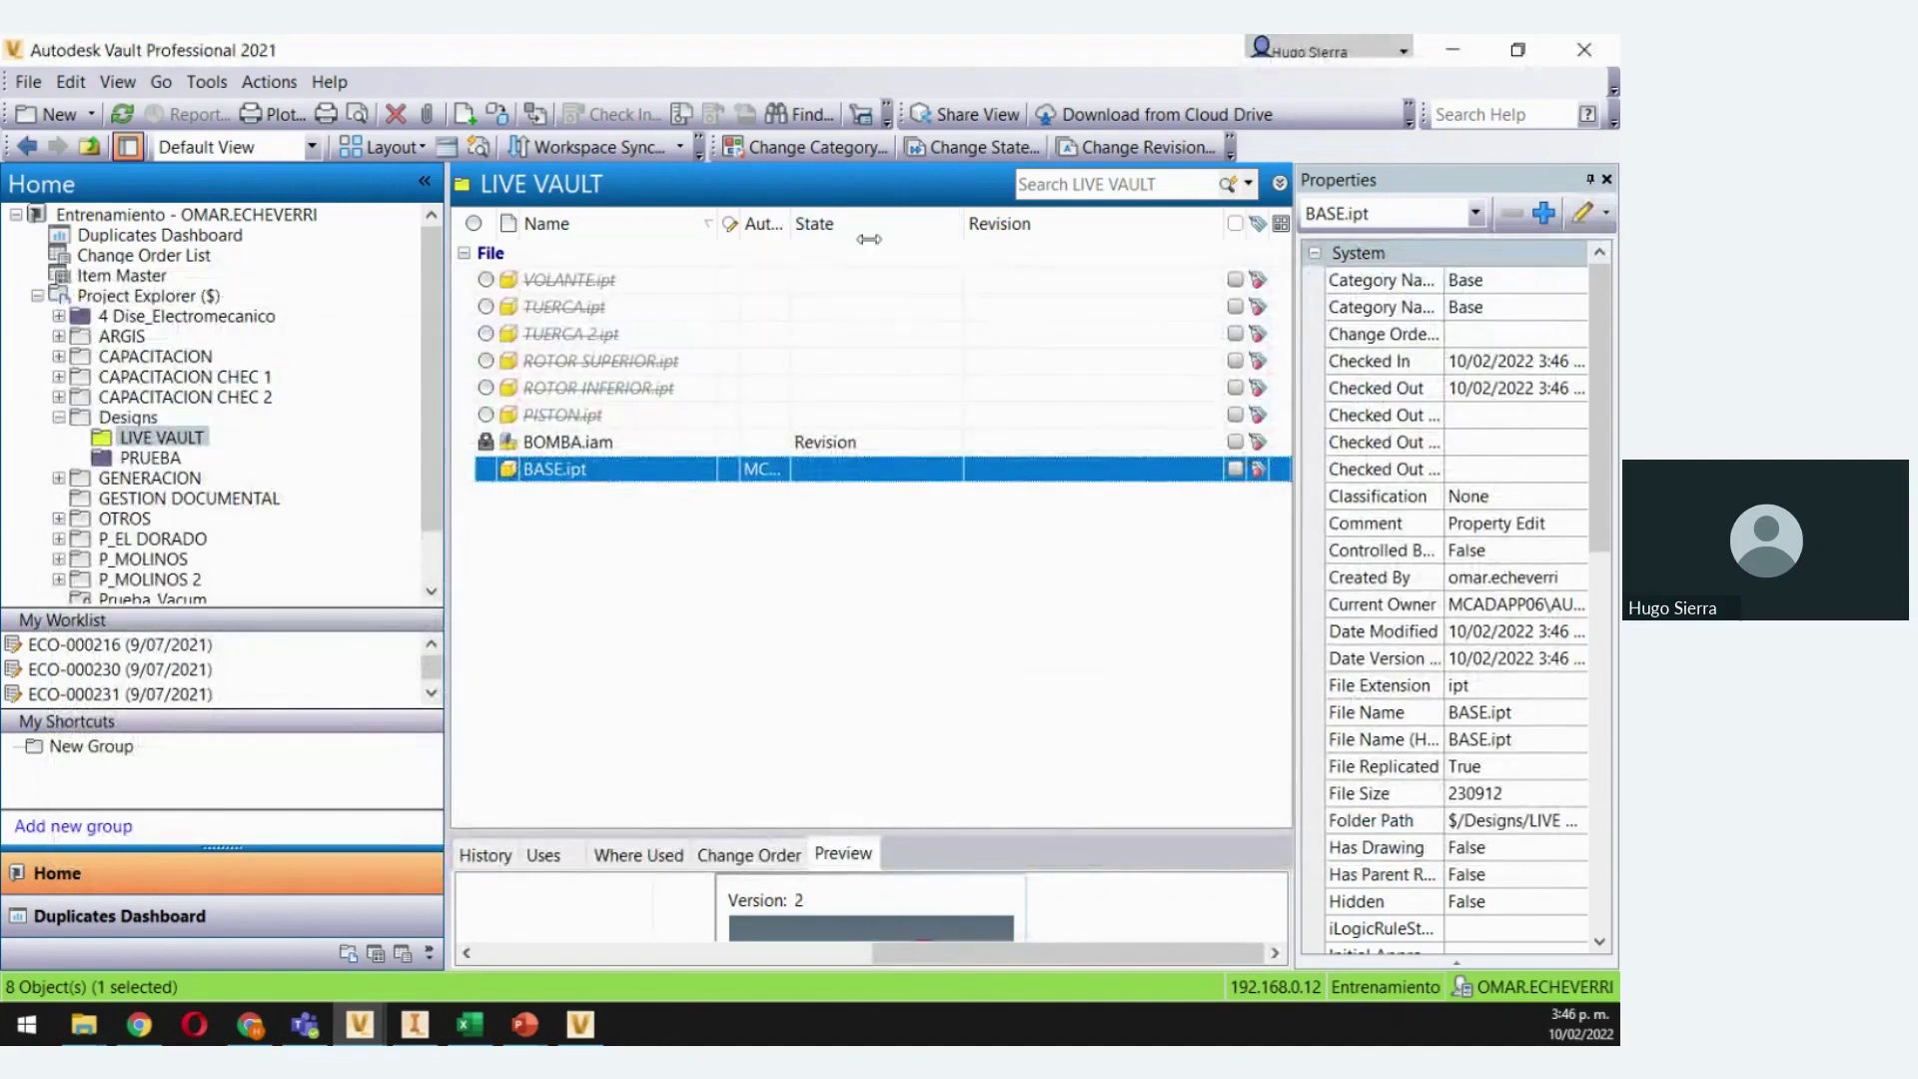
pyautogui.moveTo(791, 222); pyautogui.dragTo(905, 223)
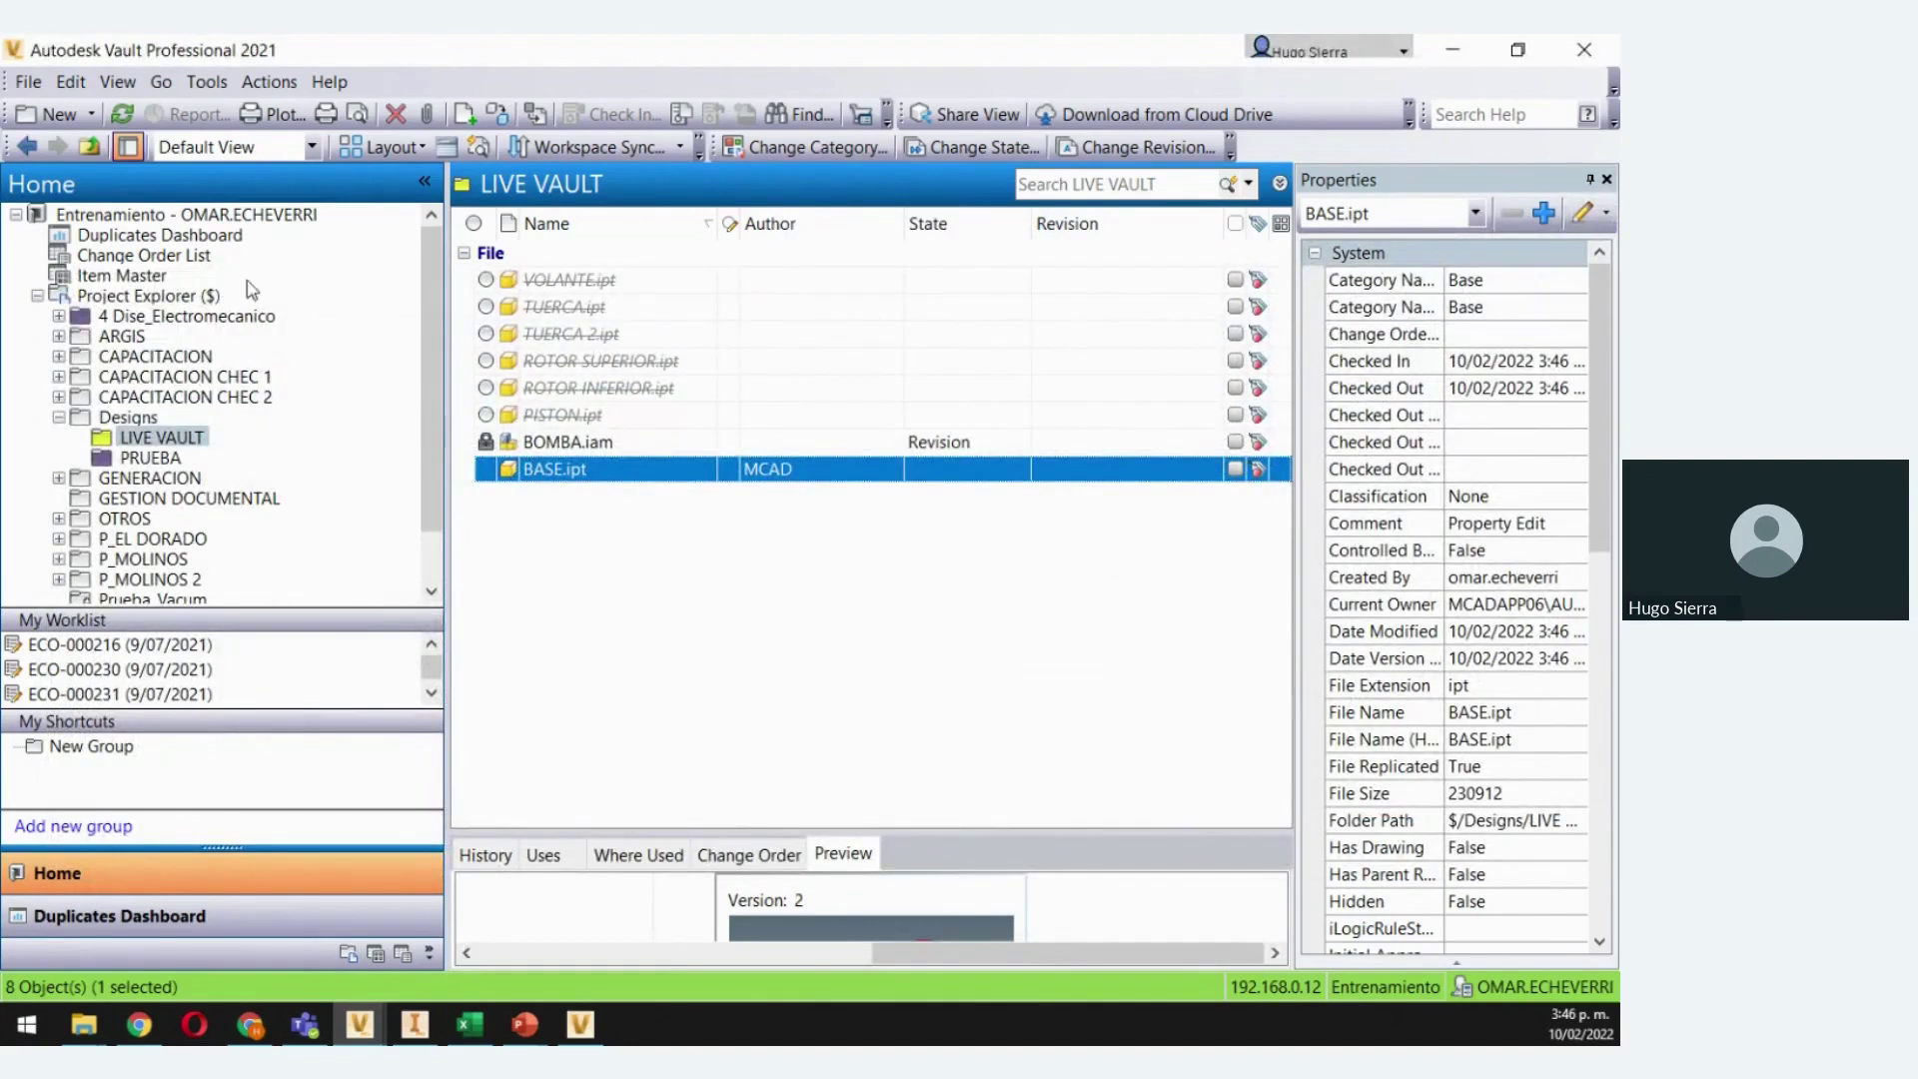
# Search Project Explorer for MCAD and select the single result, BASE.ipt
pyautogui.click(127, 297)
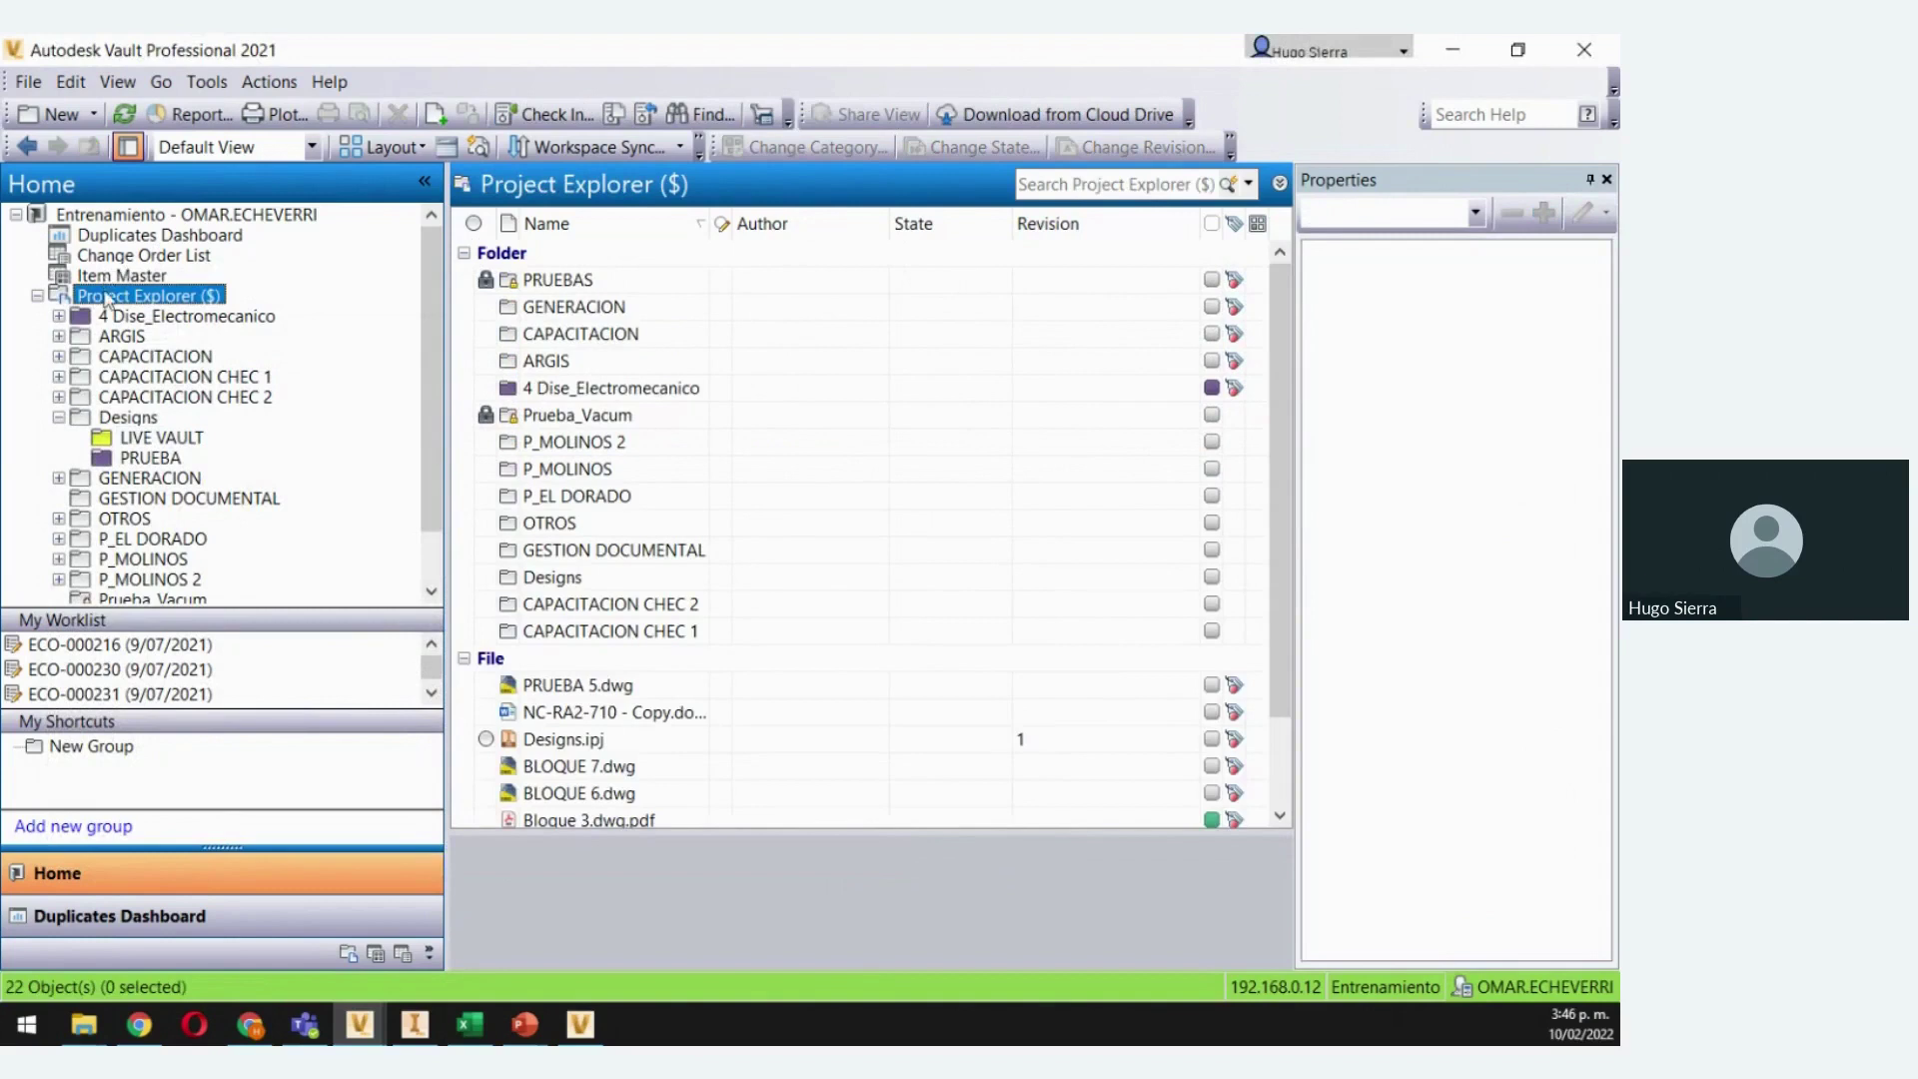
pyautogui.click(1070, 187)
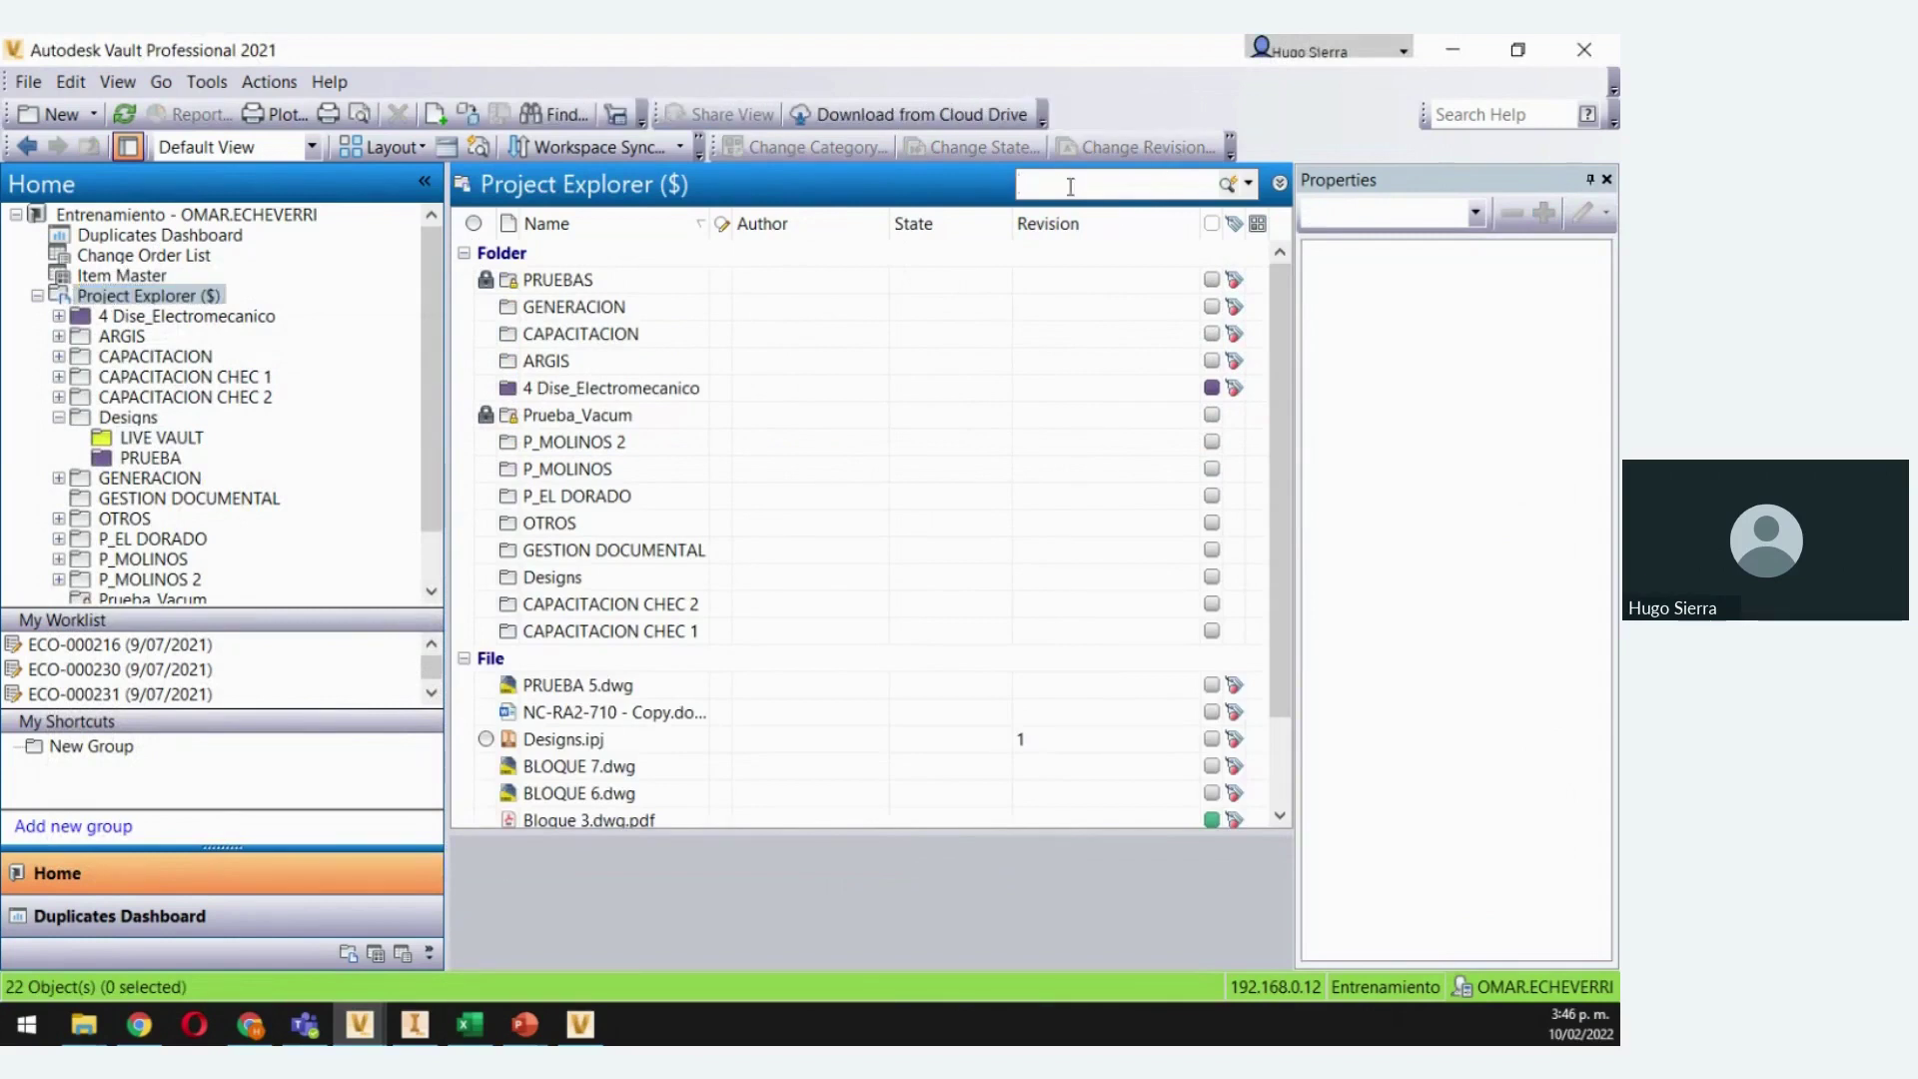
pyautogui.write('MCAD')
pyautogui.press('Return')
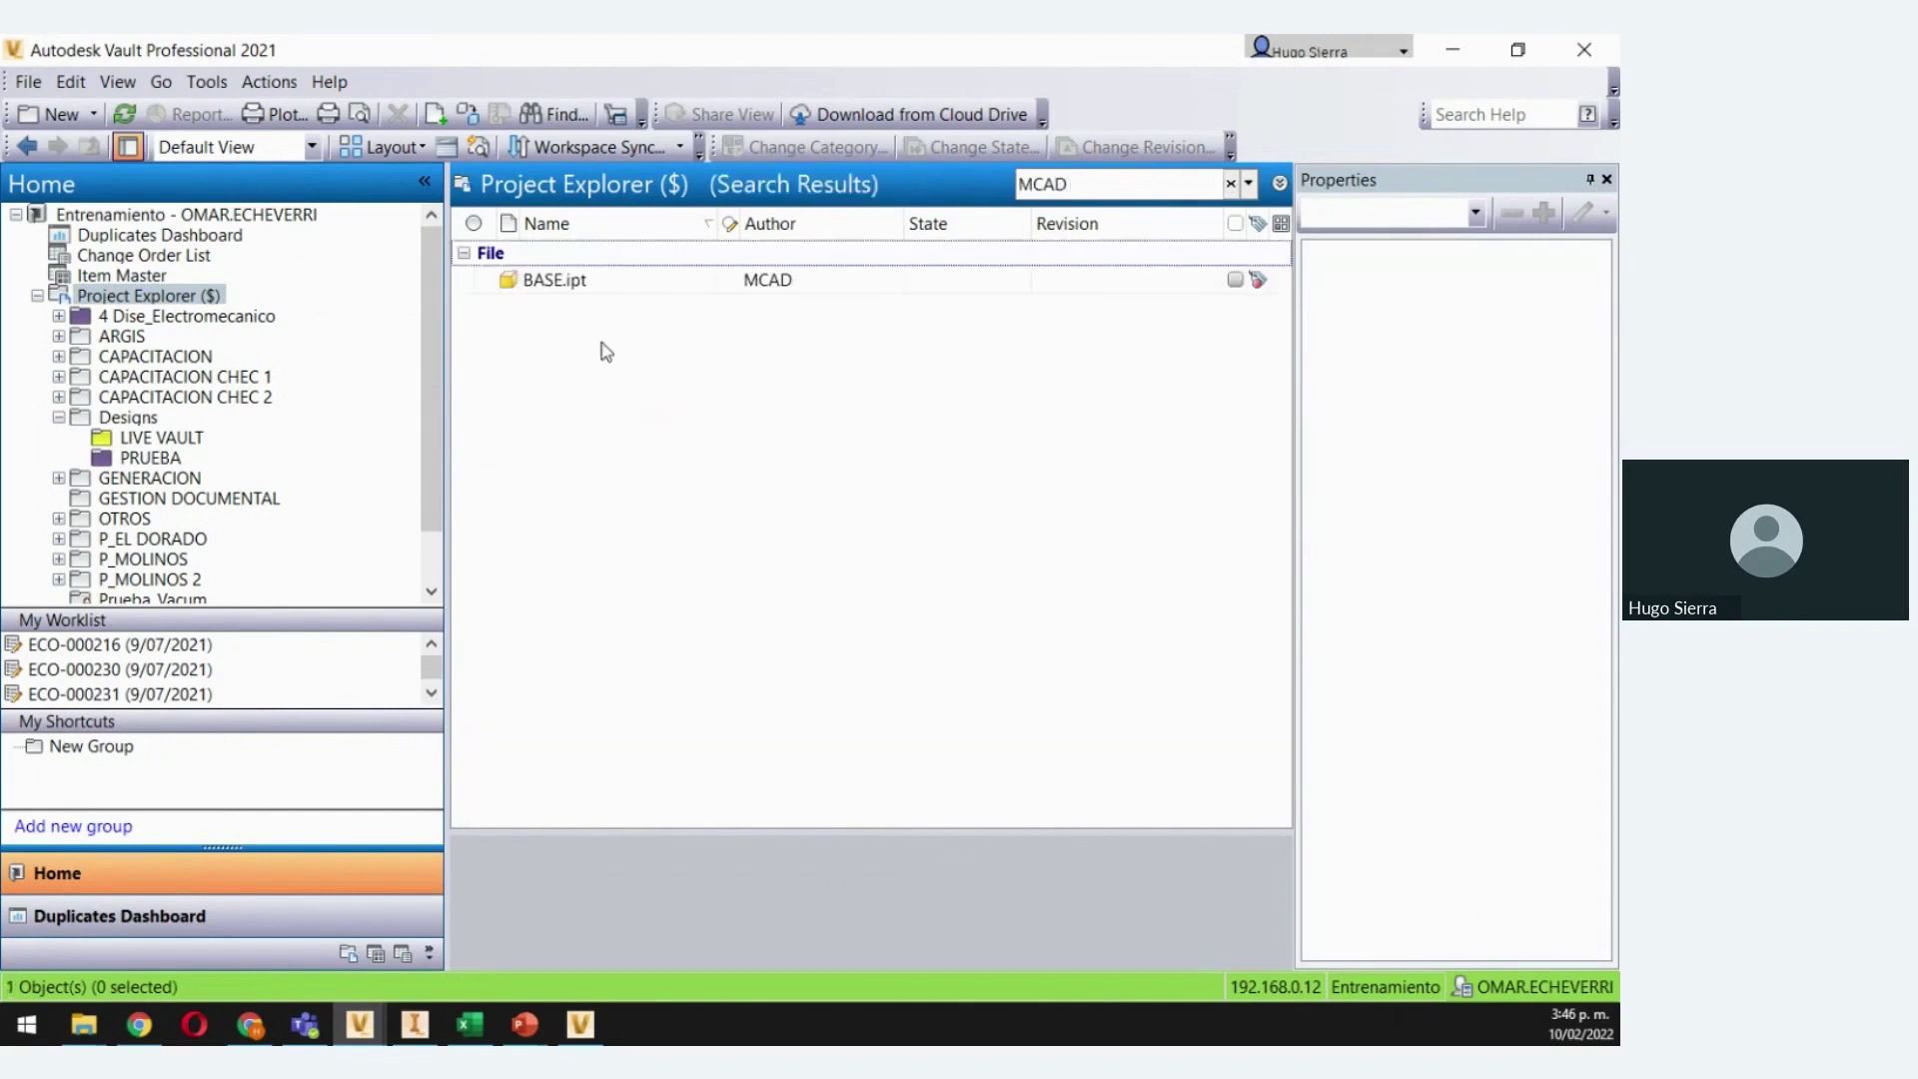
pyautogui.click(600, 282)
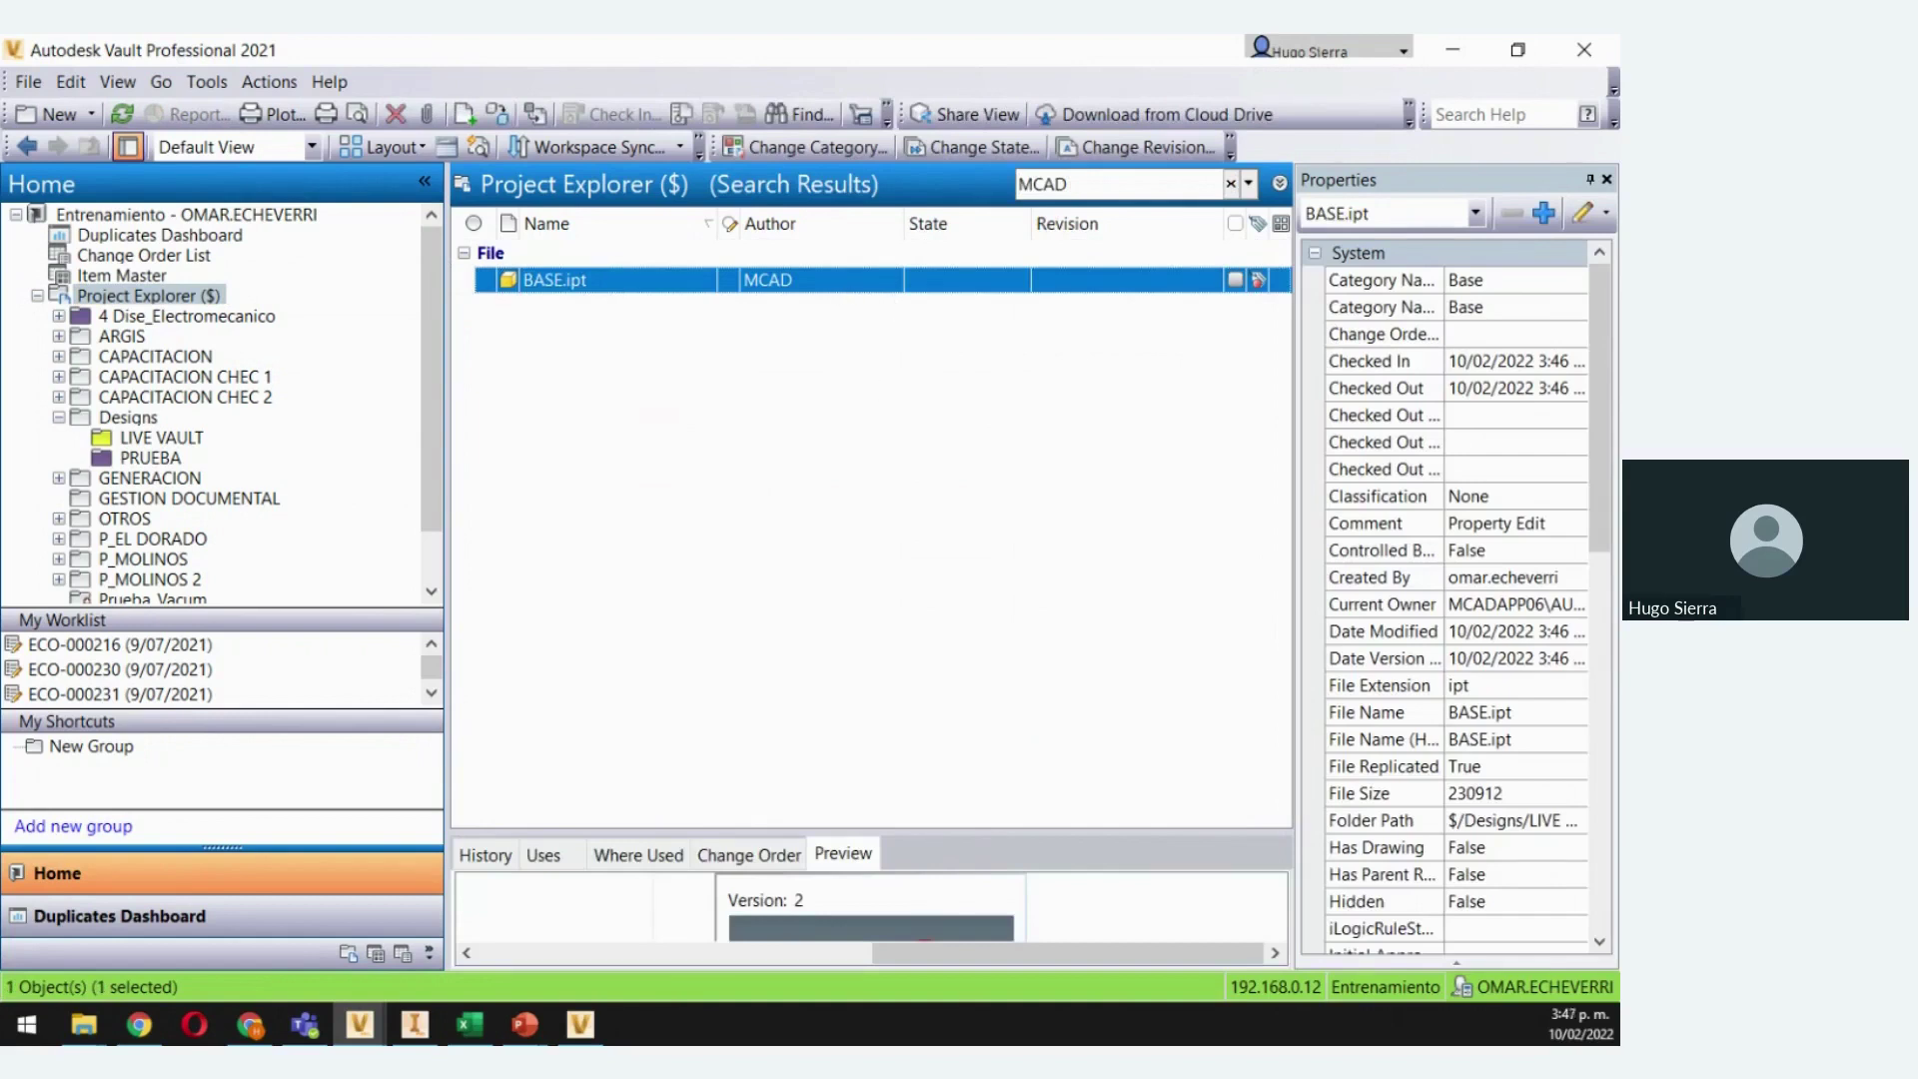
pyautogui.hotkey('alt', 'Tab')
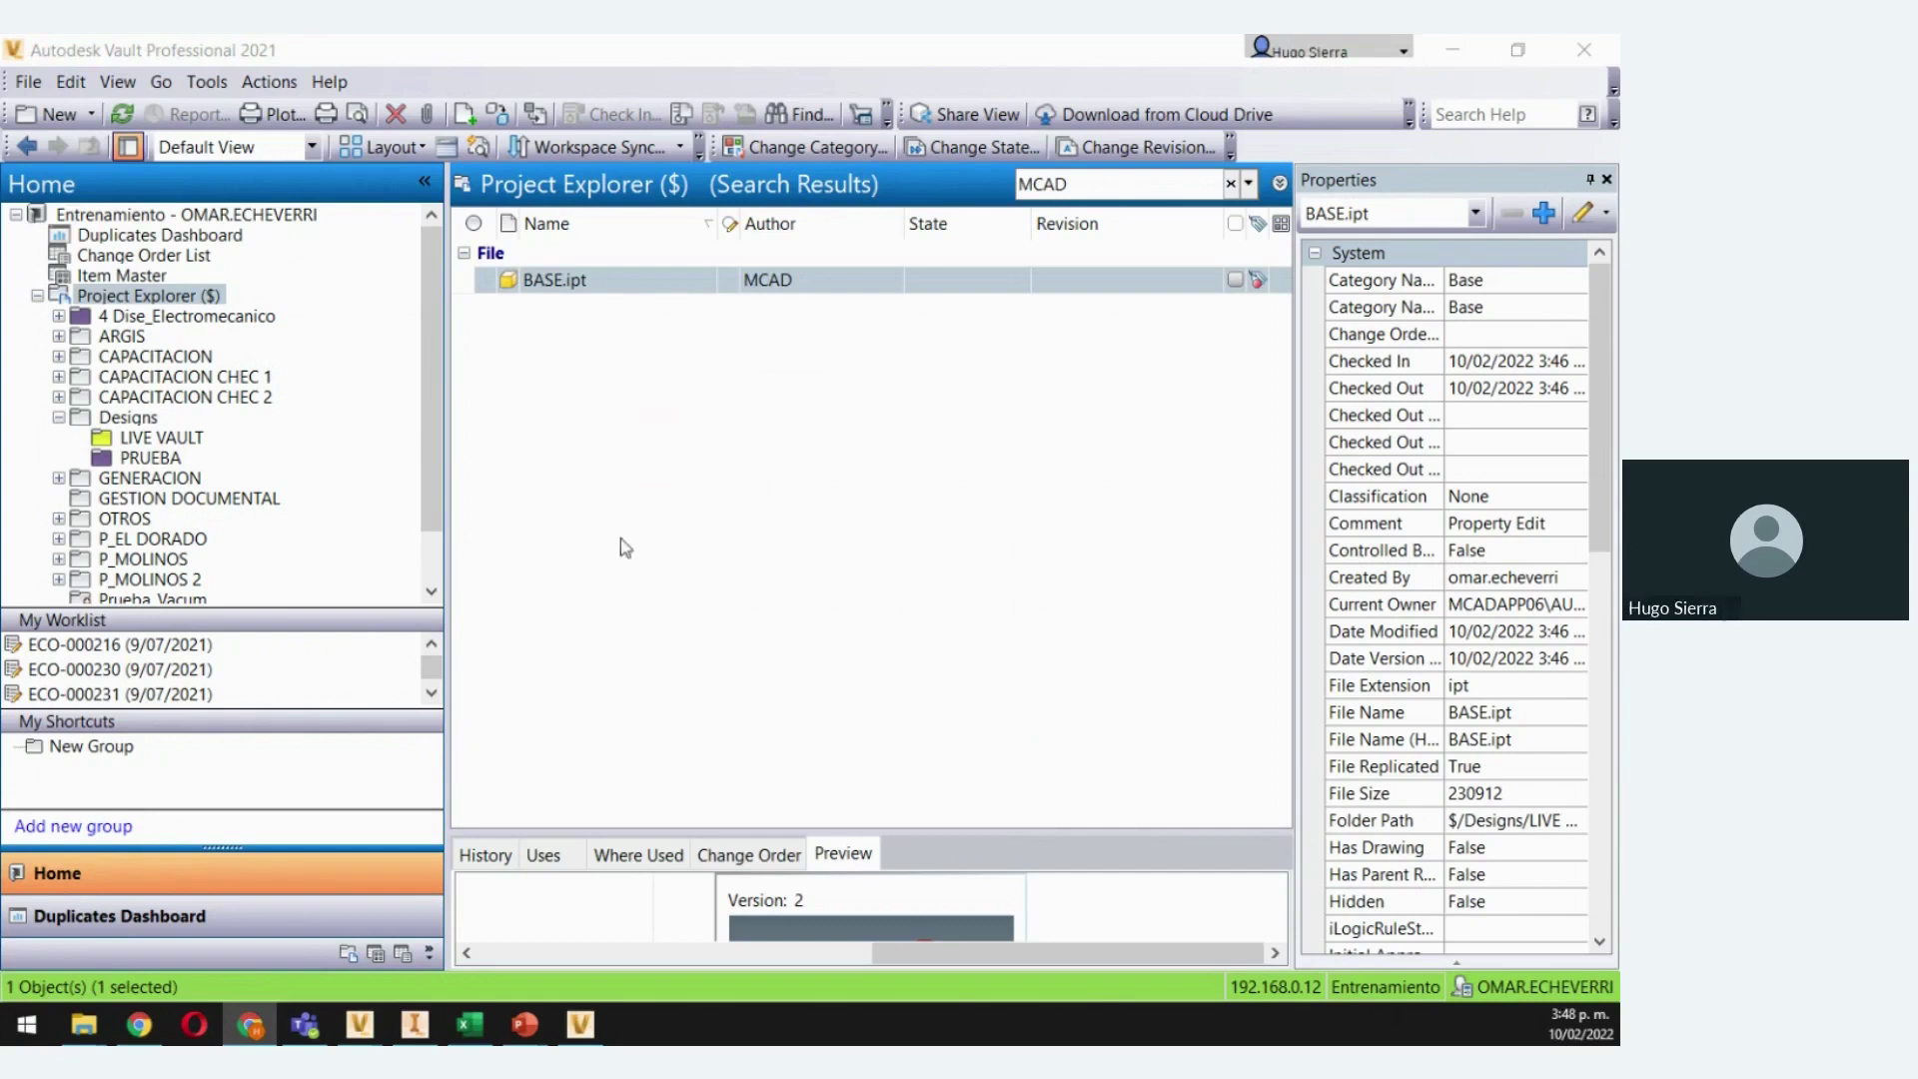
# Narrow Vault's navigation pane to widen the file list, then bring Inventor Professional 2019 forward
pyautogui.moveTo(450, 436); pyautogui.dragTo(314, 470)
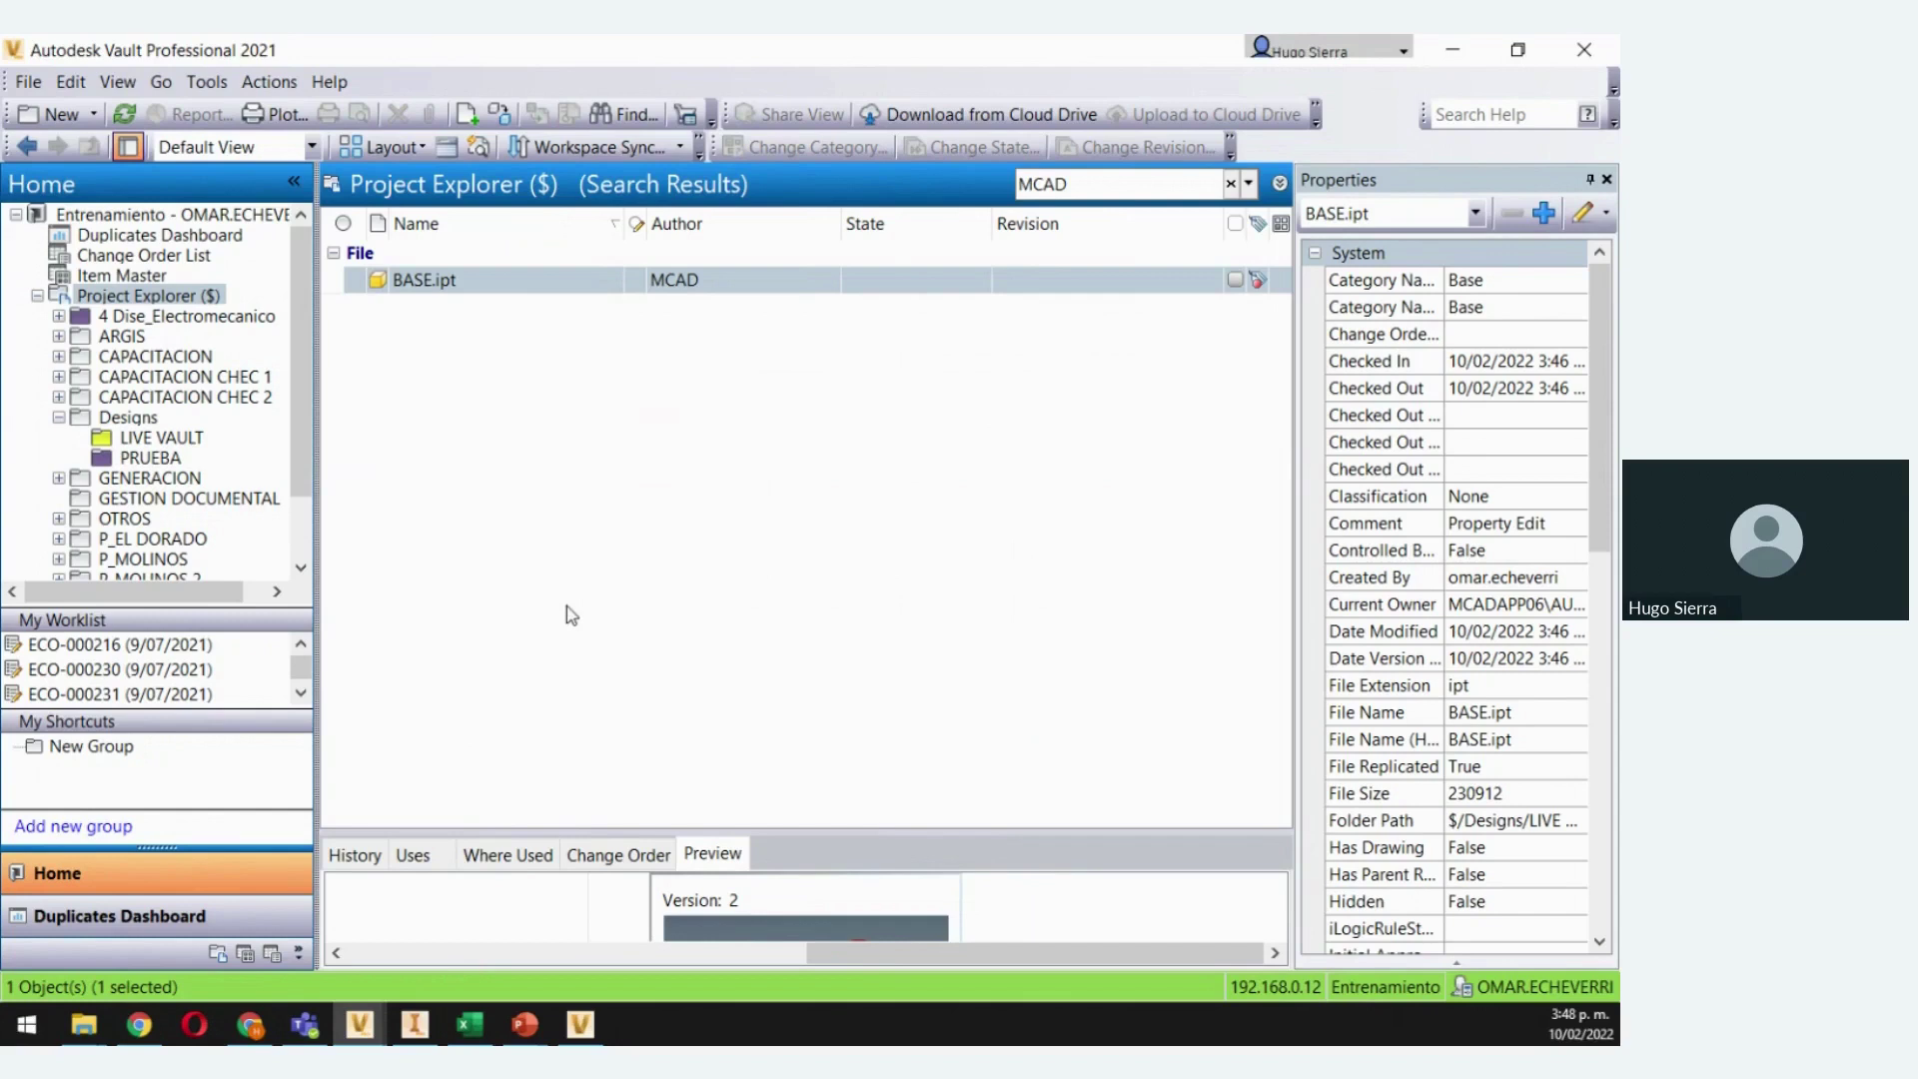
pyautogui.click(415, 1024)
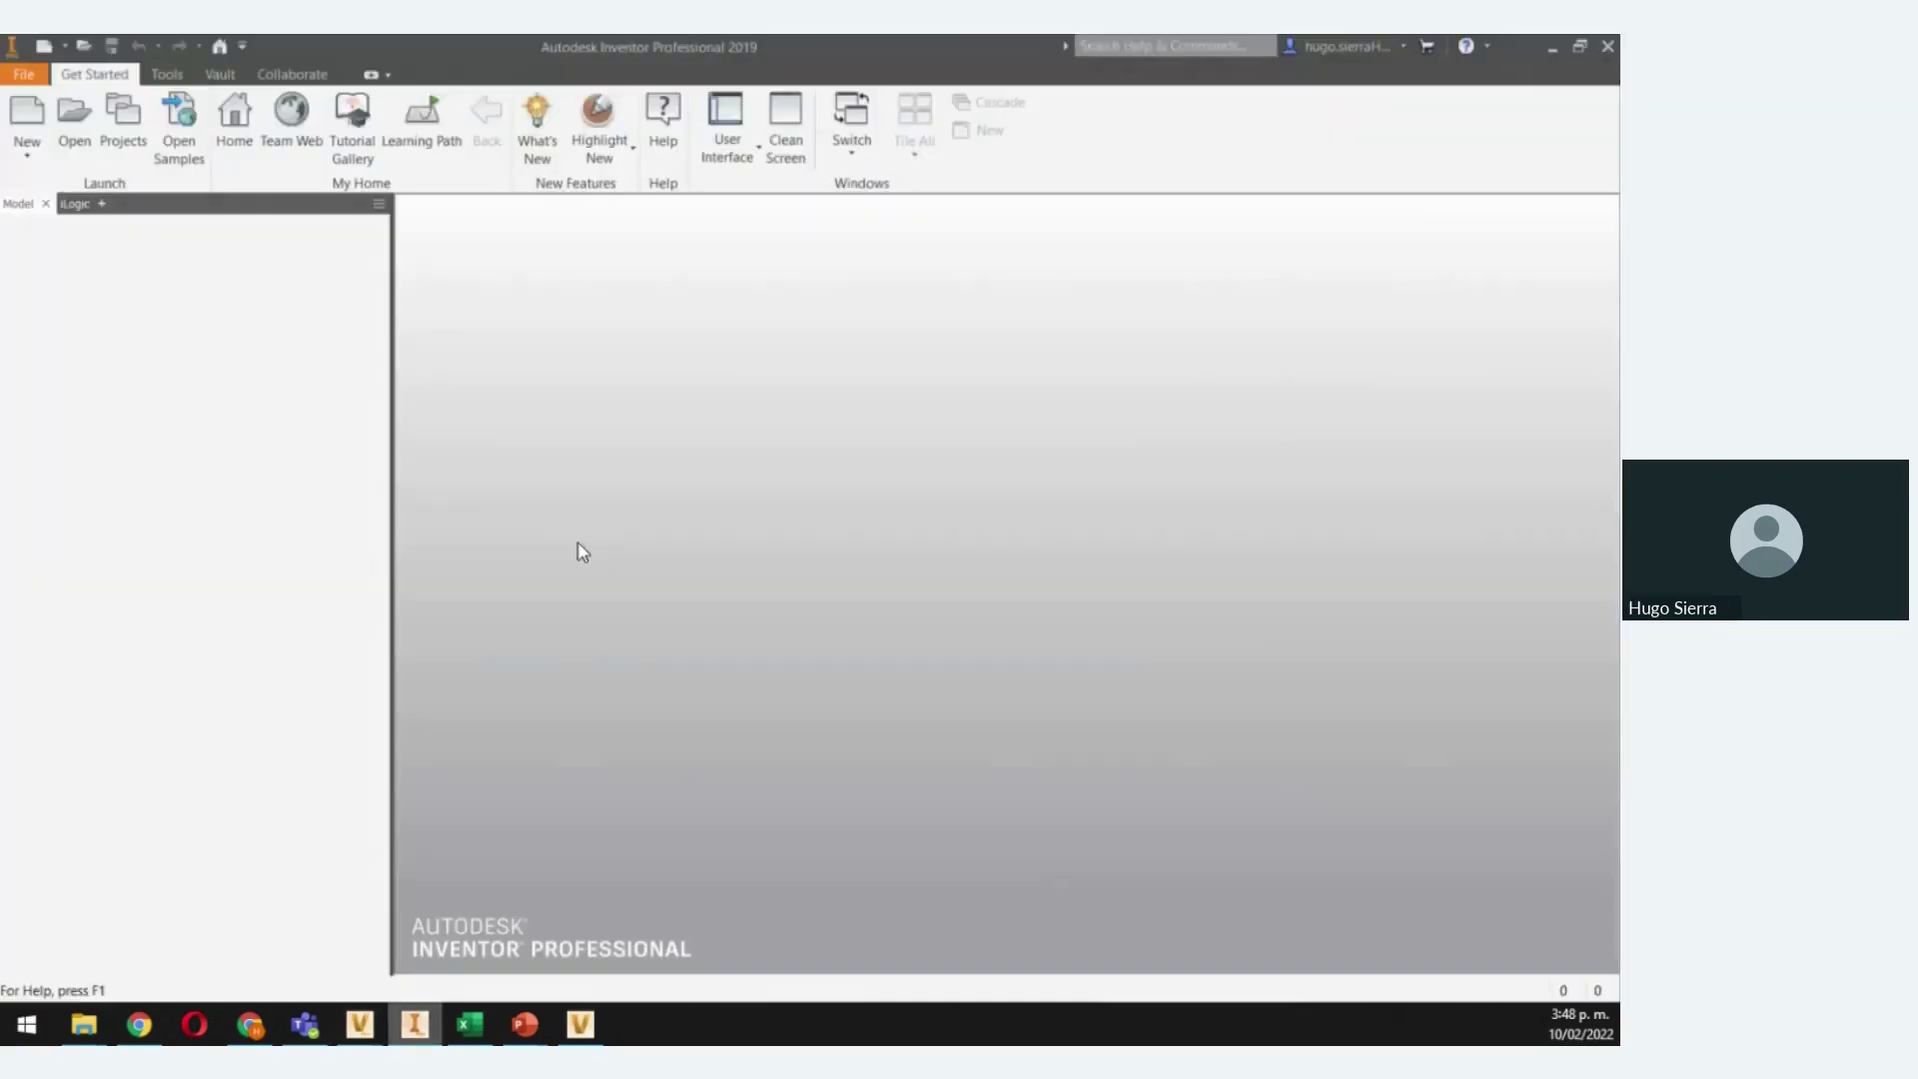
pyautogui.click(221, 78)
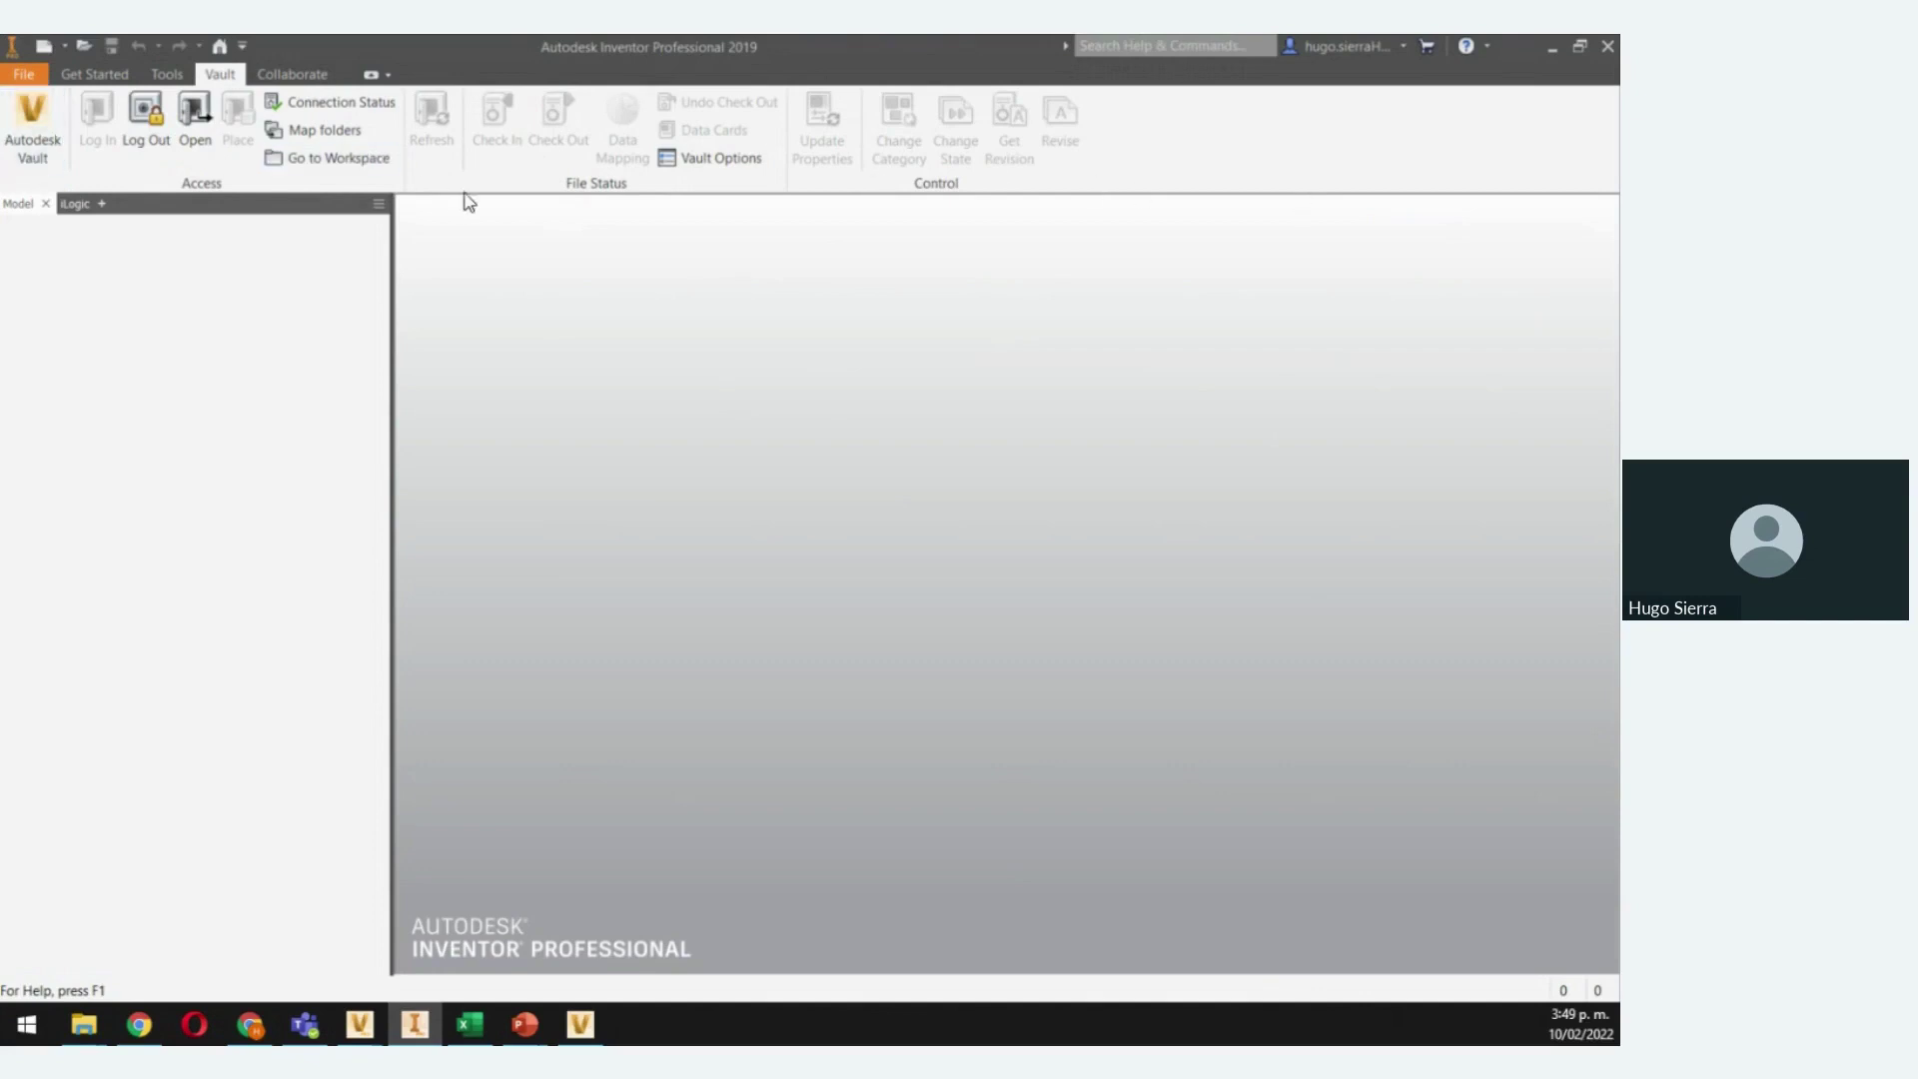
pyautogui.click(580, 1024)
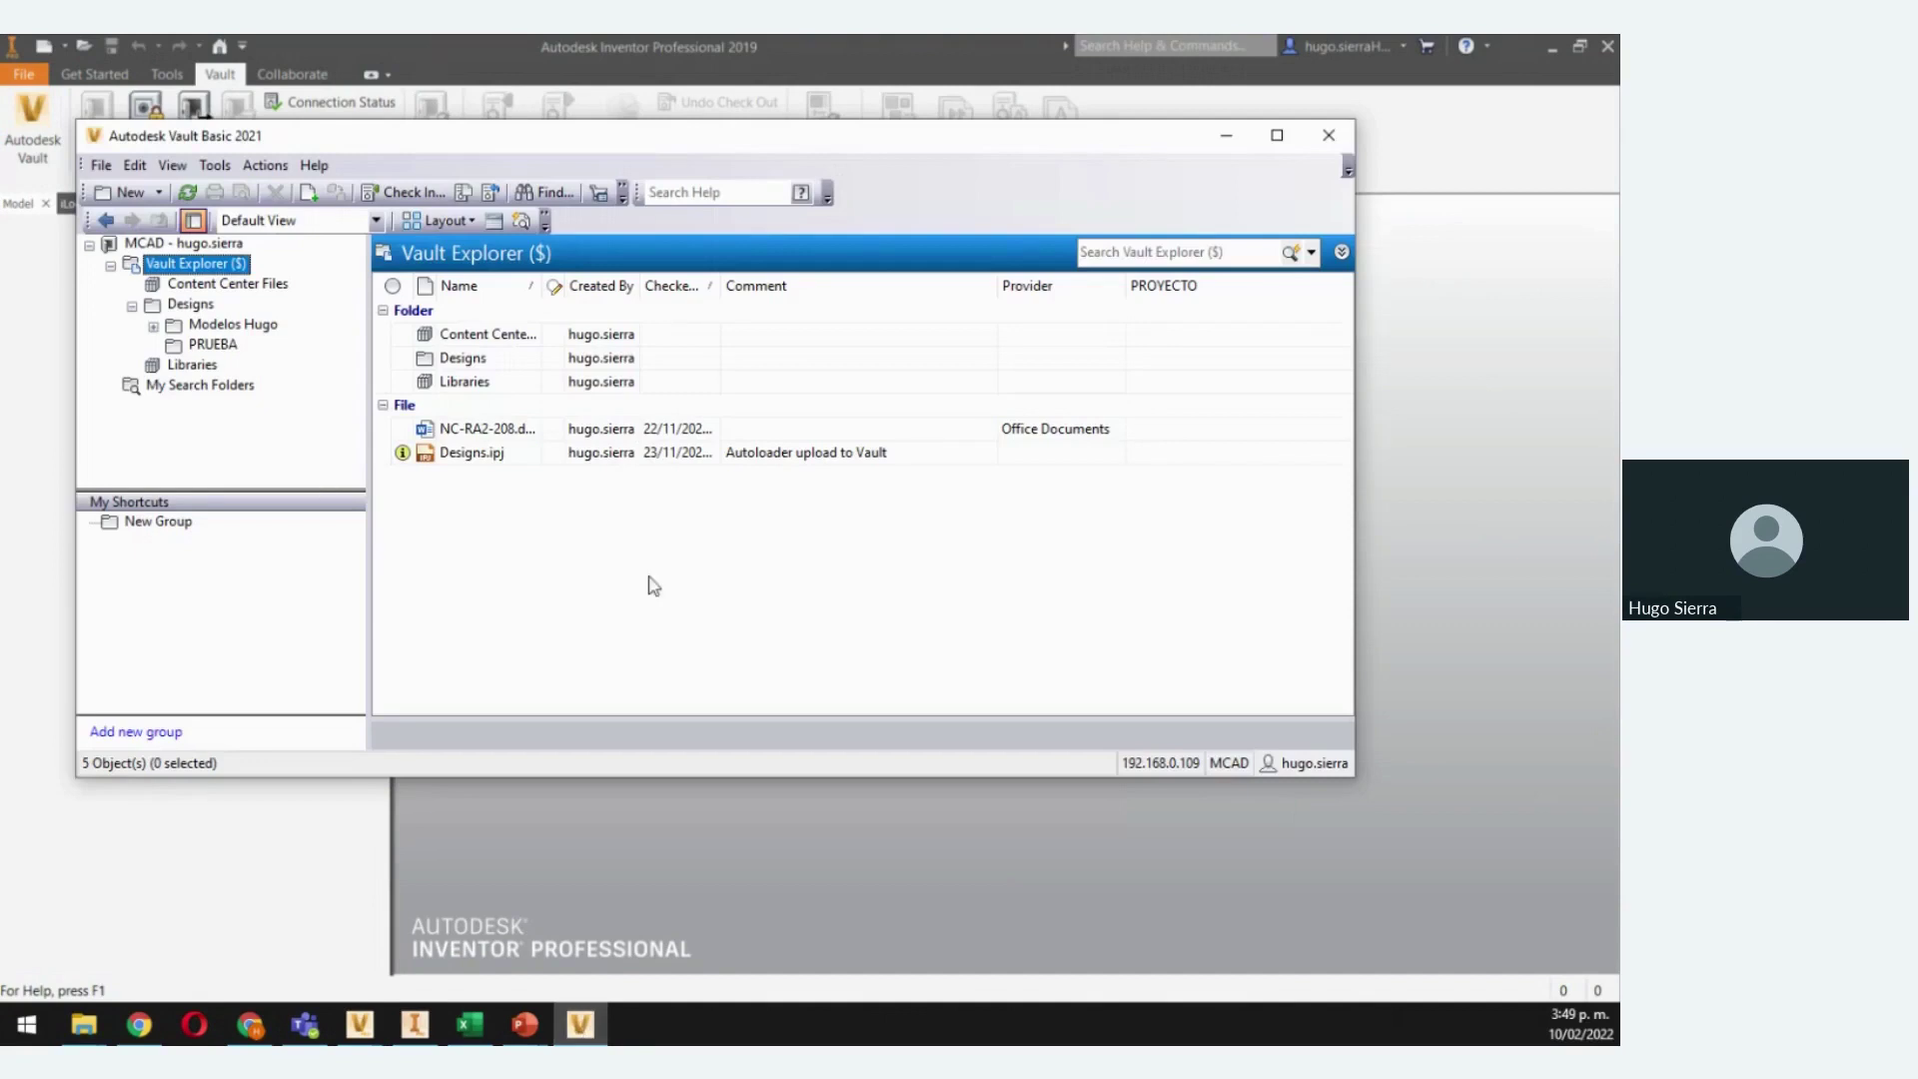
pyautogui.click(1455, 518)
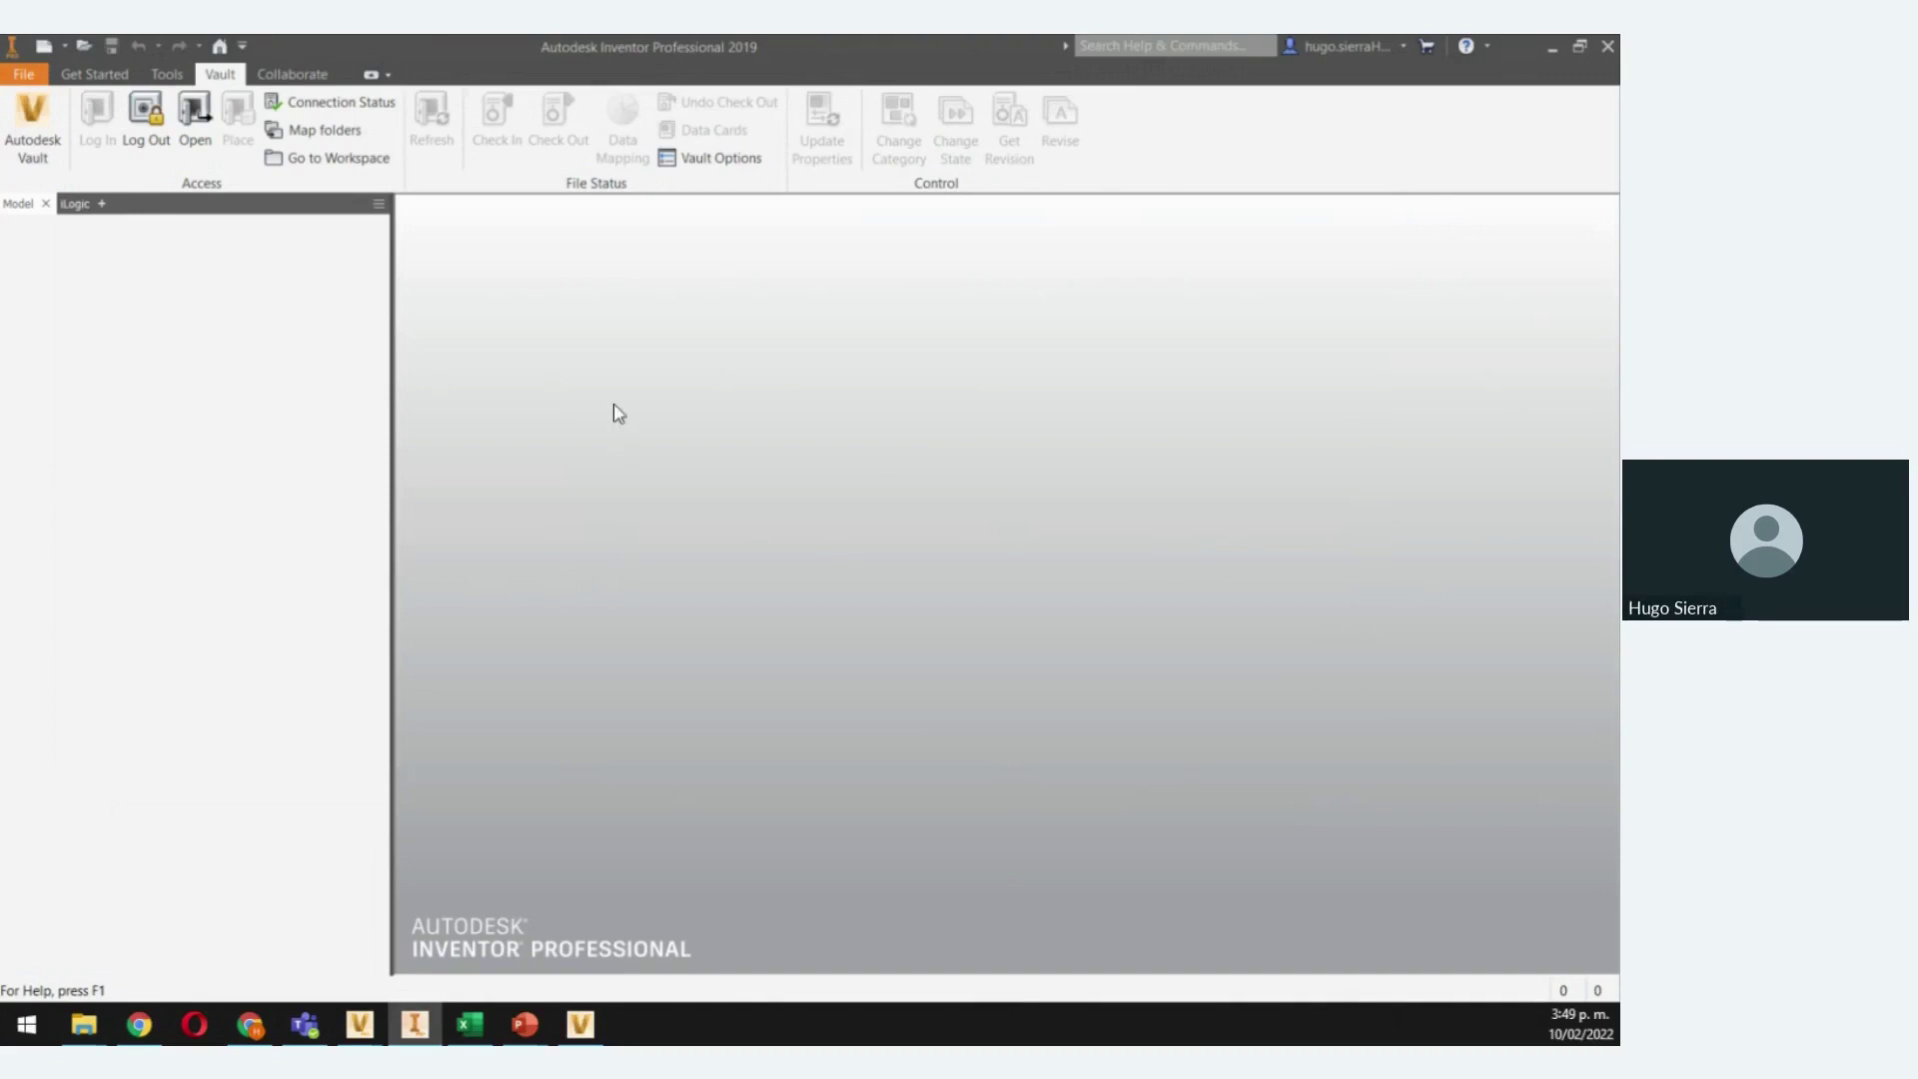
pyautogui.click(580, 1024)
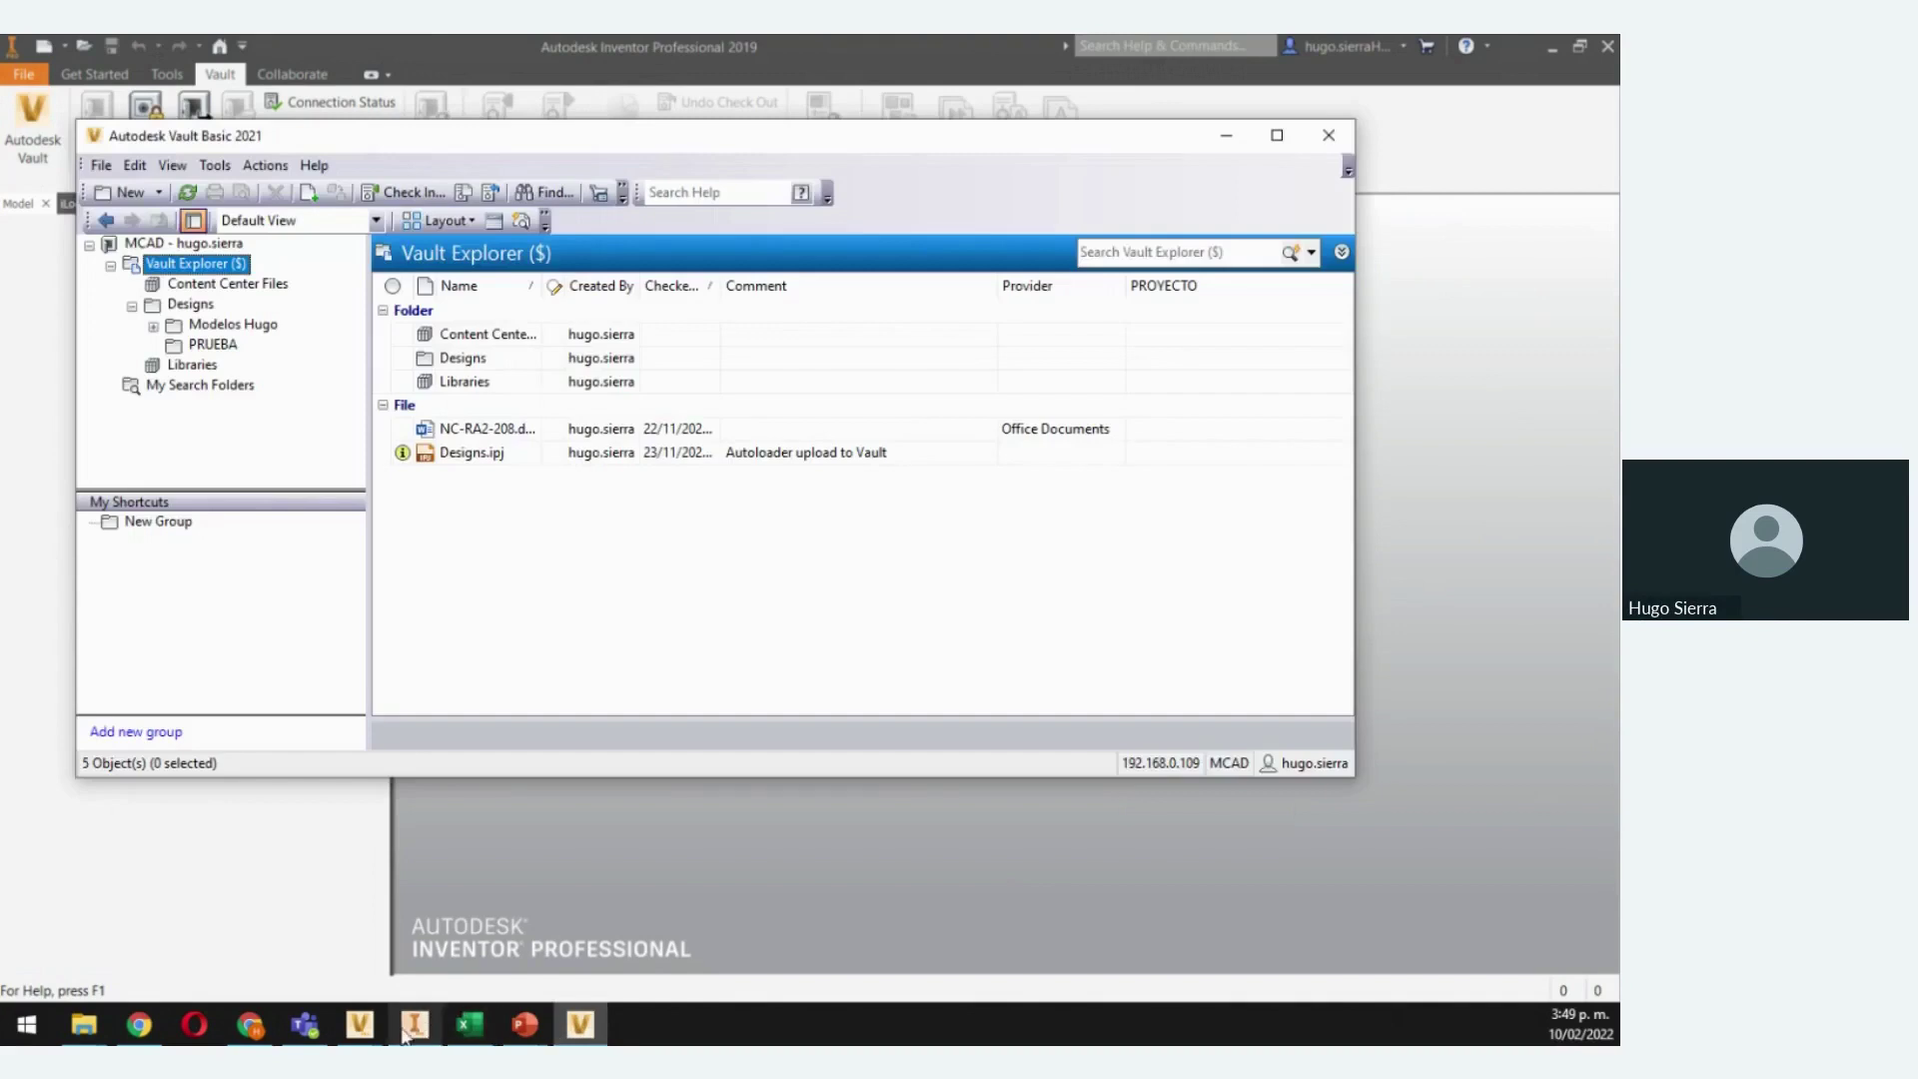
pyautogui.click(415, 1029)
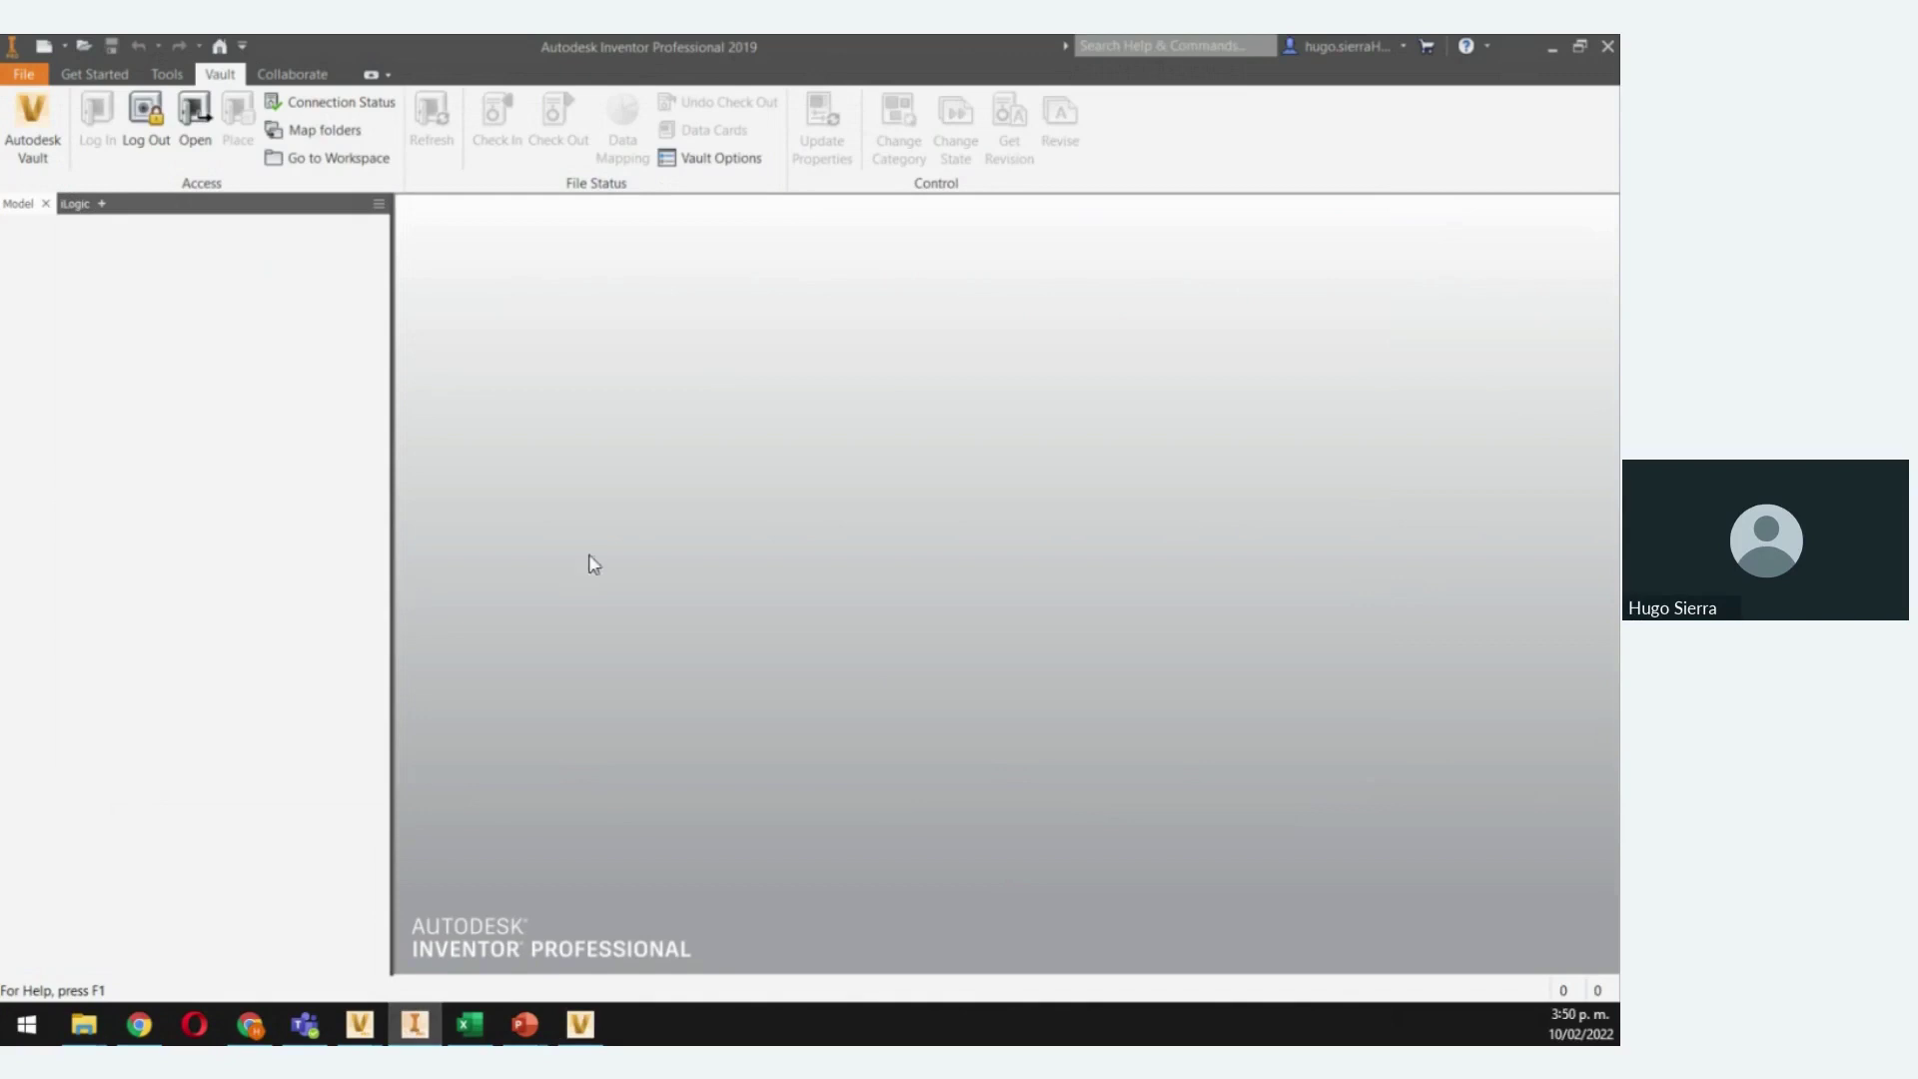
pyautogui.moveTo(362, 1026)
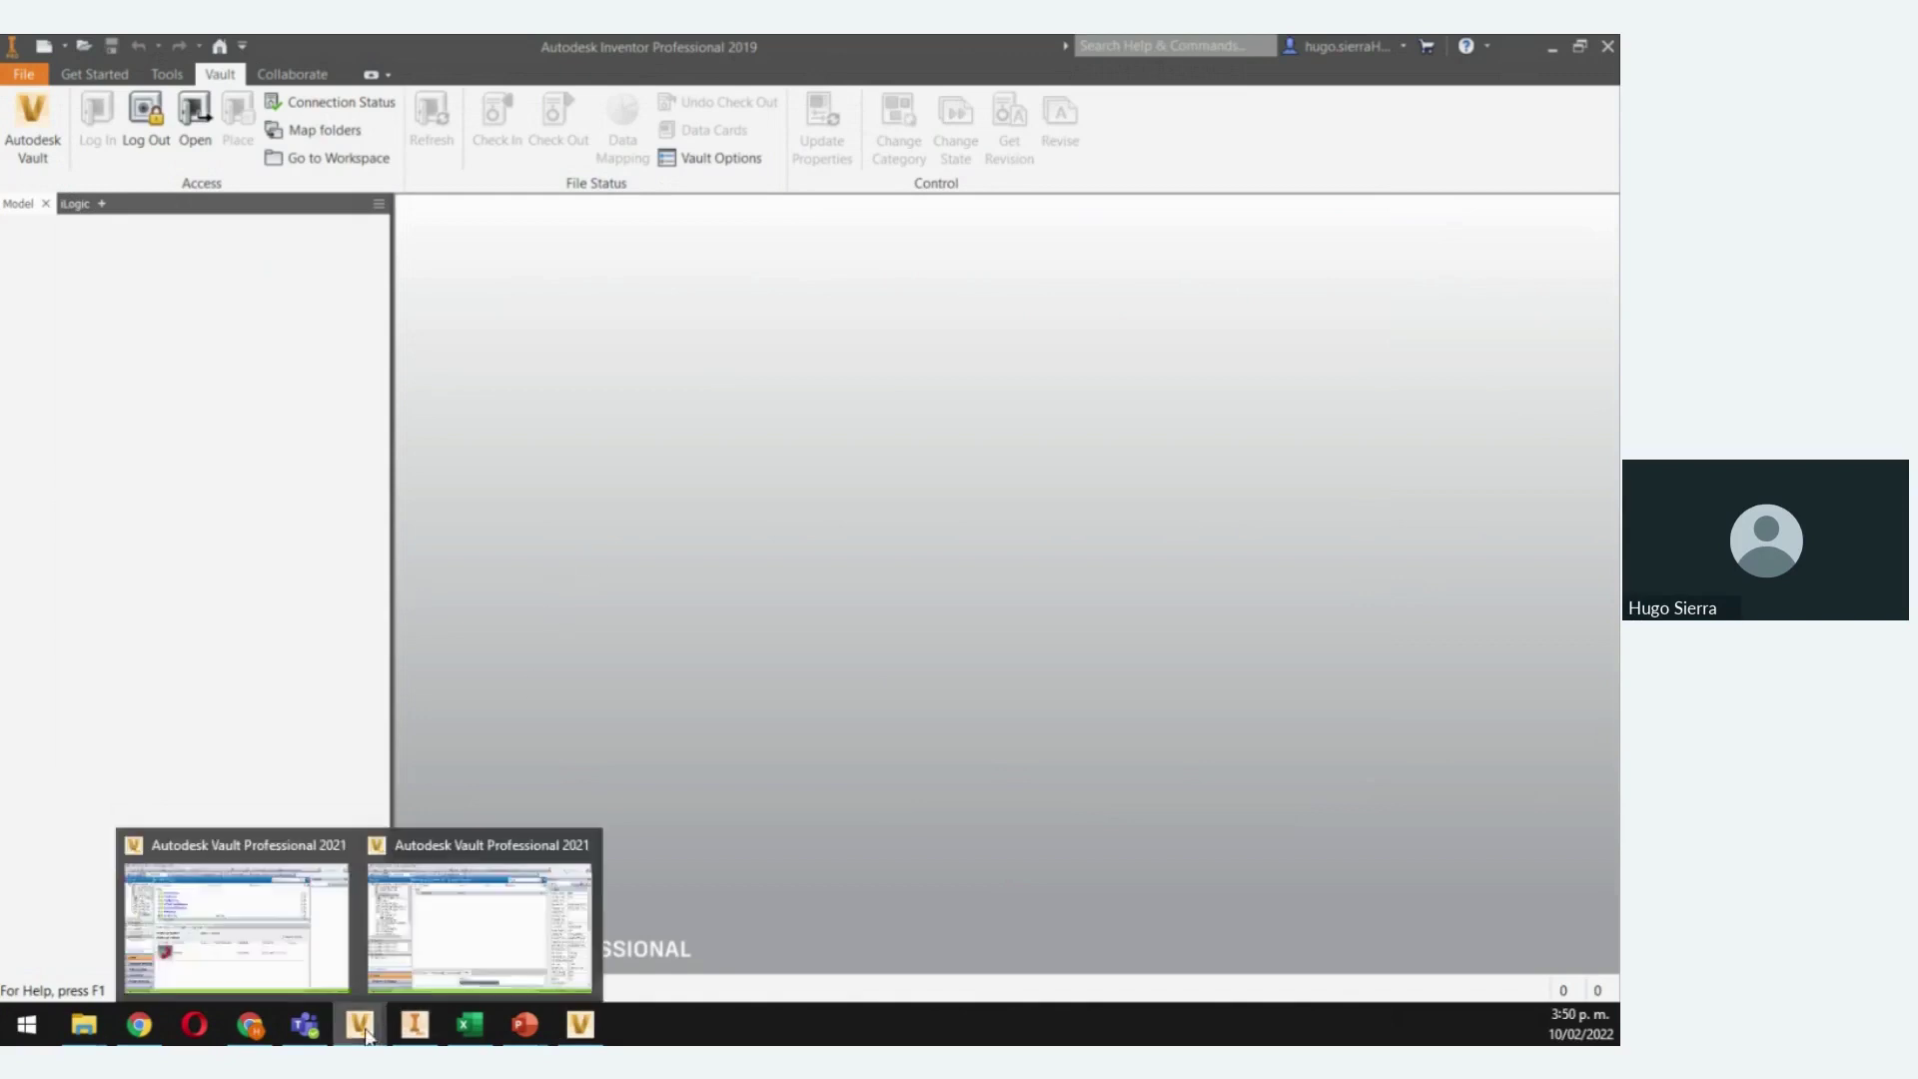
# Enlarge Vault's Preview pane to show the part image, after a brief detour to Chrome
pyautogui.click(435, 959)
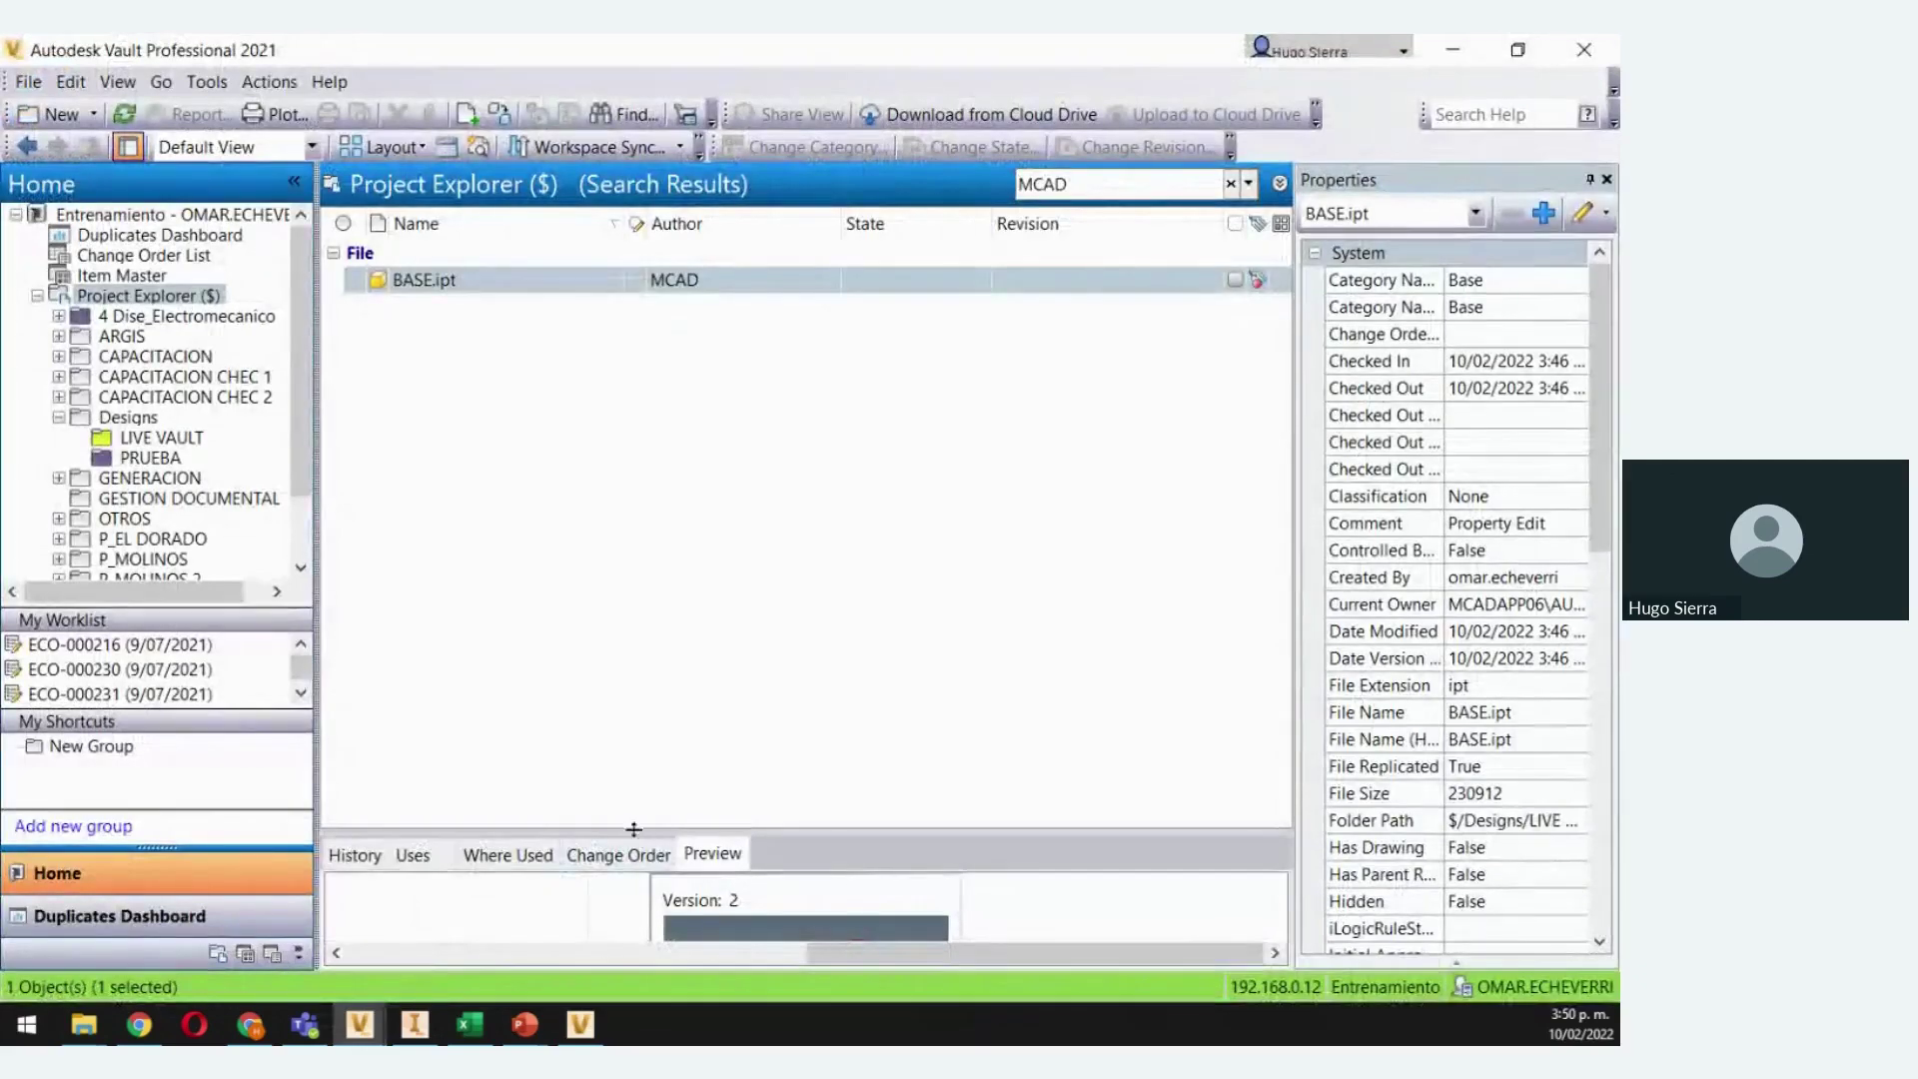
pyautogui.moveTo(572, 837); pyautogui.dragTo(664, 408)
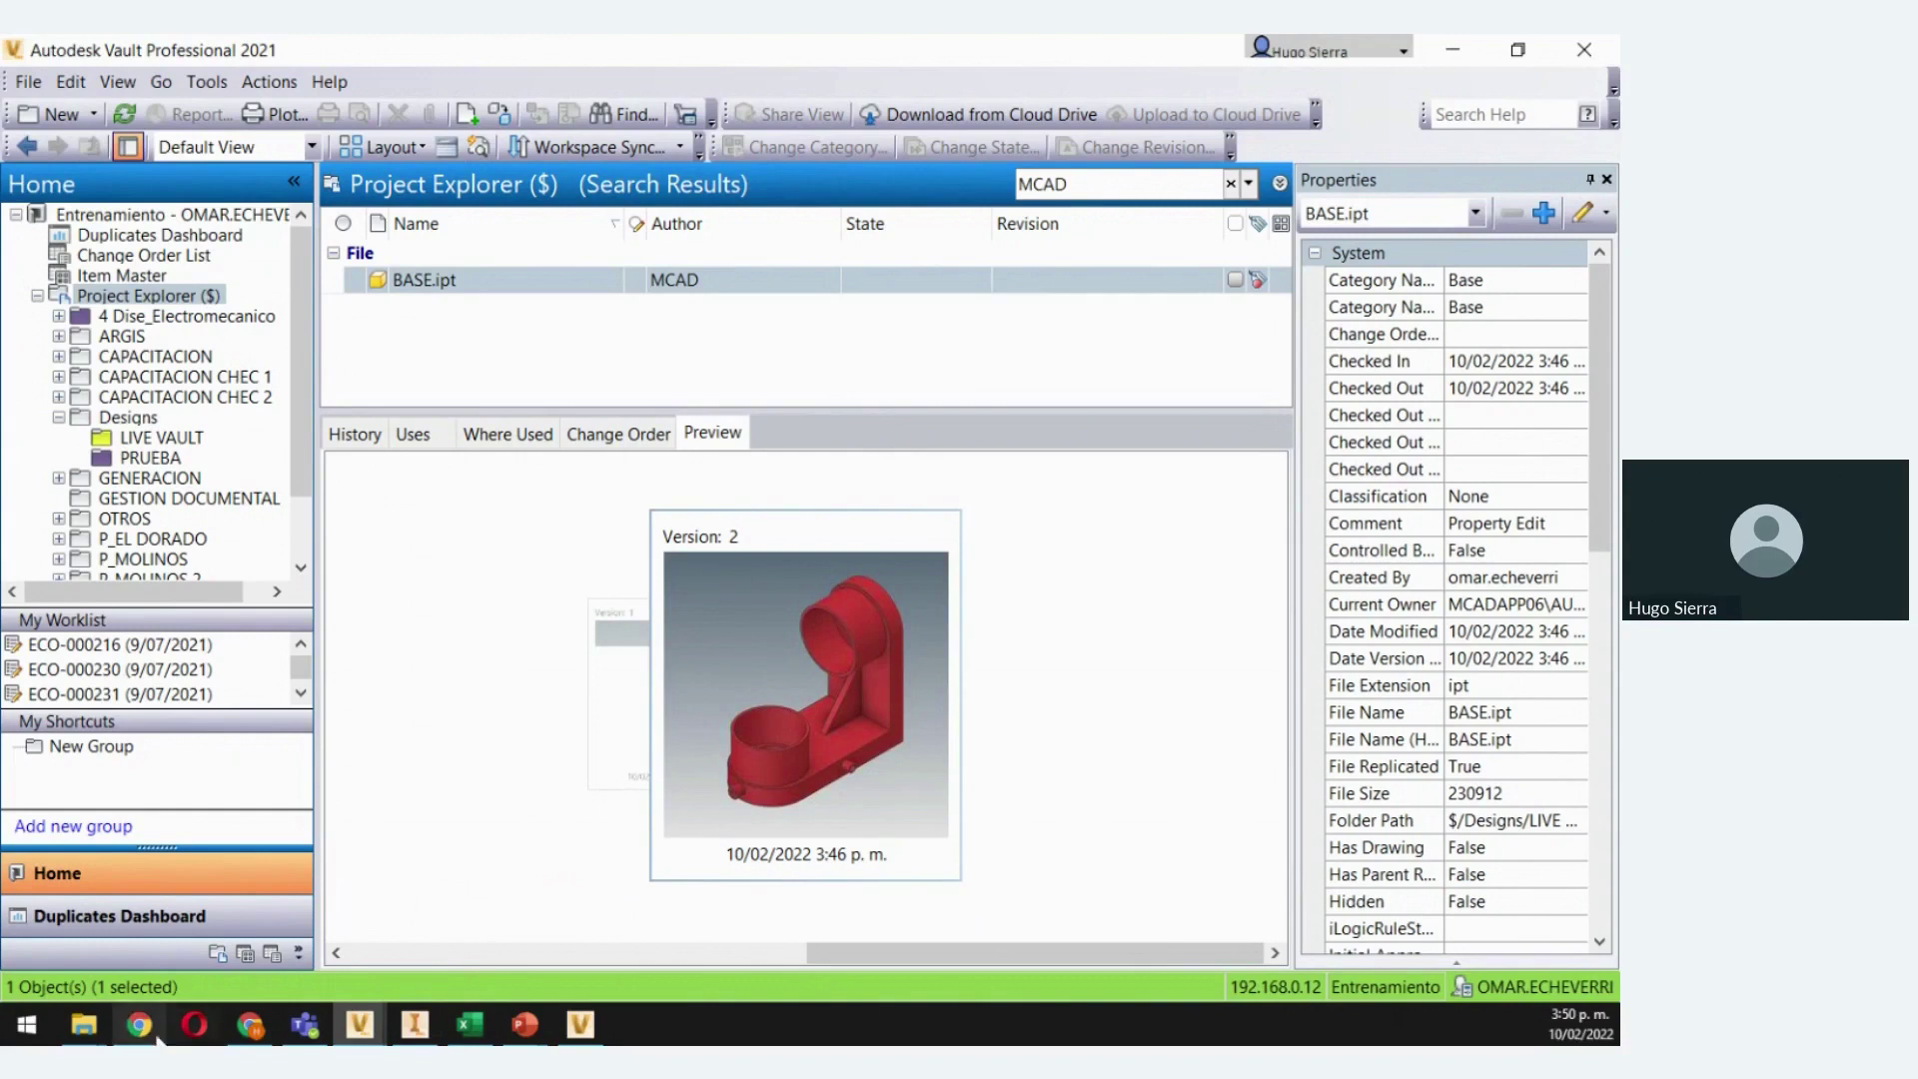
pyautogui.click(249, 1029)
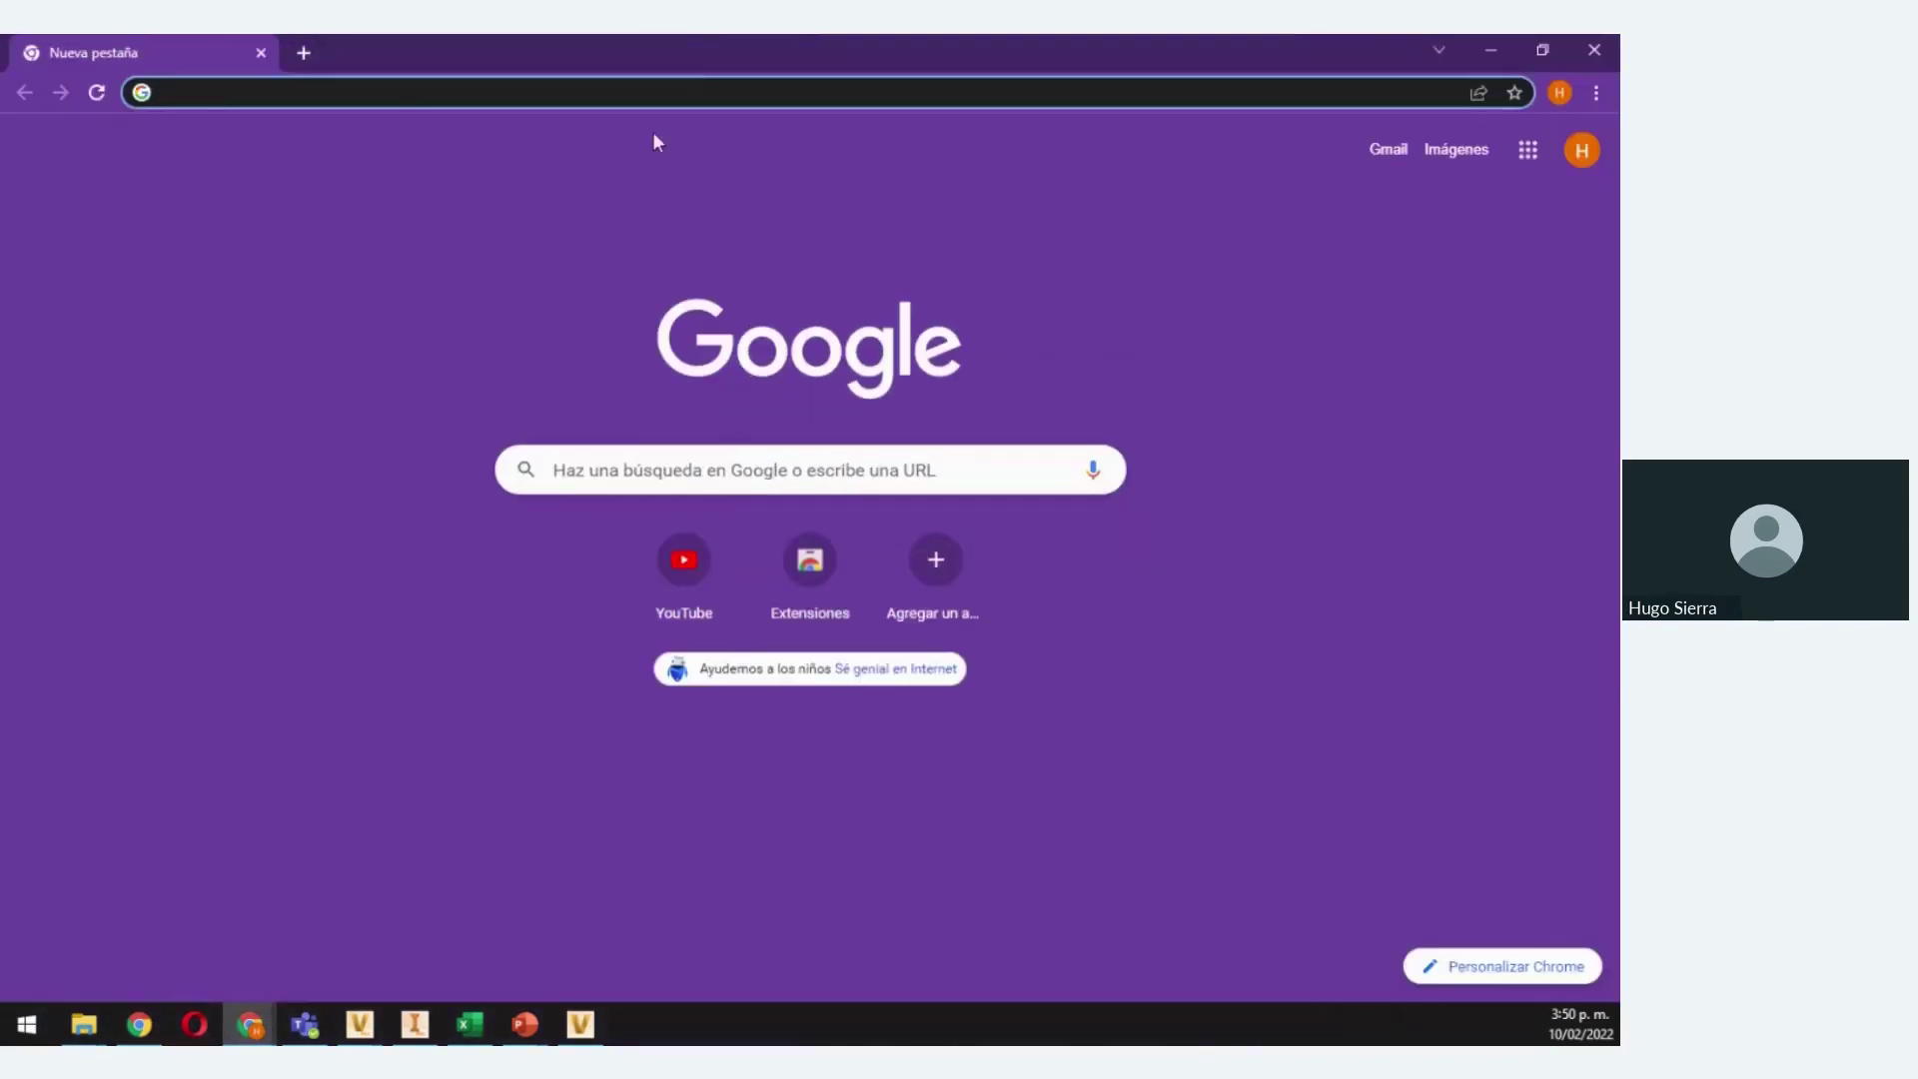
pyautogui.click(206, 95)
pyautogui.click(1287, 822)
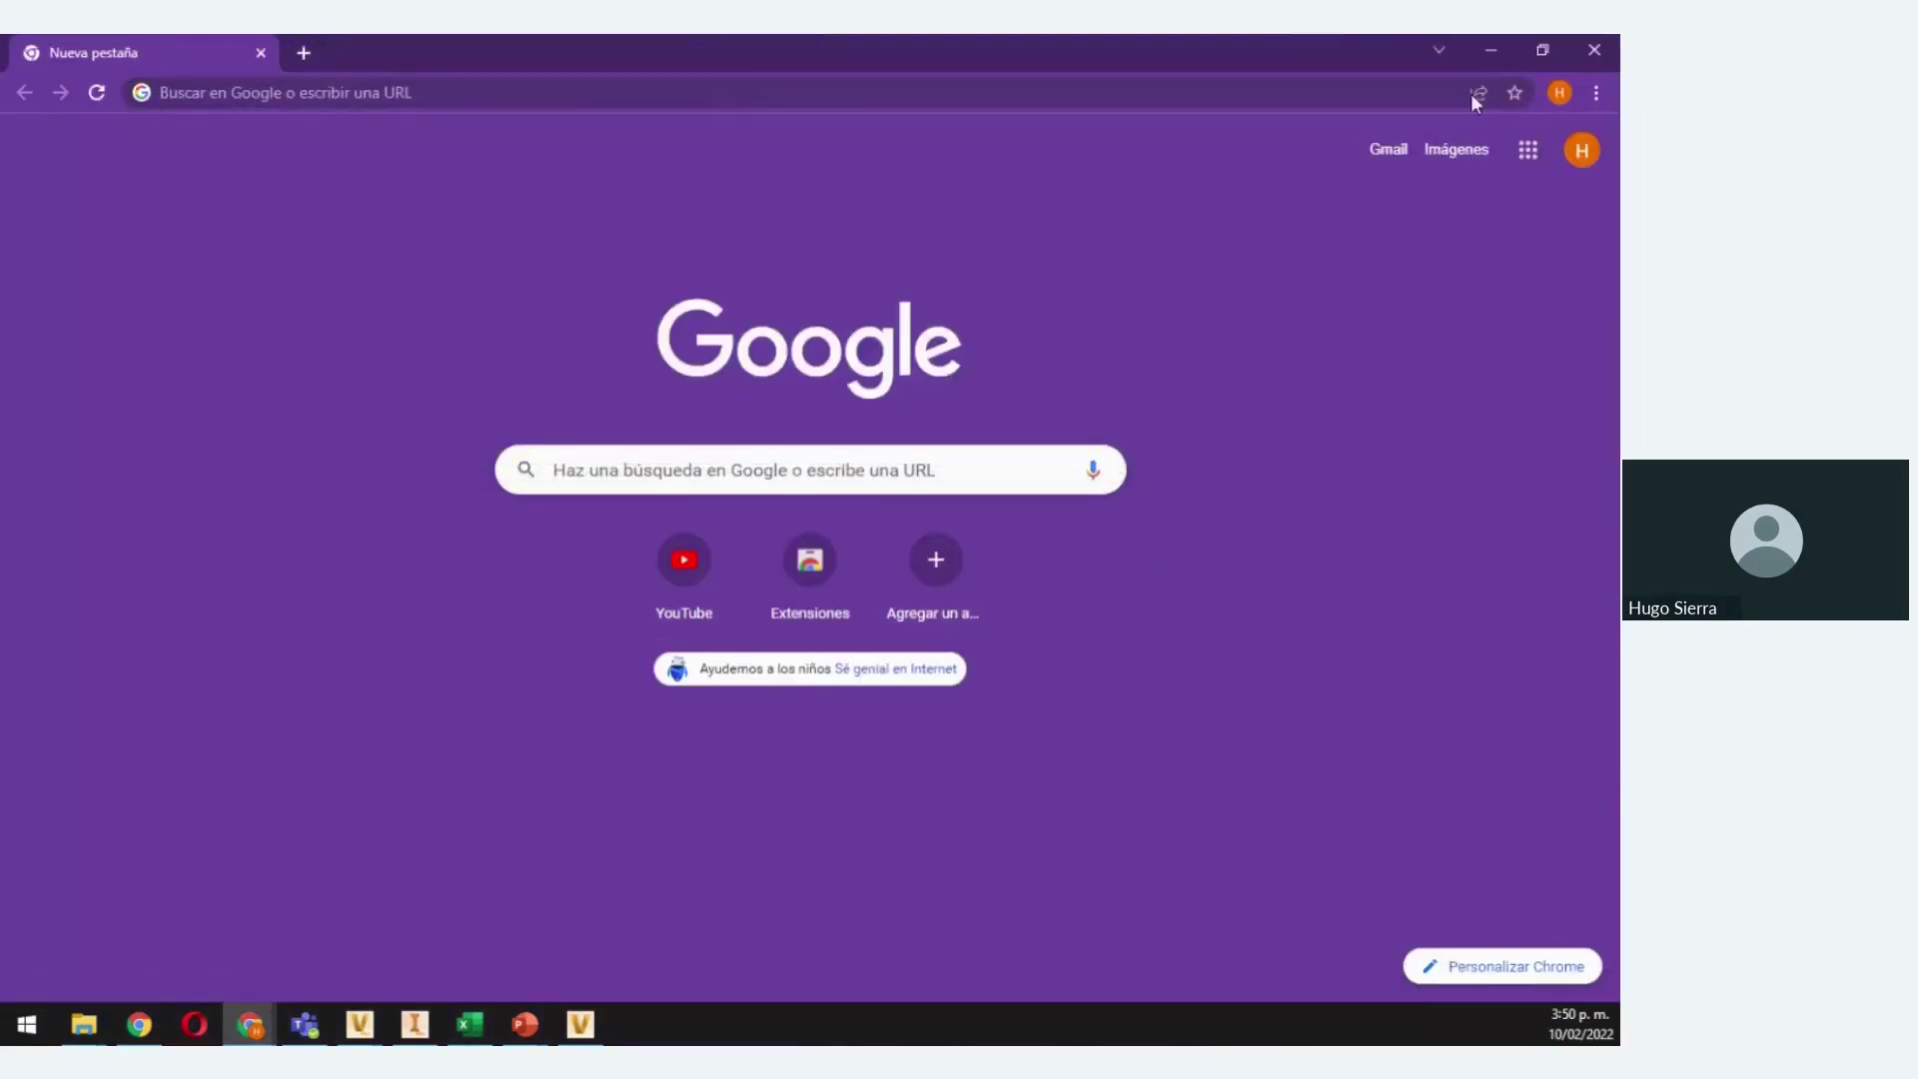
pyautogui.click(1488, 55)
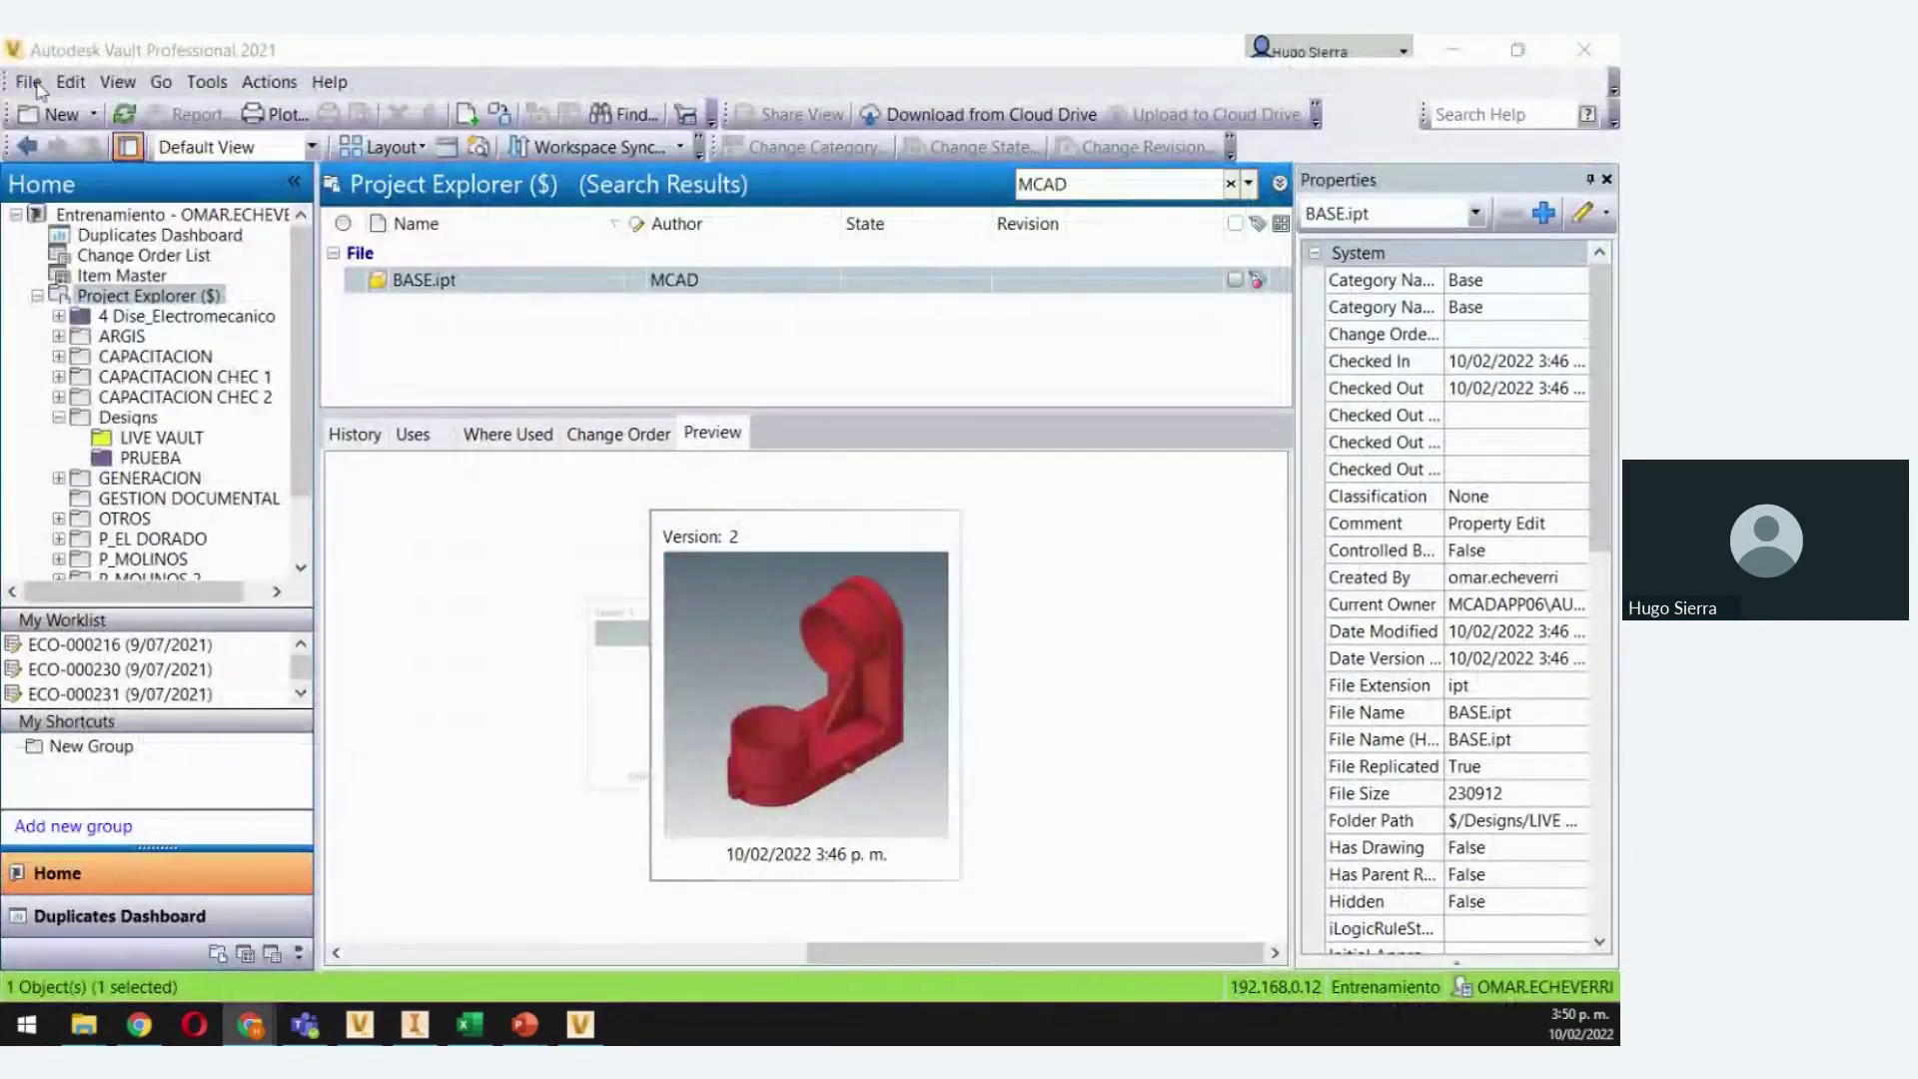
# Log out of the vault and reopen the login details showing server 192.168.0.12
pyautogui.click(34, 83)
pyautogui.click(90, 270)
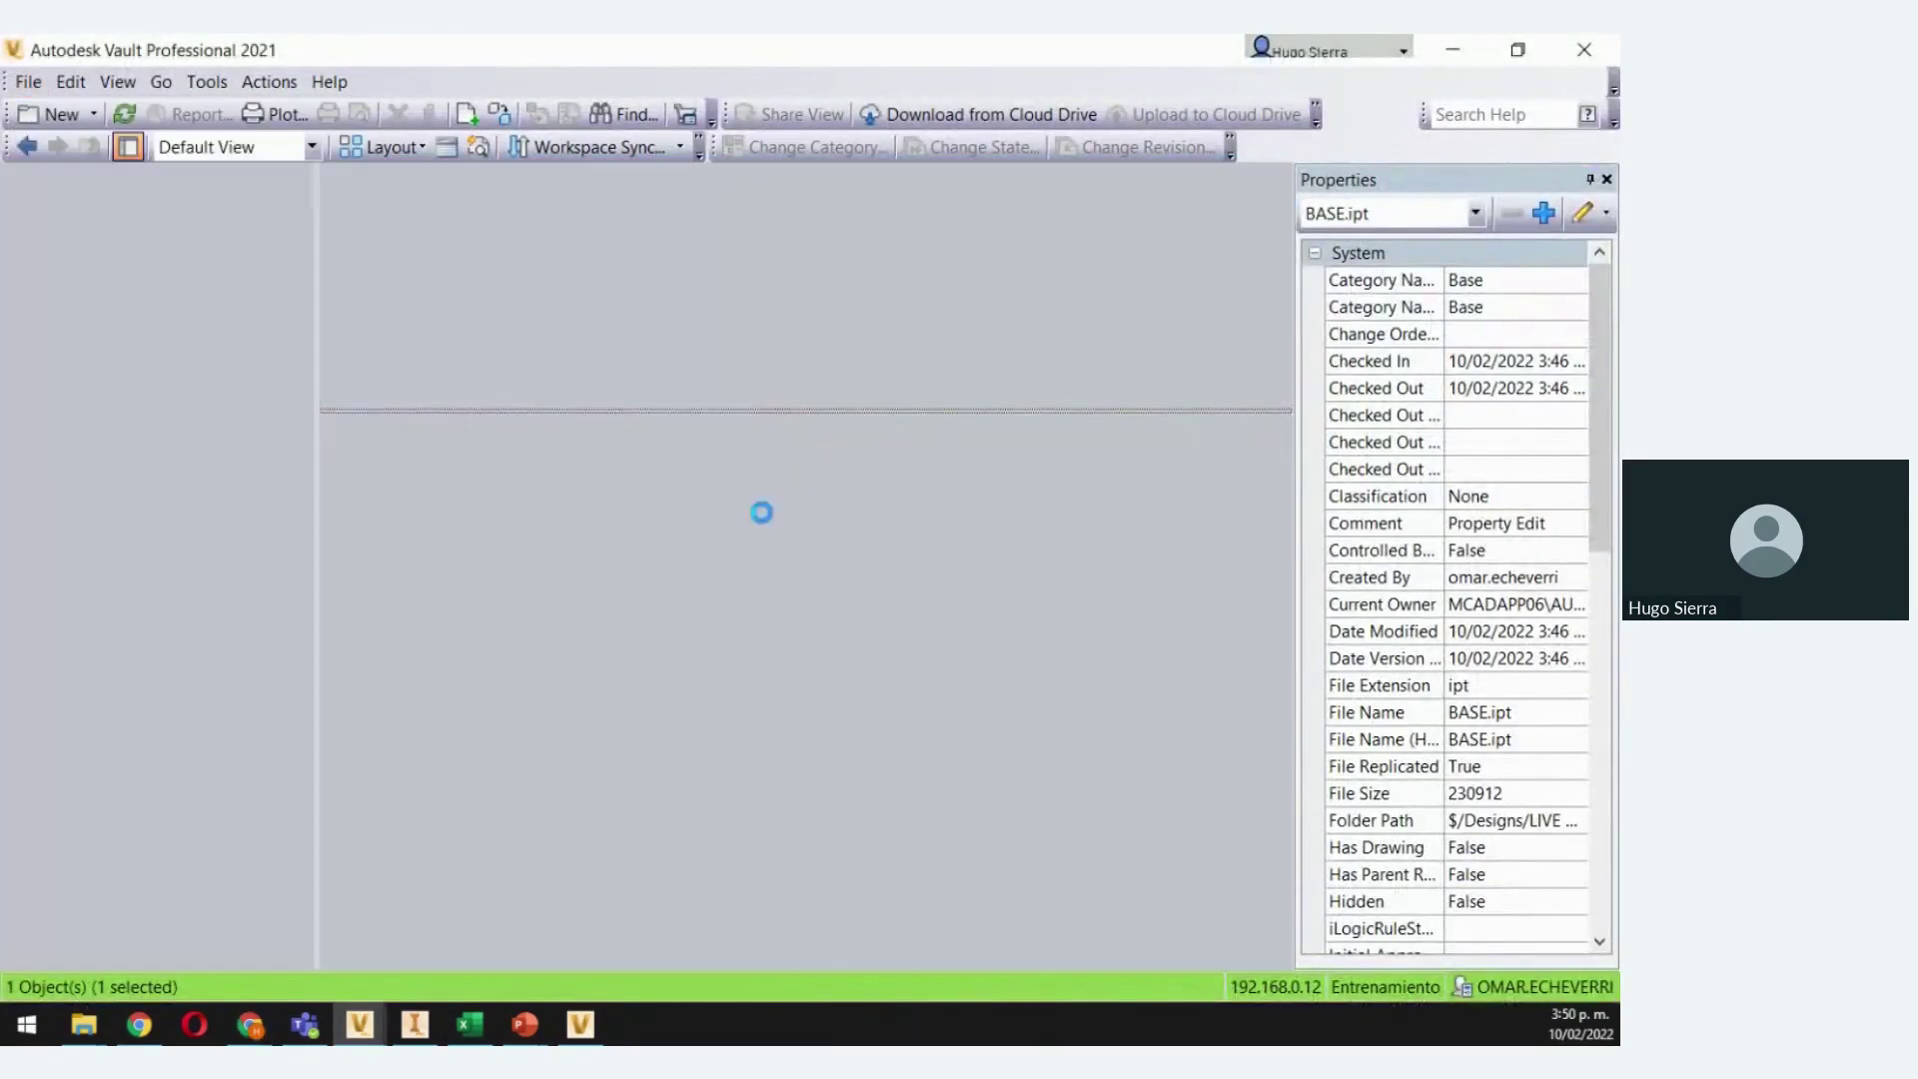
pyautogui.click(770, 597)
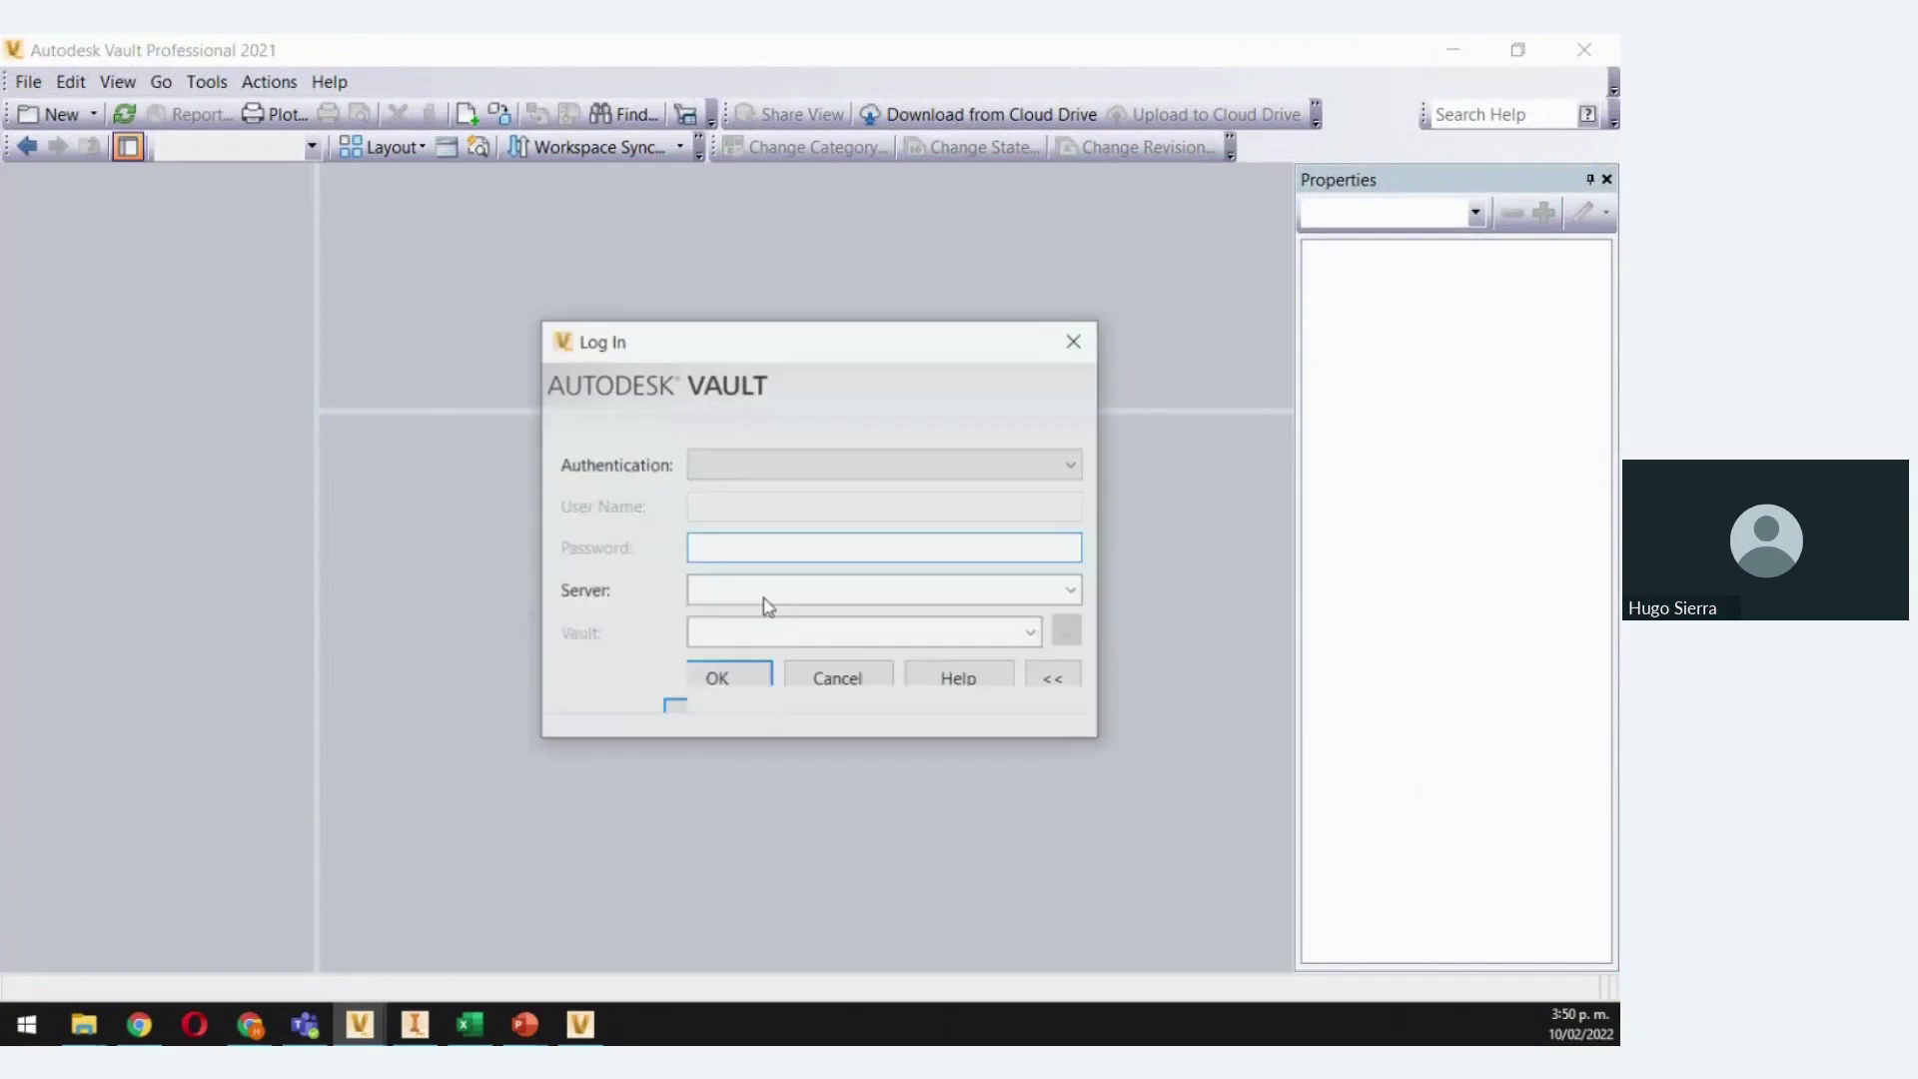
pyautogui.click(804, 577)
pyautogui.hotkey('ctrl', 'c')
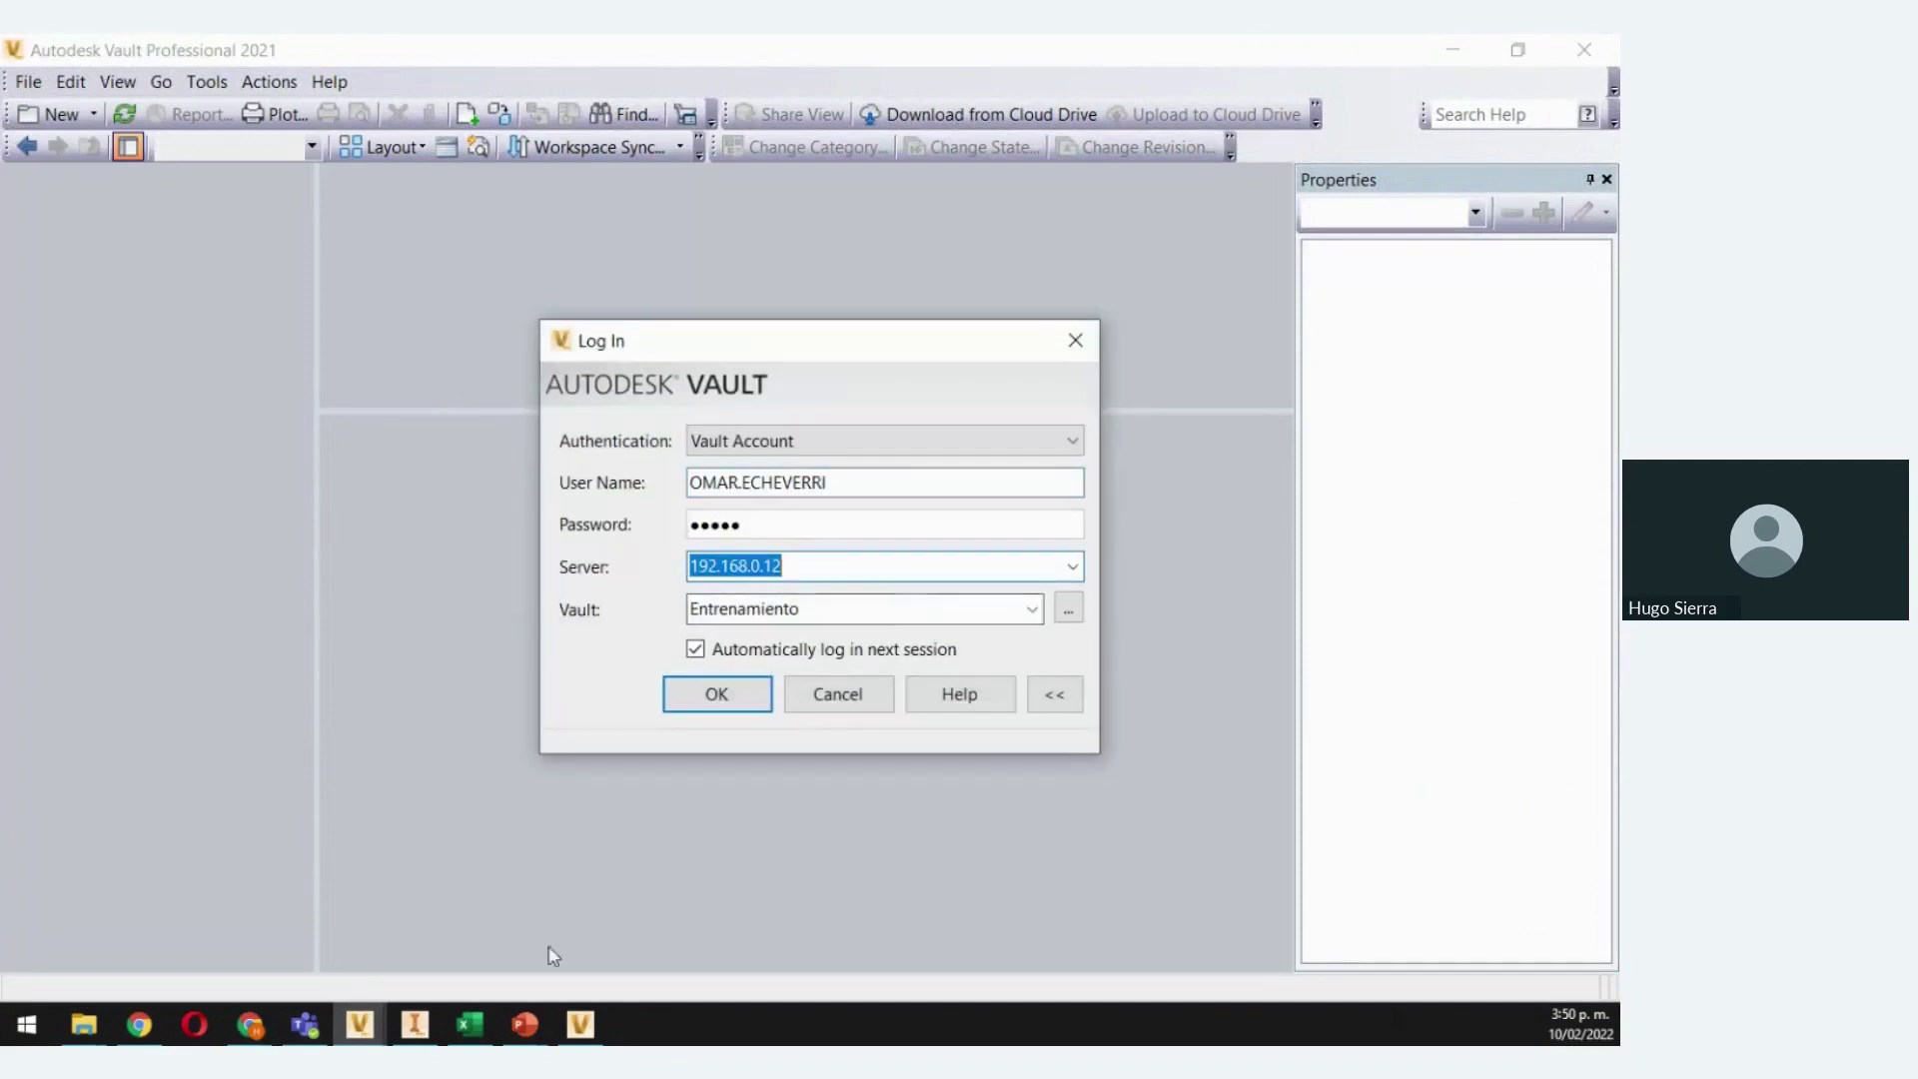
# Paste the vault server address 192.168.0.12 into the new Chrome tab's address bar
pyautogui.click(250, 1024)
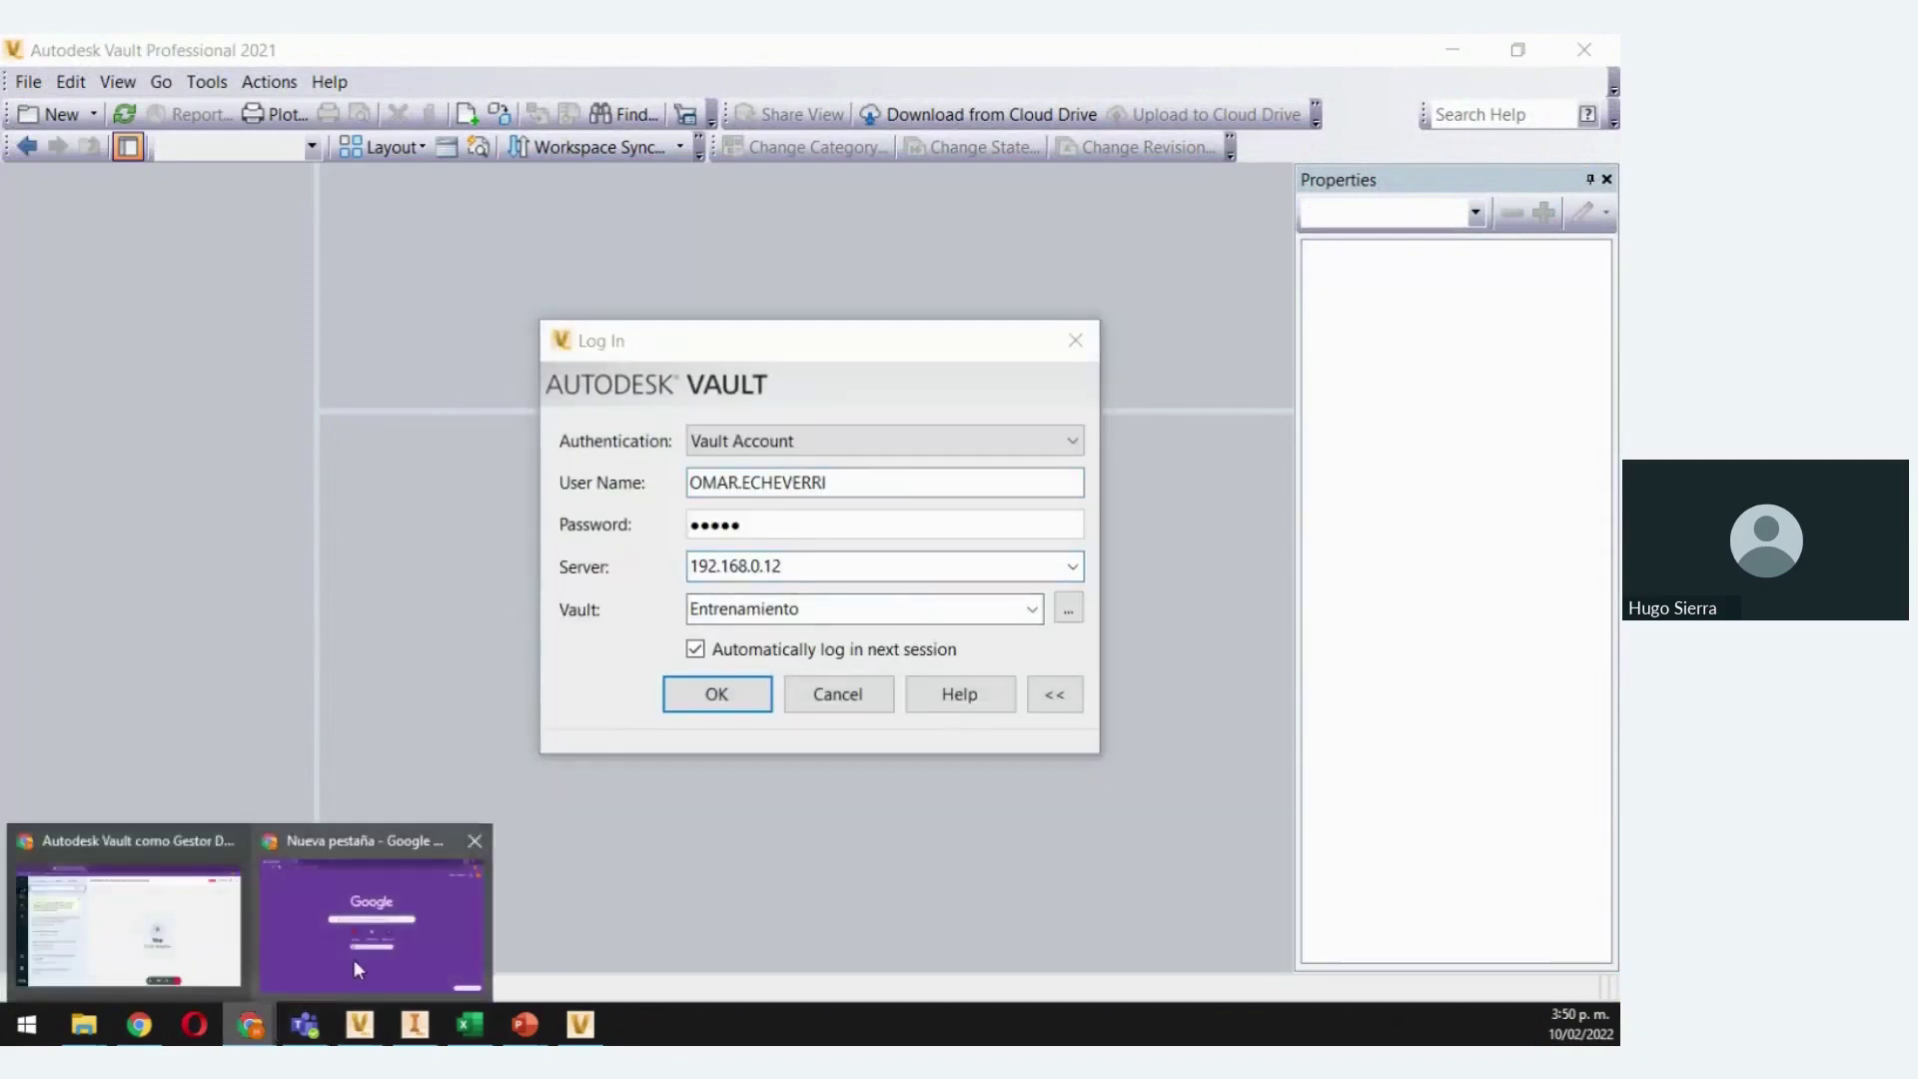
pyautogui.click(354, 957)
pyautogui.click(190, 92)
pyautogui.hotkey('ctrl', 'v')
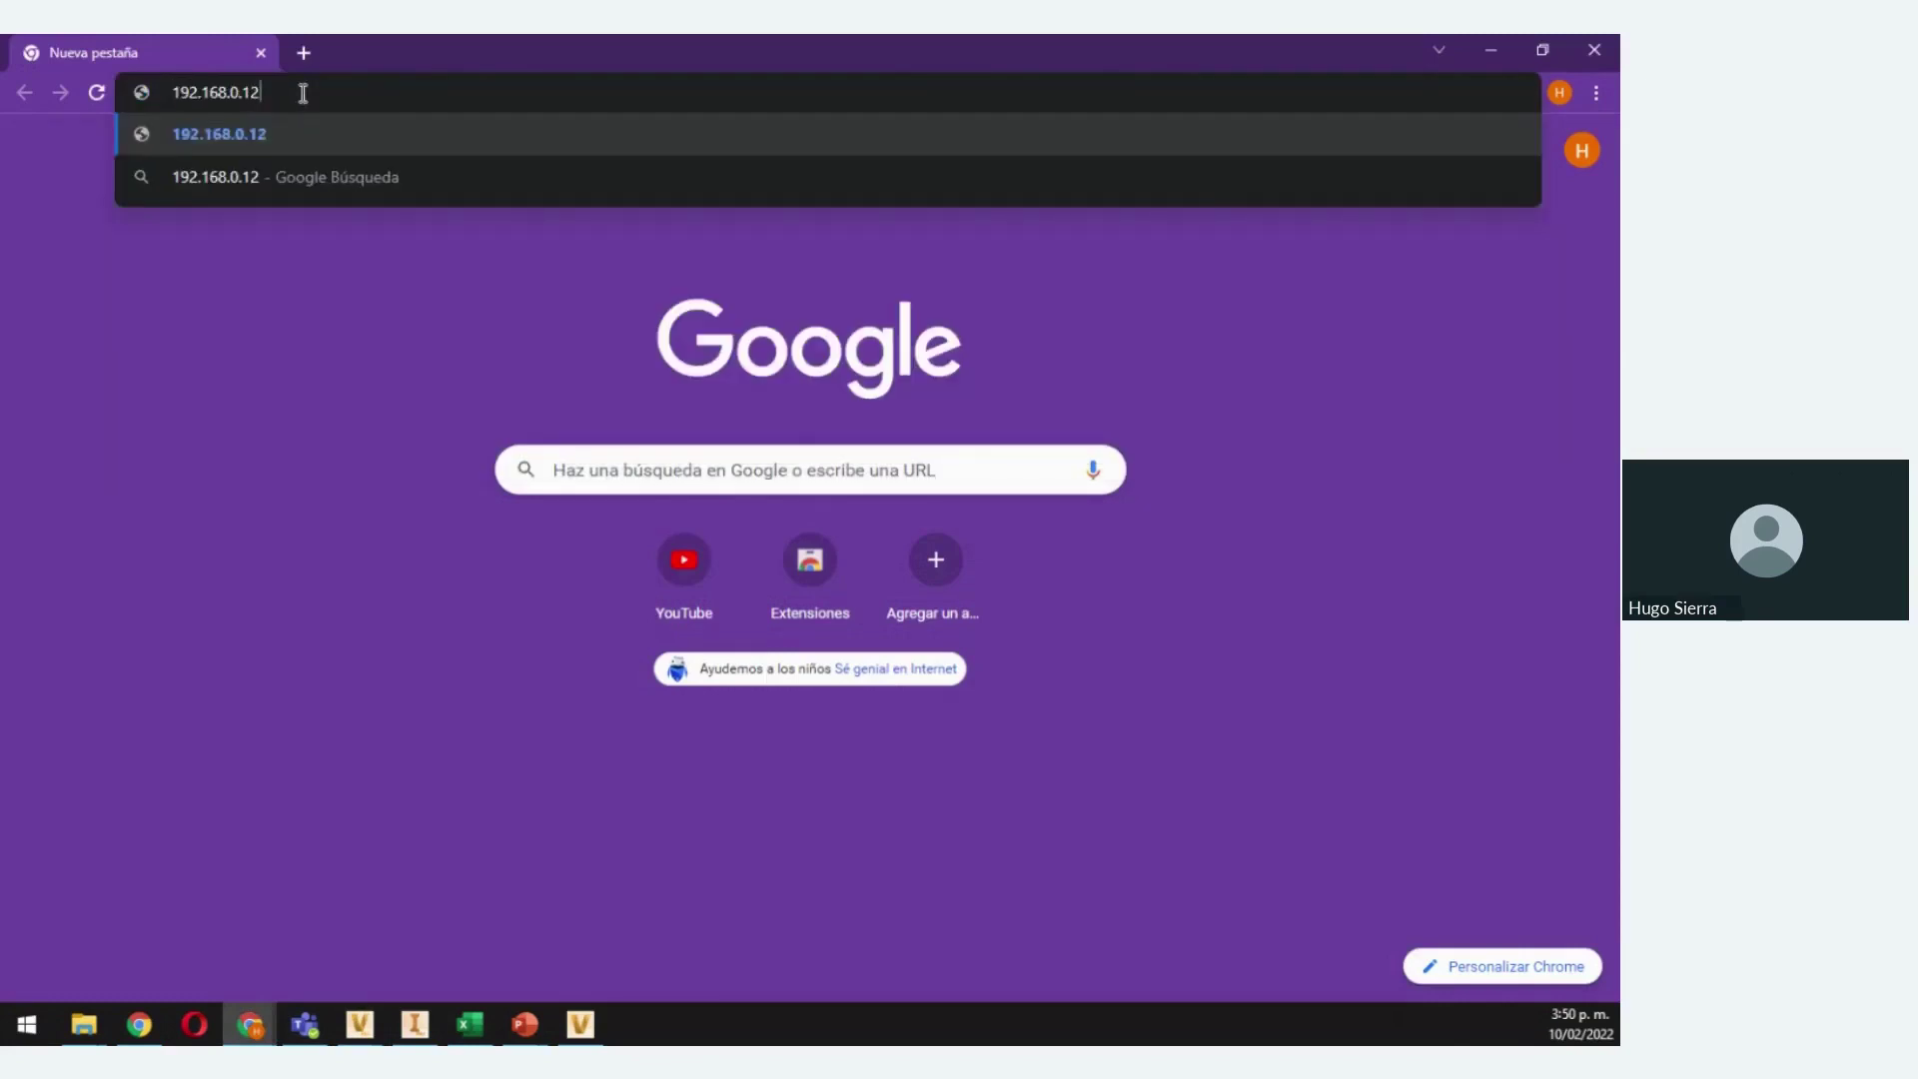
# Load 192.168.0.12/AutodeskTC in Chrome to reach the Vault web client login page
pyautogui.write('/AU')
pyautogui.press('BackSpace')
pyautogui.write('utodesk')
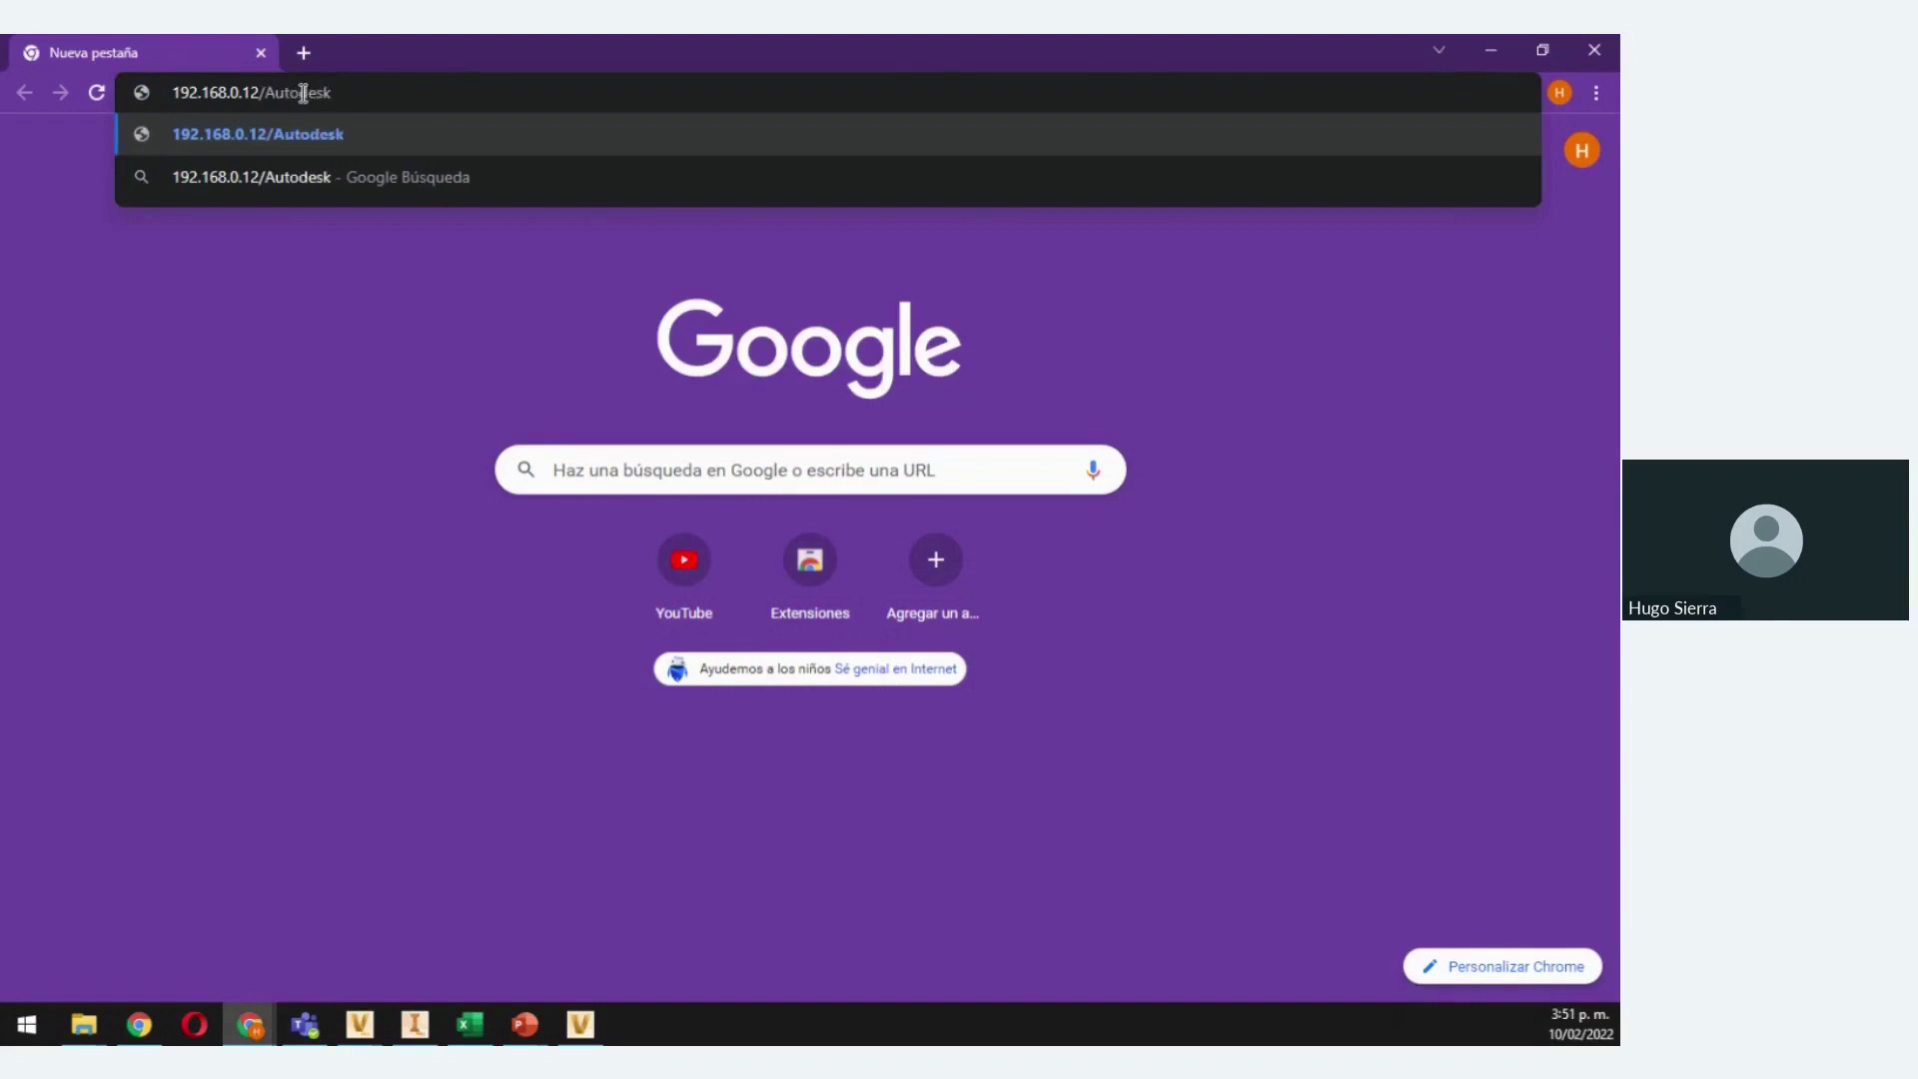
pyautogui.write('TC')
pyautogui.press('Return')
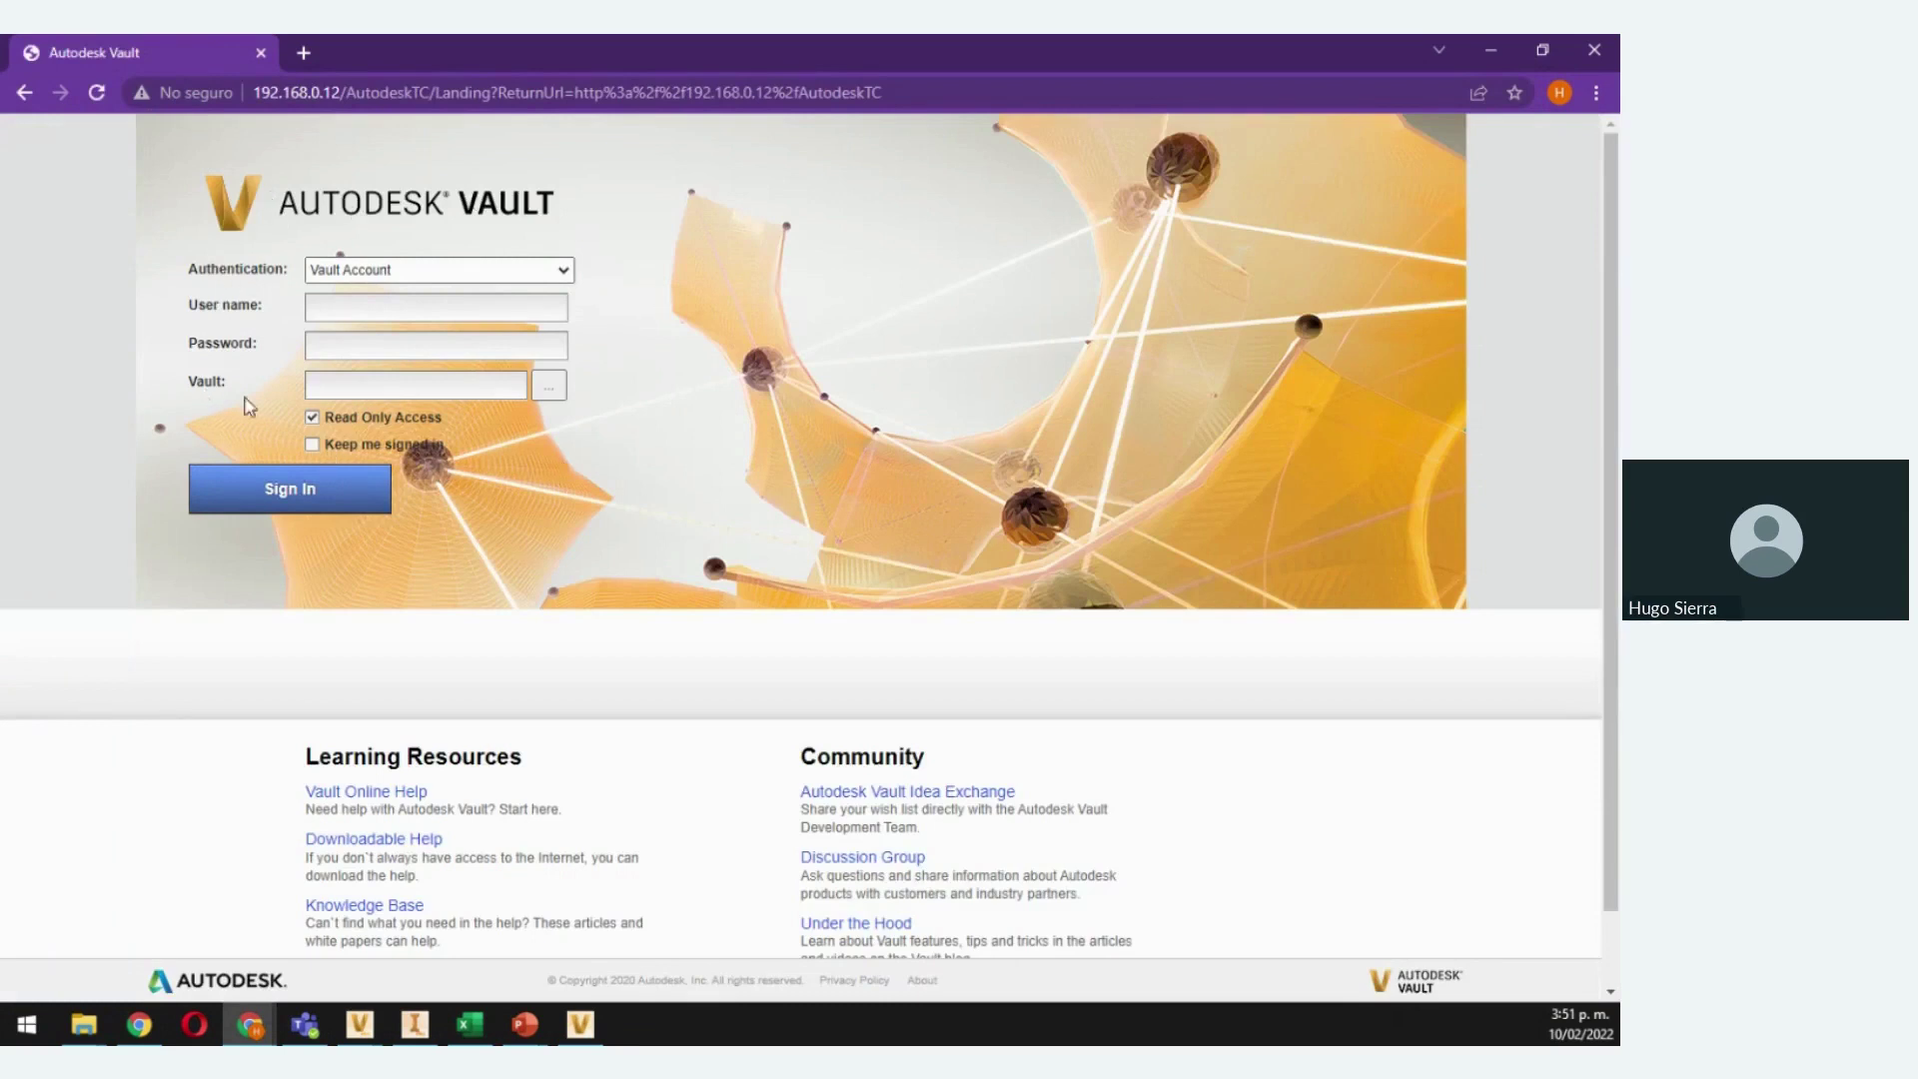
# Enter the user name and password, choose the Entrenamiento vault, and sign in
pyautogui.click(380, 307)
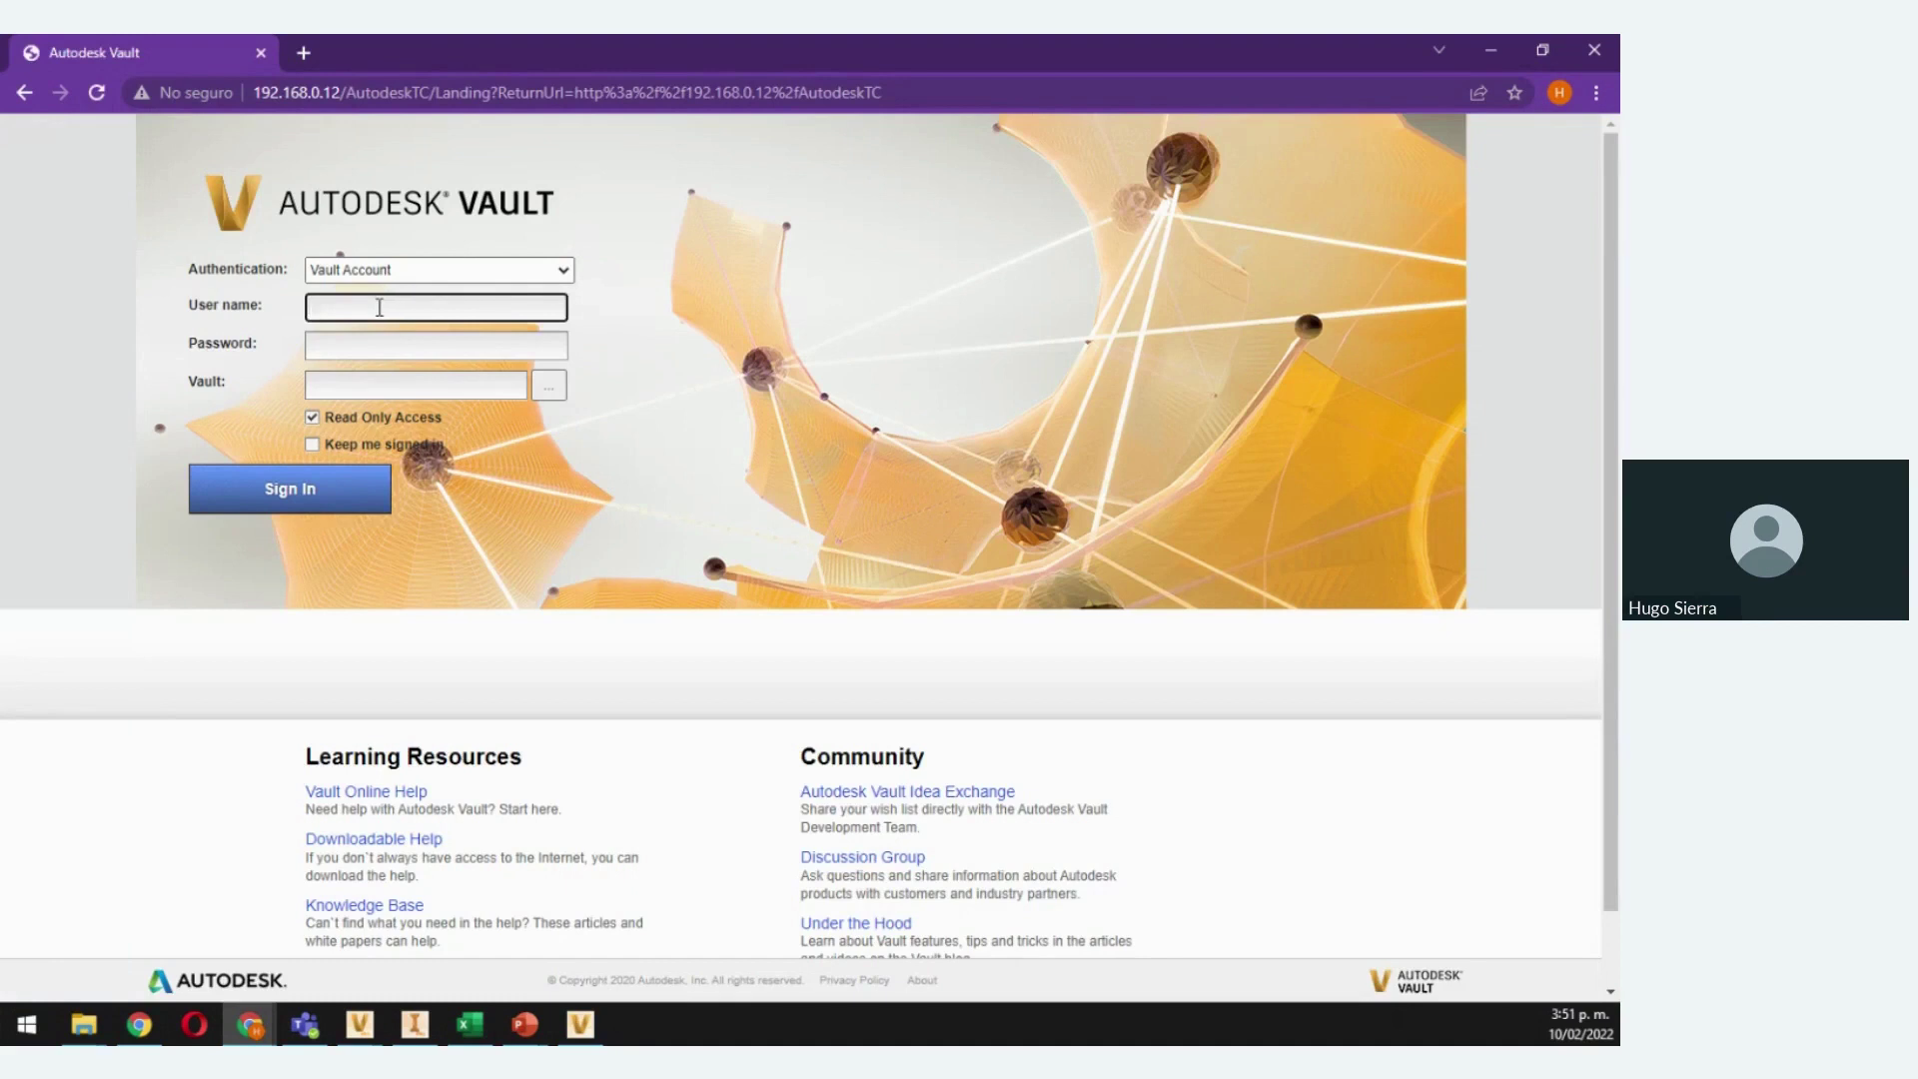
pyautogui.click(342, 341)
pyautogui.write('•••••')
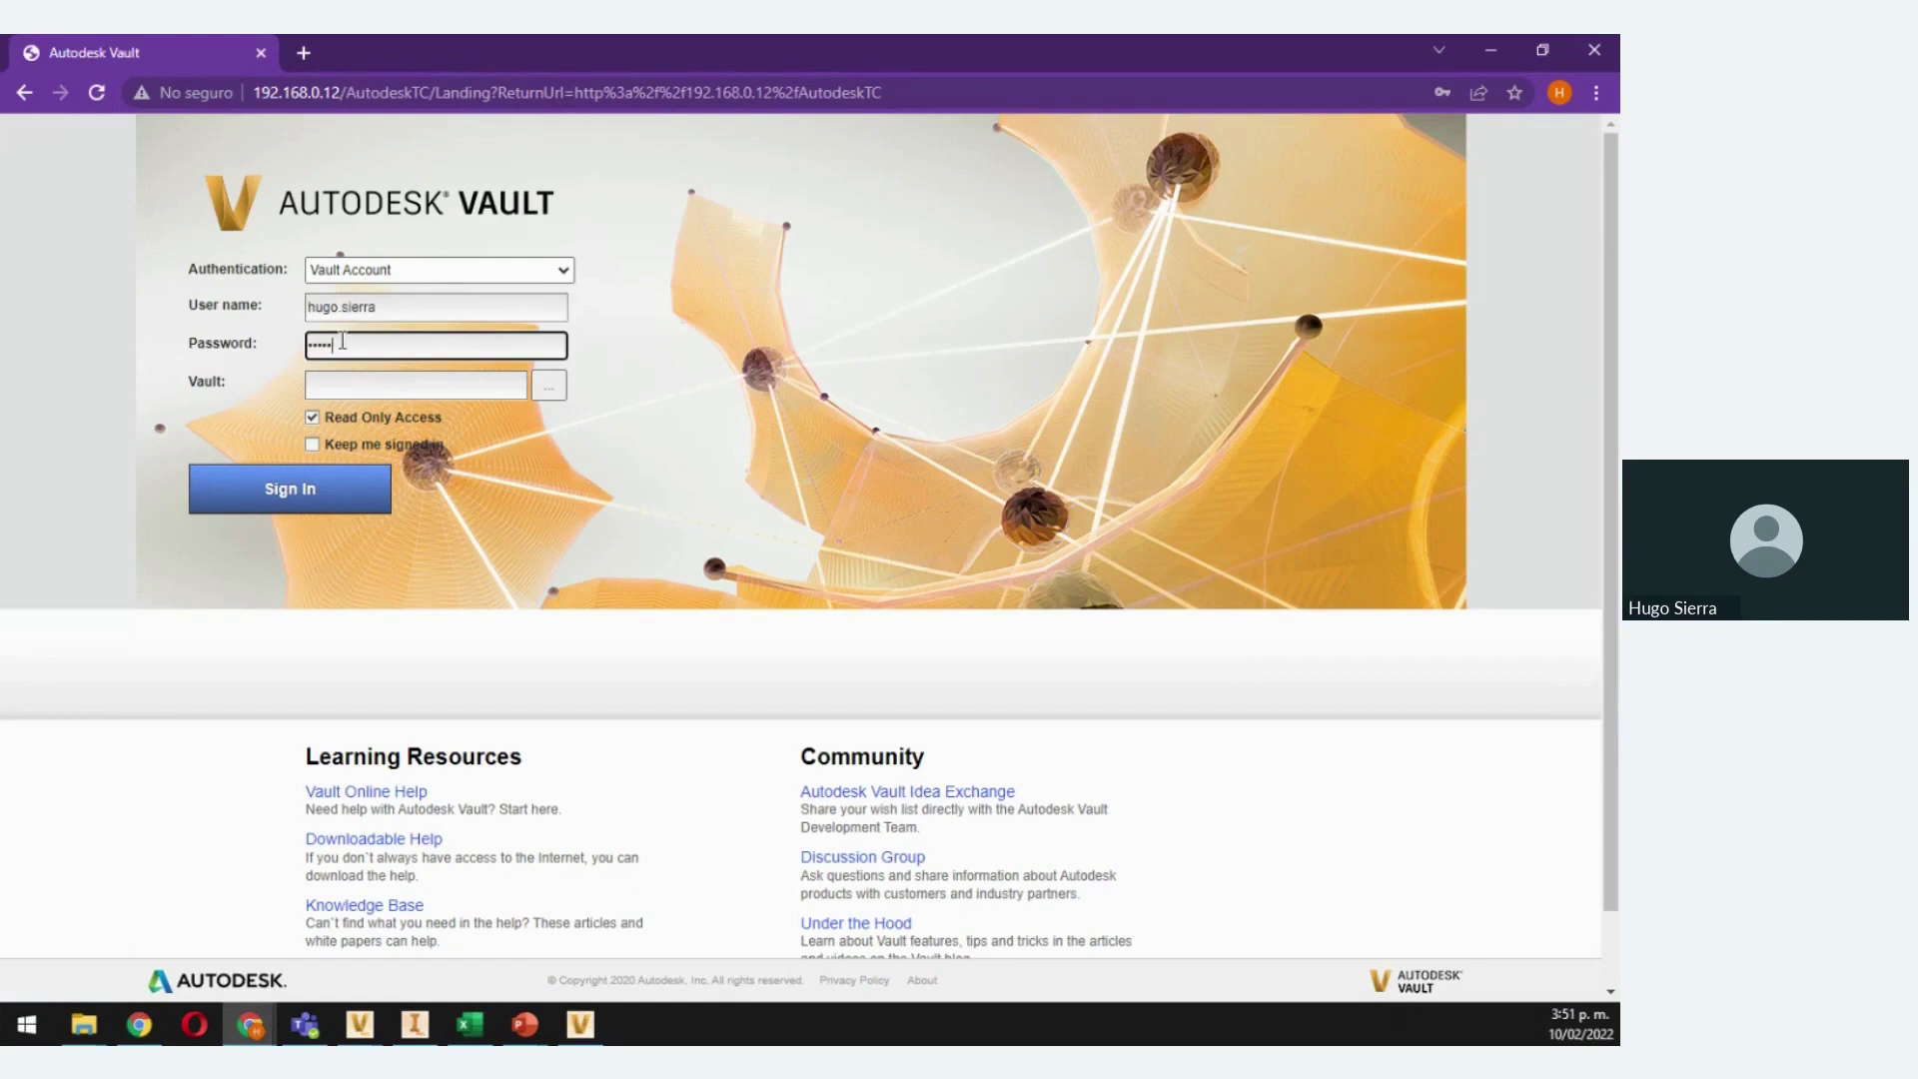
pyautogui.click(547, 387)
pyautogui.click(786, 413)
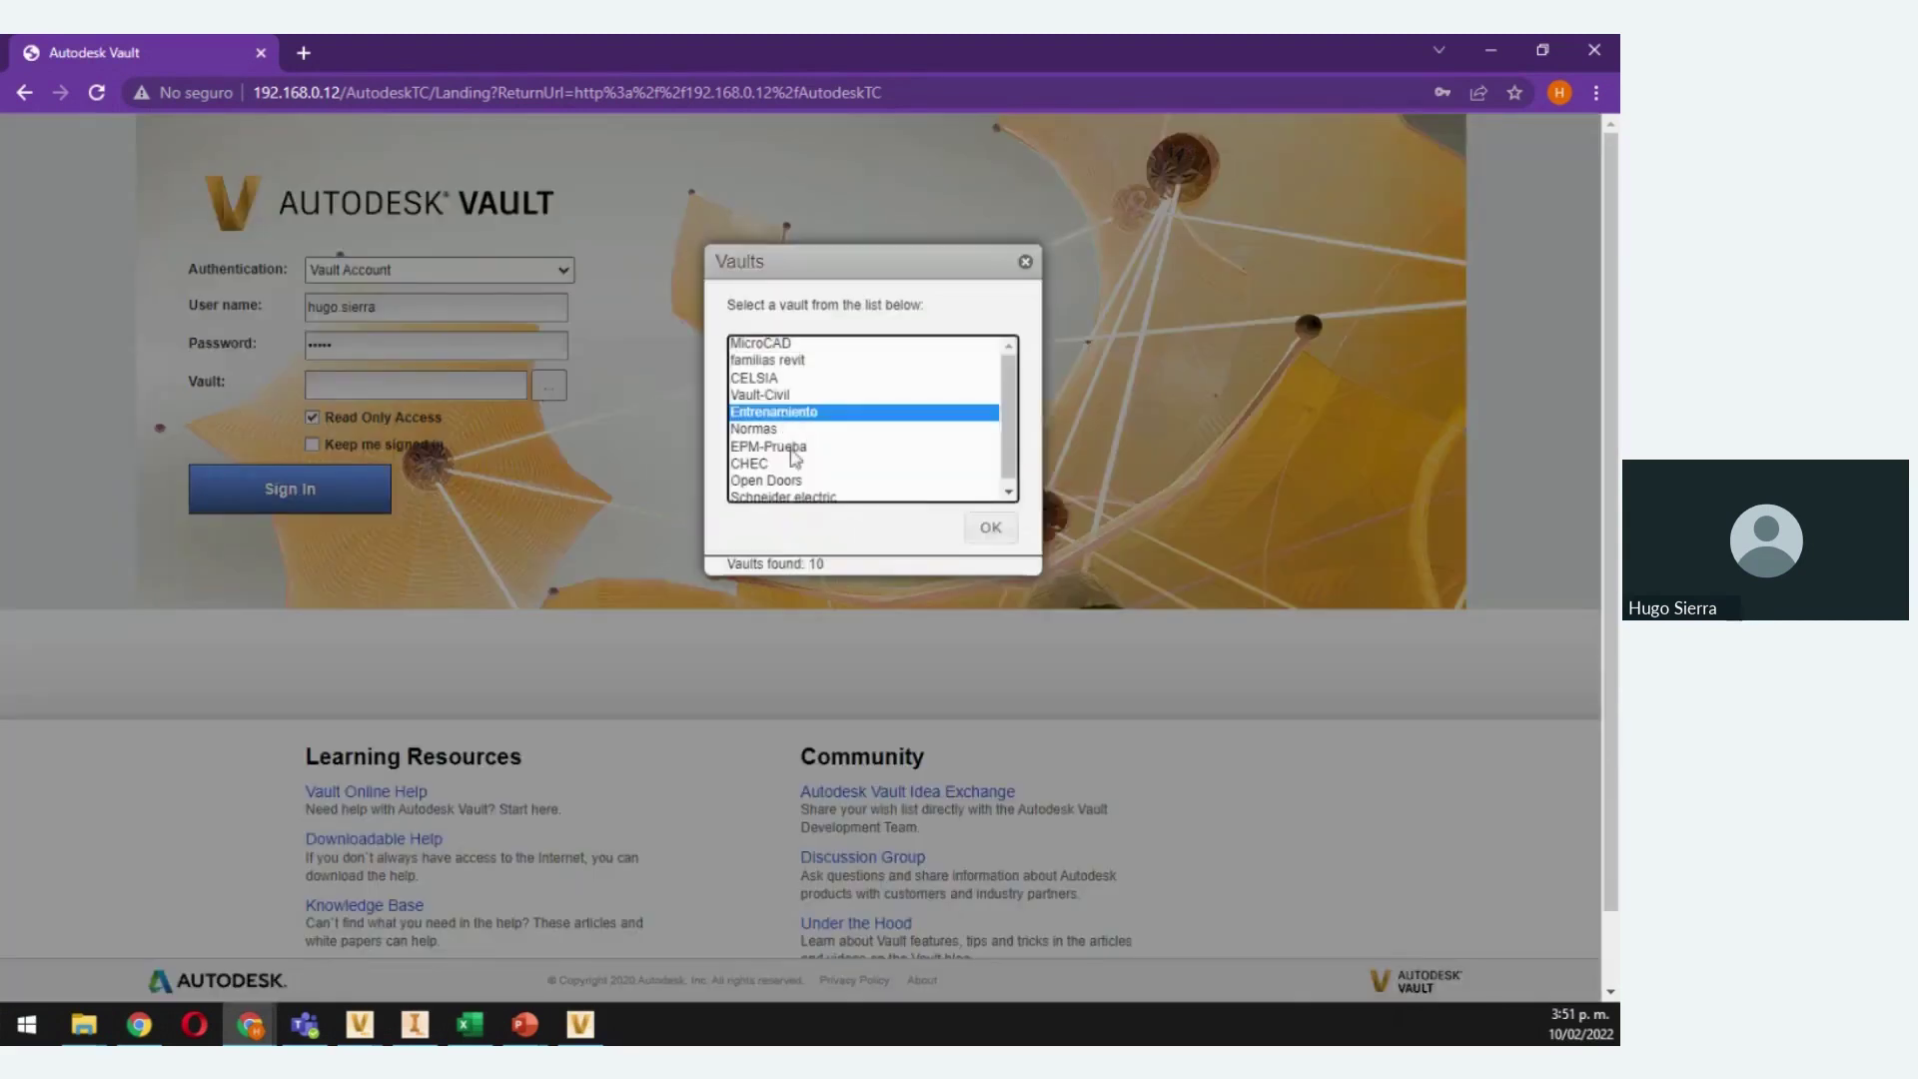
pyautogui.click(981, 529)
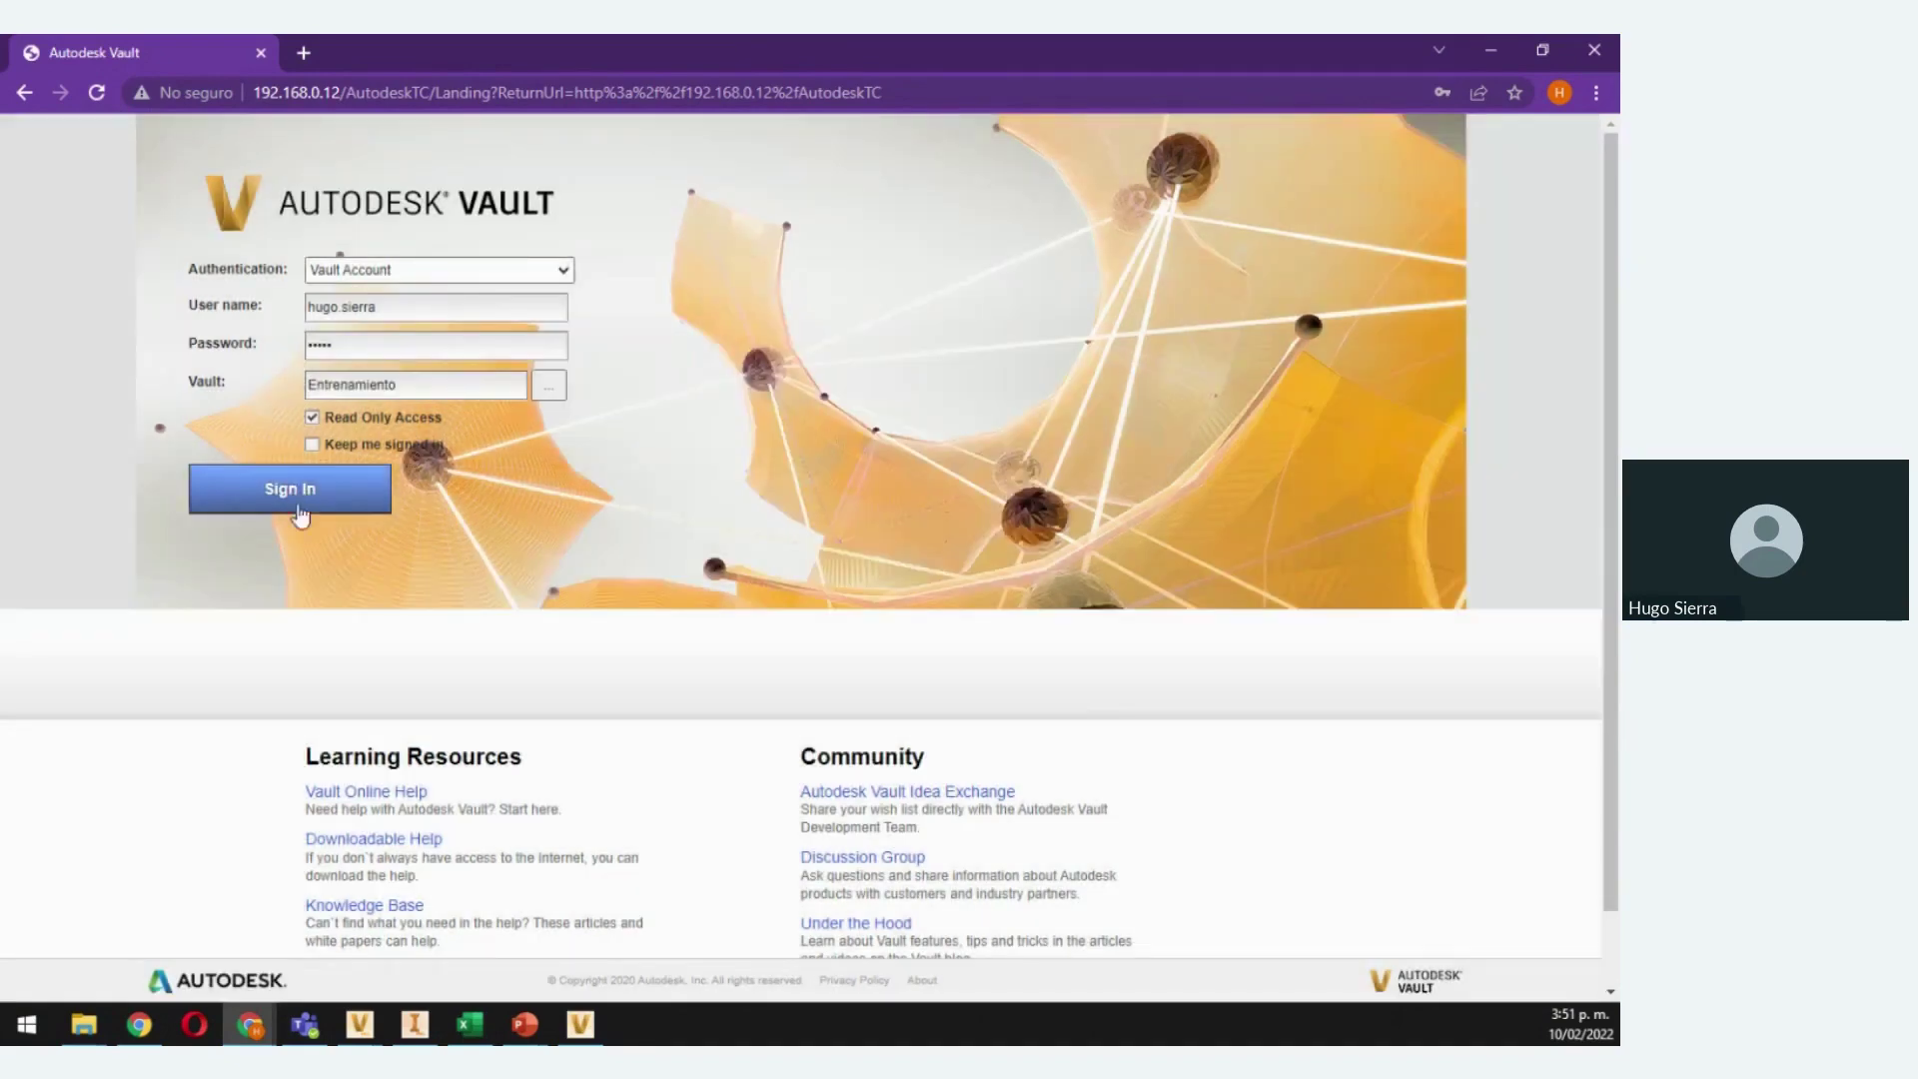
pyautogui.click(312, 495)
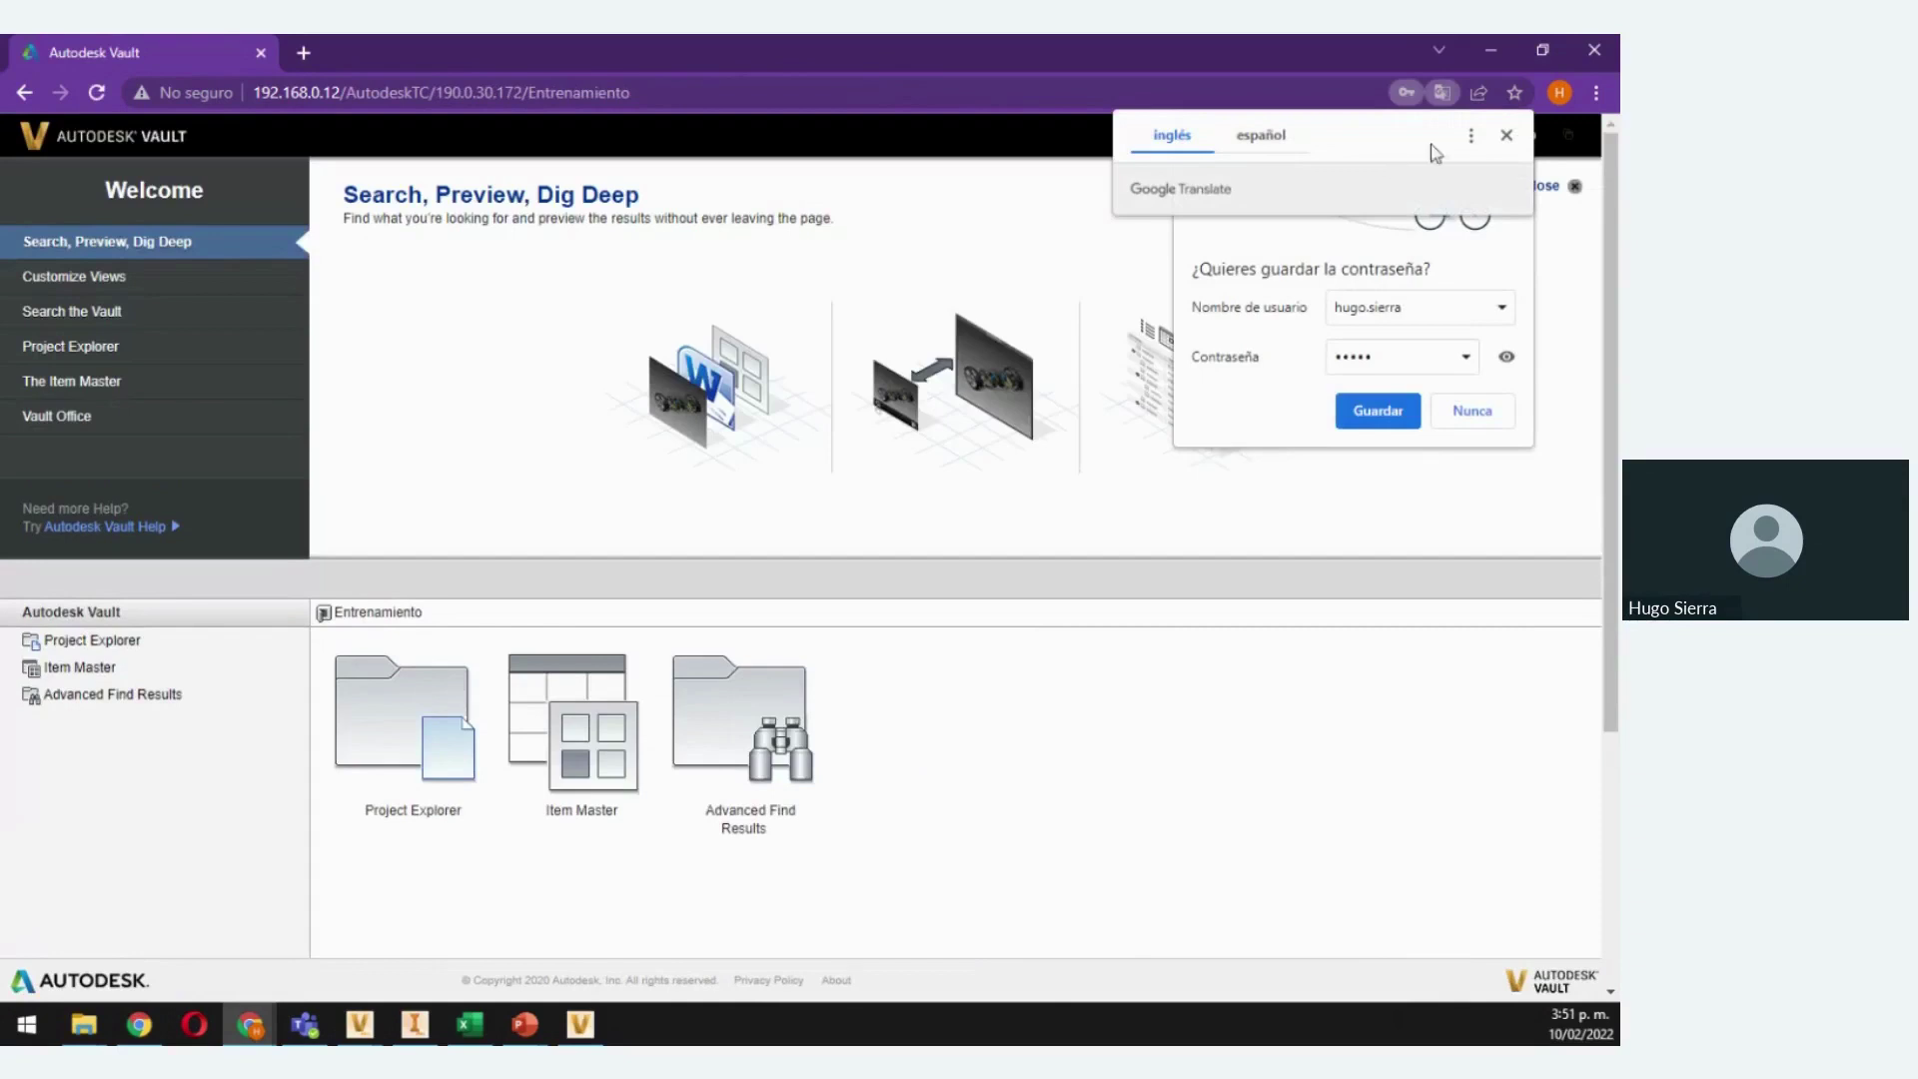
# Dismiss the Translate and save-password popups and close the Welcome panel
pyautogui.click(1507, 138)
pyautogui.click(1473, 411)
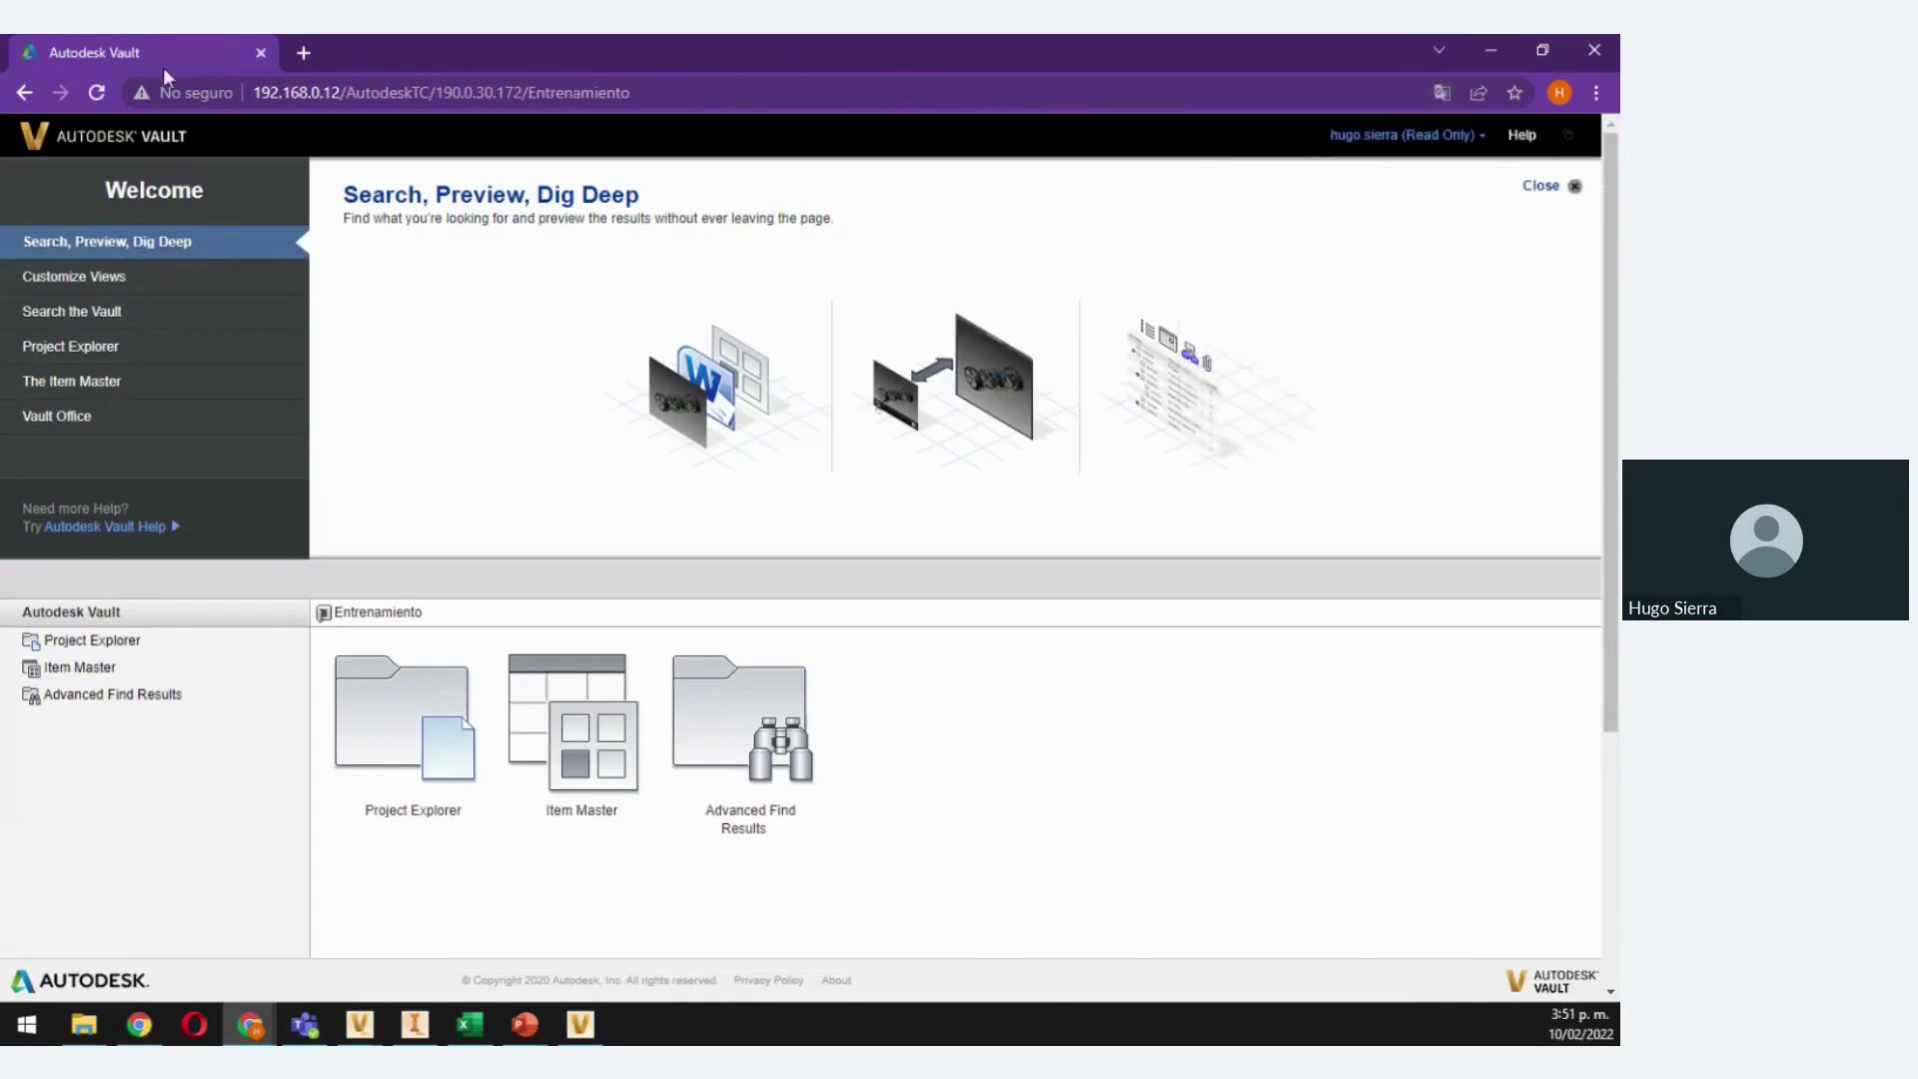
pyautogui.click(1566, 189)
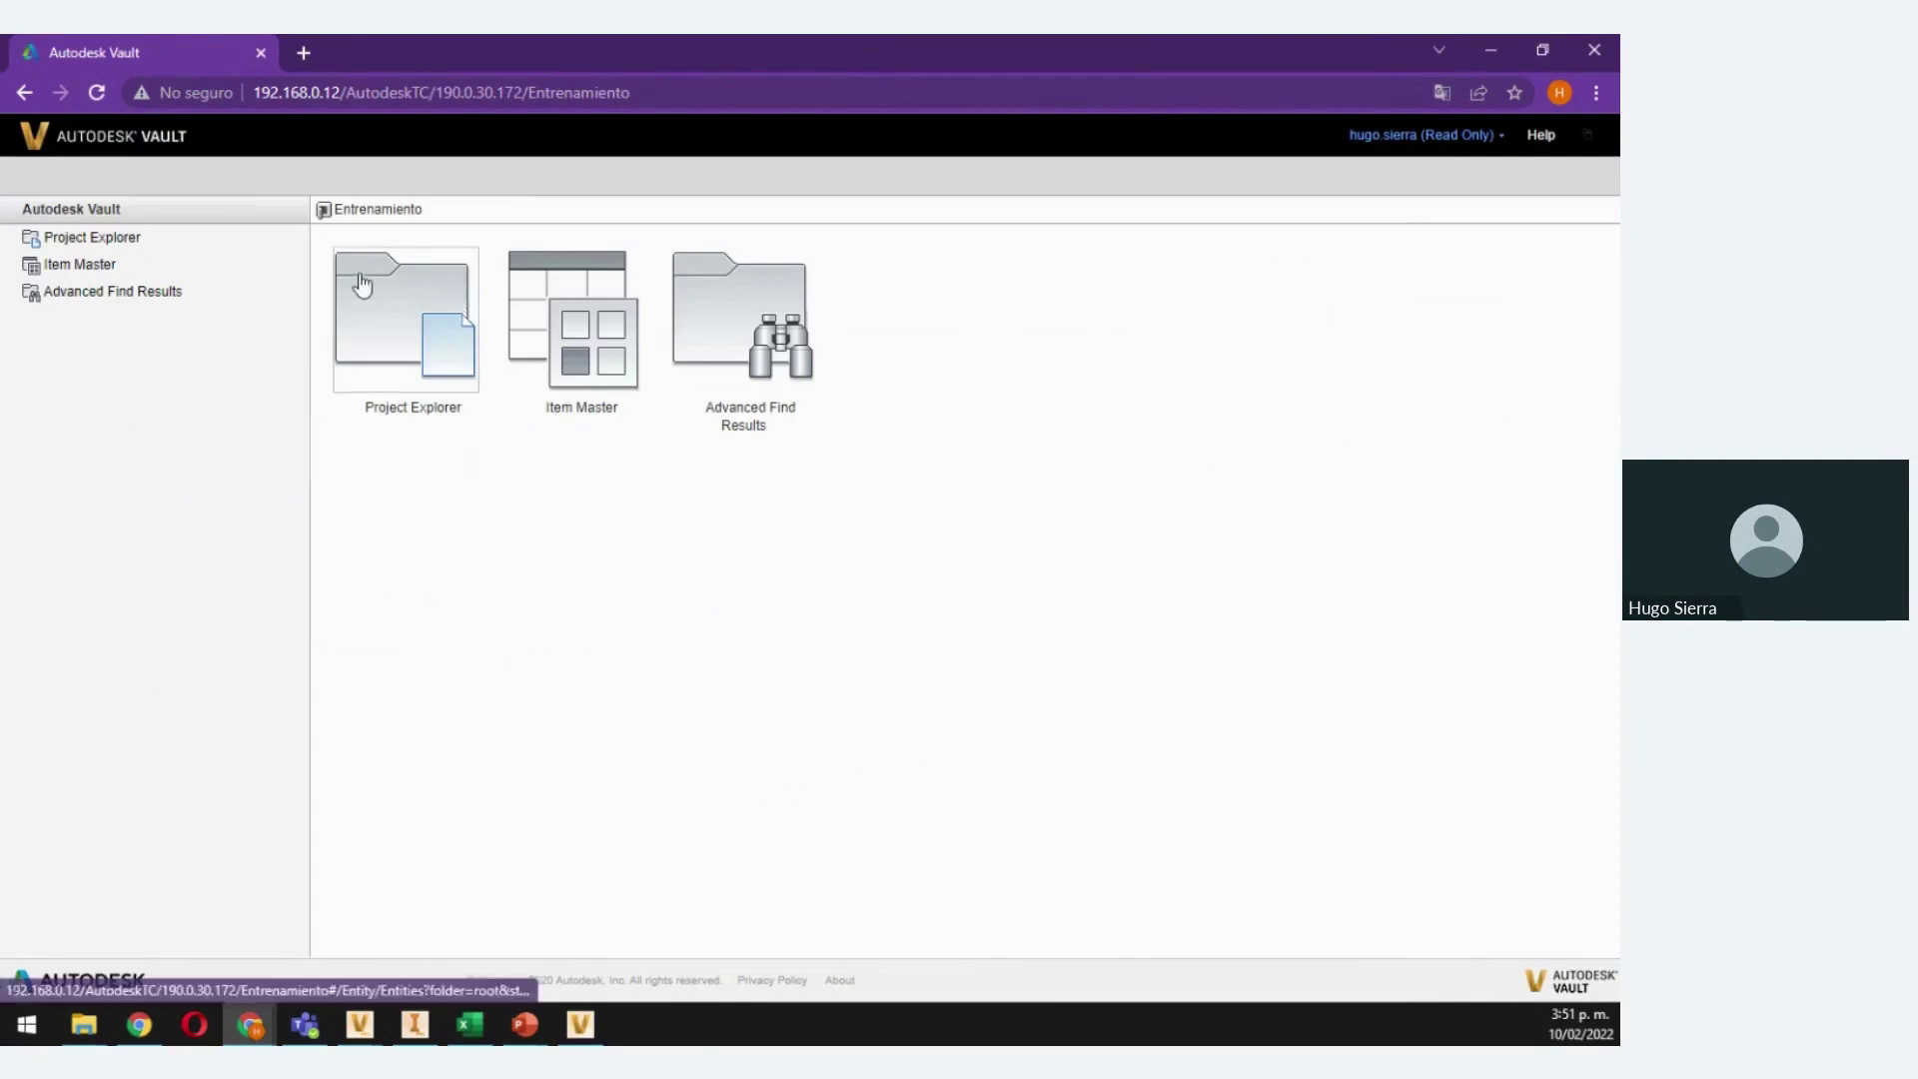
# Browse Project Explorer > Designs > LIVE VAULT to list its eight files
pyautogui.click(440, 360)
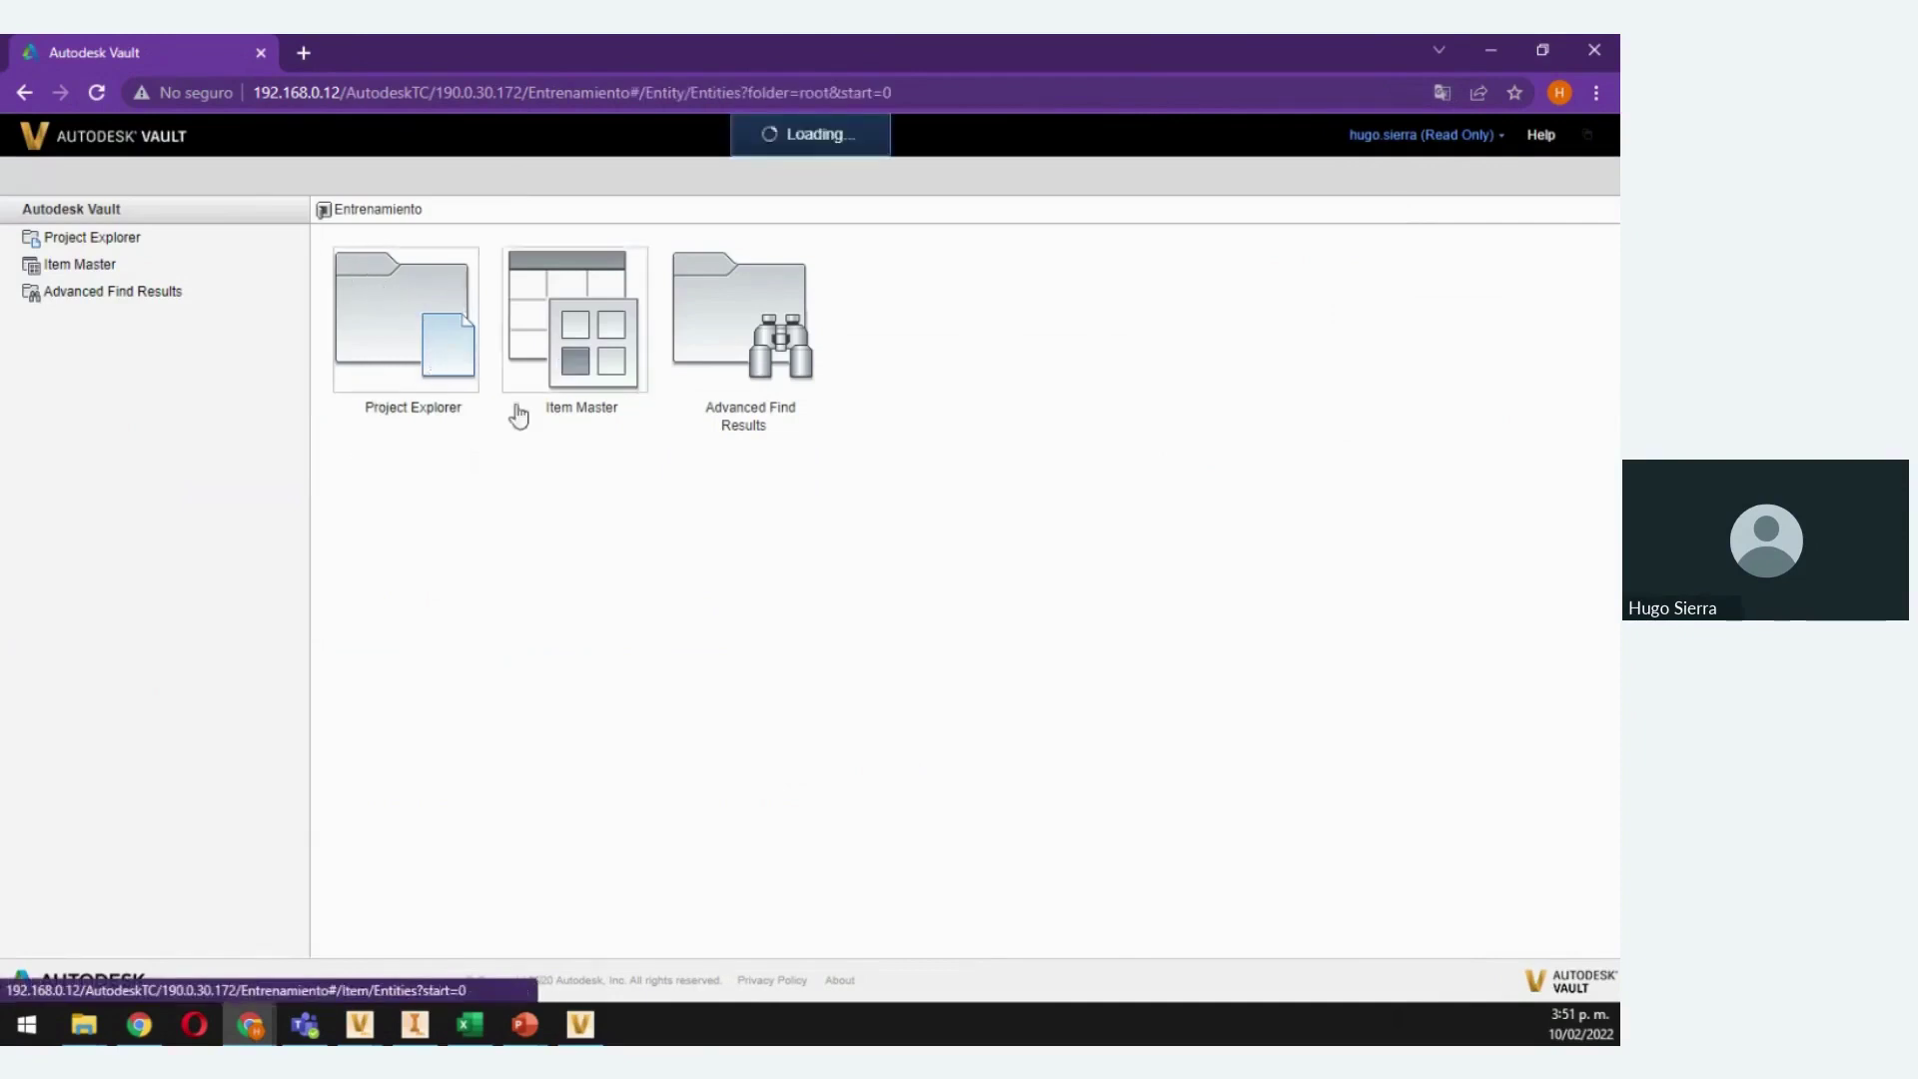
pyautogui.click(337, 403)
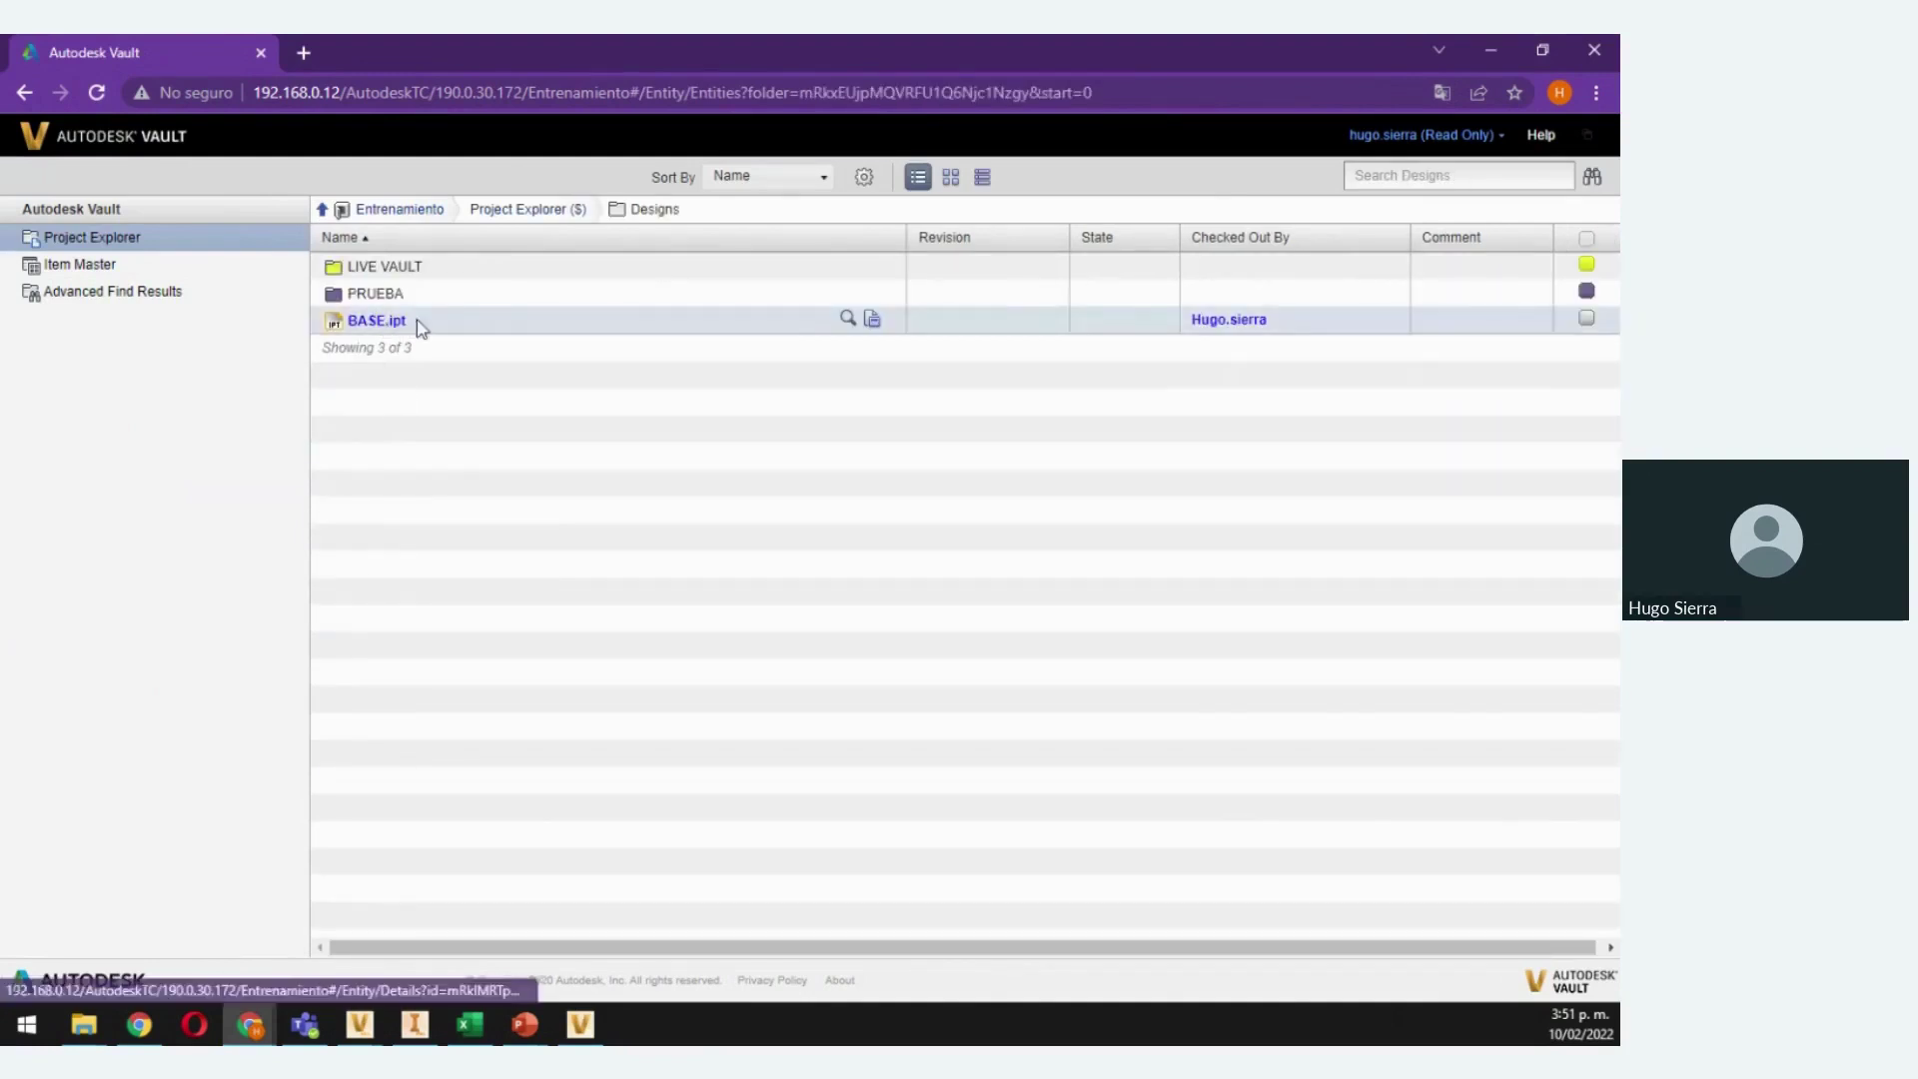
pyautogui.click(392, 267)
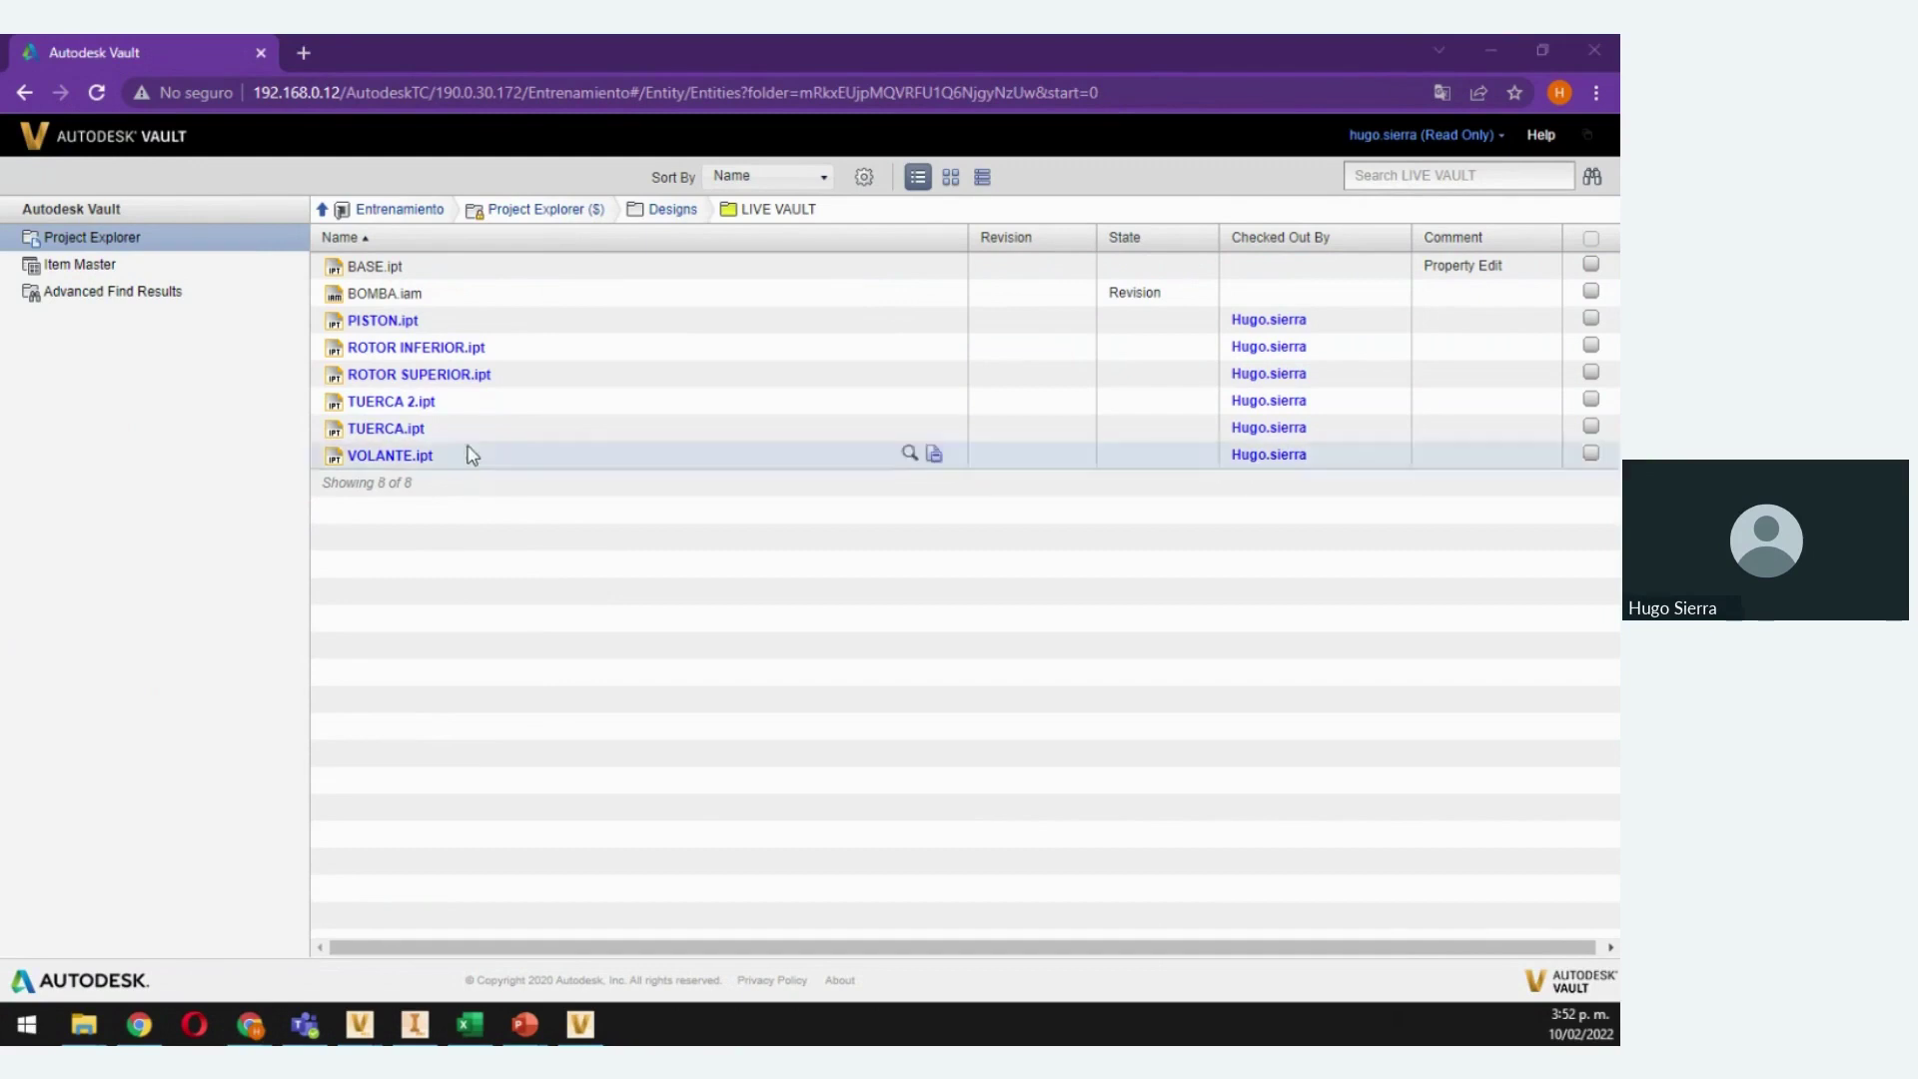
pyautogui.click(565, 572)
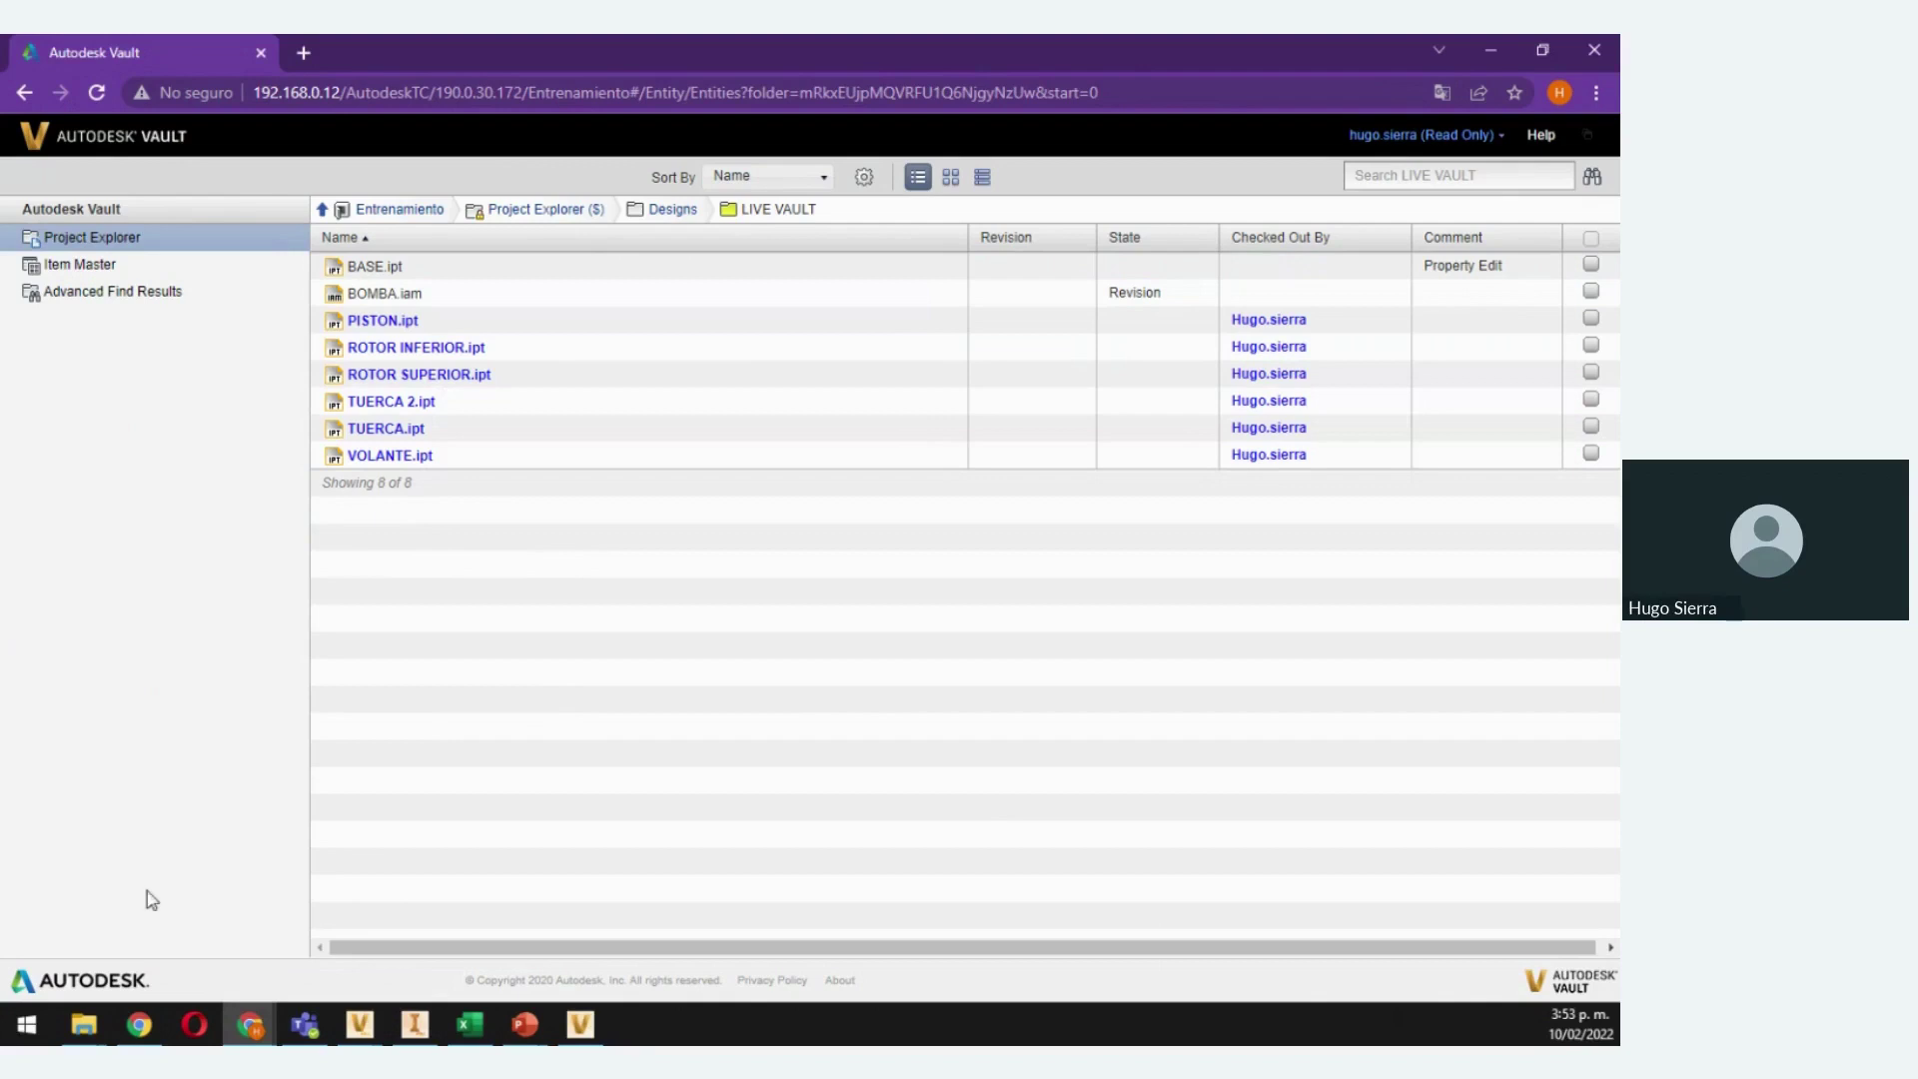
pyautogui.click(362, 1027)
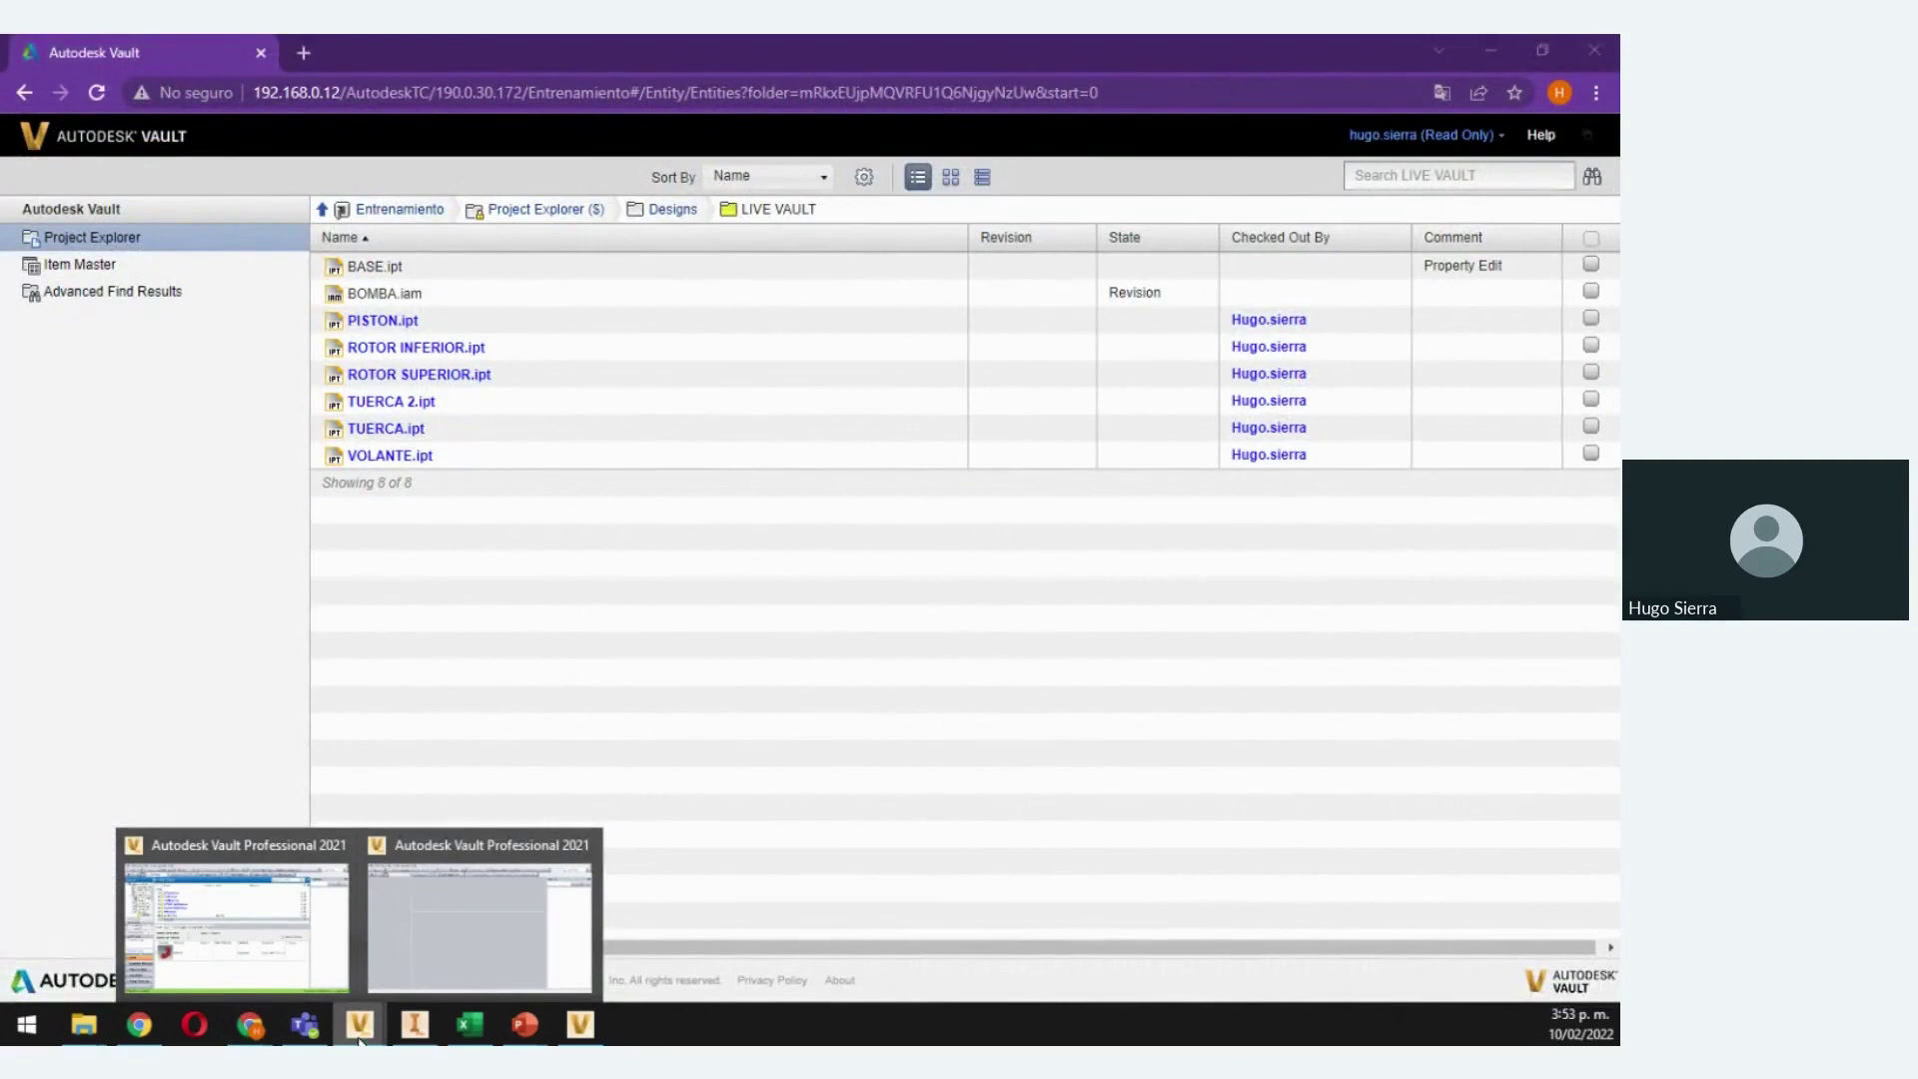
# Return to Vault Professional and open the Version 2 preview of BASE.ipt
pyautogui.click(266, 961)
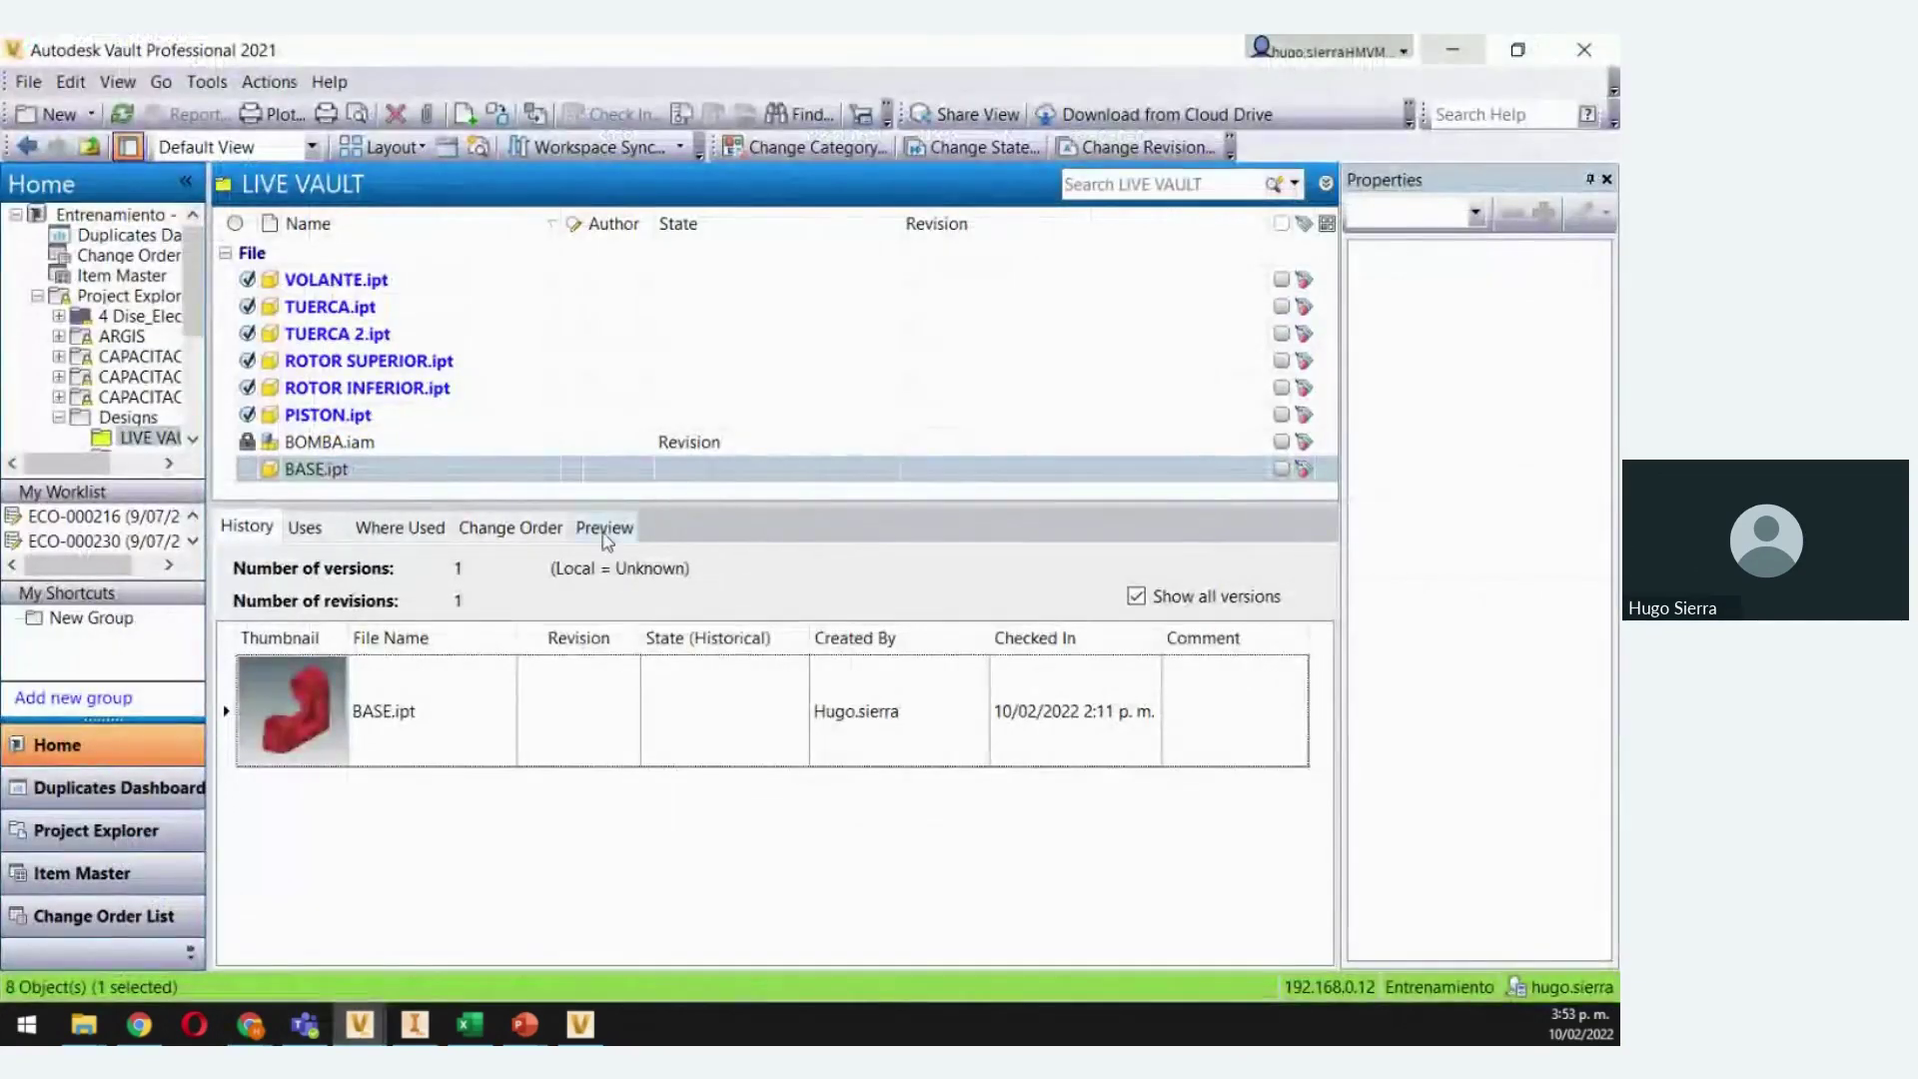
pyautogui.click(604, 529)
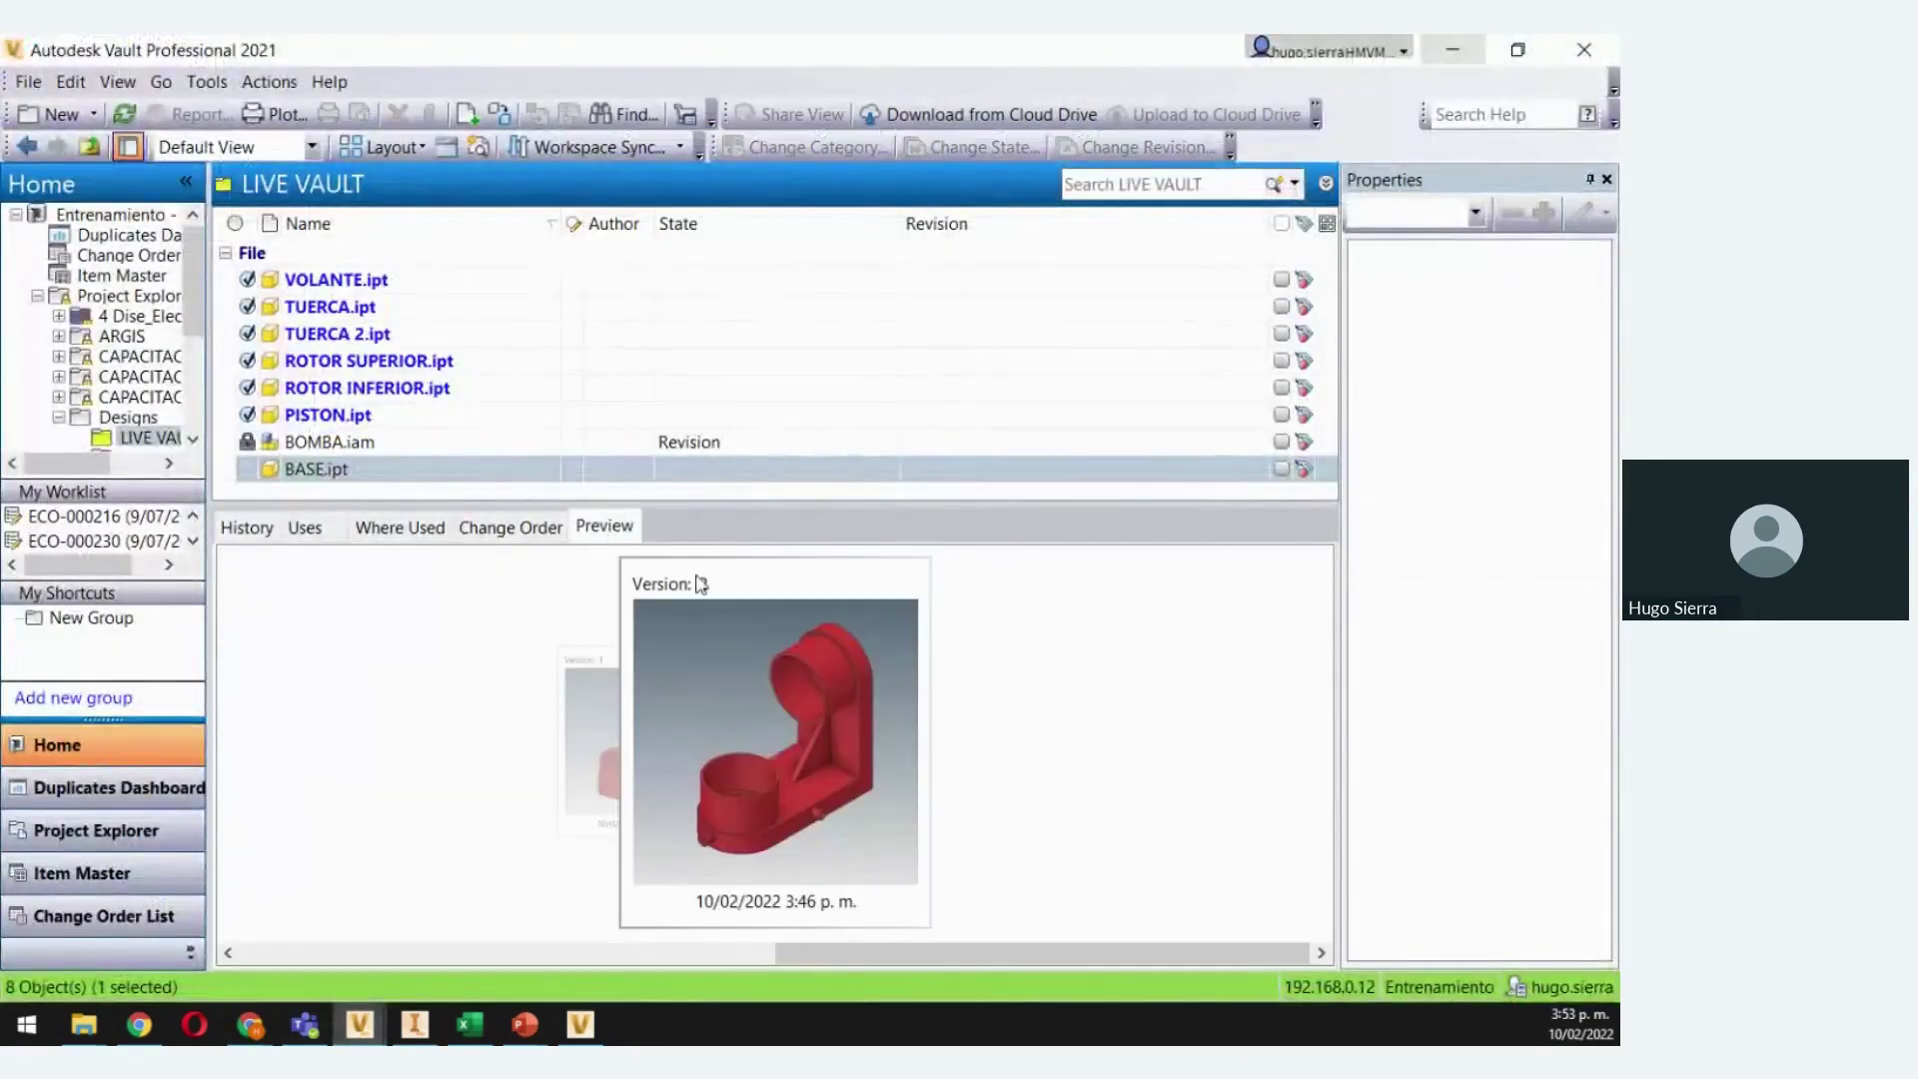
pyautogui.doubleClick(783, 737)
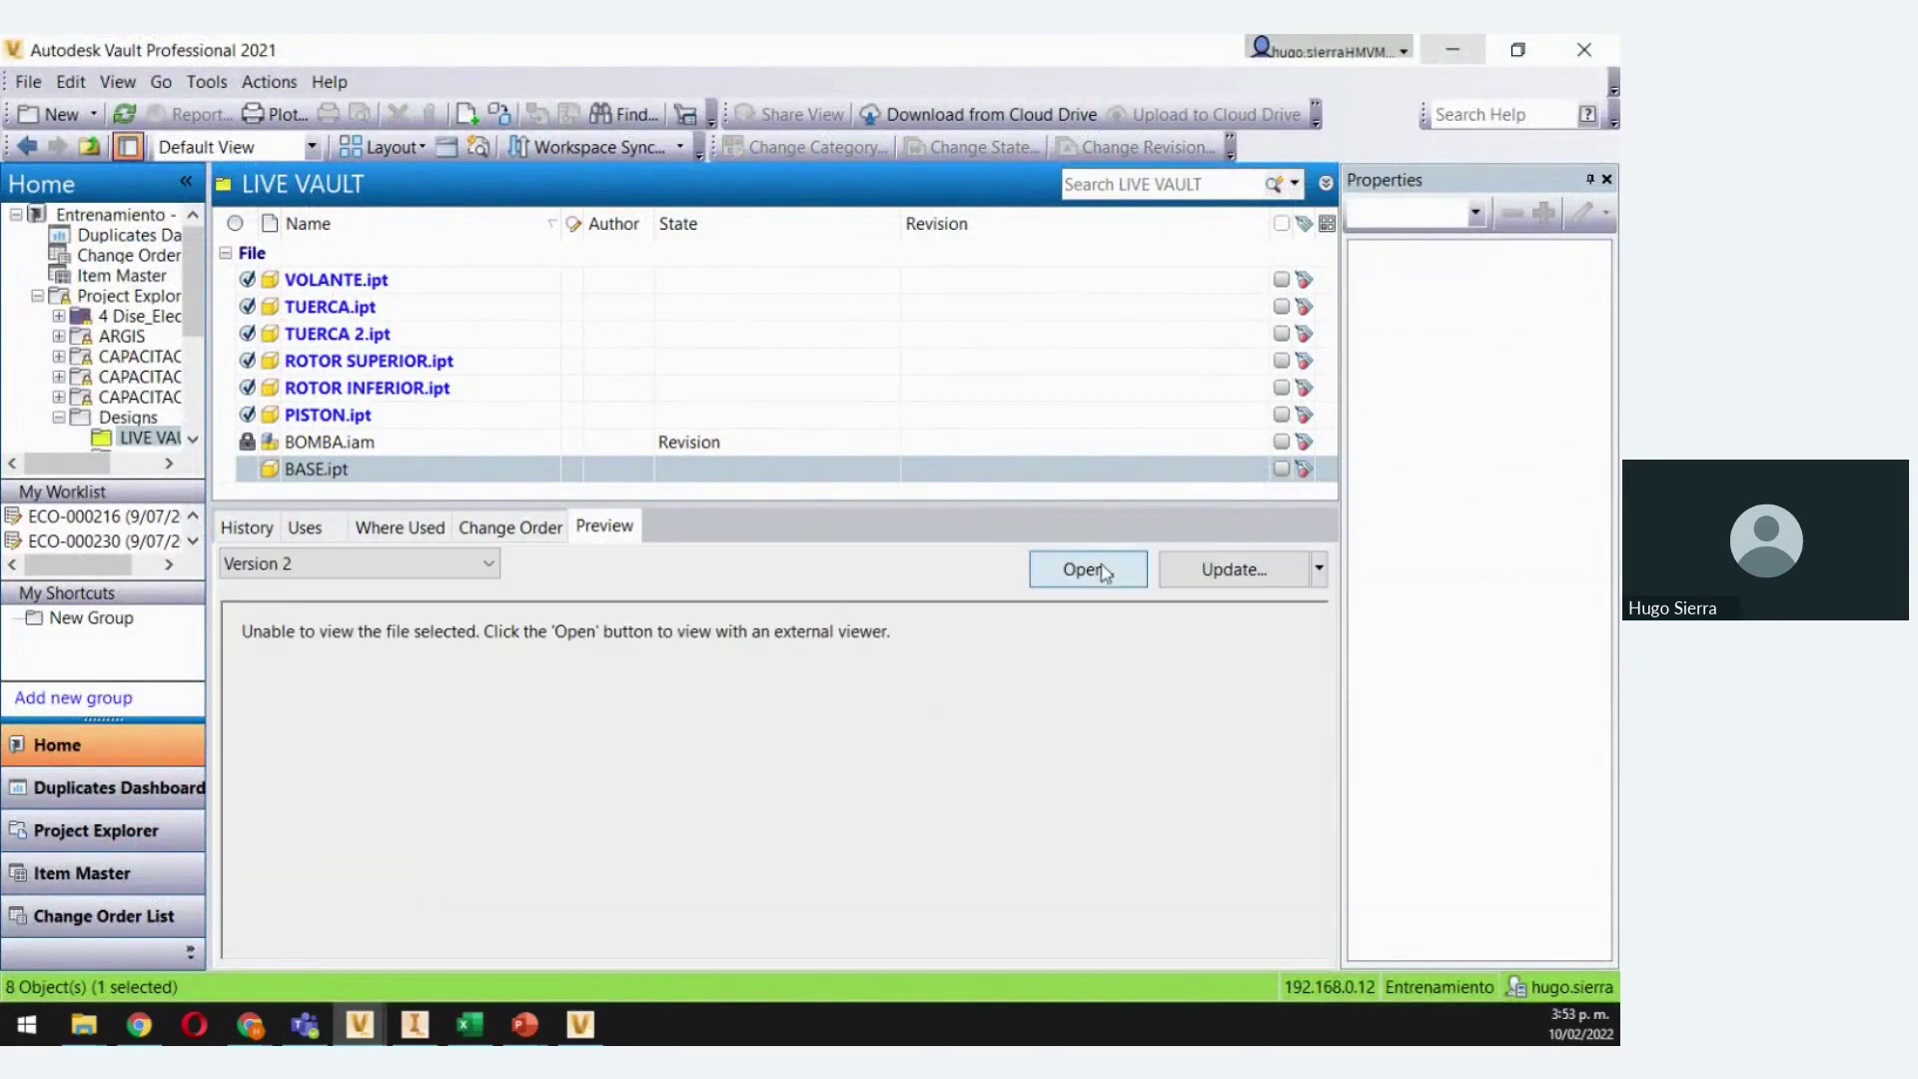